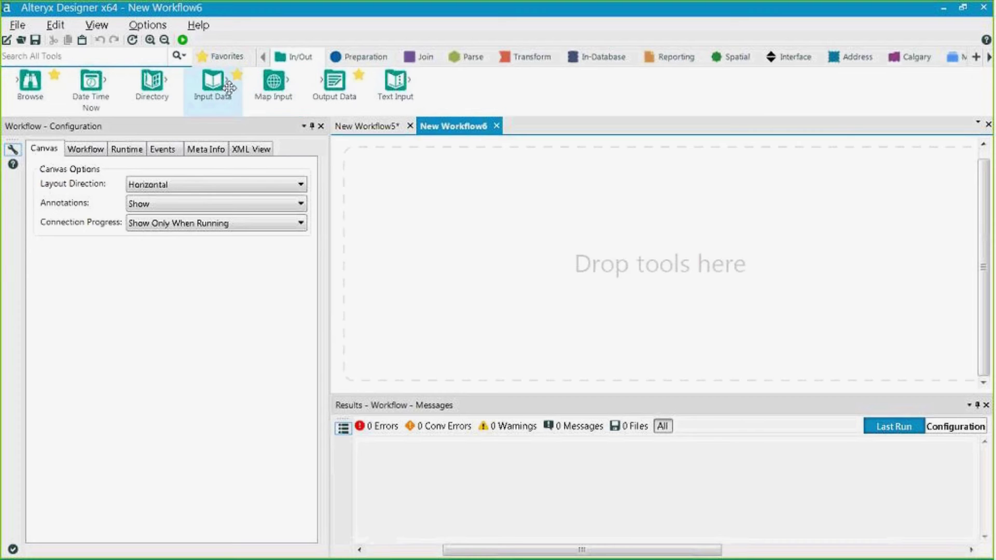
Step: Place two Input Data tools on the canvas, one above the other, and connect the upper one to Demand_AdvancedMacroDevelopment.yxdb in the data folder
{"action": "left_click_drag", "start_coordinate": [218, 89], "coordinate": [406, 287]}
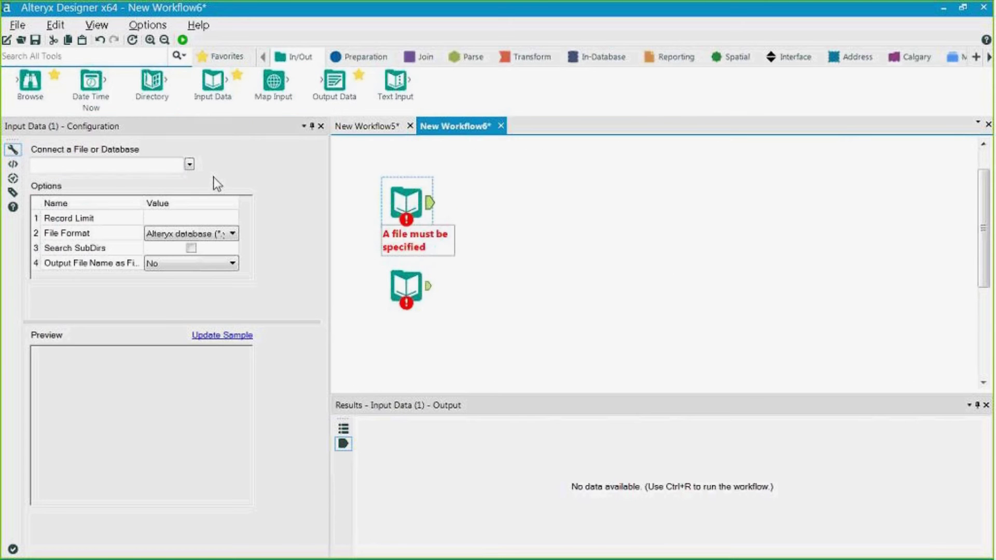
{"action": "left_click", "coordinate": [156, 165]}
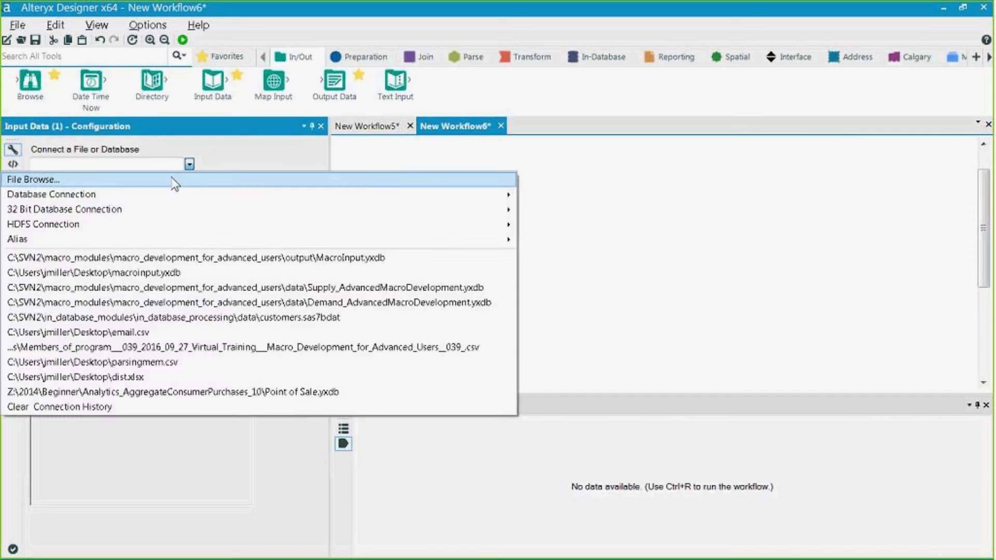
{"action": "left_click", "coordinate": [175, 180]}
{"action": "left_click", "coordinate": [597, 138]}
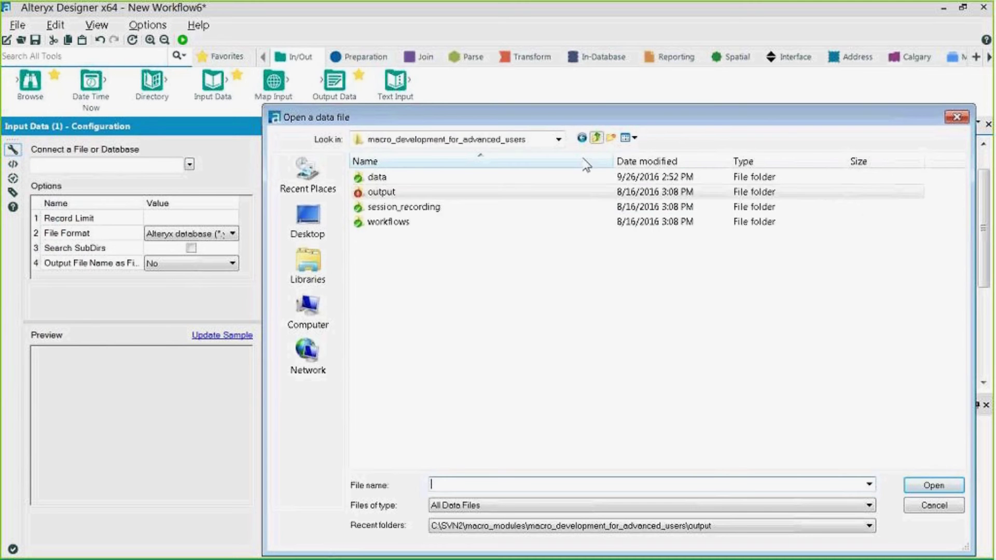
{"action": "double_click", "coordinate": [375, 178]}
{"action": "left_click", "coordinate": [384, 177]}
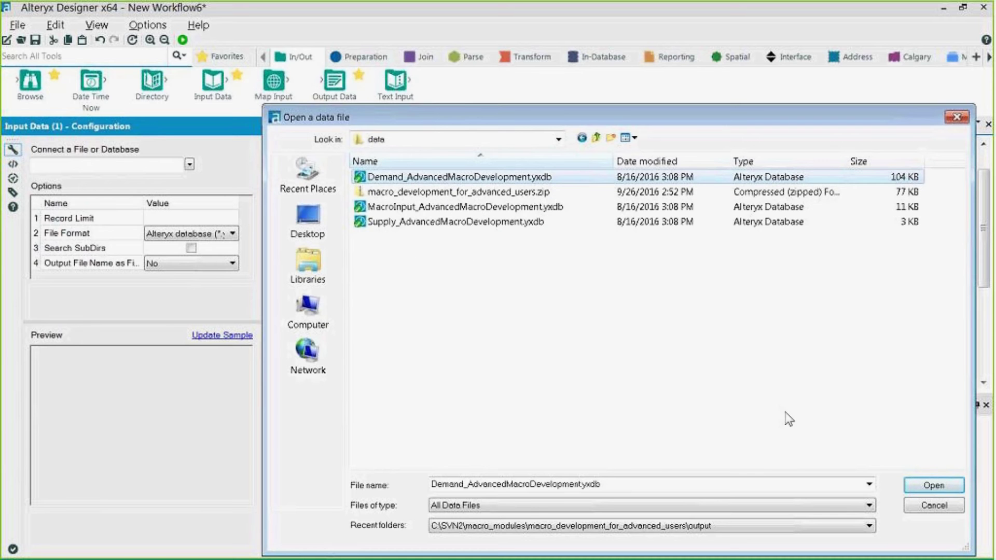
{"action": "left_click", "coordinate": [933, 489]}
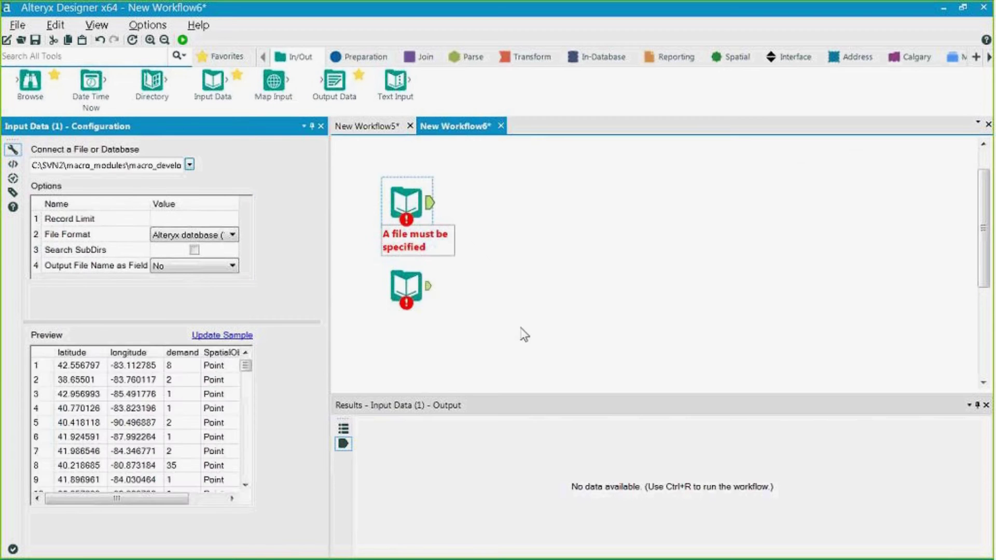
Step: Connect the lower Input Data tool to the file Supply_AdvancedMacroDevelopment.yxdb
{"action": "left_click", "coordinate": [406, 287]}
{"action": "left_click", "coordinate": [190, 164]}
{"action": "left_click", "coordinate": [190, 179]}
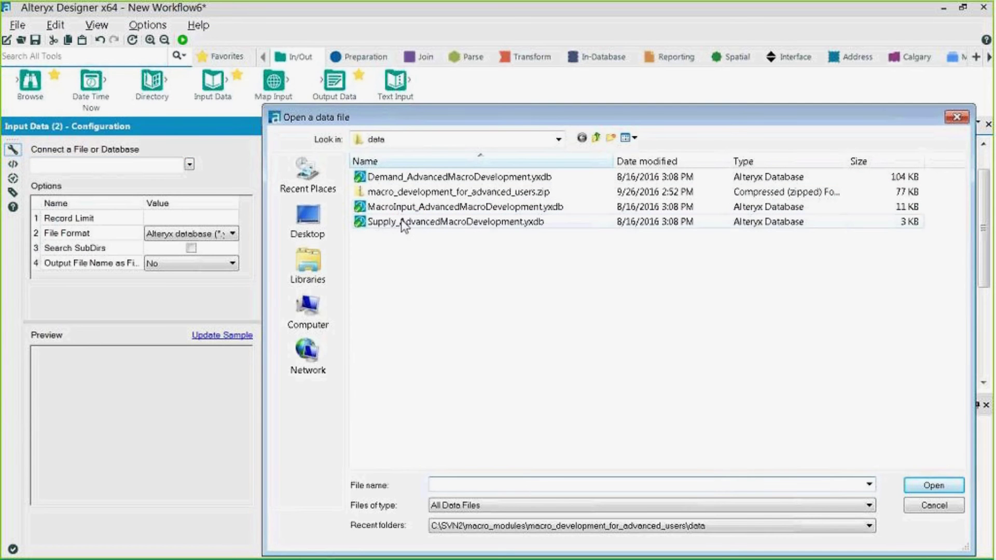
{"action": "double_click", "coordinate": [400, 220]}
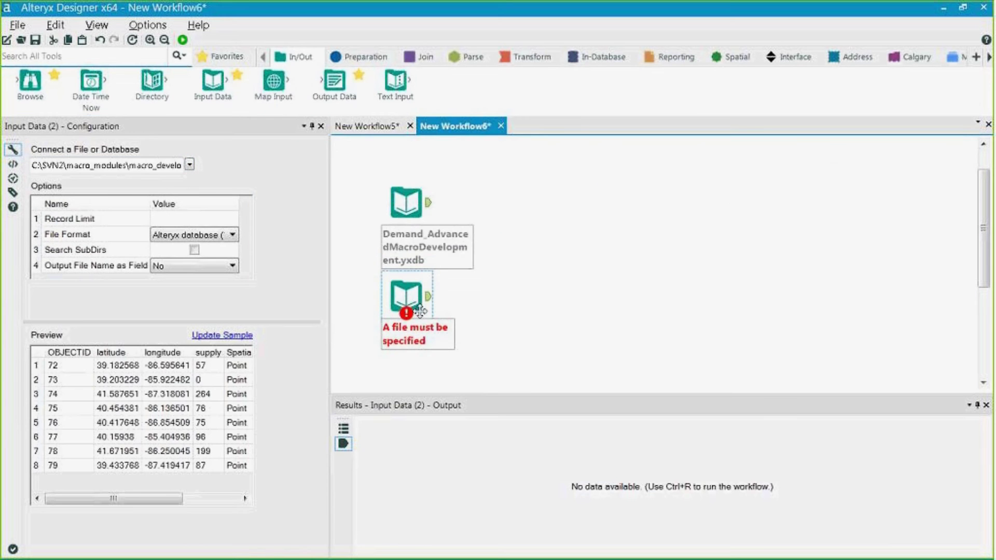
{"action": "left_click", "coordinate": [456, 293]}
Step: Examine the preview fields of the demand and supply inputs, including coordinates, demand or supply quantity and spatial object
{"action": "left_click", "coordinate": [406, 202]}
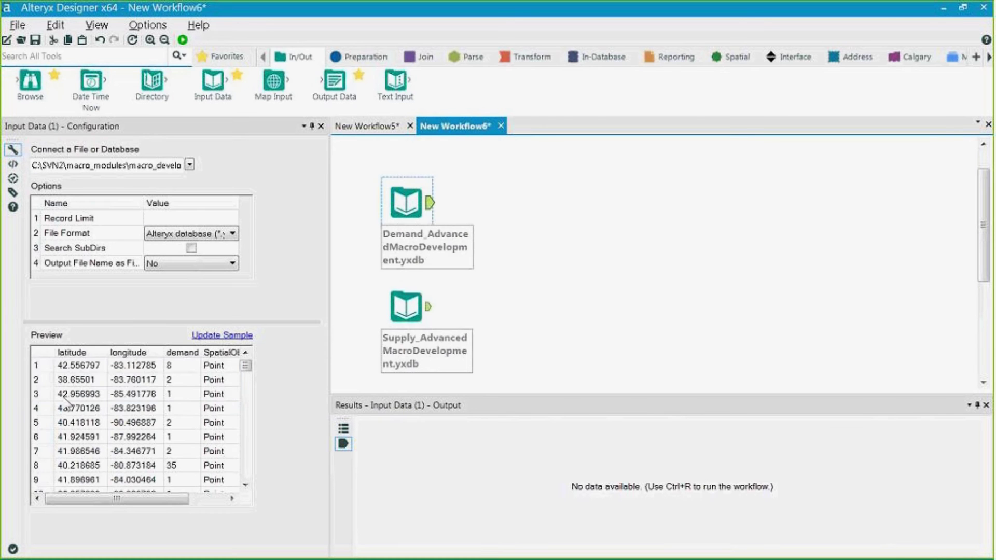
{"action": "left_click_drag", "start_coordinate": [67, 366], "coordinate": [68, 395]}
{"action": "left_click_drag", "start_coordinate": [129, 496], "coordinate": [166, 498]}
{"action": "left_click", "coordinate": [151, 372]}
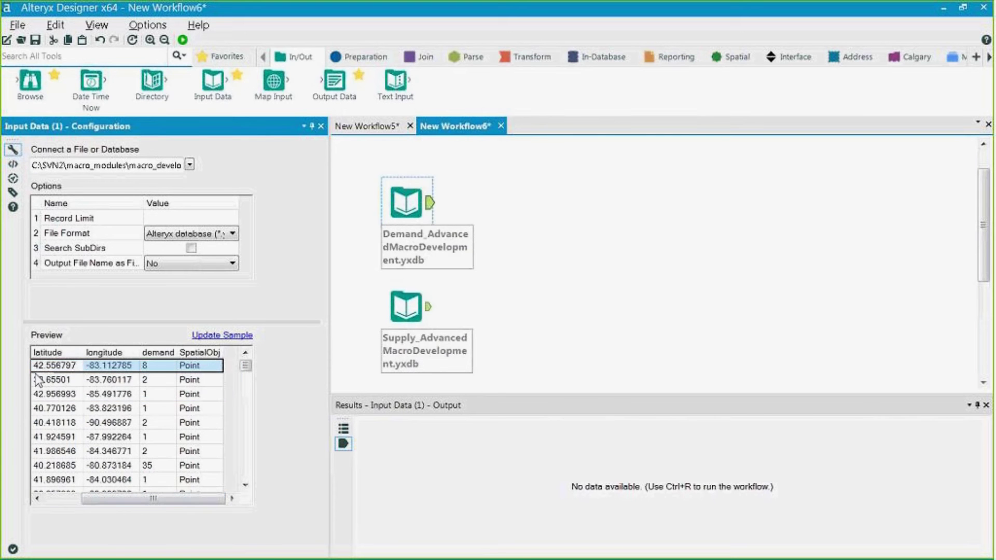
{"action": "left_click", "coordinate": [155, 374]}
{"action": "left_click", "coordinate": [157, 371]}
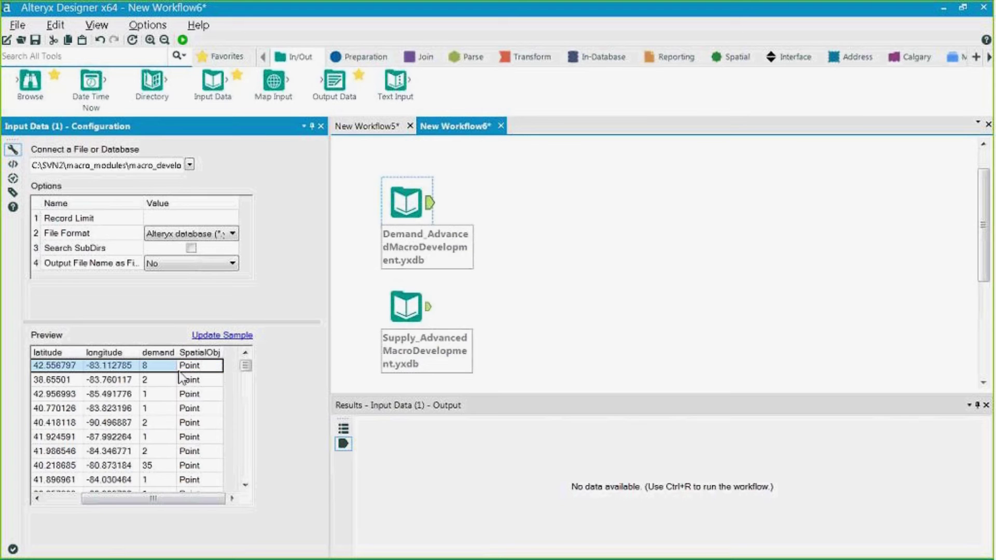
{"action": "left_click", "coordinate": [415, 314]}
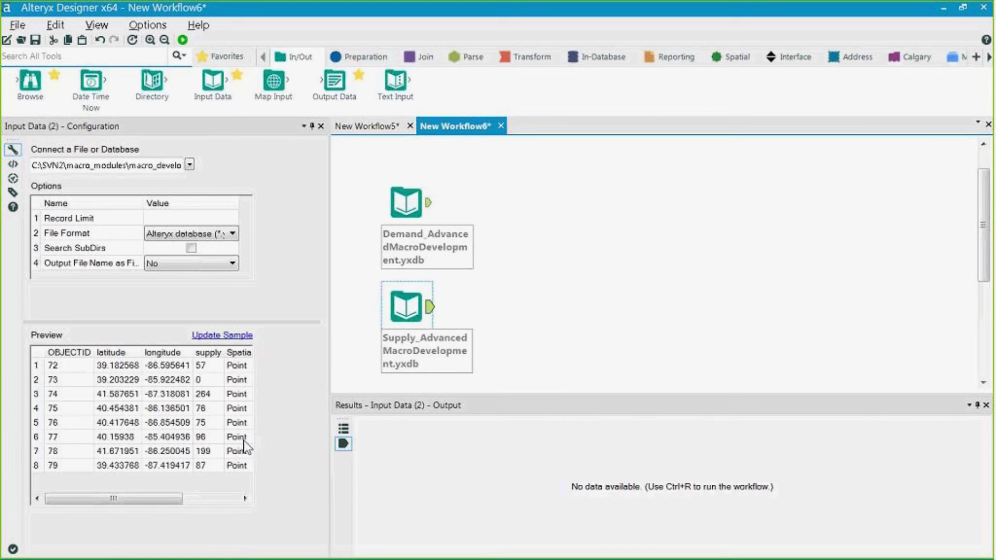
{"action": "left_click", "coordinate": [131, 373]}
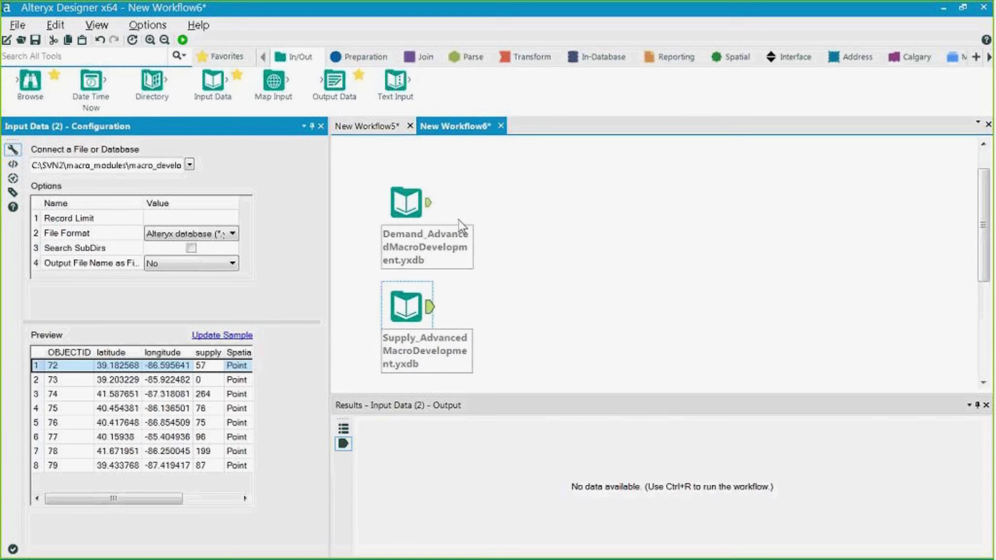
Step: Move the supply input slightly lower and connect a Record ID tool after each of the two inputs
{"action": "left_click_drag", "start_coordinate": [410, 296], "coordinate": [413, 305]}
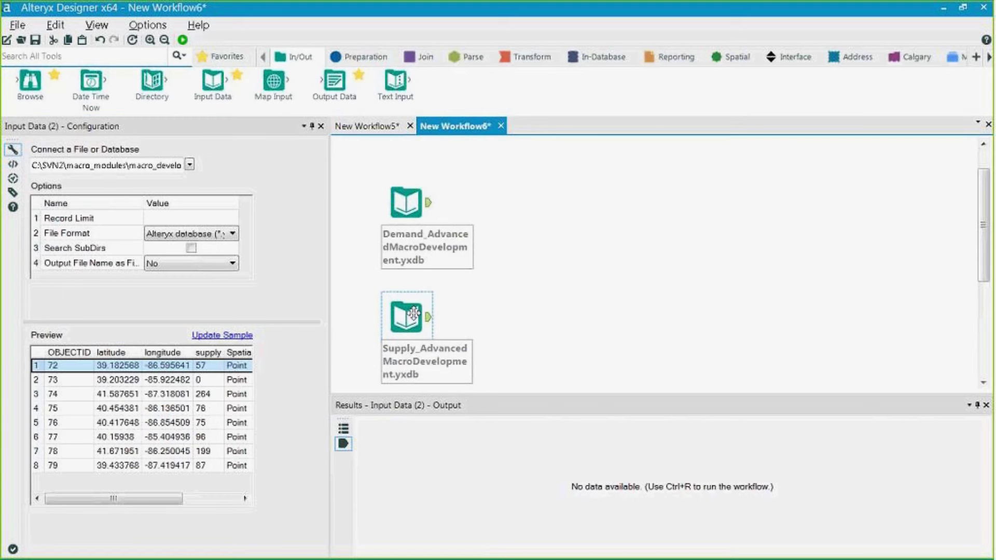
{"action": "left_click", "coordinate": [361, 56]}
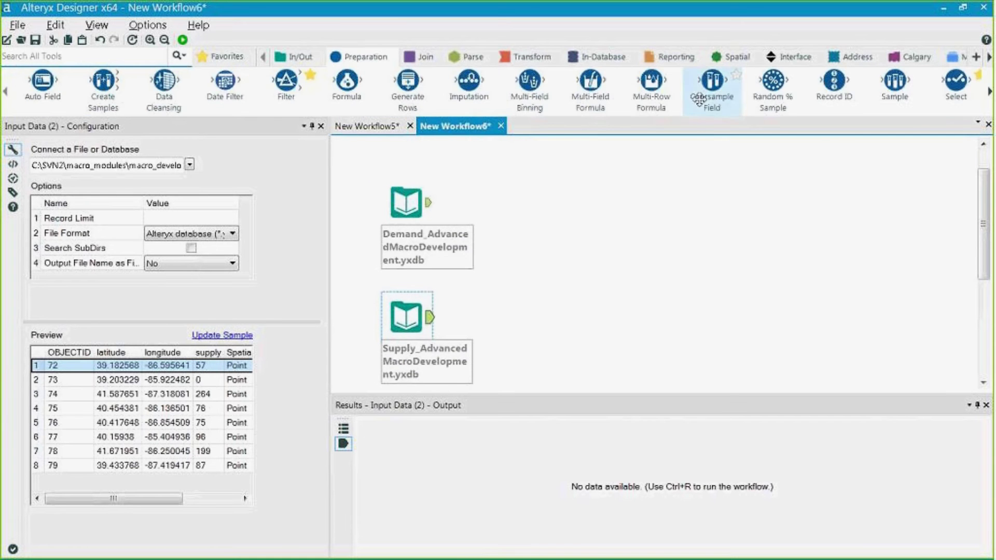
{"action": "left_click_drag", "start_coordinate": [834, 82], "coordinate": [531, 202]}
{"action": "left_click_drag", "start_coordinate": [834, 82], "coordinate": [532, 317]}
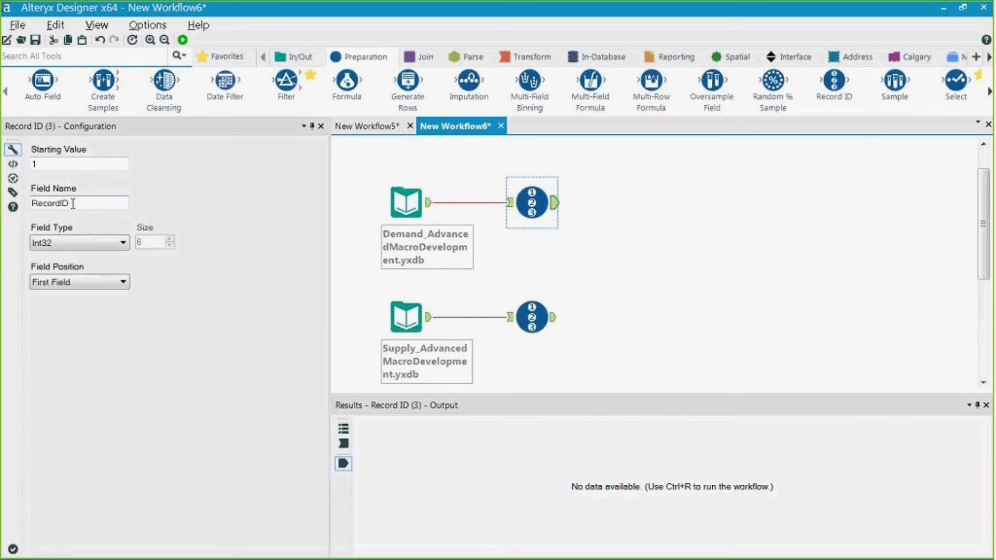
Step: Rename the Record ID output fields as DemandID for the demand stream and SupplyID for the supply stream
{"action": "left_click_drag", "start_coordinate": [61, 203], "coordinate": [3, 207]}
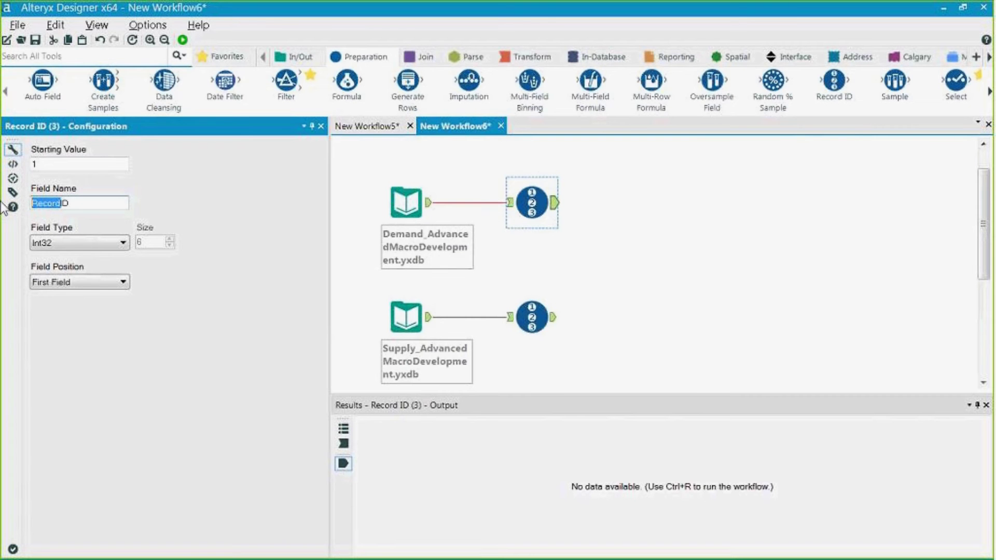
{"action": "type", "text": "Demand"}
{"action": "left_click", "coordinate": [531, 317]}
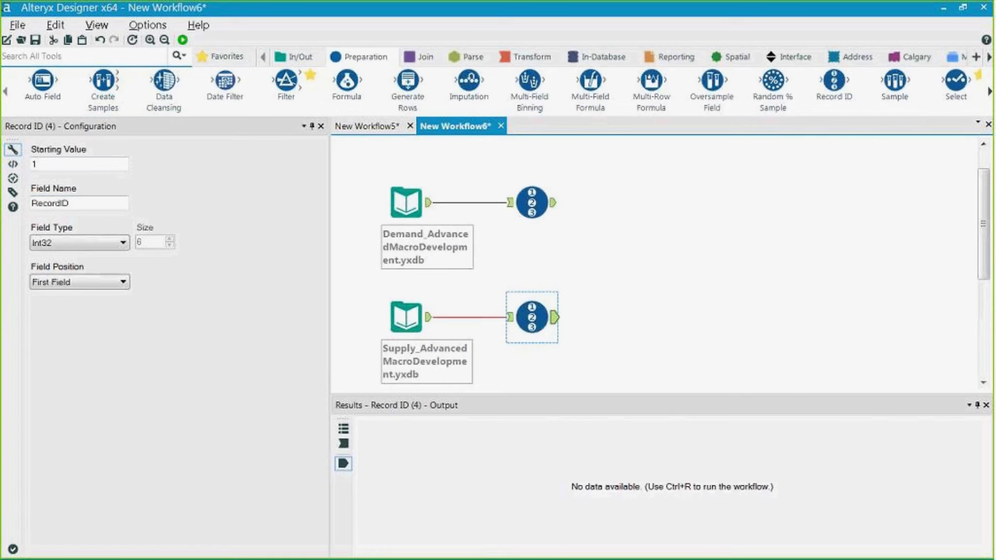
{"action": "left_click_drag", "start_coordinate": [61, 203], "coordinate": [31, 204]}
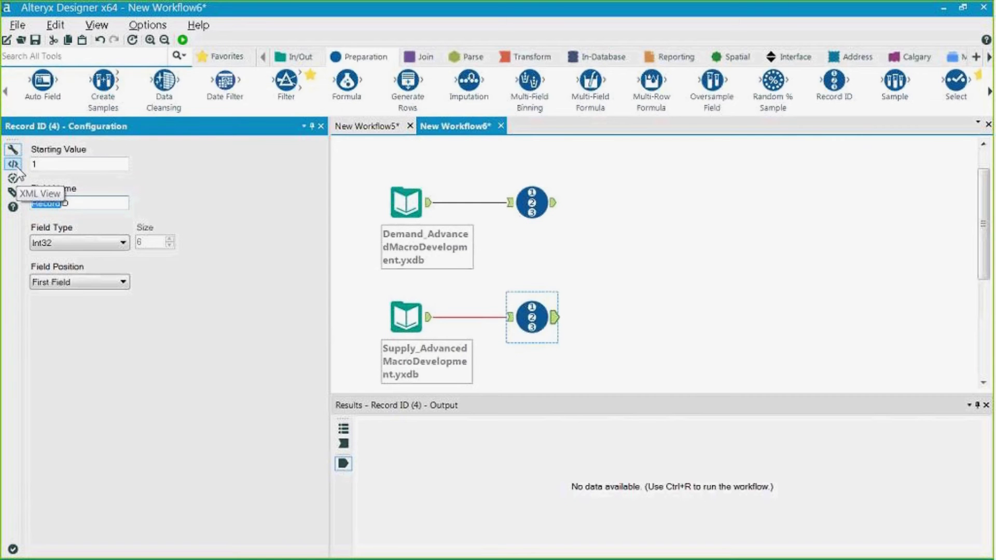
{"action": "type", "text": "Supply"}
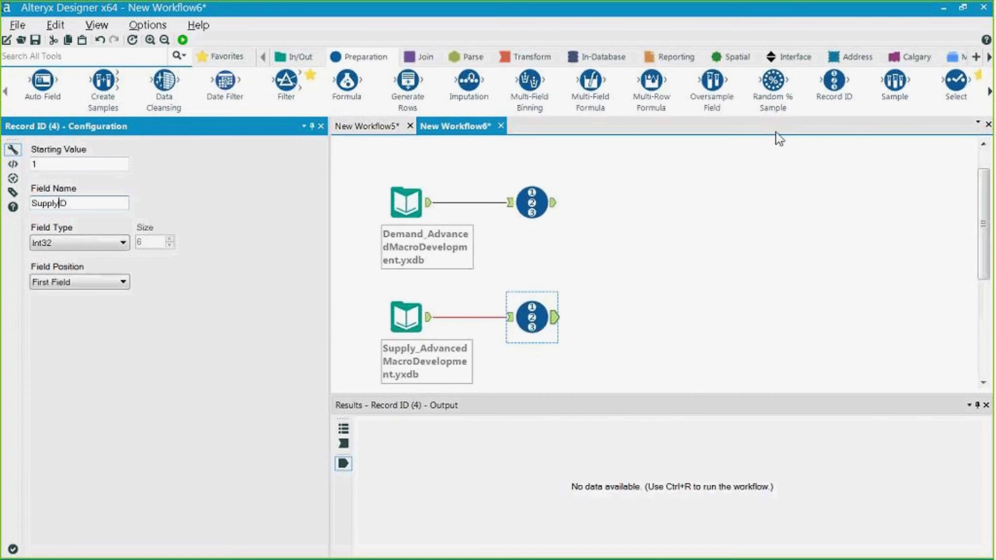
{"action": "left_click", "coordinate": [995, 300]}
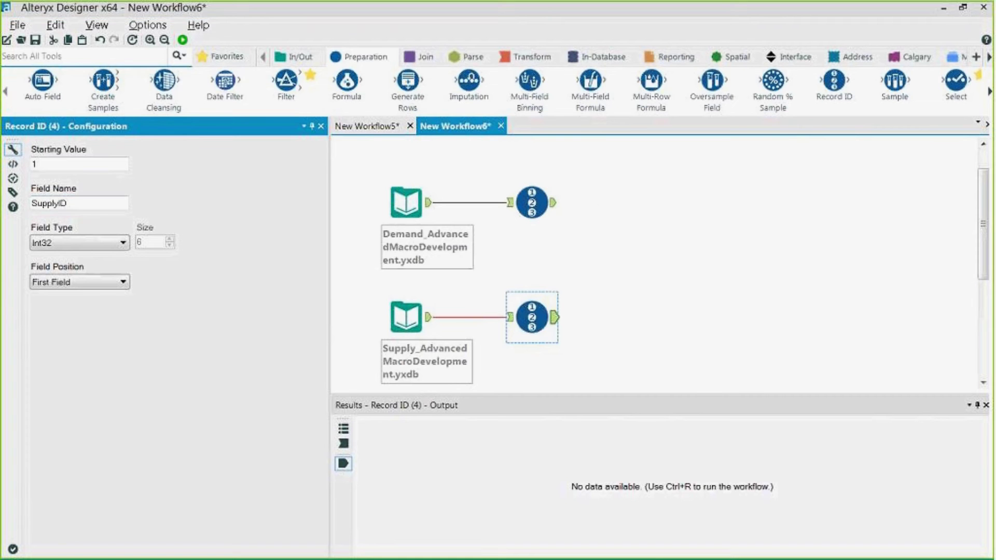
Step: Set the starting value of the supply stream's Record ID tool to 2000000
{"action": "left_click", "coordinate": [39, 164]}
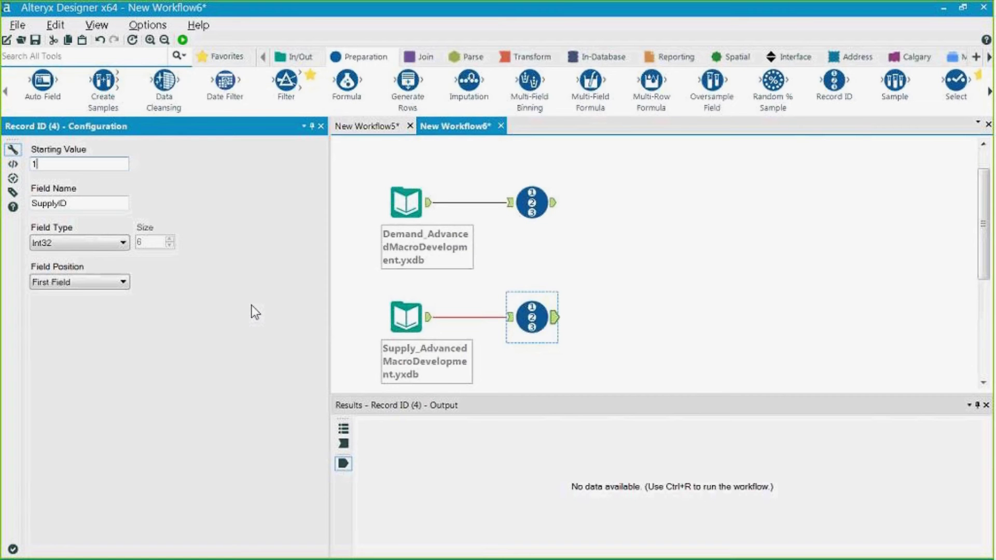
{"action": "key", "text": "BackSpace"}
{"action": "type", "text": "2000000"}
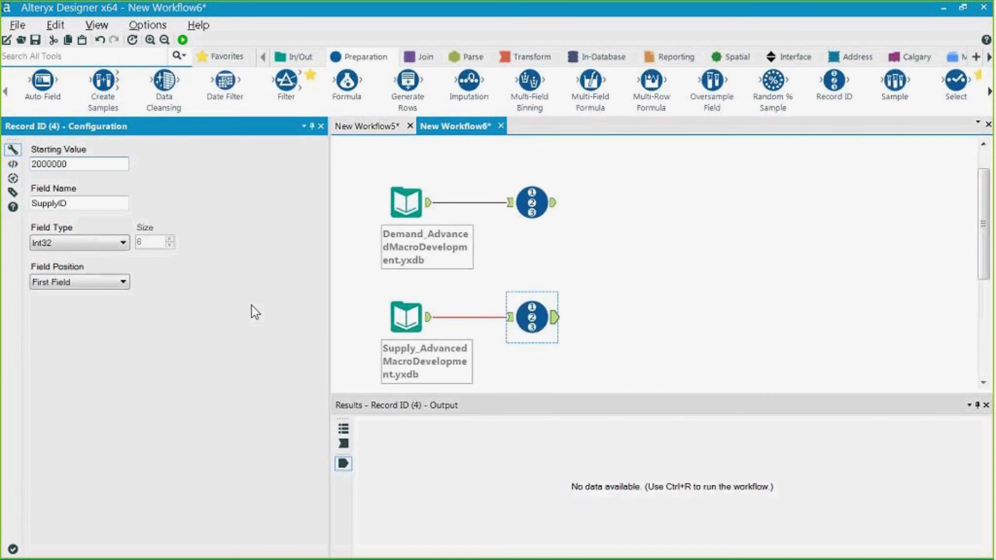
{"action": "left_click", "coordinate": [382, 199]}
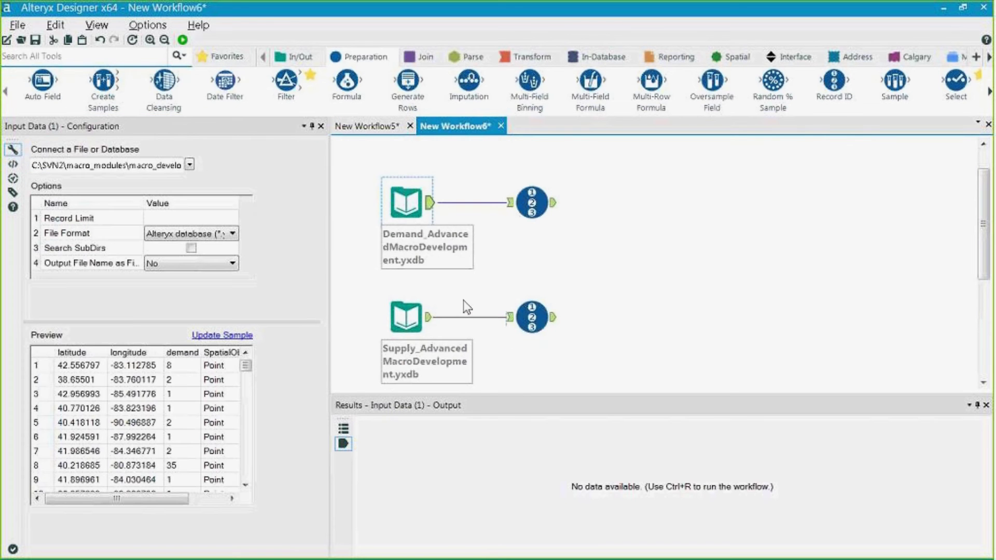
{"action": "left_click", "coordinate": [635, 265]}
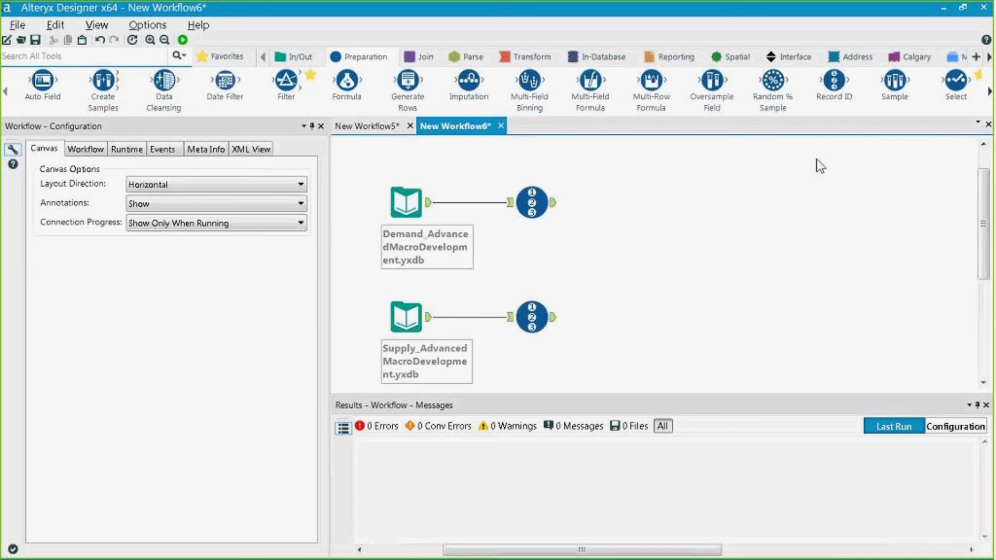
Step: Run the workflow and examine the output records of the demand and supply Record ID tools
{"action": "key", "text": "ctrl+r"}
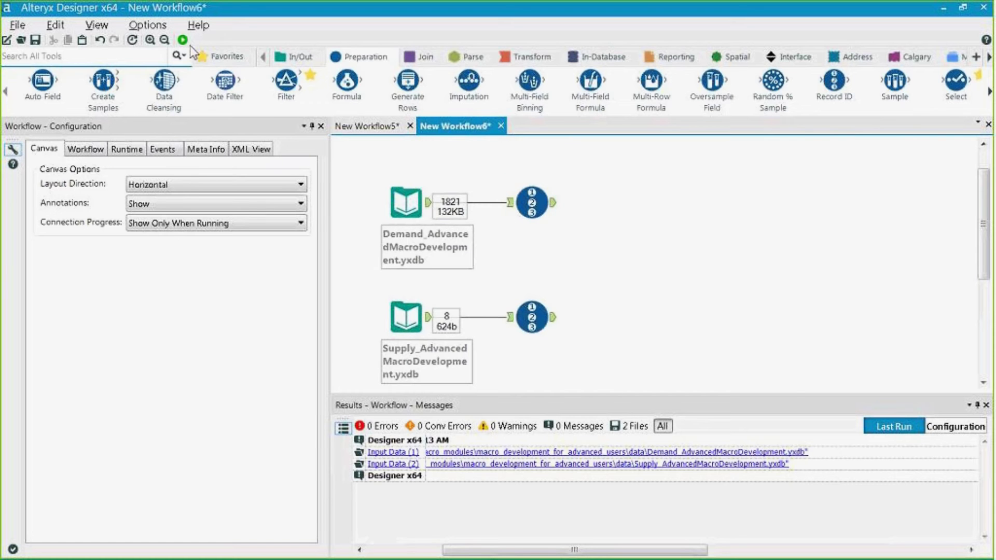
{"action": "left_click", "coordinate": [537, 204]}
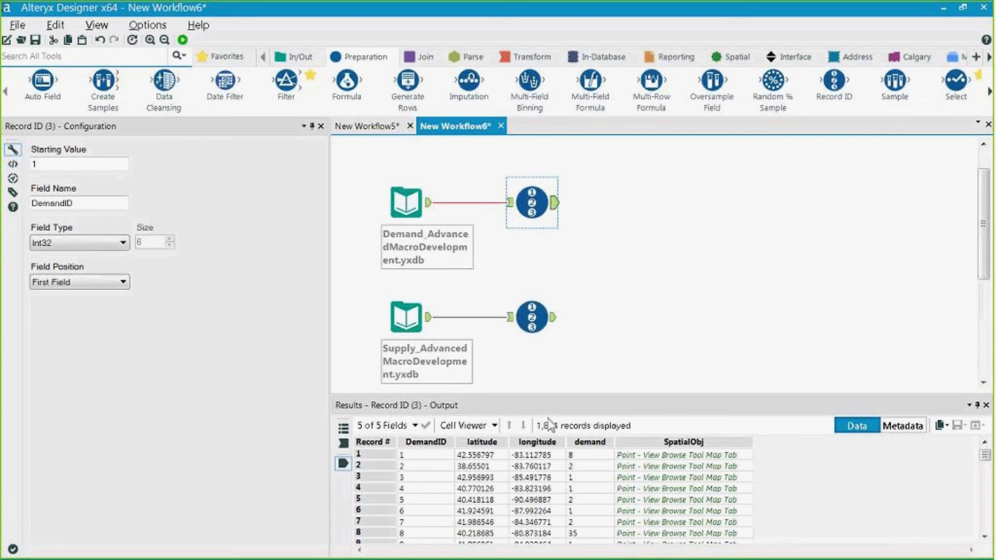
{"action": "left_click", "coordinate": [565, 425]}
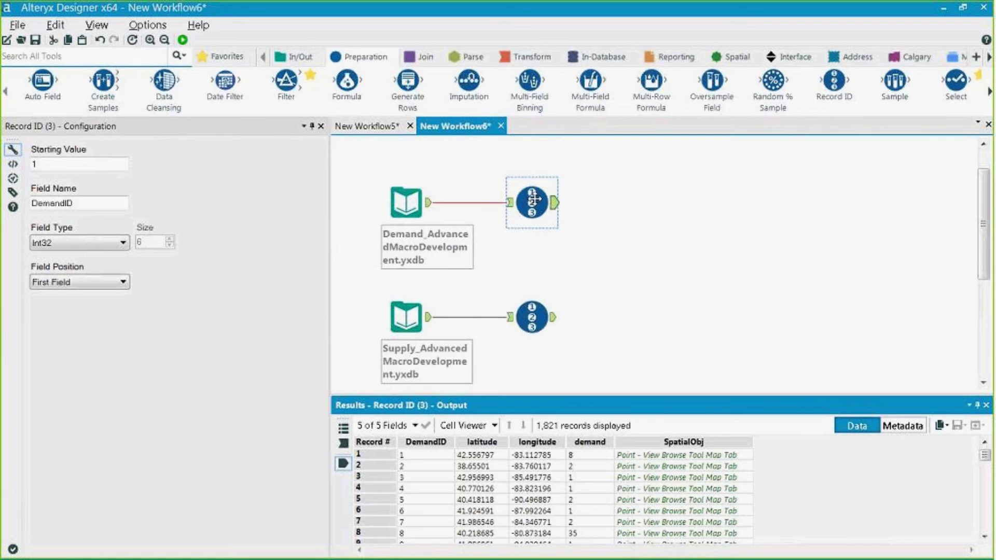
{"action": "left_click", "coordinate": [548, 337]}
{"action": "left_click", "coordinate": [596, 482]}
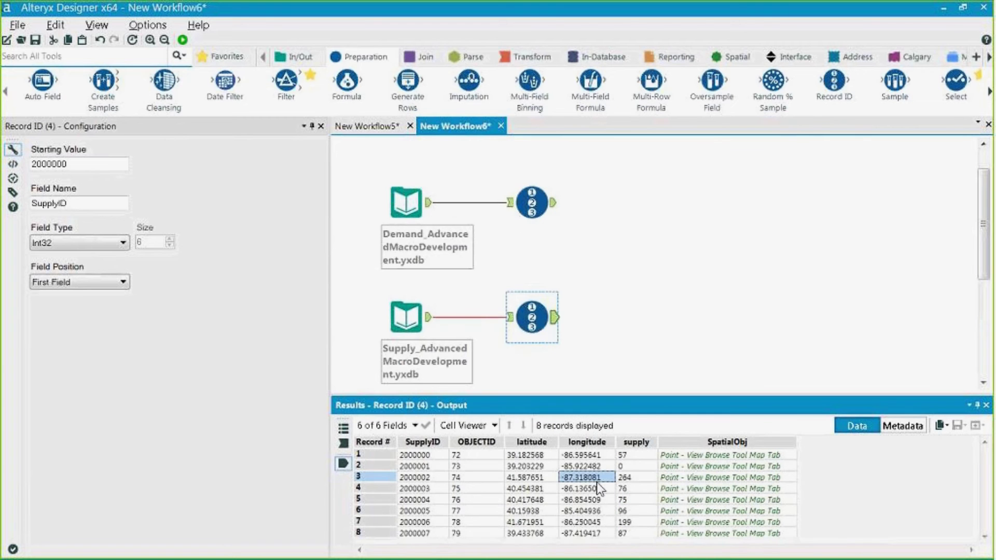
{"action": "left_click_drag", "start_coordinate": [624, 456], "coordinate": [631, 510]}
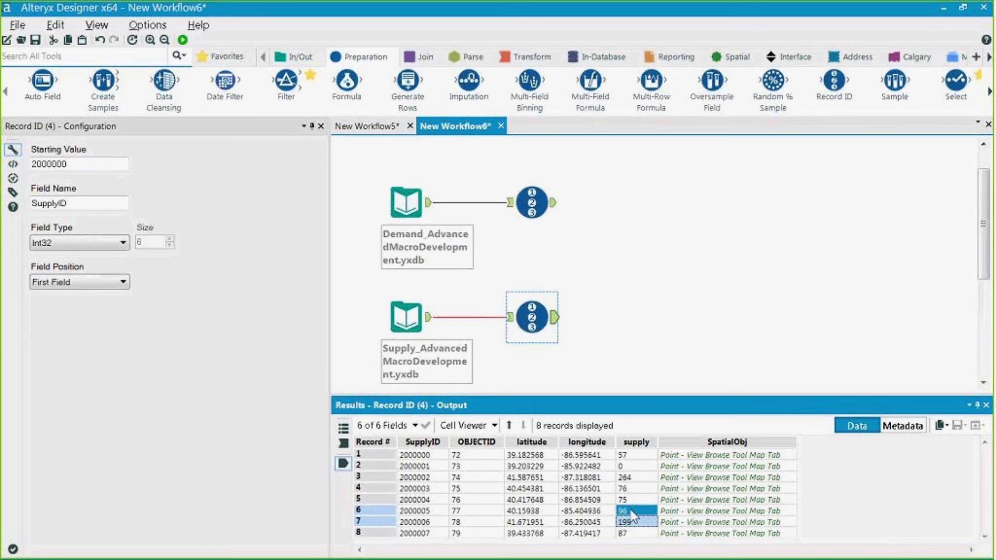
{"action": "left_click", "coordinate": [531, 339]}
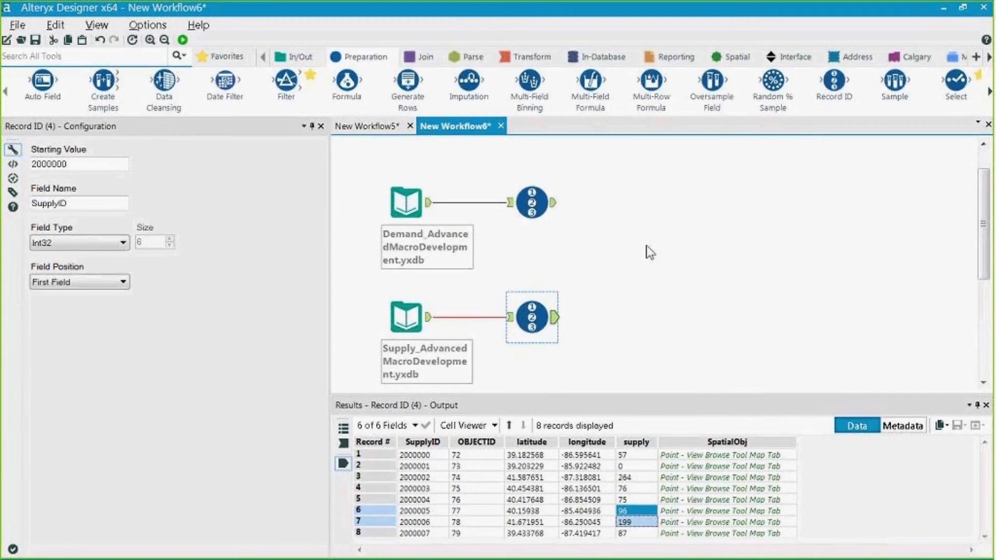
Step: Add an Append Fields tool with the demand stream as target and the supply stream as source, and display its configuration
{"action": "left_click", "coordinate": [419, 57]}
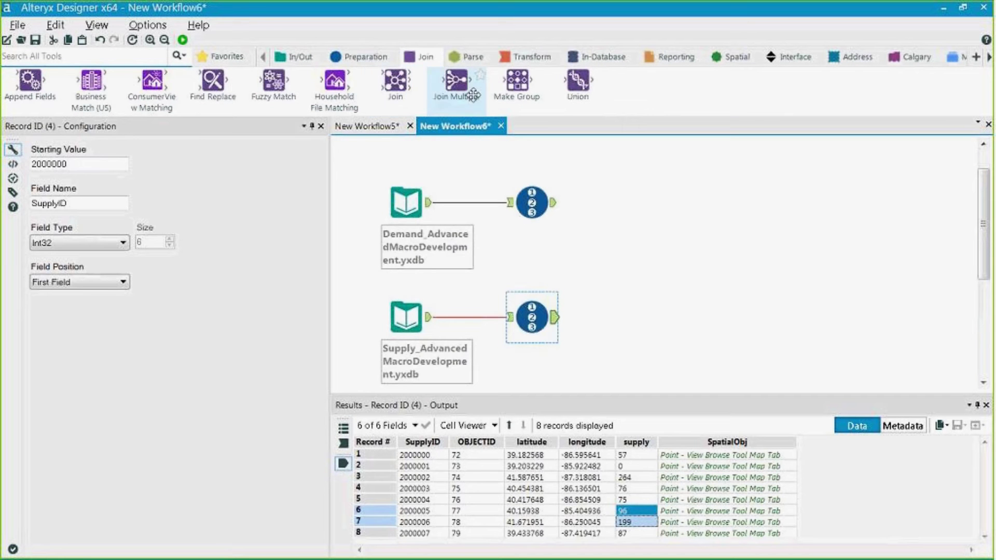
{"action": "left_click_drag", "start_coordinate": [30, 80], "coordinate": [650, 261]}
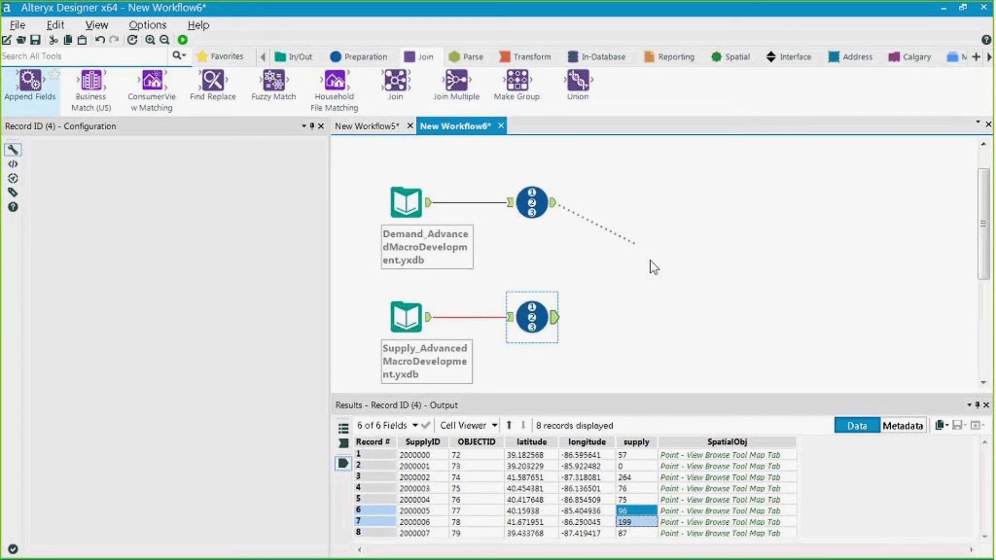
{"action": "left_click_drag", "start_coordinate": [554, 317], "coordinate": [653, 259]}
{"action": "left_click", "coordinate": [547, 327]}
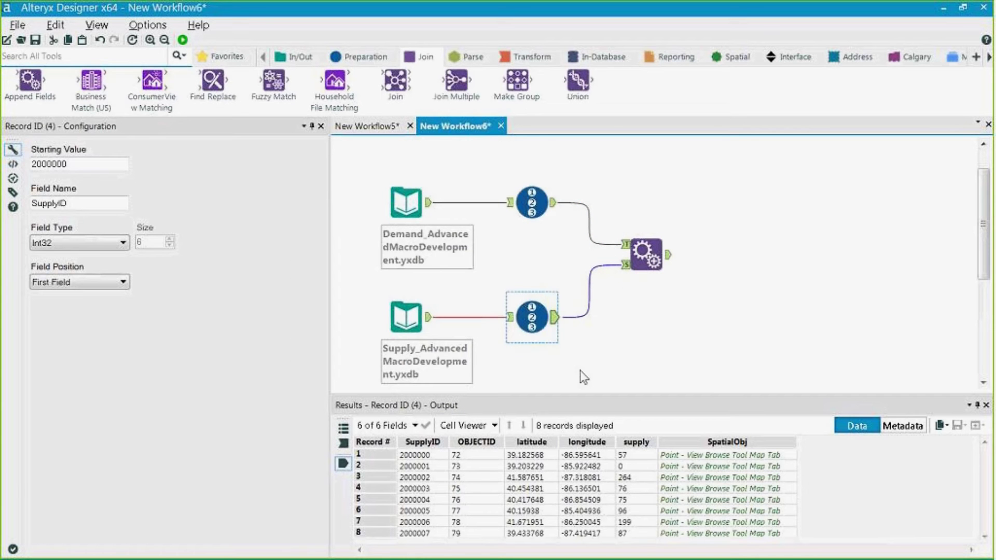
{"action": "left_click", "coordinate": [625, 265]}
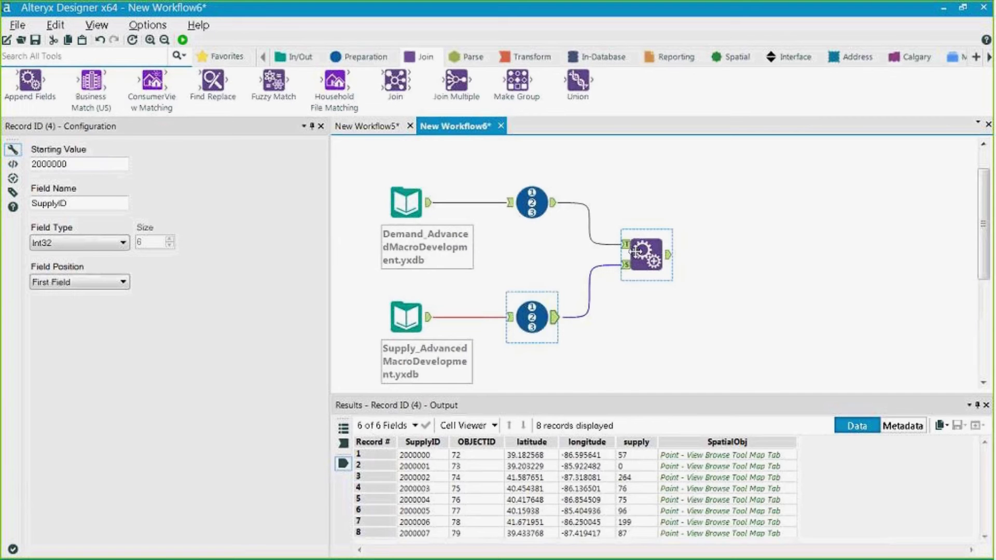
{"action": "left_click", "coordinate": [636, 253]}
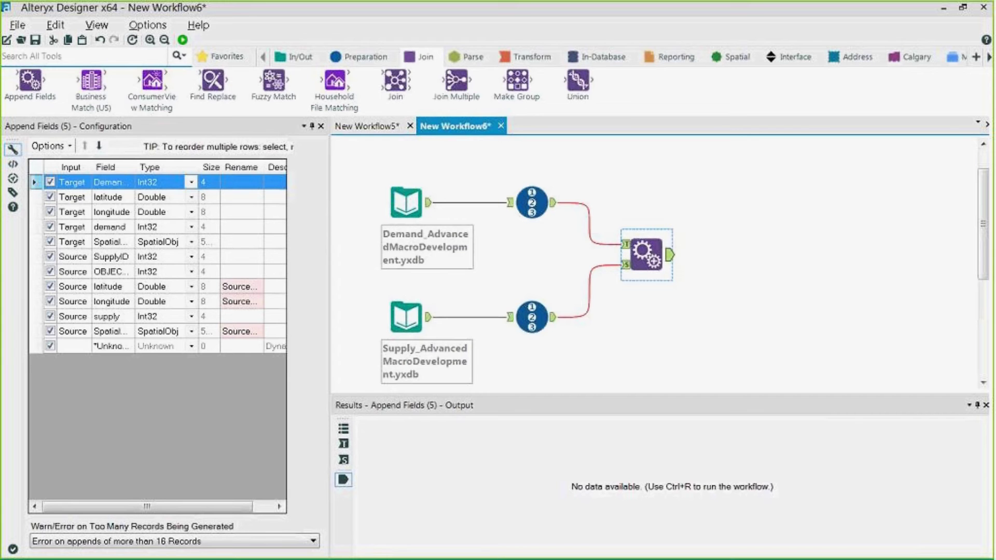
Step: Exclude the target latitude and longitude fields from the Append Fields output
{"action": "left_click_drag", "start_coordinate": [134, 166], "coordinate": [209, 182]}
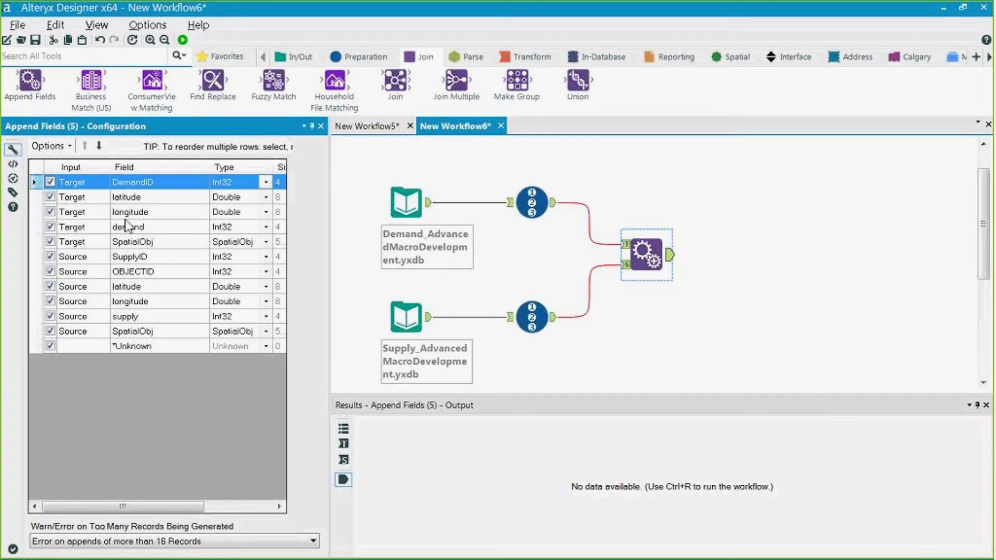
{"action": "left_click", "coordinate": [52, 197]}
{"action": "left_click", "coordinate": [52, 211]}
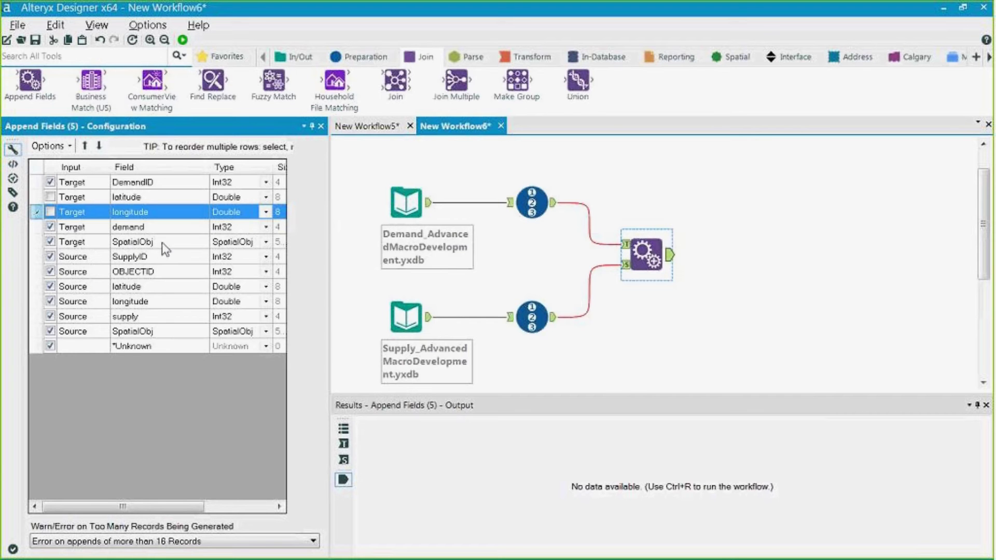
Step: Rename the target SpatialObj field as demand_SO in the Append Fields tool
{"action": "left_click", "coordinate": [179, 245]}
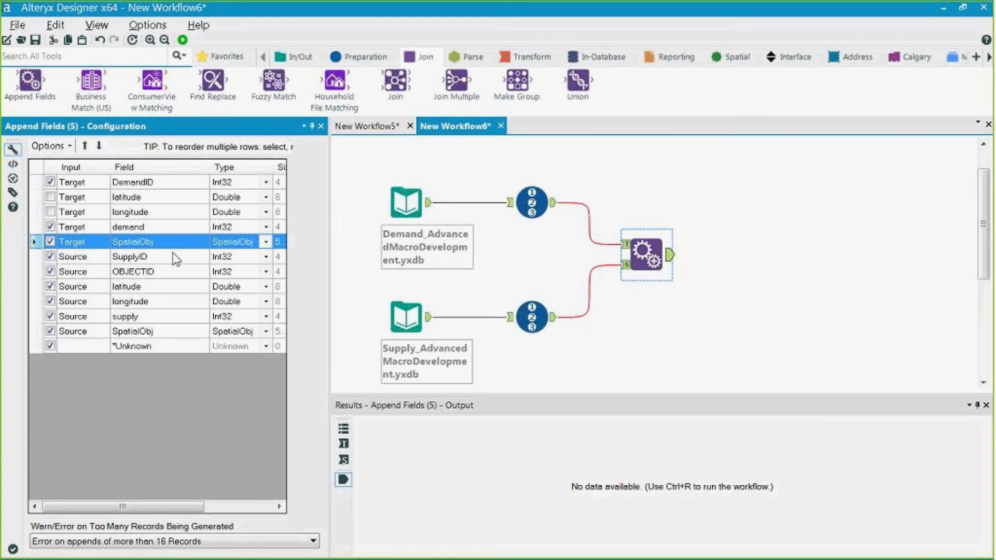
{"action": "left_click_drag", "start_coordinate": [157, 499], "coordinate": [219, 497]}
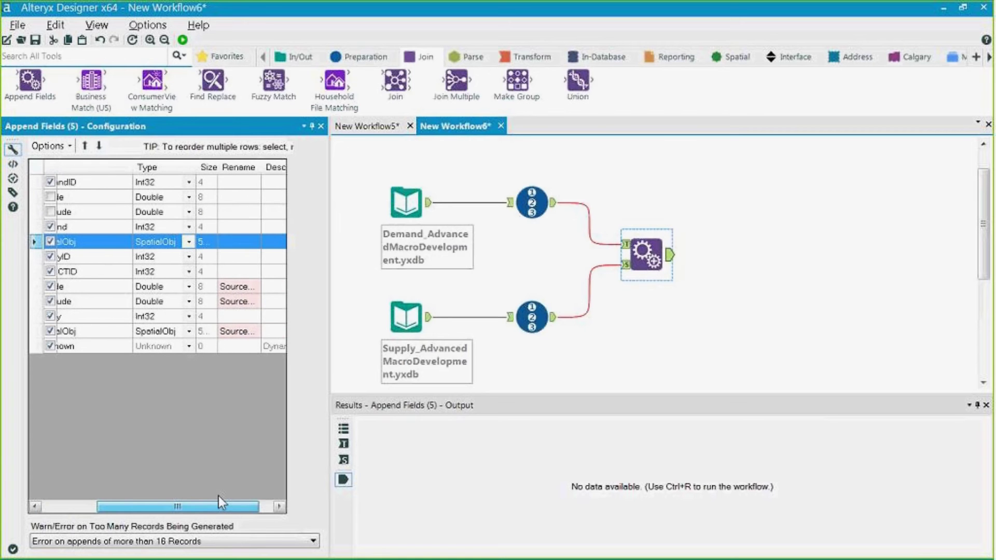
{"action": "left_click", "coordinate": [244, 242]}
{"action": "type", "text": "deman"}
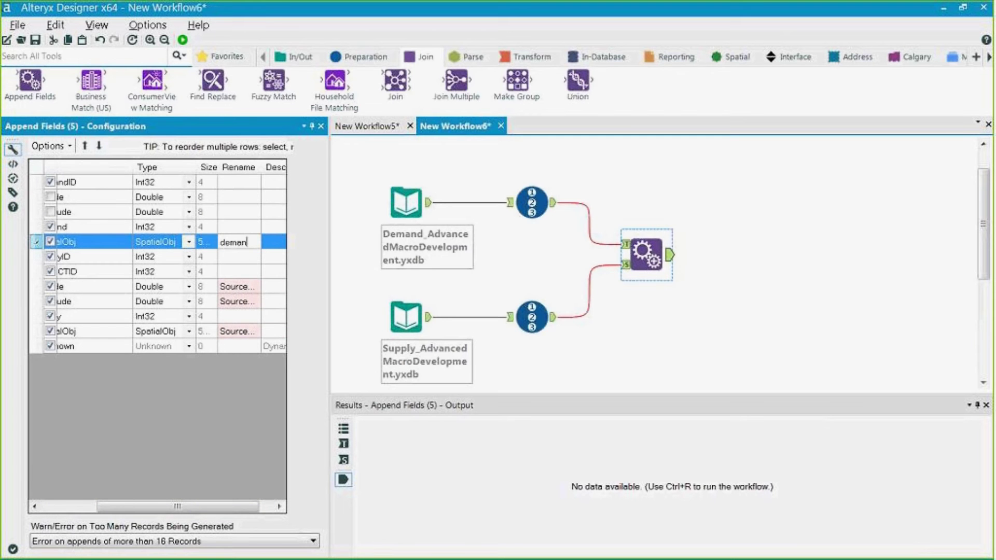
{"action": "type", "text": "d_spa"}
{"action": "key", "text": "BackSpace"}
{"action": "key", "text": "BackSpace"}
{"action": "key", "text": "BackSpace"}
{"action": "type", "text": "SO"}
{"action": "left_click", "coordinate": [103, 271]}
Step: Exclude the source OBJECTID, latitude and longitude fields from the Append Fields output
{"action": "left_click_drag", "start_coordinate": [205, 511], "coordinate": [184, 515]}
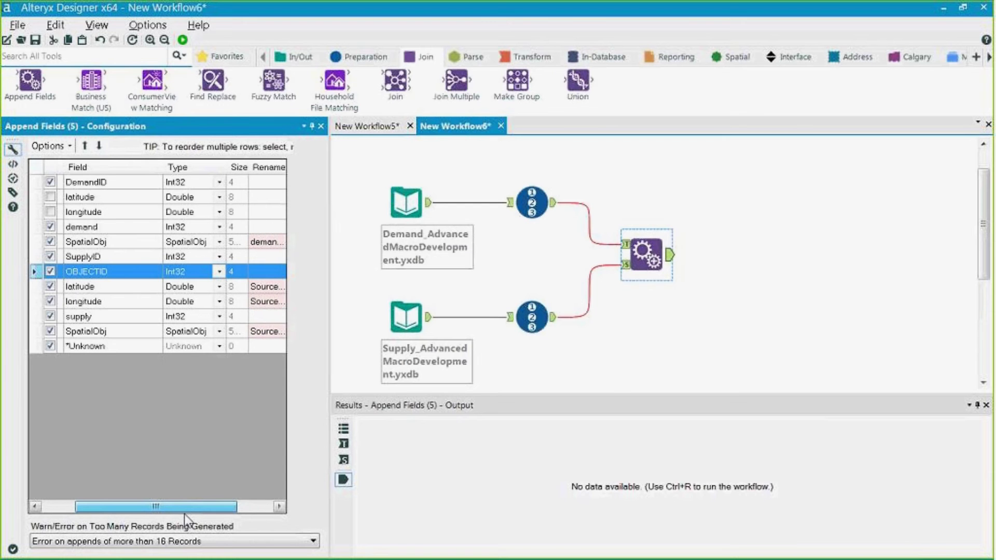
{"action": "left_click_drag", "start_coordinate": [332, 338], "coordinate": [415, 341]}
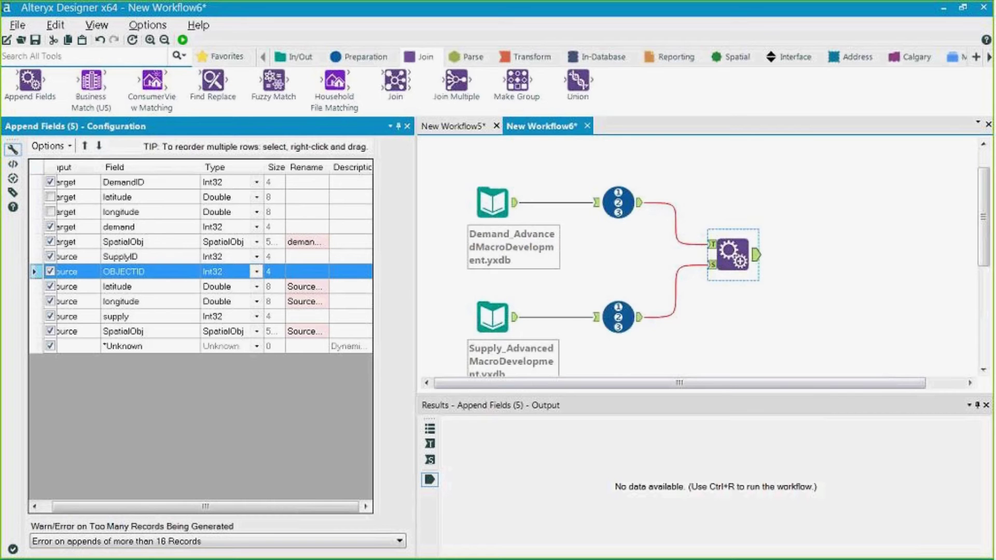
{"action": "left_click_drag", "start_coordinate": [148, 507], "coordinate": [138, 507]}
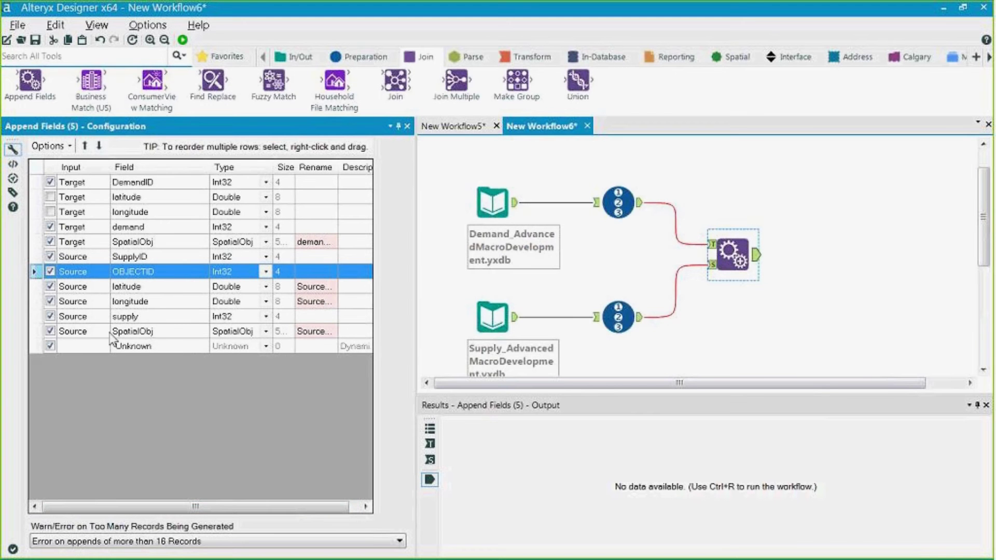
{"action": "left_click", "coordinate": [50, 271]}
{"action": "left_click", "coordinate": [48, 286]}
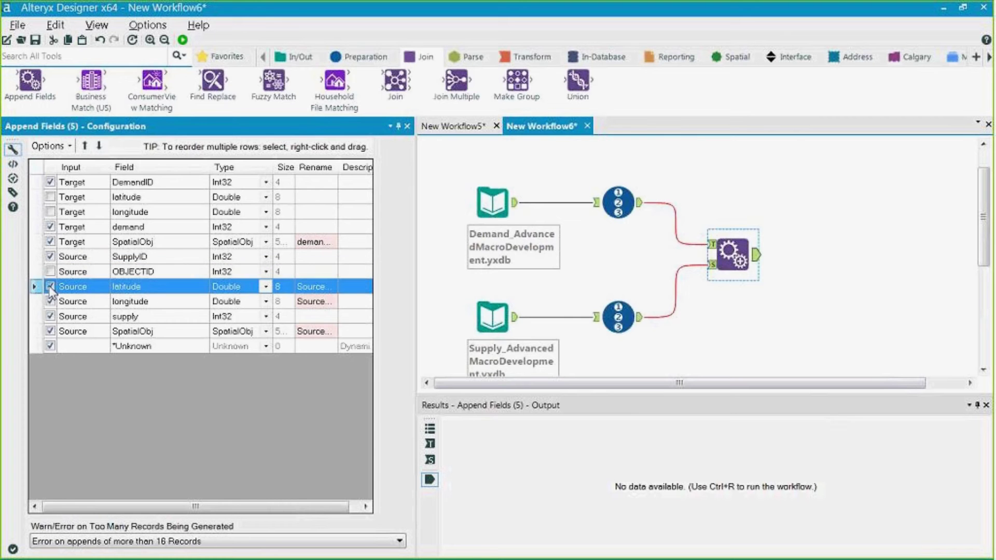
{"action": "left_click", "coordinate": [49, 301]}
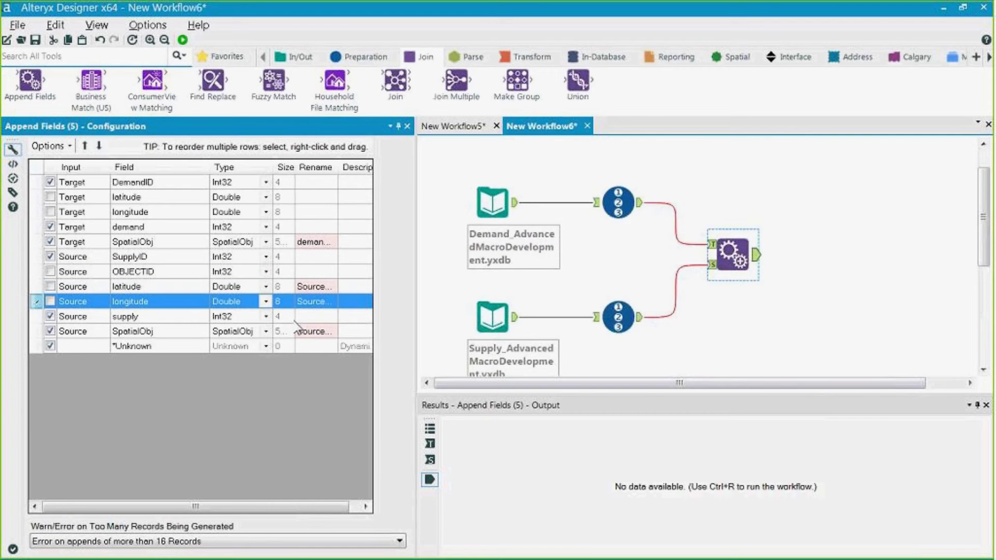
Step: Rename the source SpatialObj field as Supply_SO in the Append Fields tool
{"action": "left_click", "coordinate": [315, 331]}
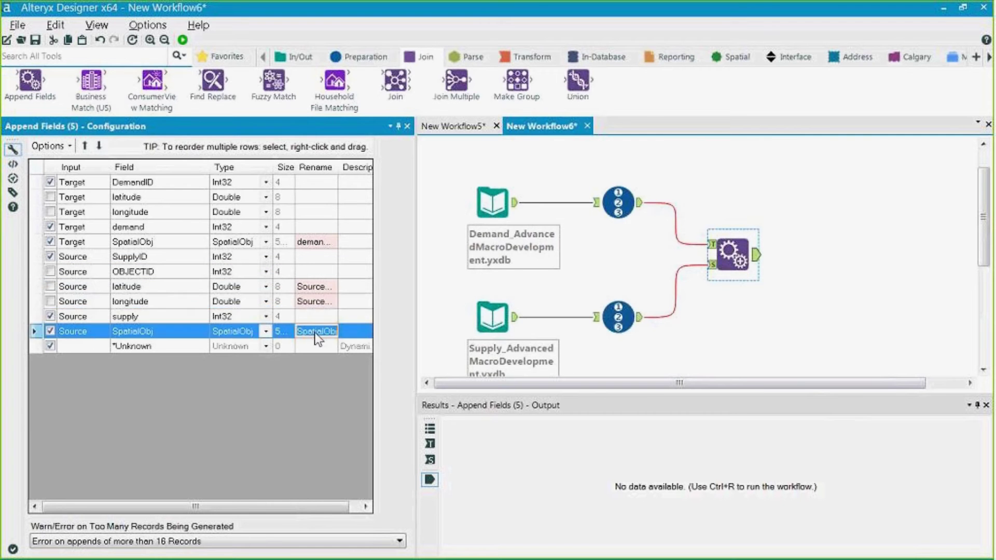
{"action": "type", "text": "Supply SO"}
{"action": "left_click", "coordinate": [753, 310]}
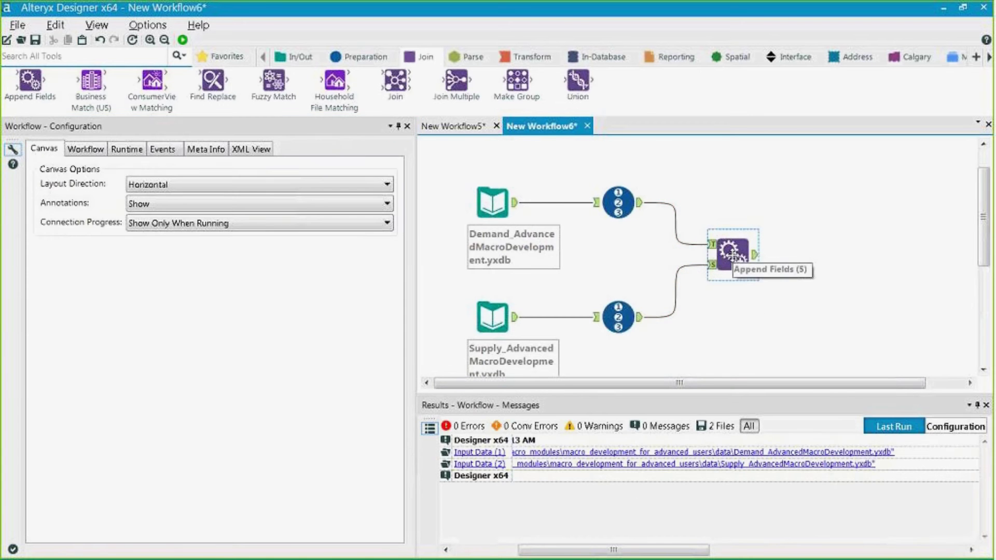
Step: Run the workflow and examine the demand, SupplyID, supply and spatial object columns in the Append Fields output
{"action": "left_click", "coordinate": [731, 254]}
{"action": "key", "text": "ctrl+r"}
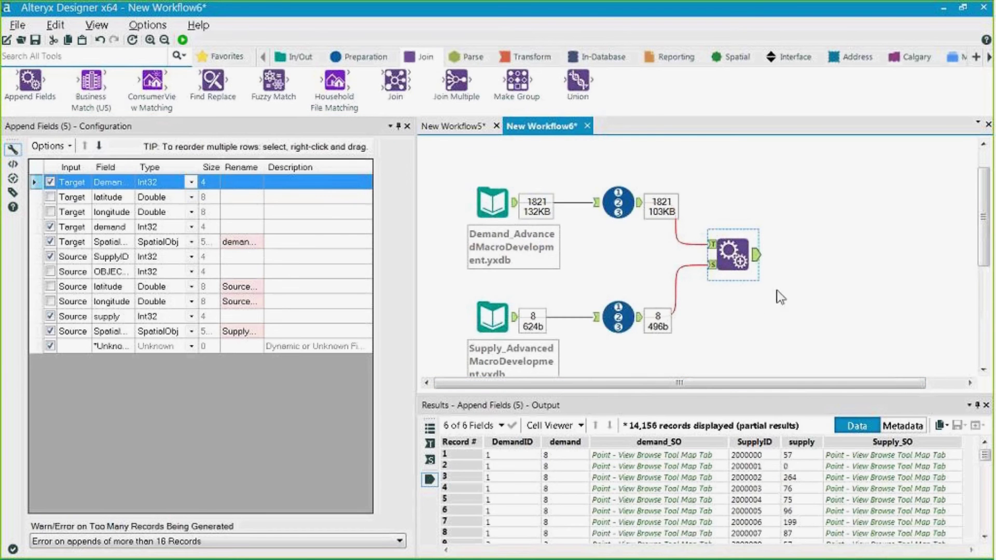
{"action": "left_click_drag", "start_coordinate": [506, 455], "coordinate": [560, 467]}
{"action": "left_click_drag", "start_coordinate": [580, 517], "coordinate": [563, 500]}
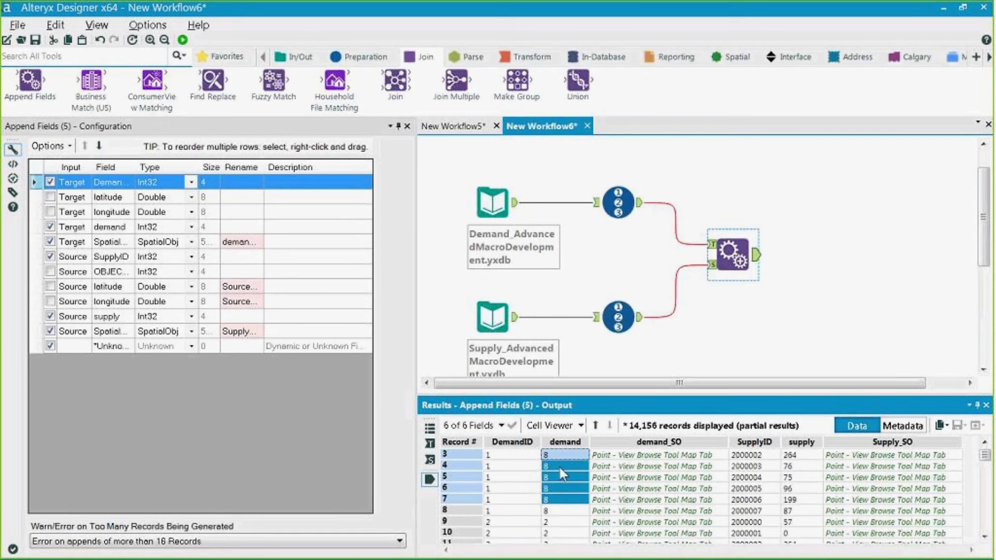
{"action": "left_click_drag", "start_coordinate": [747, 455], "coordinate": [753, 511]}
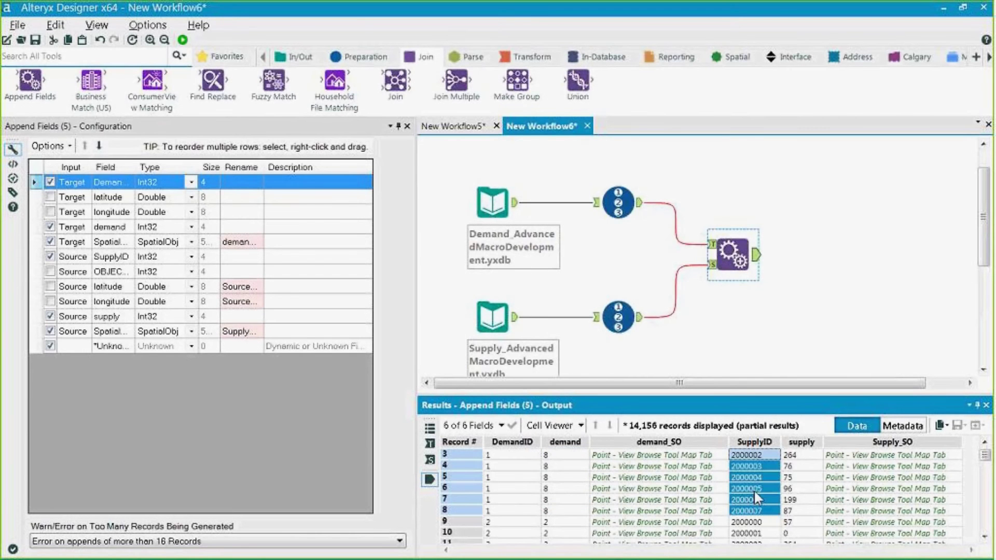
{"action": "left_click_drag", "start_coordinate": [800, 455], "coordinate": [801, 499]}
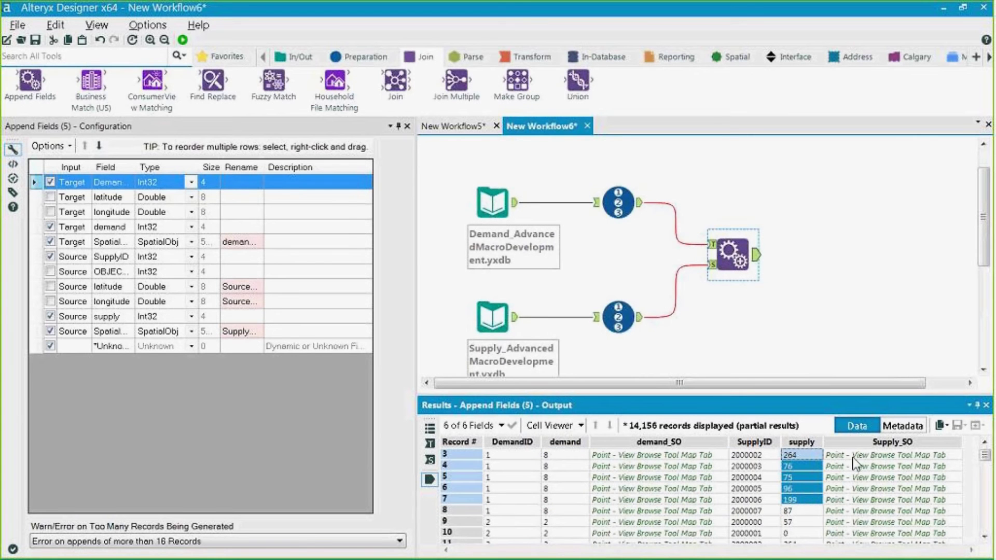
{"action": "left_click_drag", "start_coordinate": [680, 456], "coordinate": [690, 500]}
{"action": "left_click_drag", "start_coordinate": [876, 457], "coordinate": [871, 480]}
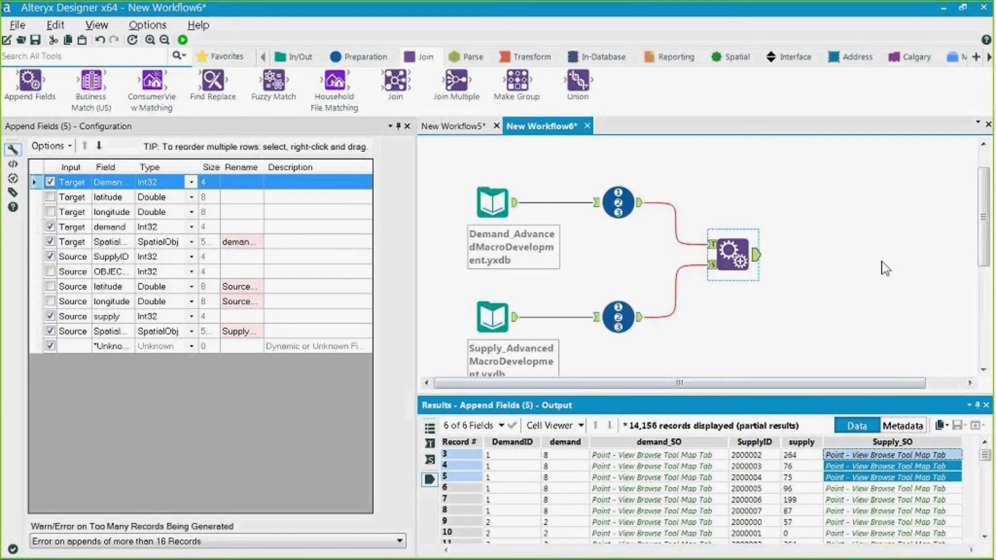
Step: Add a Distance tool after Append Fields, with Supply_SO as the point source and demand_SO as the destination
{"action": "left_click", "coordinate": [724, 57]}
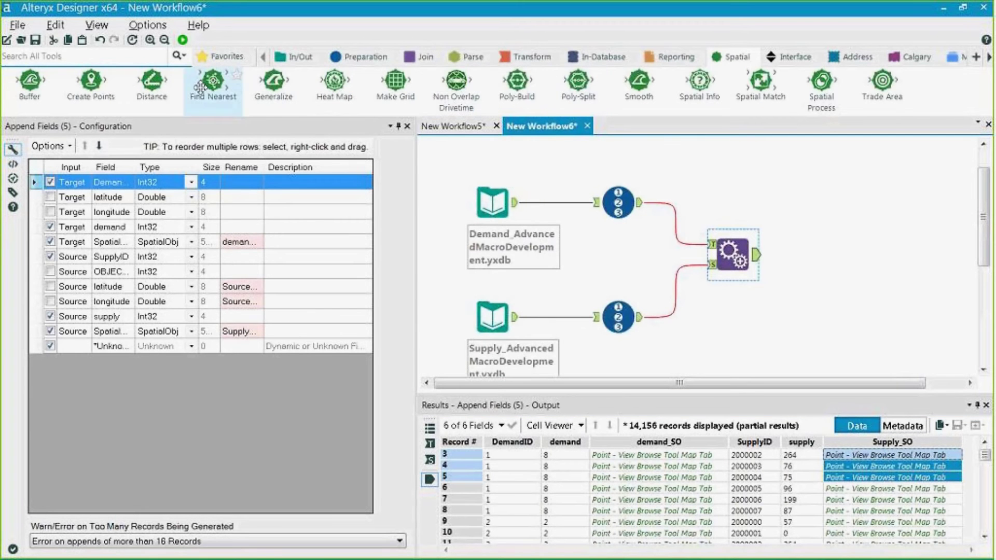
{"action": "left_click_drag", "start_coordinate": [151, 81], "coordinate": [764, 254]}
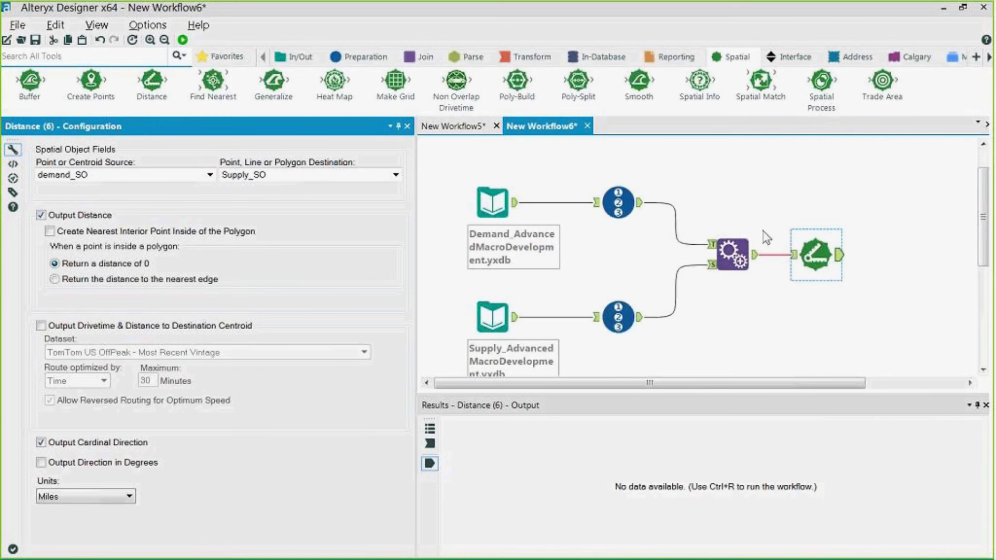
{"action": "left_click", "coordinate": [150, 174]}
{"action": "left_click", "coordinate": [136, 201]}
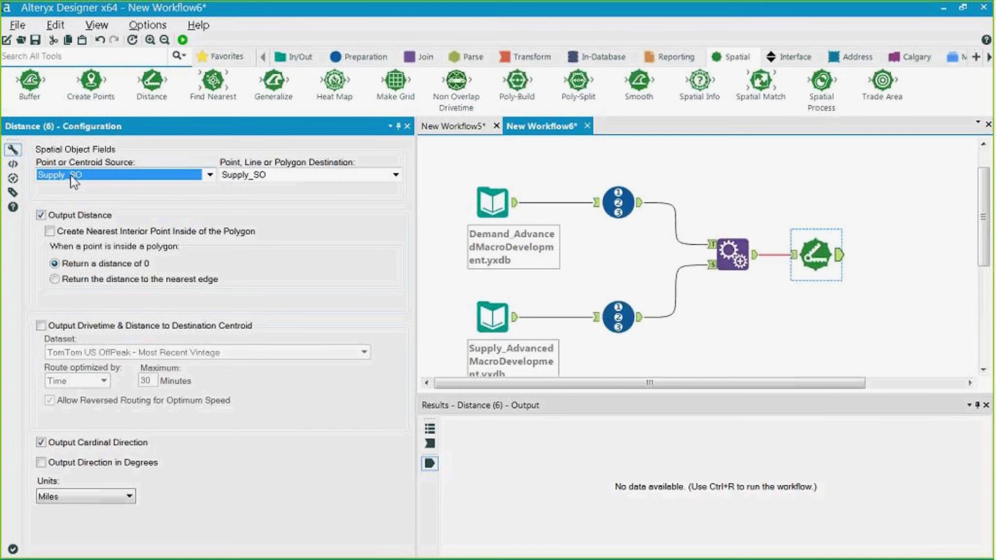
{"action": "left_click", "coordinate": [304, 174]}
{"action": "left_click", "coordinate": [262, 187]}
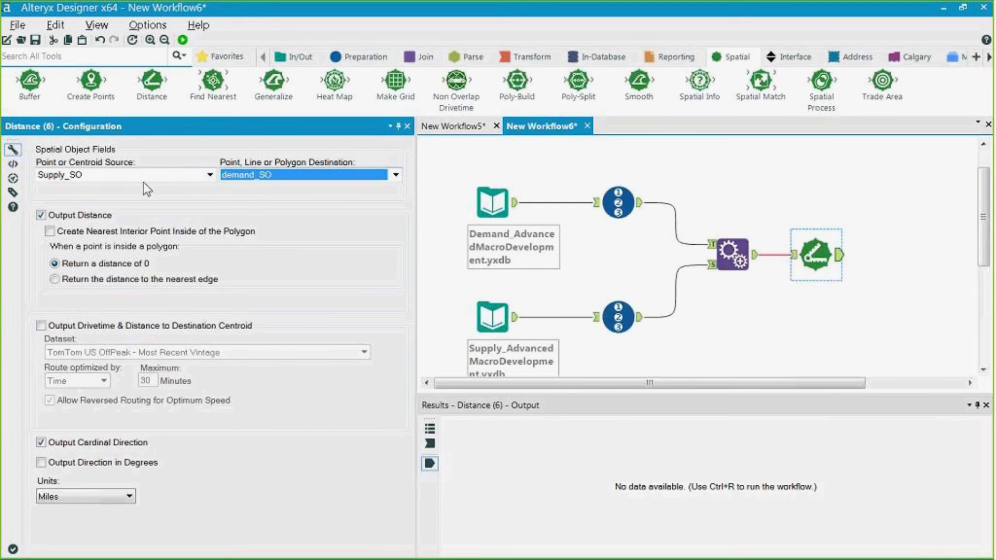
Step: Run the workflow and examine the DistanceMiles values in the Distance tool's output
{"action": "left_click", "coordinate": [182, 39]}
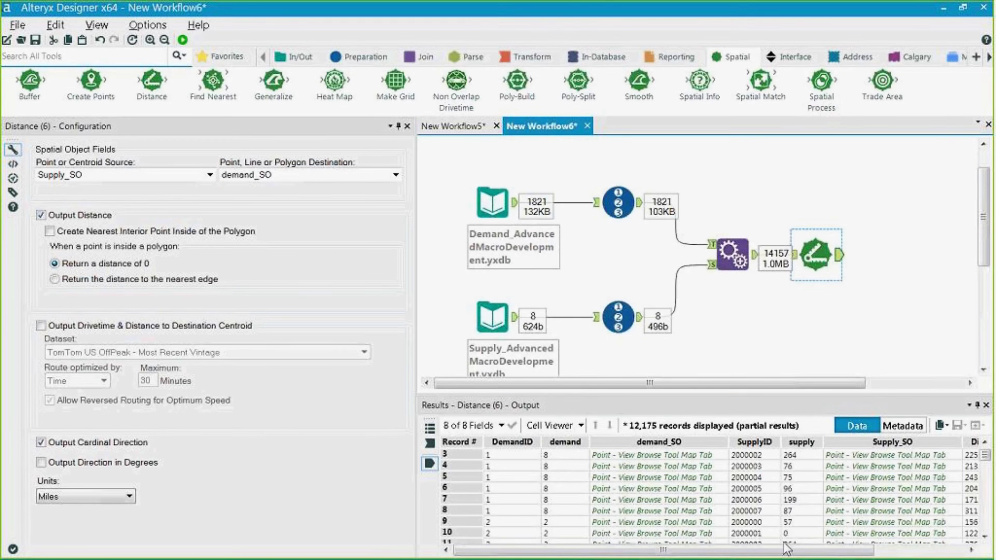
{"action": "left_click_drag", "start_coordinate": [788, 550], "coordinate": [872, 550]}
{"action": "left_click_drag", "start_coordinate": [887, 455], "coordinate": [908, 511]}
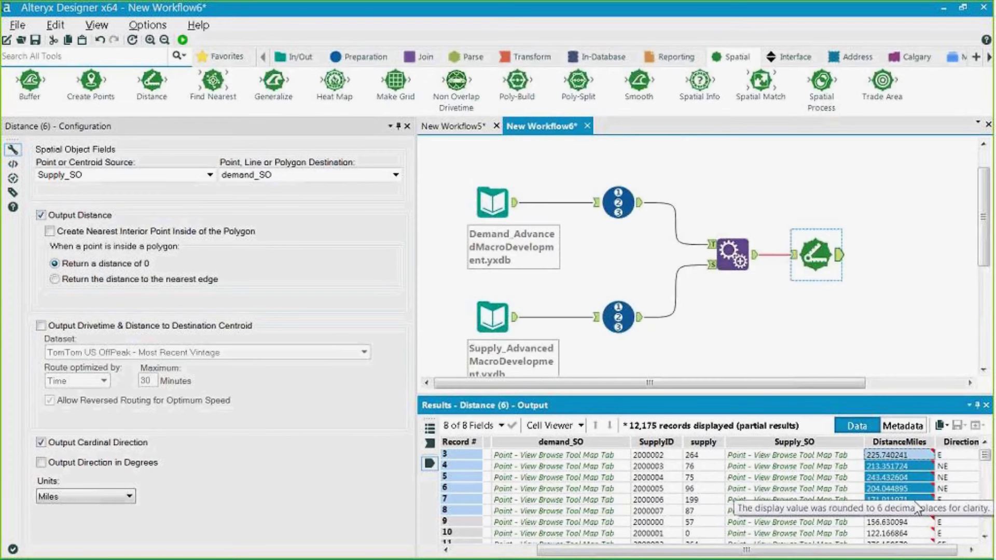
Step: Add a Sort tool after the Distance tool and sort the records by DistanceMiles in ascending order
{"action": "left_click", "coordinate": [358, 57]}
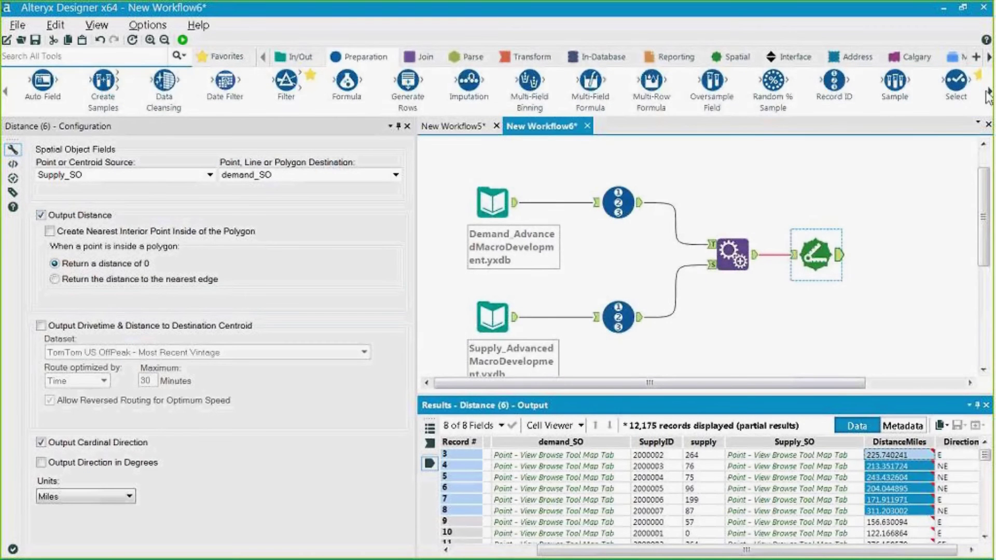
{"action": "scroll", "coordinate": [882, 87], "scroll_direction": "down", "scroll_amount": 4}
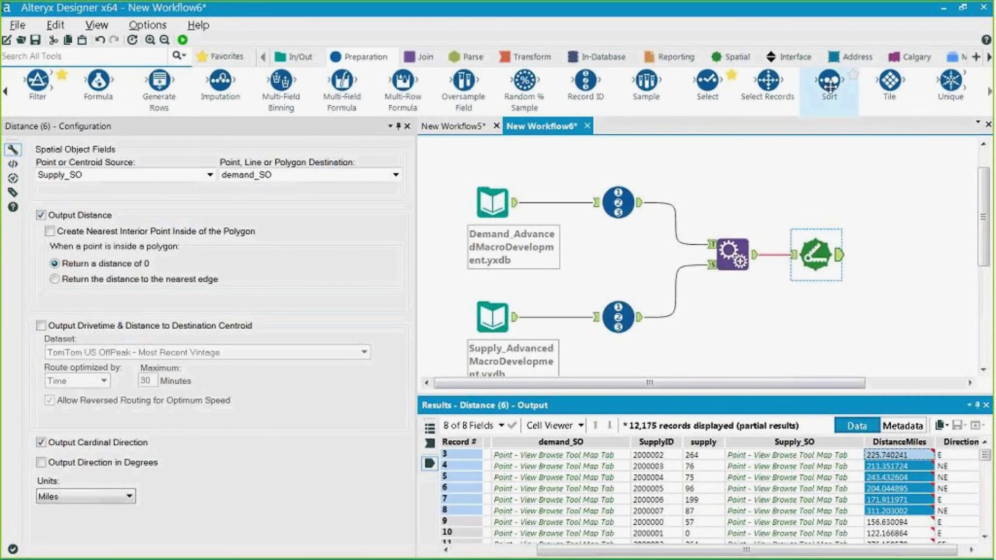
{"action": "left_click_drag", "start_coordinate": [828, 83], "coordinate": [890, 256]}
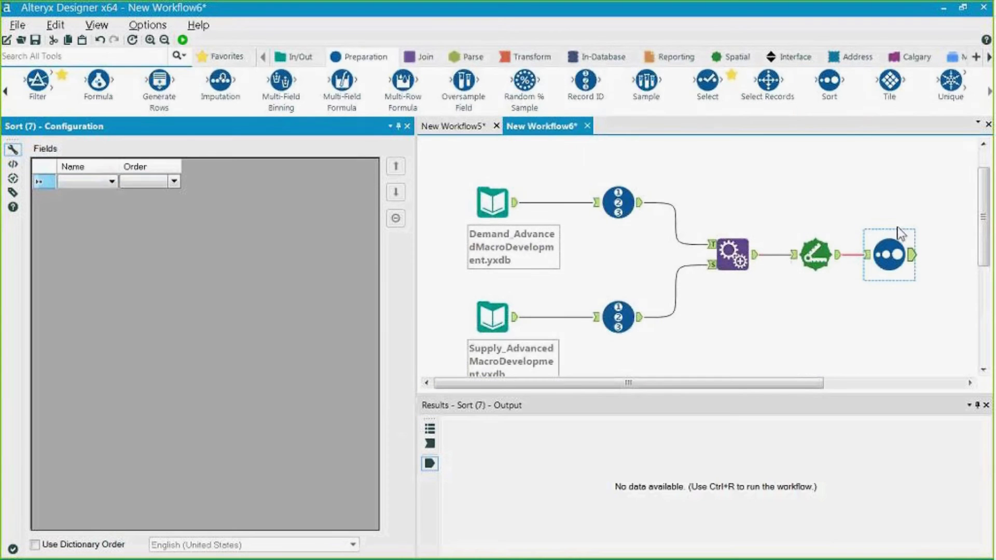
{"action": "left_click", "coordinate": [88, 182]}
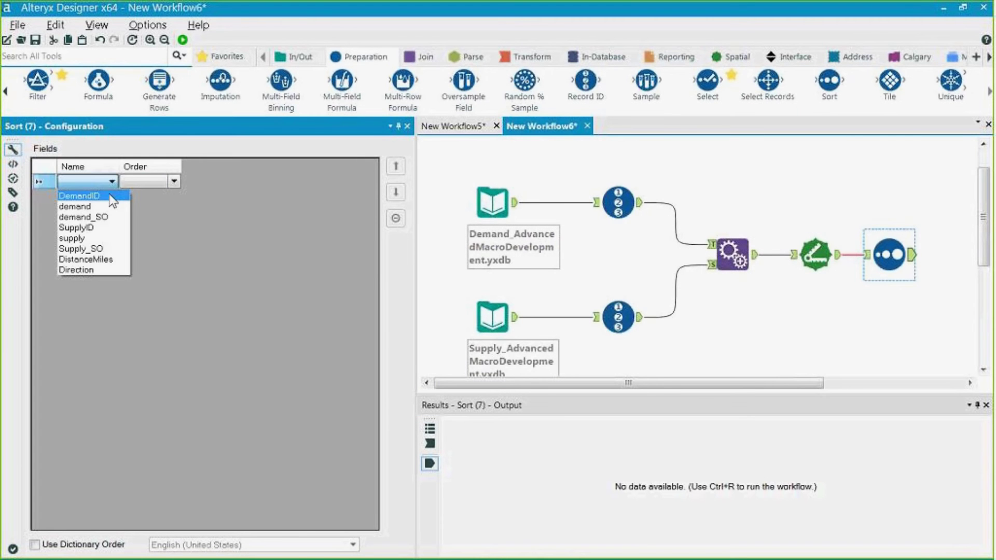
{"action": "left_click", "coordinate": [89, 258]}
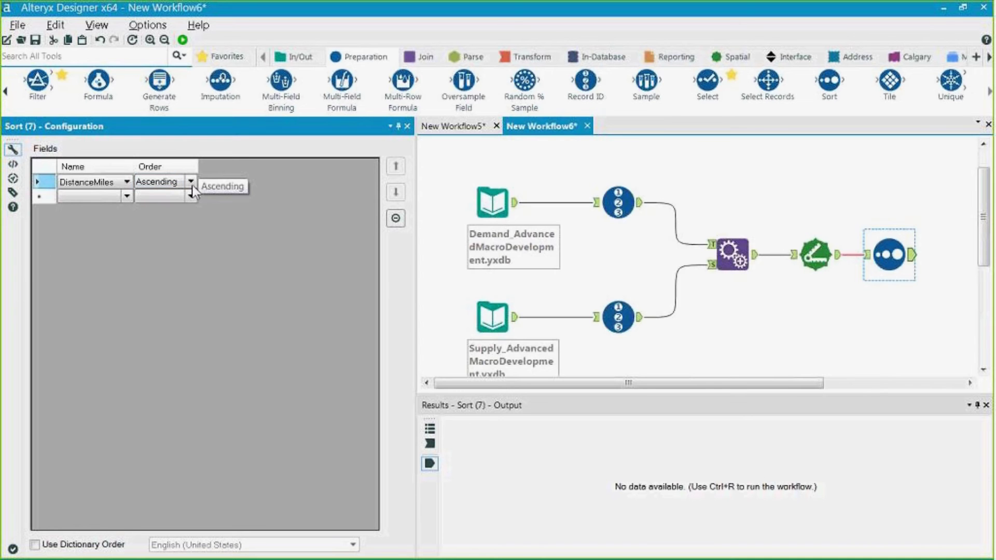
Step: Run the workflow and examine the sorted records from the DemandID to the DistanceMiles column, down to the last displayed record
{"action": "left_click_drag", "start_coordinate": [787, 383], "coordinate": [828, 389]}
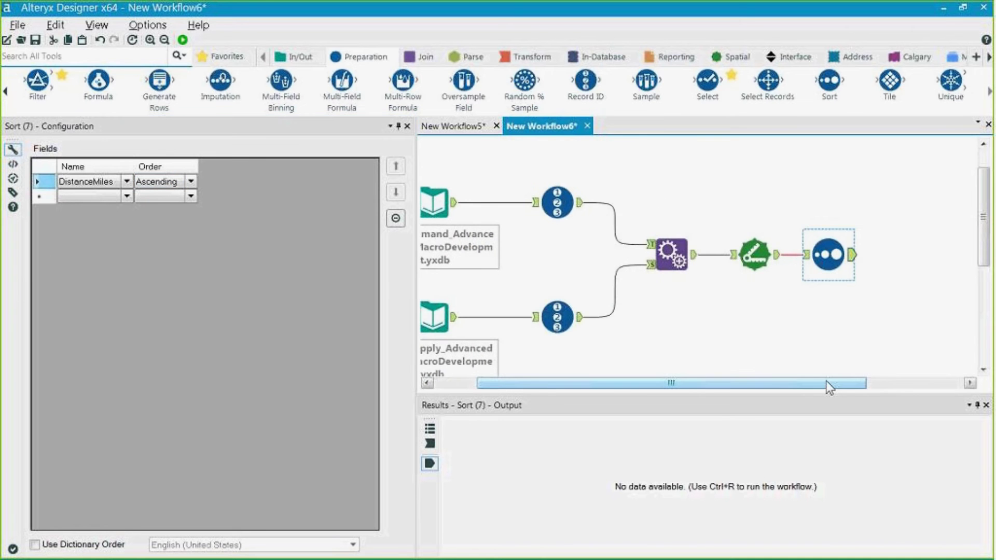
{"action": "key", "text": "ctrl+r"}
{"action": "left_click", "coordinate": [706, 457]}
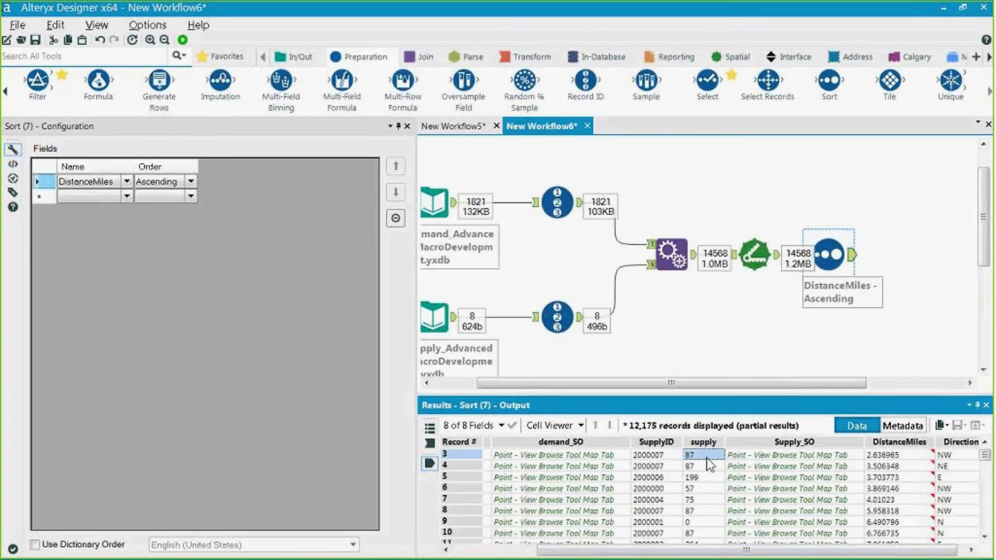
{"action": "key", "text": "Home"}
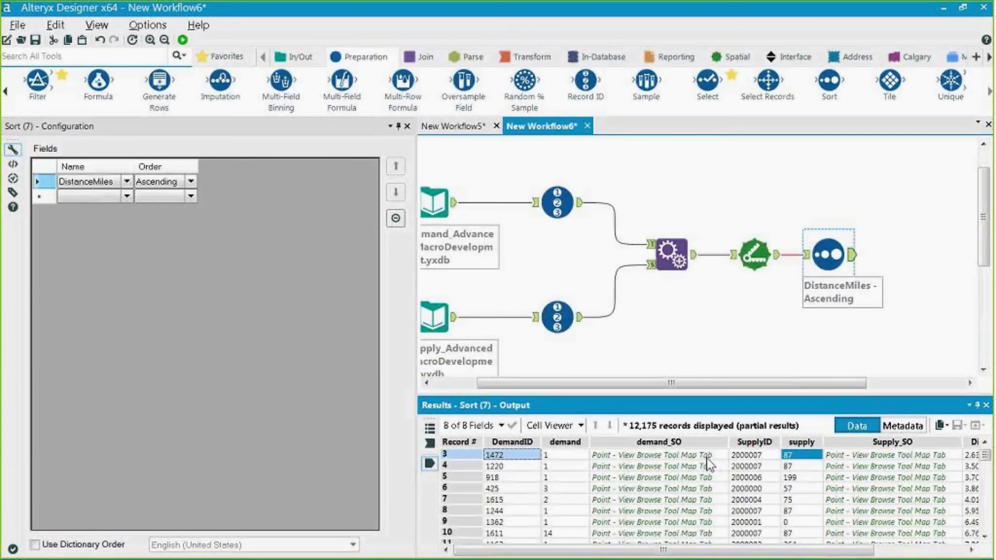
{"action": "key", "text": "Right"}
{"action": "key", "text": "Left"}
{"action": "key", "text": "Right"}
{"action": "key", "text": "Right"}
{"action": "key", "text": "Right"}
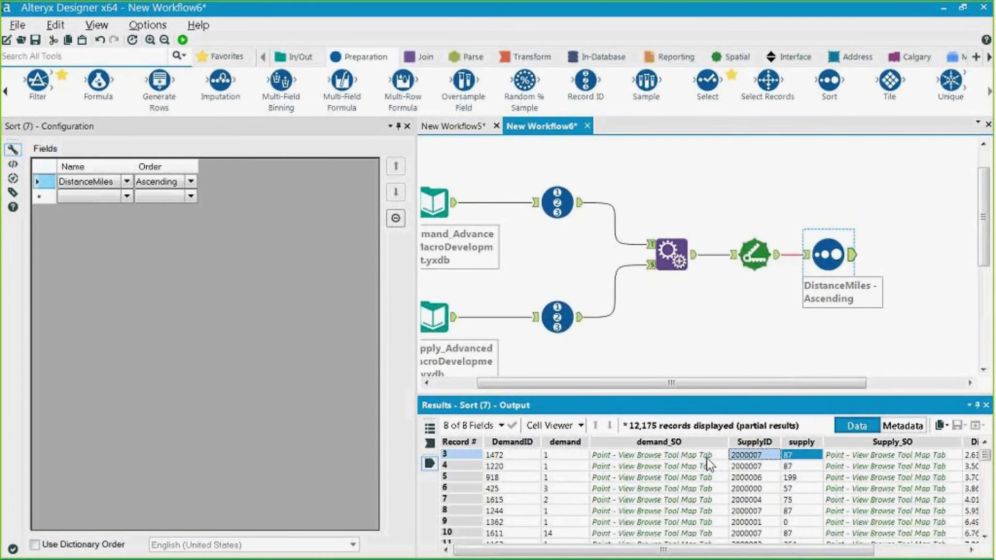
{"action": "key", "text": "Right"}
{"action": "key", "text": "Right"}
{"action": "key", "text": "Right"}
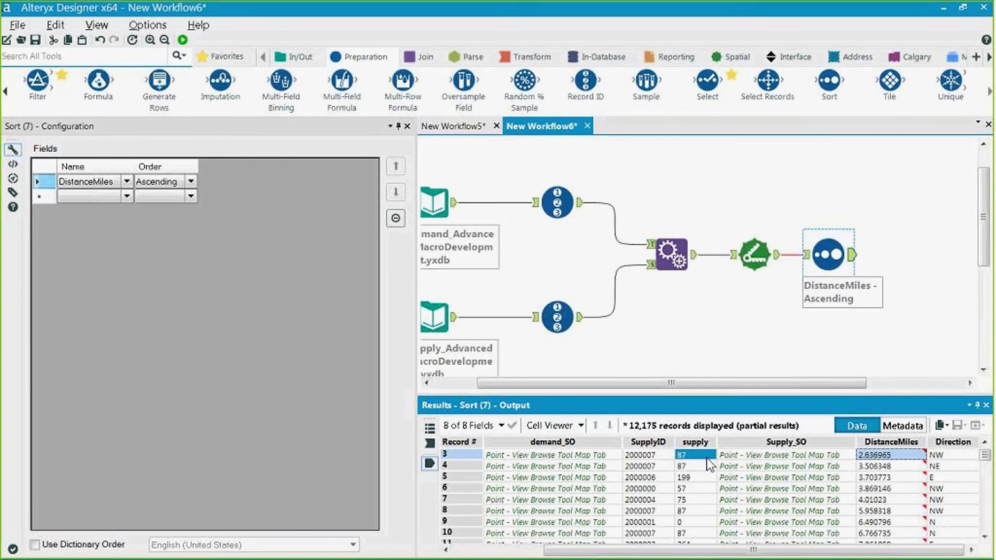
{"action": "left_click_drag", "start_coordinate": [984, 455], "coordinate": [985, 539]}
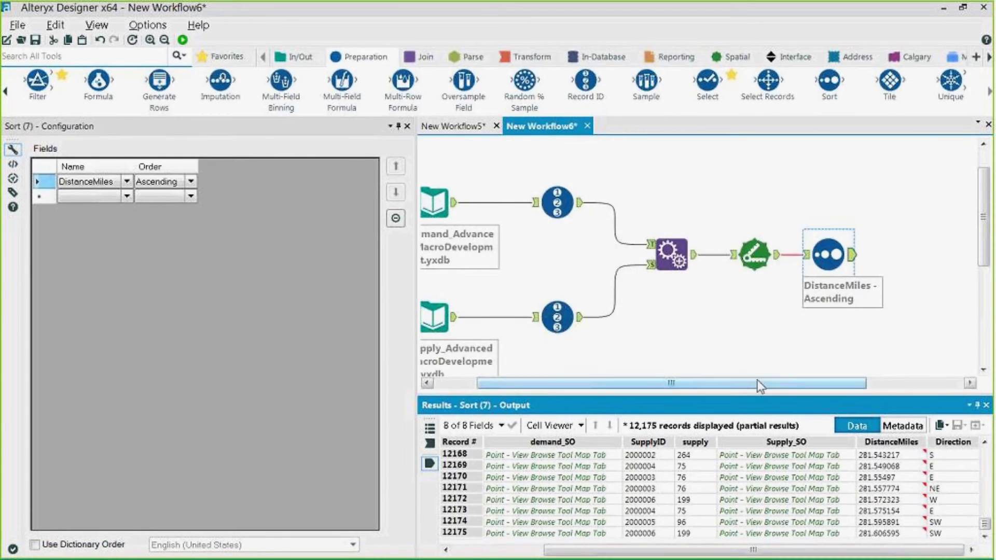
Step: Add a Select tool after the Sort tool and exclude the demand_SO, Supply_SO and Direction fields
{"action": "left_click_drag", "start_coordinate": [752, 383], "coordinate": [793, 245]}
{"action": "left_click_drag", "start_coordinate": [708, 80], "coordinate": [812, 257]}
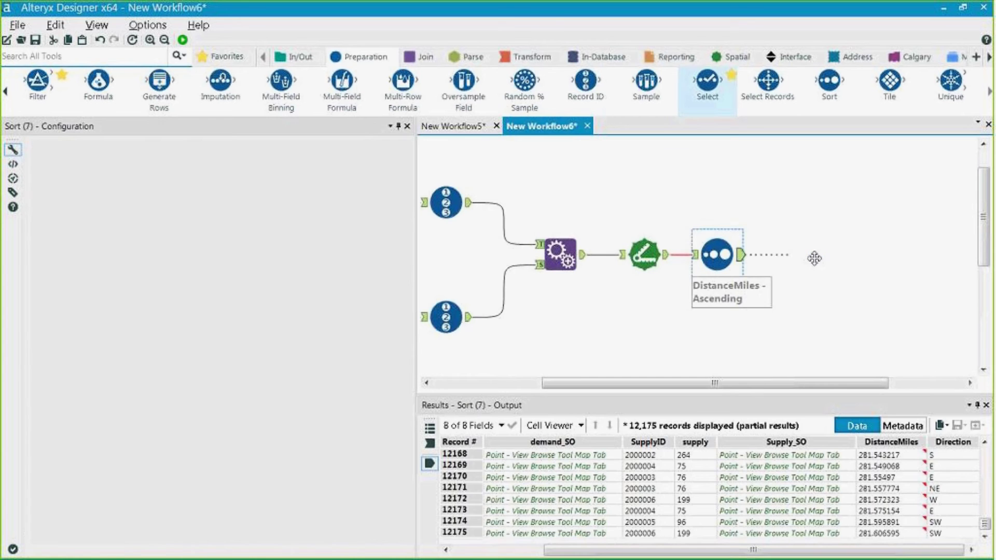
{"action": "left_click_drag", "start_coordinate": [103, 171], "coordinate": [138, 172]}
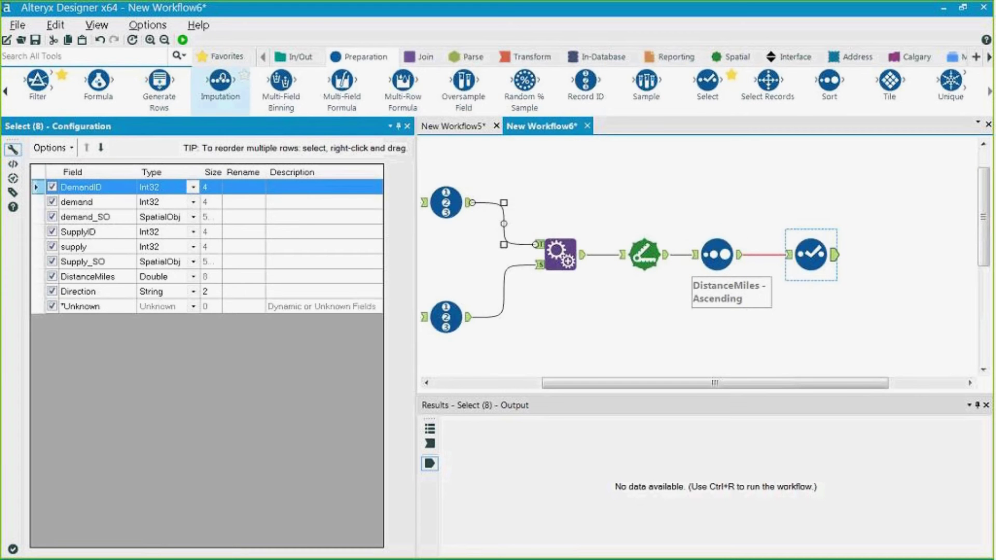
{"action": "left_click", "coordinate": [52, 217]}
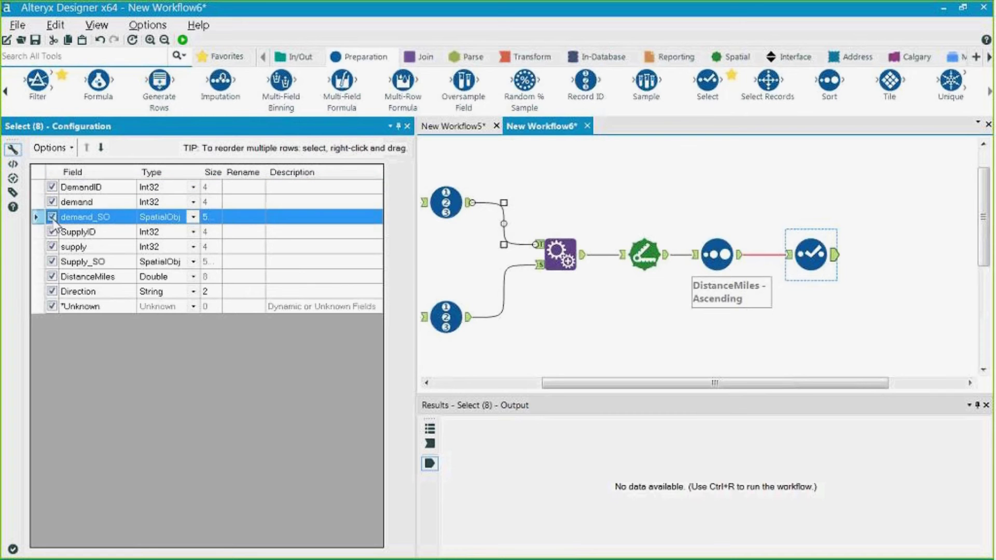
{"action": "left_click", "coordinate": [51, 261]}
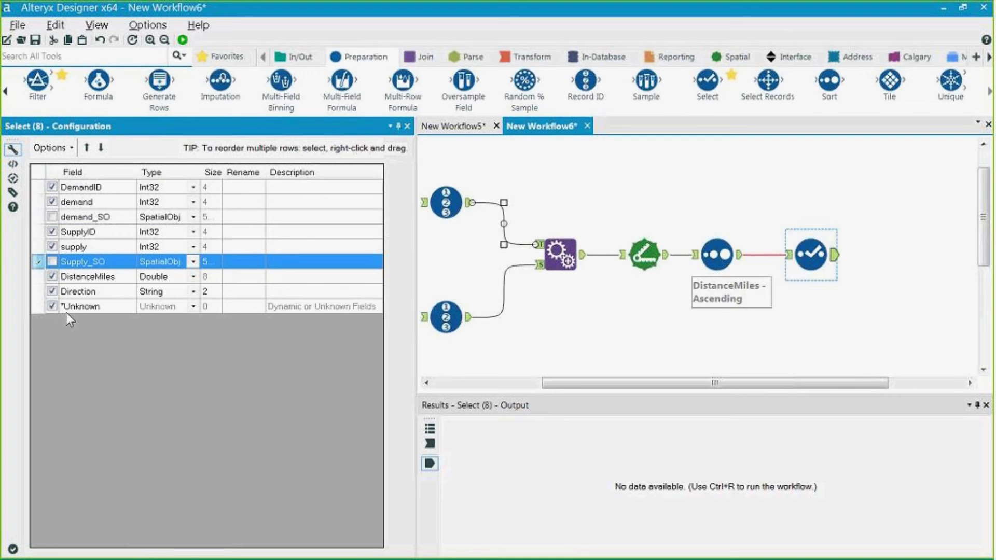
{"action": "left_click", "coordinate": [52, 291]}
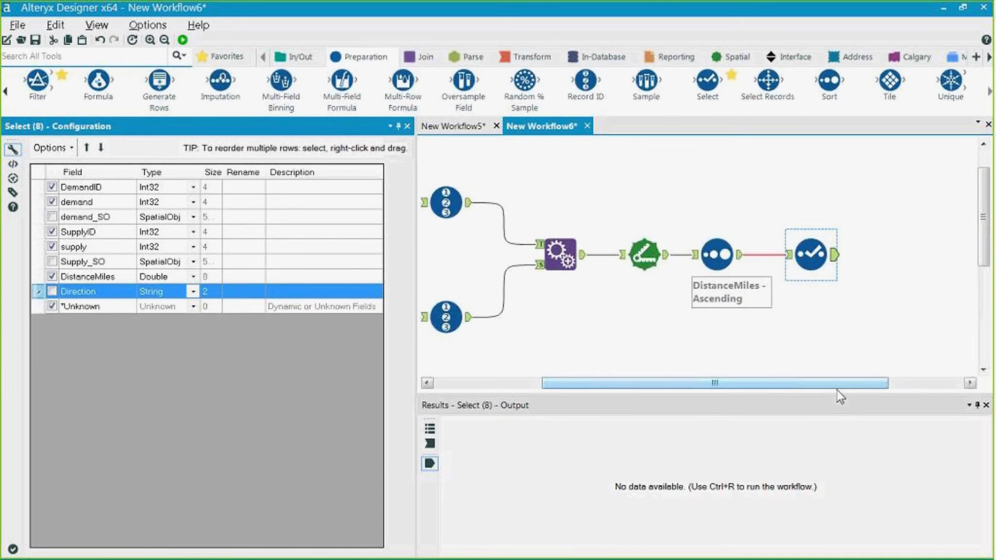
Step: Add a Browse tool after the Select tool and run the workflow to view the five remaining fields
{"action": "left_click", "coordinate": [815, 254]}
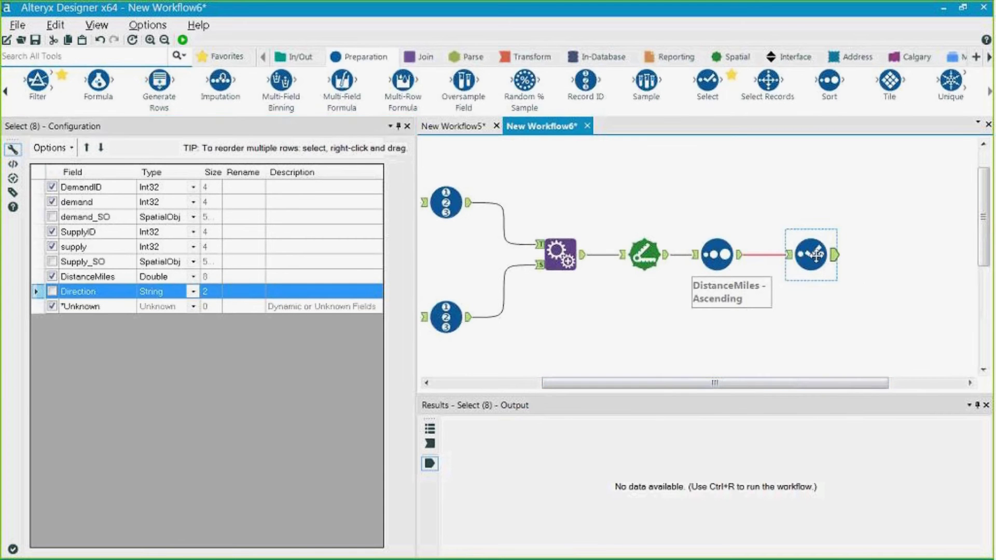
{"action": "key", "text": "ctrl+shift+b"}
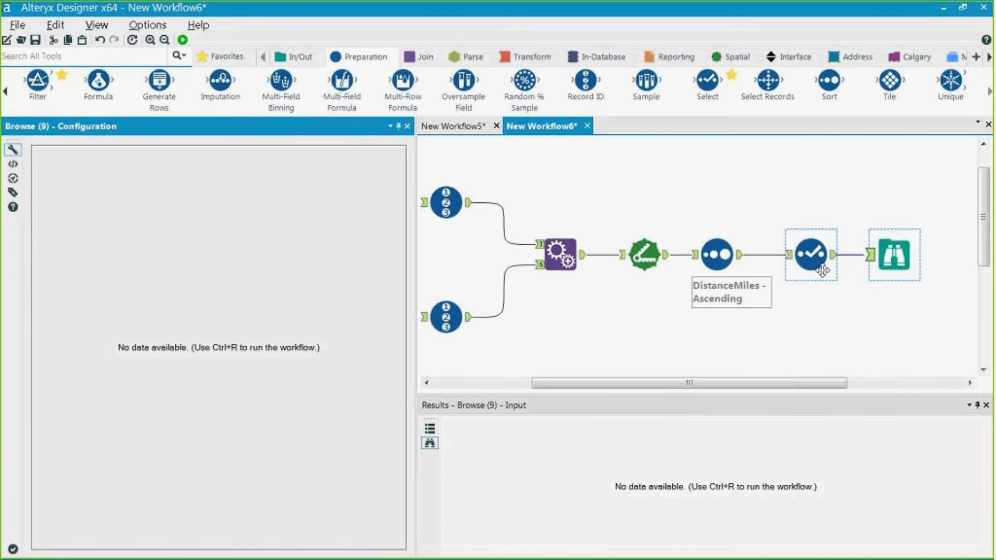
{"action": "key", "text": "ctrl+r"}
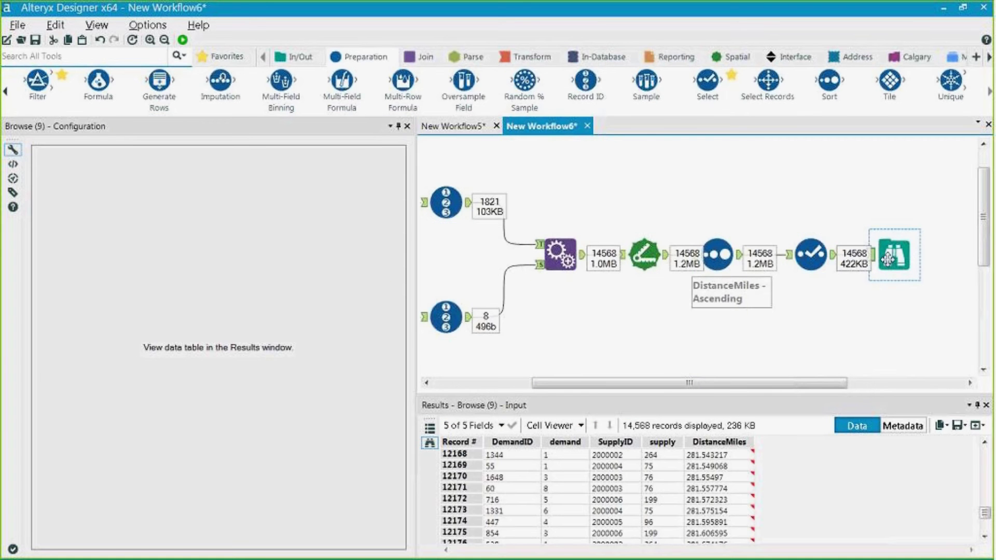
{"action": "left_click_drag", "start_coordinate": [490, 455], "coordinate": [620, 499]}
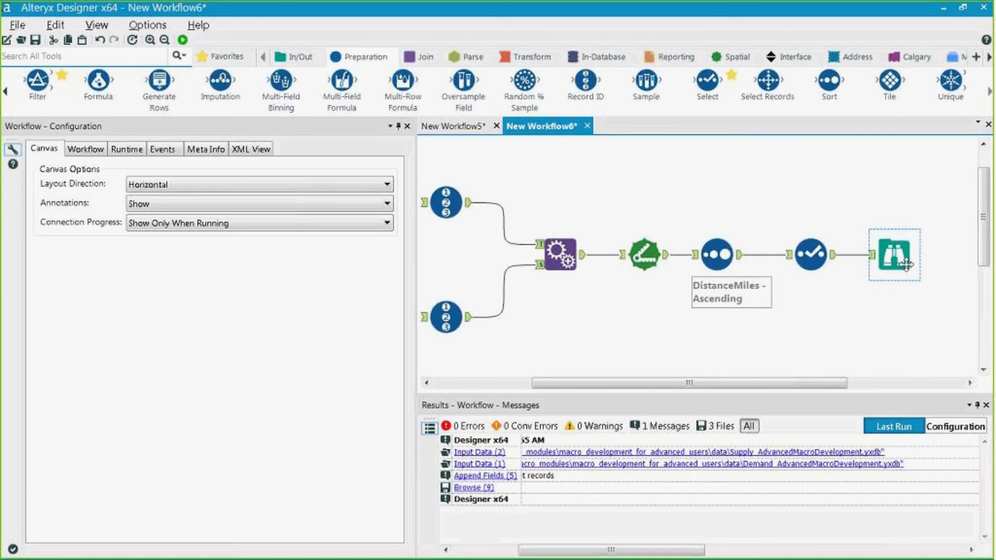
Step: Move the Browse tool above the Select tool to free the space after it, and review the browsed records
{"action": "left_click_drag", "start_coordinate": [893, 248], "coordinate": [893, 206]}
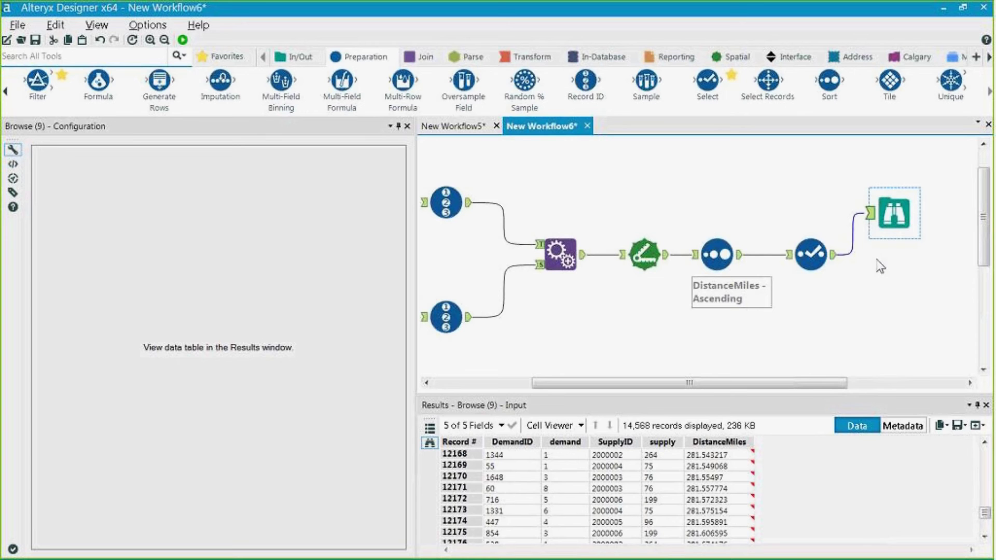
{"action": "left_click", "coordinate": [654, 454]}
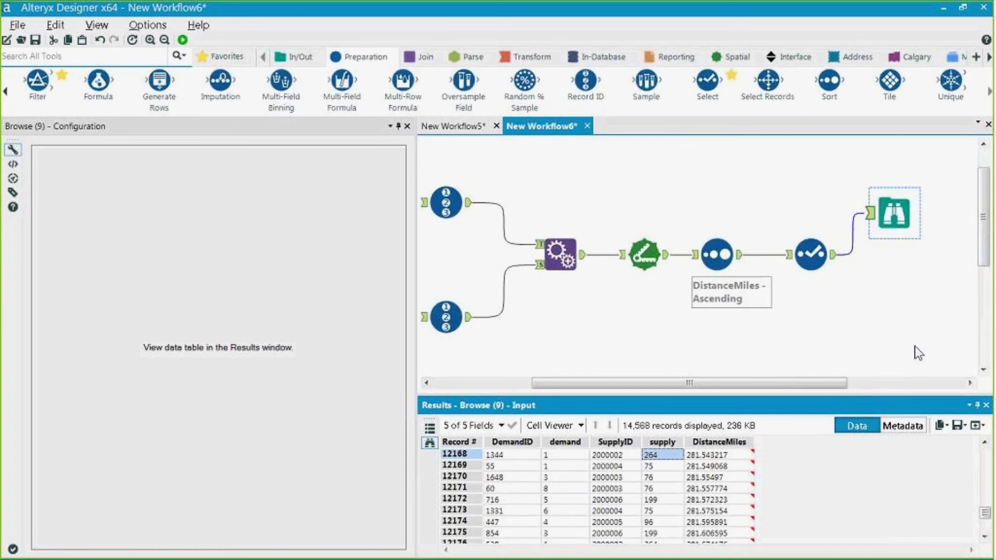
{"action": "left_click", "coordinate": [814, 386]}
{"action": "left_click_drag", "start_coordinate": [814, 386], "coordinate": [847, 386]}
{"action": "left_click_drag", "start_coordinate": [857, 192], "coordinate": [845, 161]}
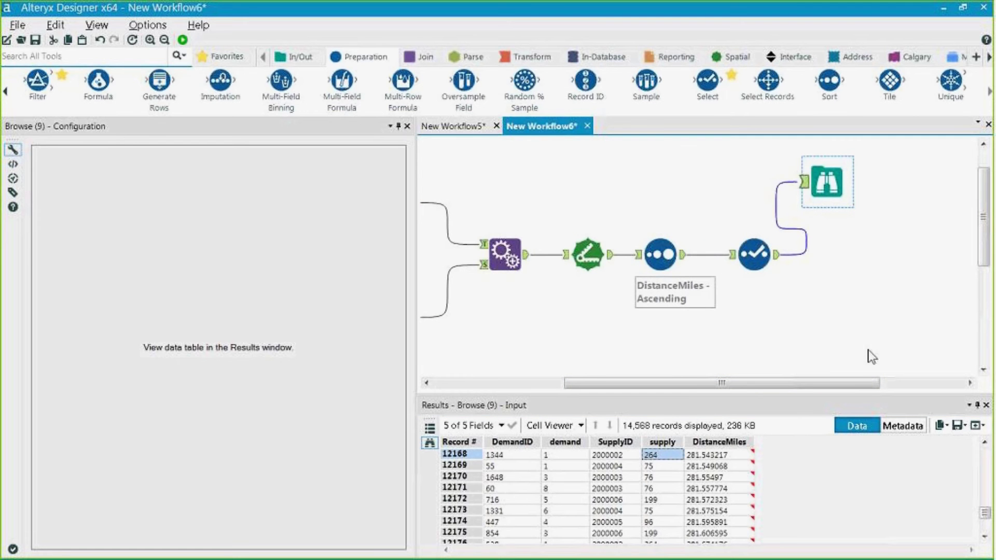
{"action": "left_click_drag", "start_coordinate": [862, 383], "coordinate": [902, 383]}
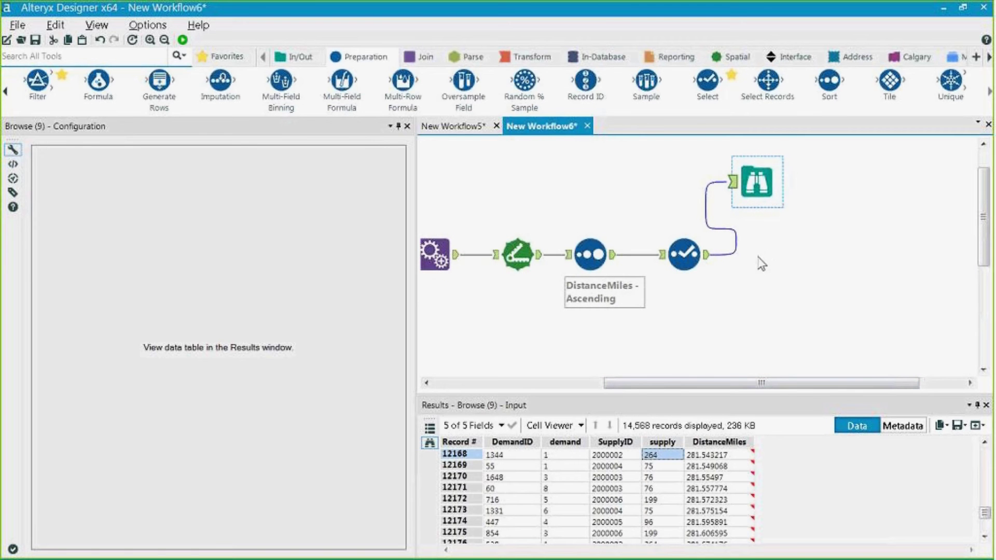
{"action": "left_click_drag", "start_coordinate": [721, 455], "coordinate": [493, 530]}
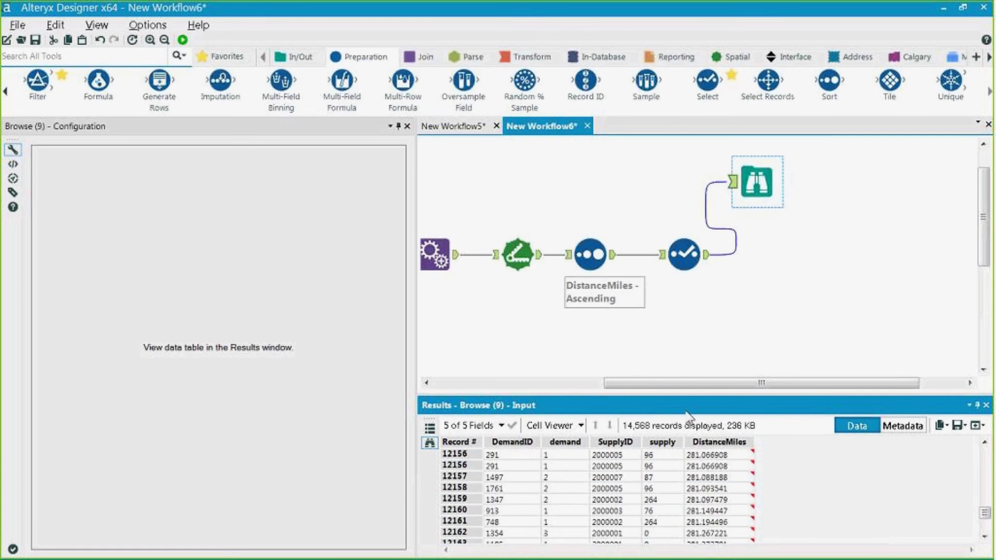
Step: Add an Output Data tool after the Select tool that writes to macrosampleinput.yxdb on the Desktop
{"action": "left_click", "coordinate": [299, 58]}
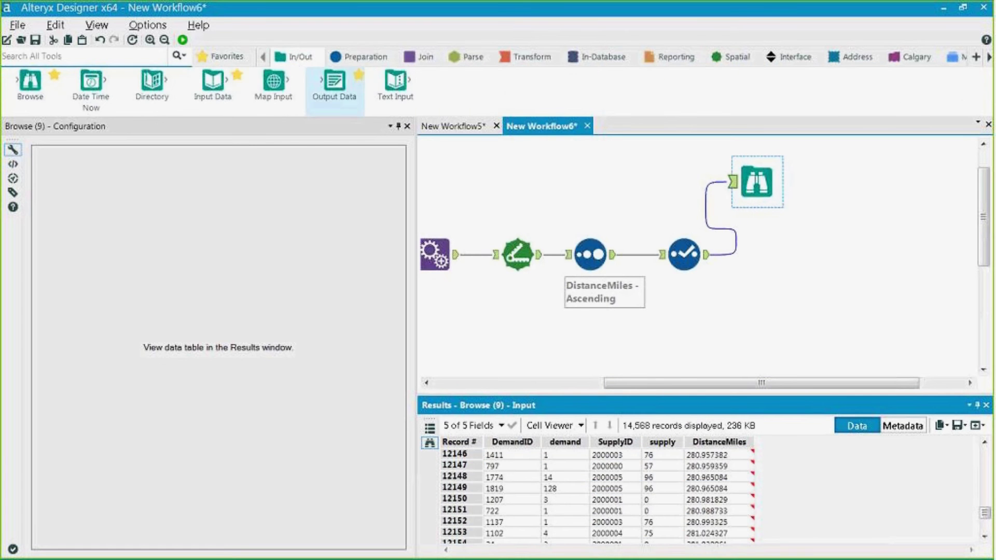
{"action": "left_click_drag", "start_coordinate": [334, 81], "coordinate": [790, 283]}
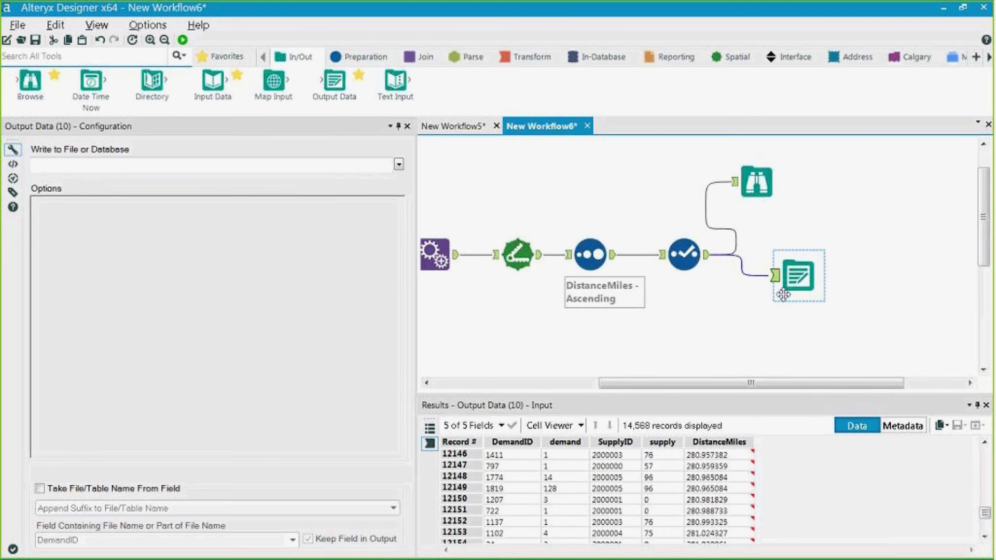
{"action": "left_click", "coordinate": [399, 165]}
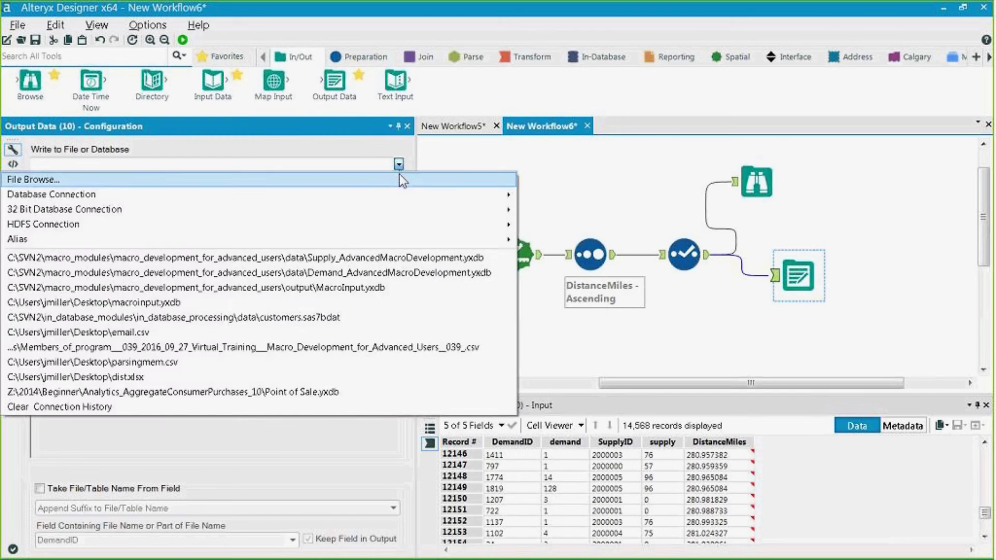
{"action": "left_click", "coordinate": [400, 175]}
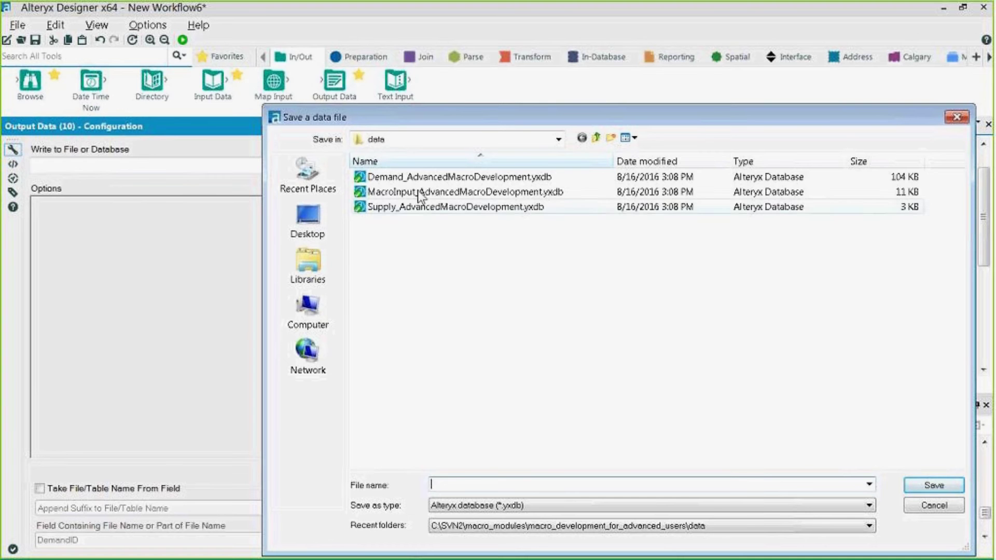
{"action": "left_click", "coordinate": [308, 217]}
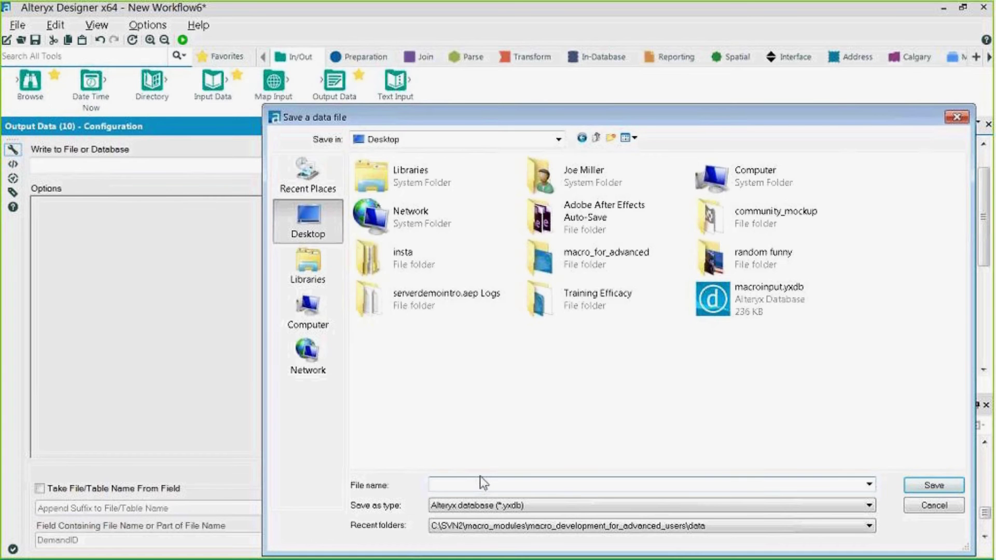
{"action": "type", "text": "macrosampleinput"}
{"action": "left_click", "coordinate": [500, 484]}
{"action": "left_click", "coordinate": [932, 484]}
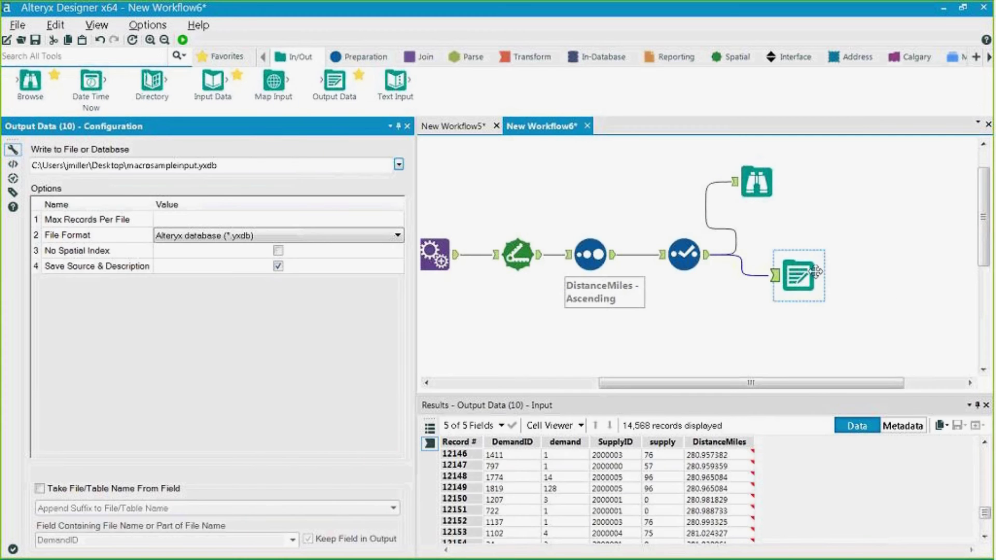
Step: Run the workflow to write the macrosampleinput.yxdb file
{"action": "key", "text": "ctrl+r"}
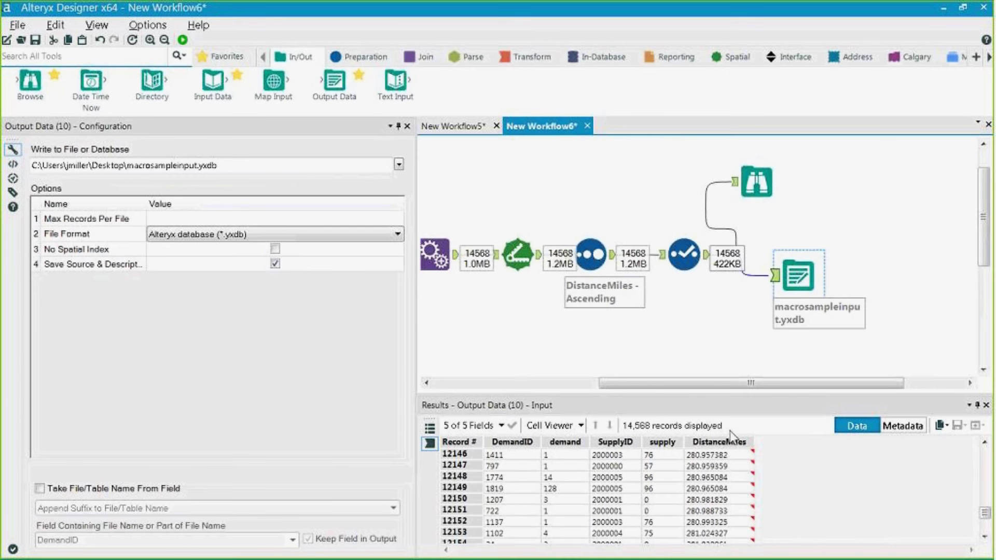
{"action": "left_click", "coordinate": [928, 546]}
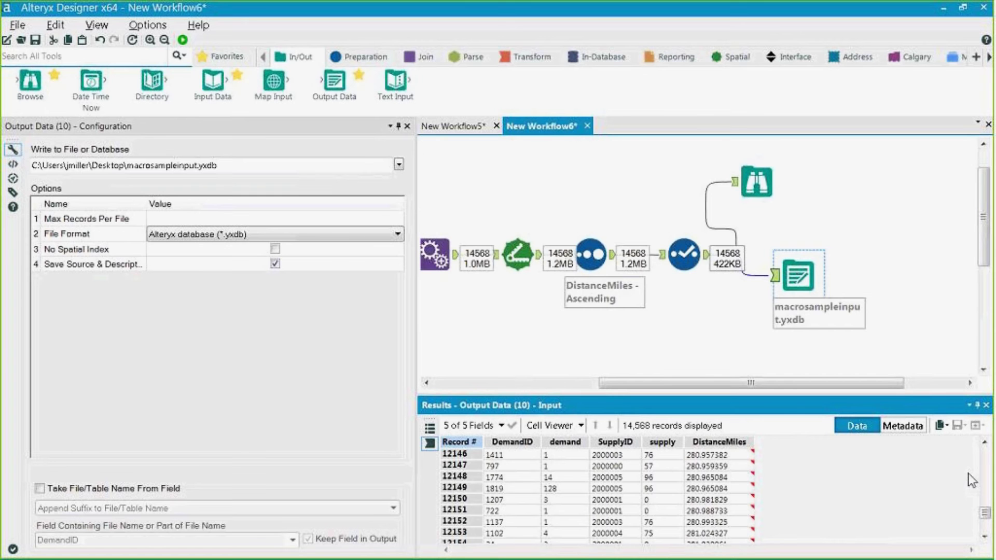
{"action": "left_click", "coordinate": [991, 481]}
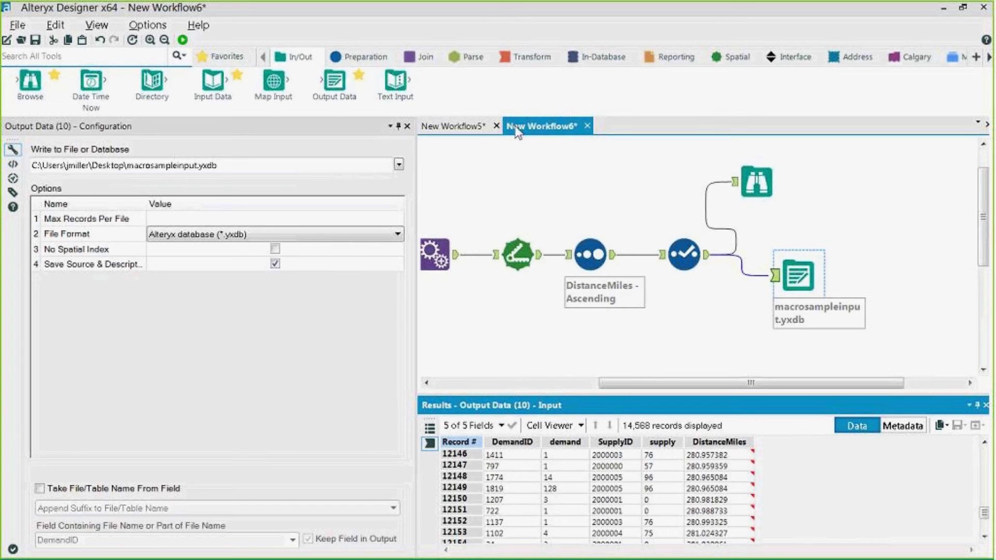
Step: Close New Workflow5 without saving it and create a new blank workflow
{"action": "left_click", "coordinate": [496, 130]}
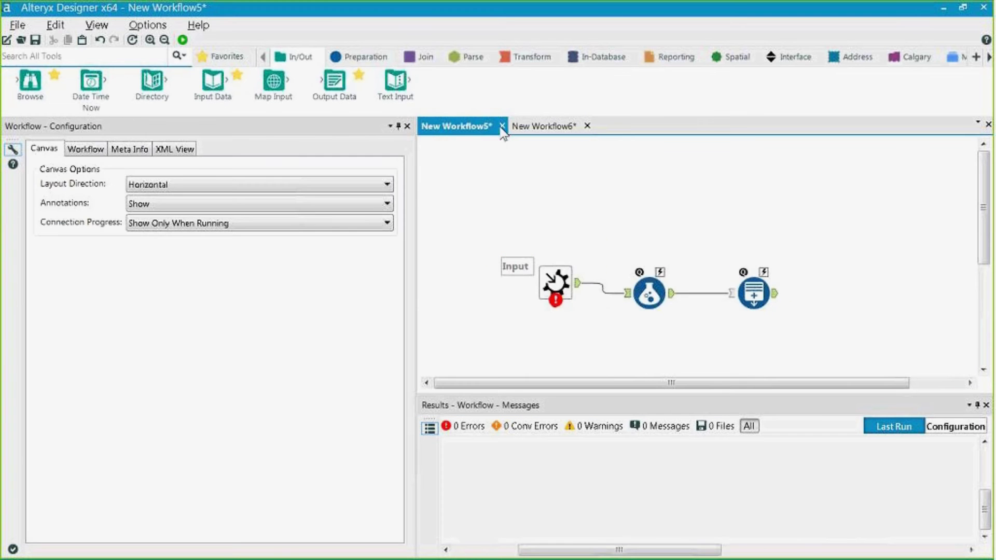
{"action": "left_click", "coordinate": [503, 128]}
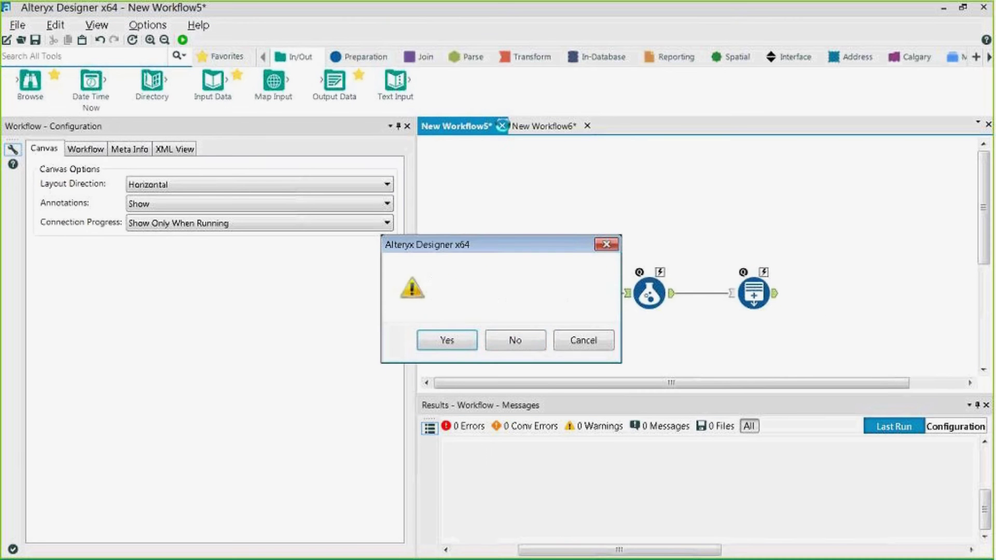
{"action": "left_click", "coordinate": [516, 344]}
{"action": "left_click", "coordinate": [7, 39]}
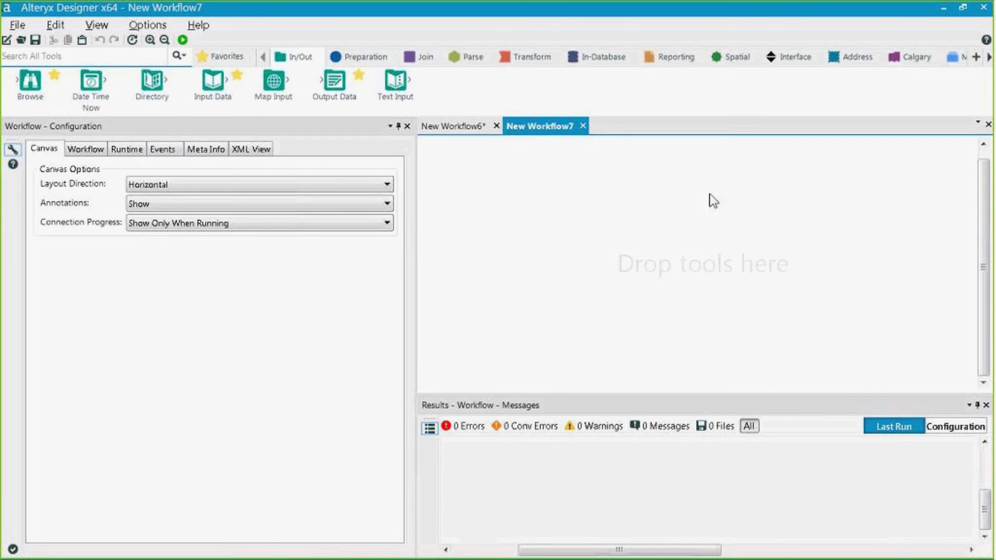
Step: Set the new workflow's type to Iterative Macro and place a Macro Input tool on its canvas
{"action": "left_click", "coordinate": [98, 151]}
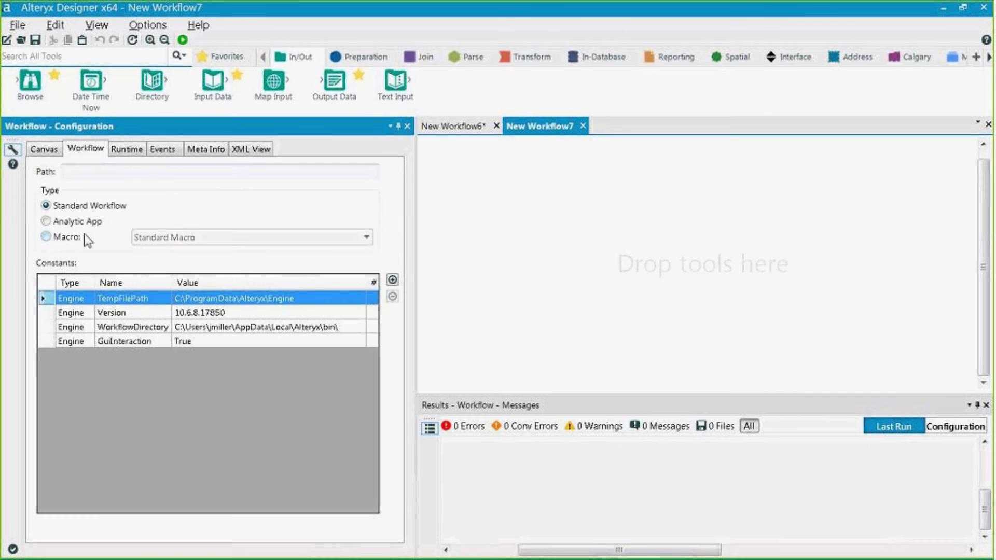
{"action": "left_click", "coordinate": [78, 238]}
{"action": "left_click", "coordinate": [156, 237]}
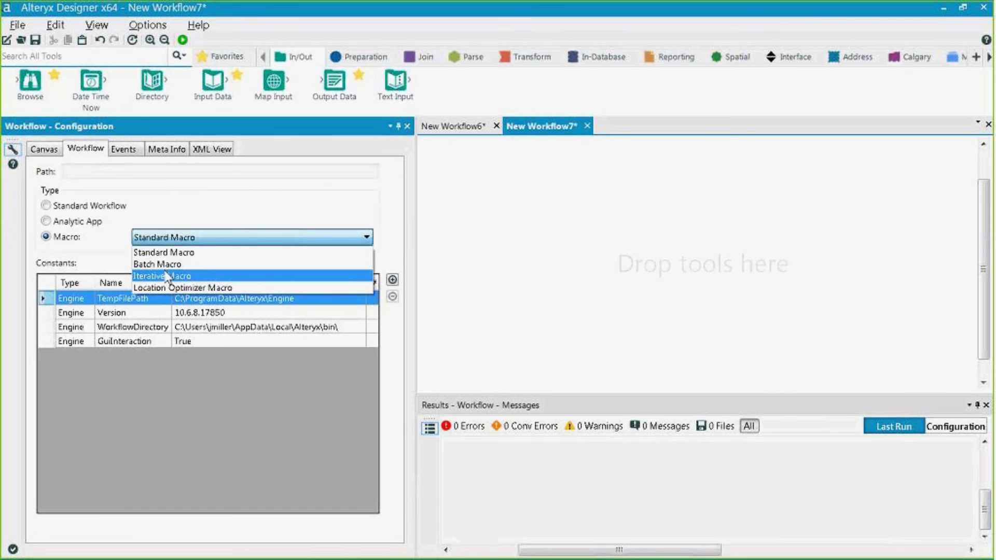
{"action": "left_click", "coordinate": [162, 275]}
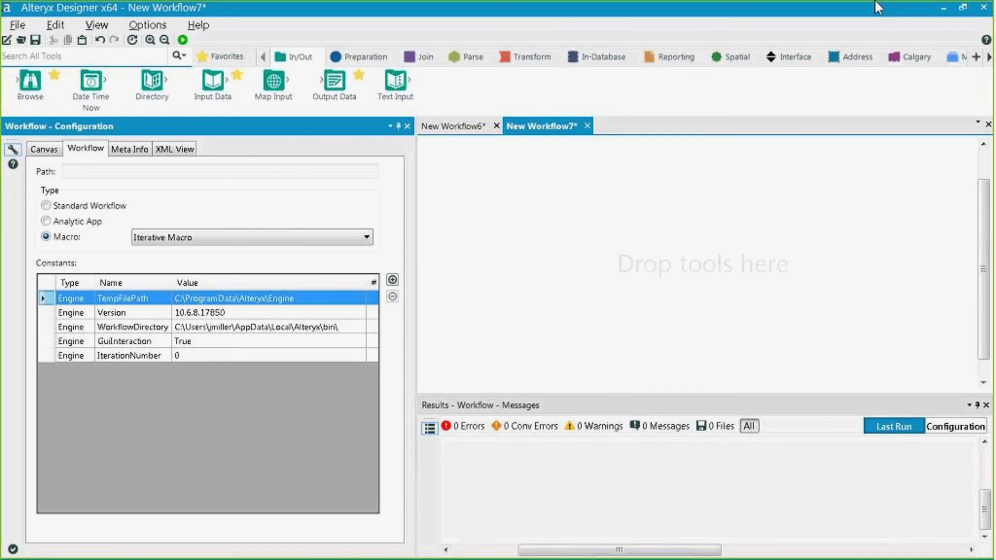
{"action": "left_click", "coordinate": [788, 57]}
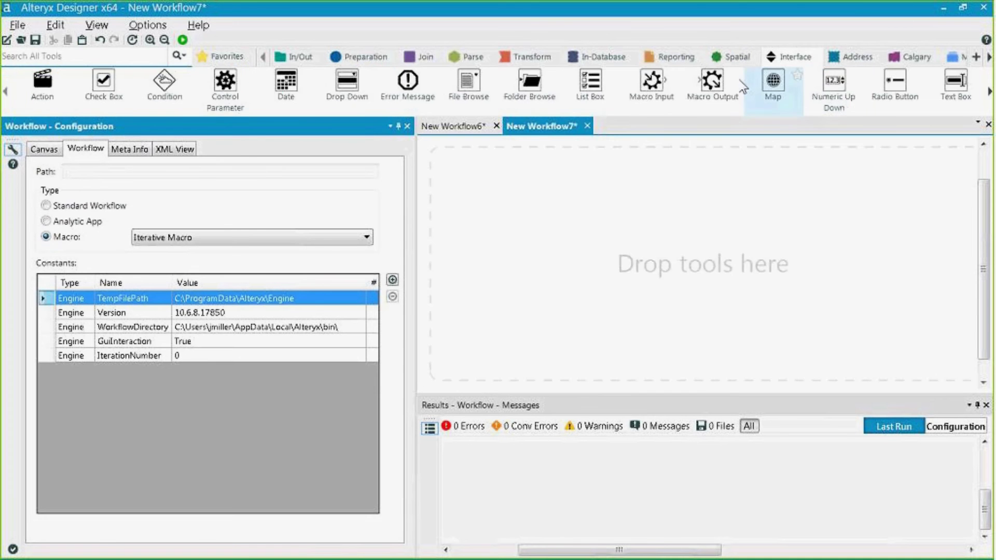
{"action": "left_click_drag", "start_coordinate": [651, 82], "coordinate": [528, 240]}
Step: Review the Output Data tool for macrosampleinput.yxdb in New Workflow6 and return to New Workflow7
{"action": "left_click", "coordinate": [465, 127]}
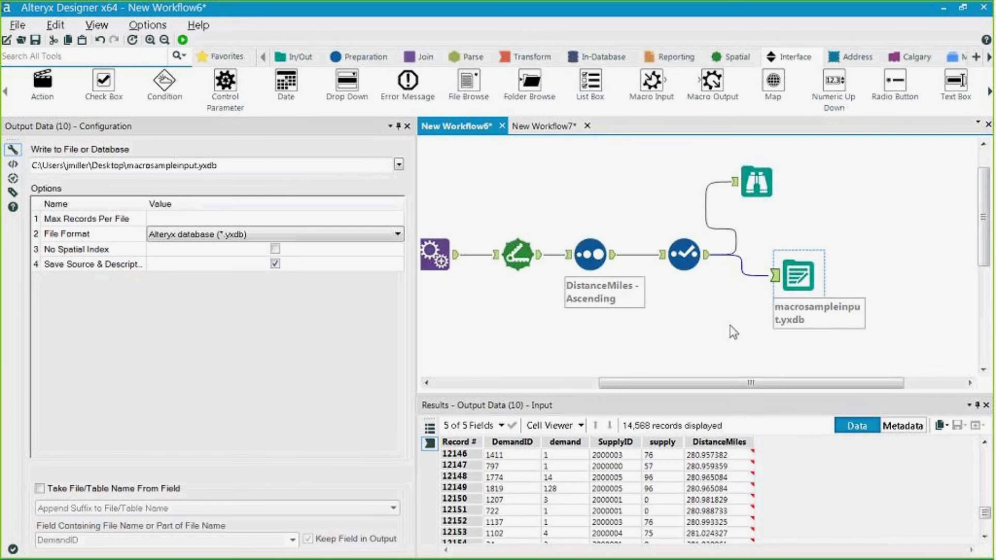
{"action": "left_click_drag", "start_coordinate": [801, 280], "coordinate": [801, 269]}
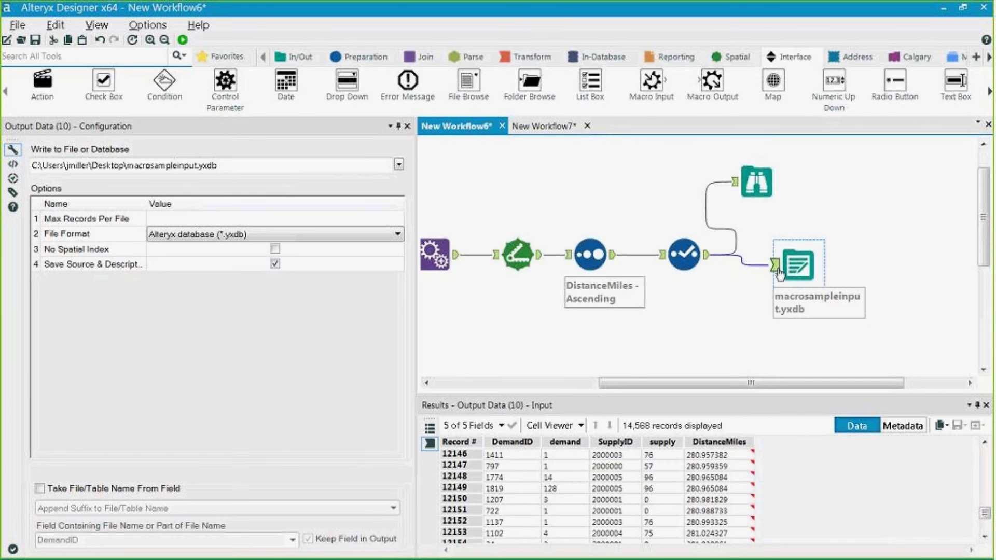
{"action": "left_click", "coordinate": [552, 129]}
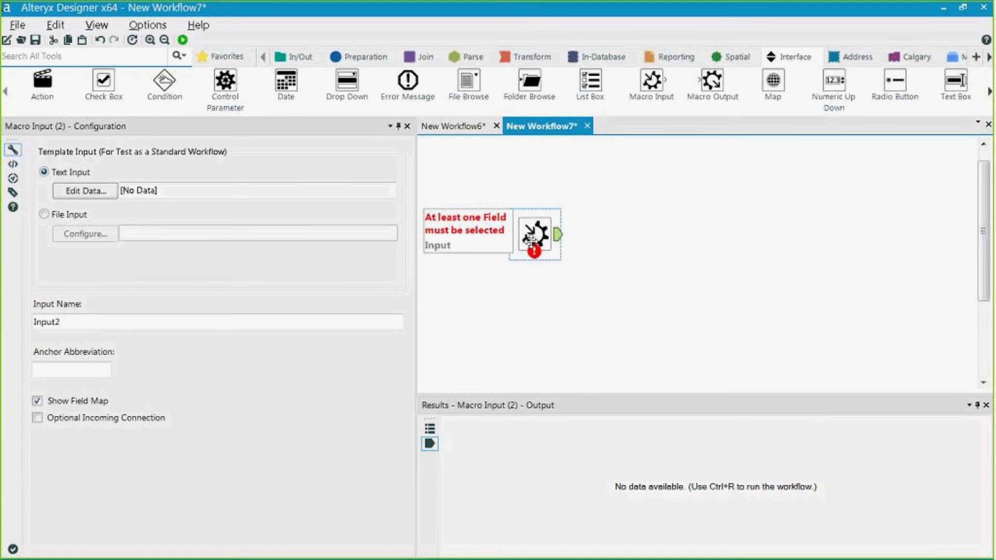
Step: Enter one text input template row for the Macro Input with the values edefg, dfg and 1231324
{"action": "left_click", "coordinate": [88, 192]}
{"action": "type", "text": "edefq"}
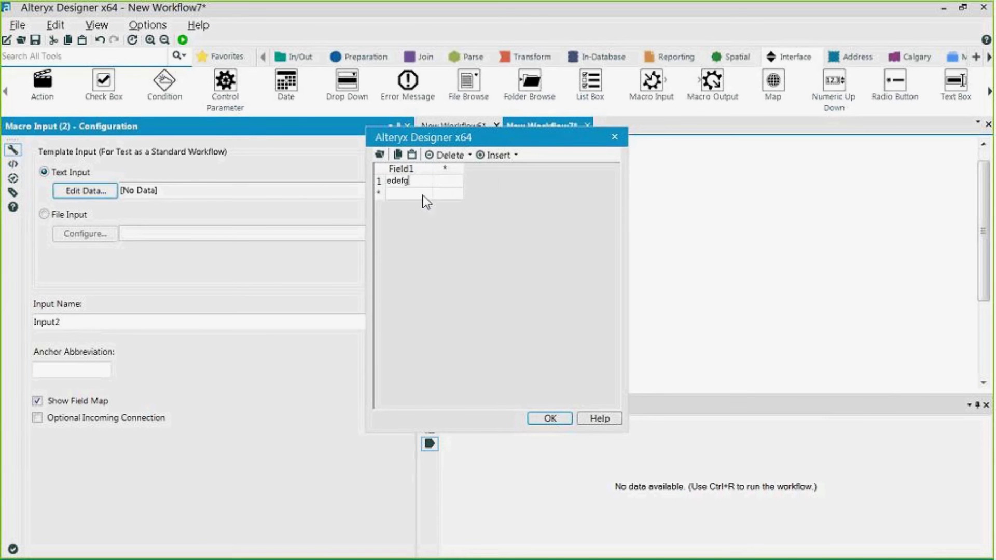
{"action": "key", "text": "Tab"}
{"action": "type", "text": "dfg"}
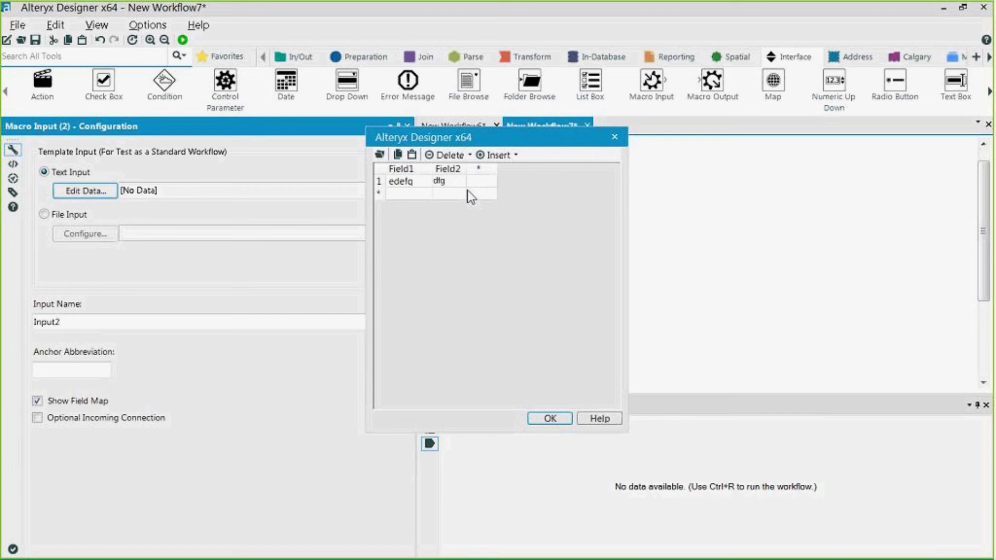
{"action": "key", "text": "Tab"}
{"action": "type", "text": "1231324"}
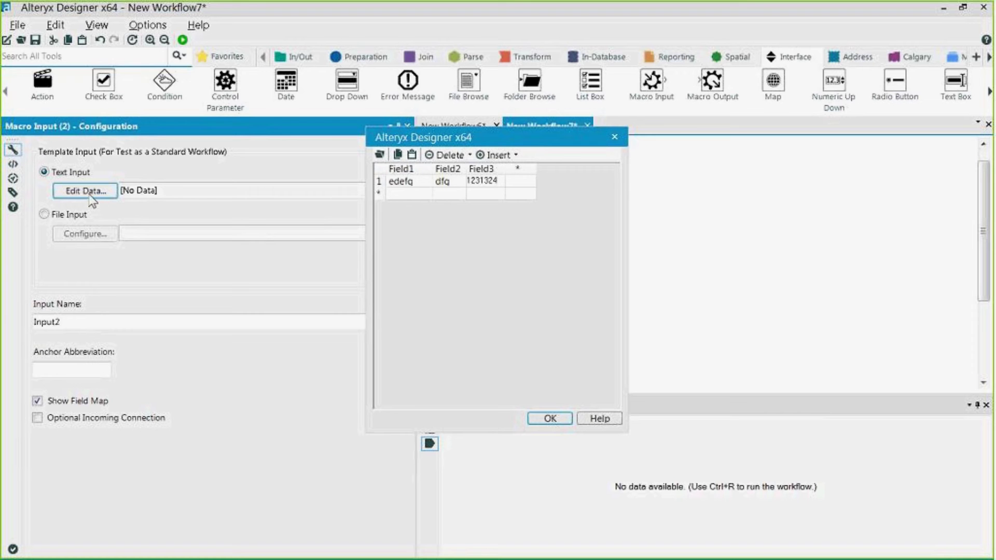
{"action": "left_click", "coordinate": [550, 419]}
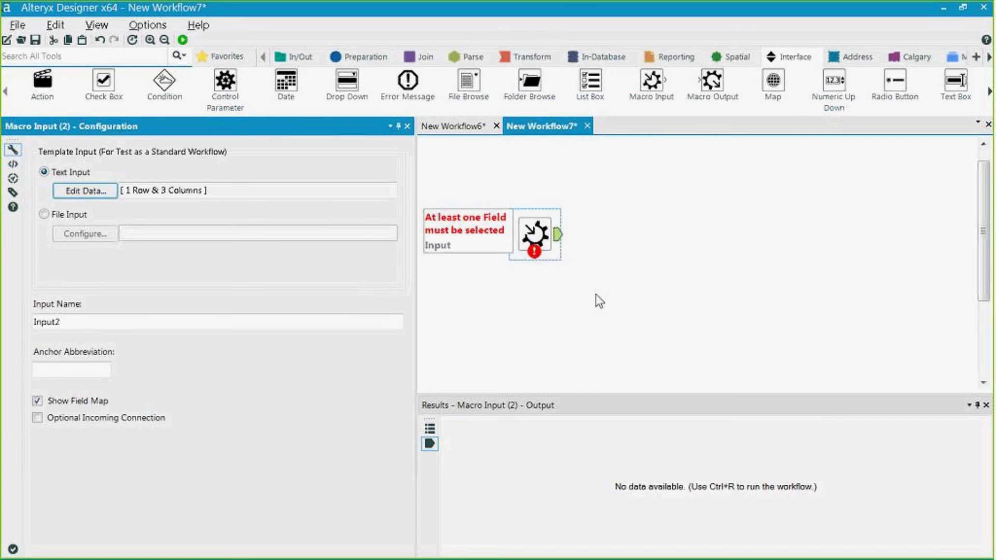
Step: Run the workflow and examine the field types of the Macro Input's text template in its output metadata
{"action": "key", "text": "ctrl+r"}
{"action": "left_click", "coordinate": [902, 425]}
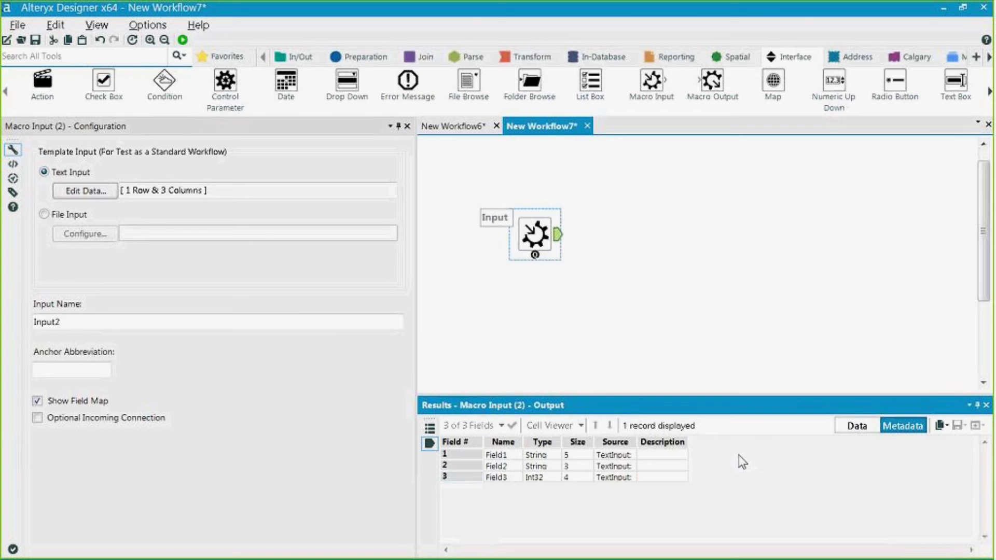
{"action": "left_click", "coordinate": [555, 477]}
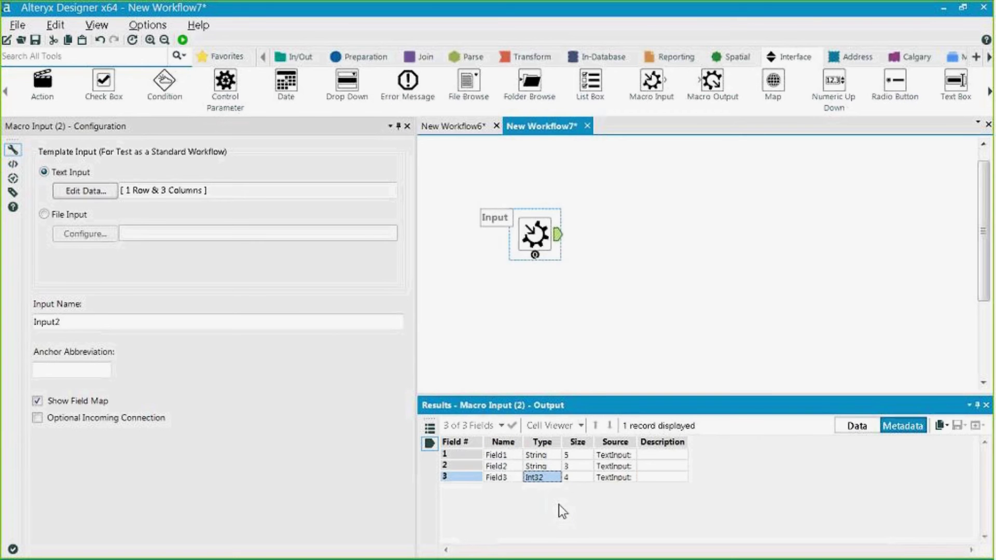
{"action": "left_click_drag", "start_coordinate": [542, 480], "coordinate": [521, 478]}
{"action": "left_click", "coordinate": [104, 191]}
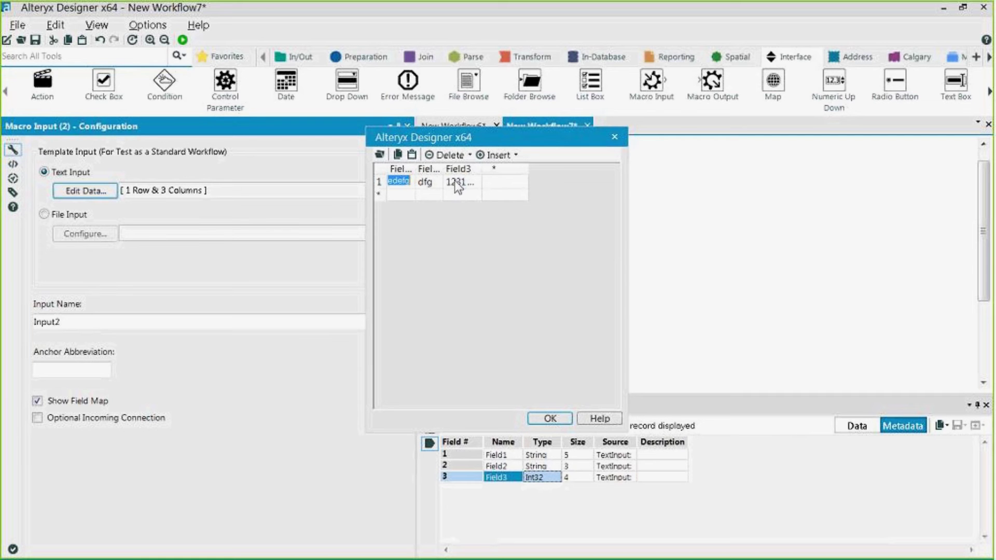
{"action": "left_click", "coordinate": [616, 138]}
Step: Switch the Macro Input's template to File Input and connect it to macrosampleinput.yxdb on the Desktop
{"action": "left_click", "coordinate": [43, 214]}
{"action": "left_click", "coordinate": [87, 236]}
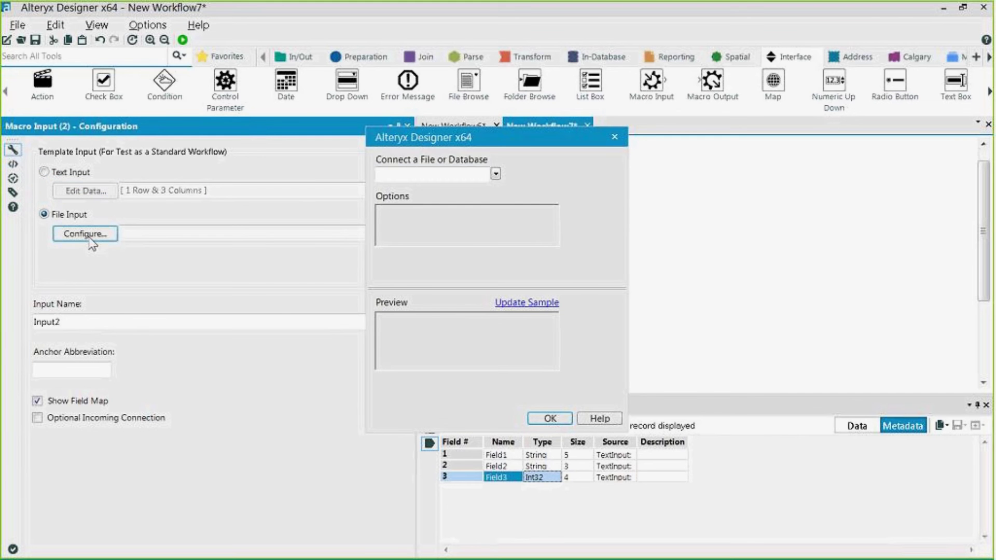
{"action": "left_click", "coordinate": [495, 174]}
{"action": "left_click", "coordinate": [483, 190]}
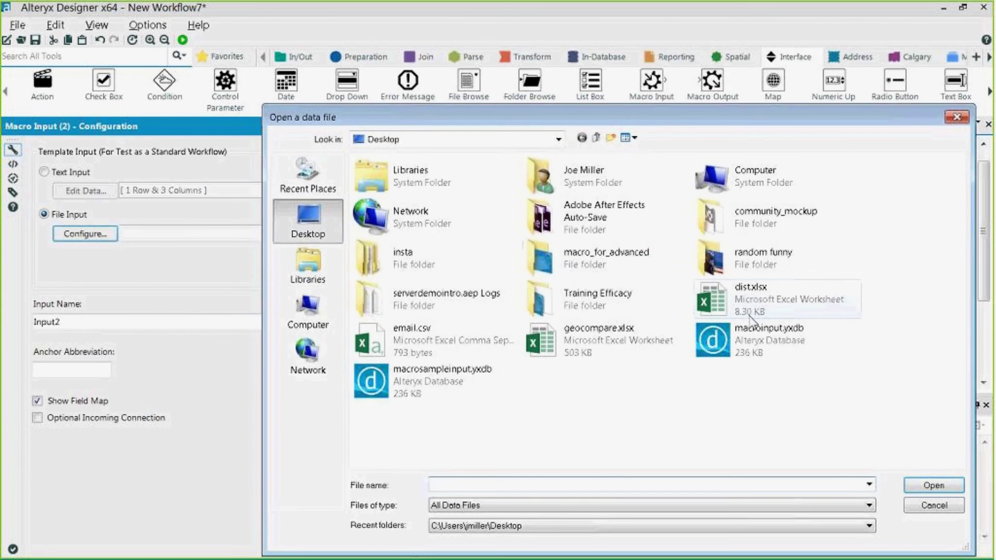
{"action": "double_click", "coordinate": [379, 397]}
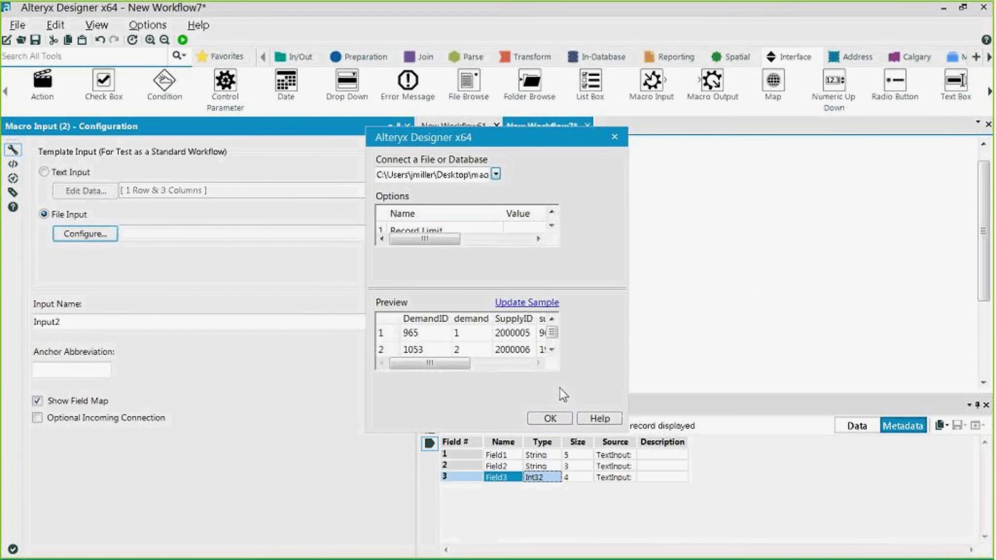
{"action": "left_click", "coordinate": [558, 416]}
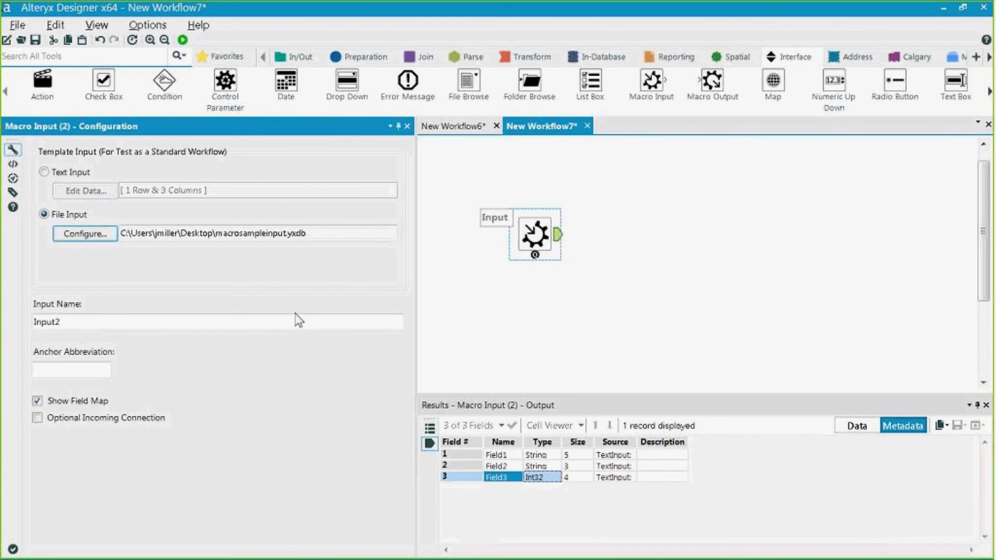
Step: Run the workflow and review the first records output by the Macro Input
{"action": "key", "text": "ctrl+r"}
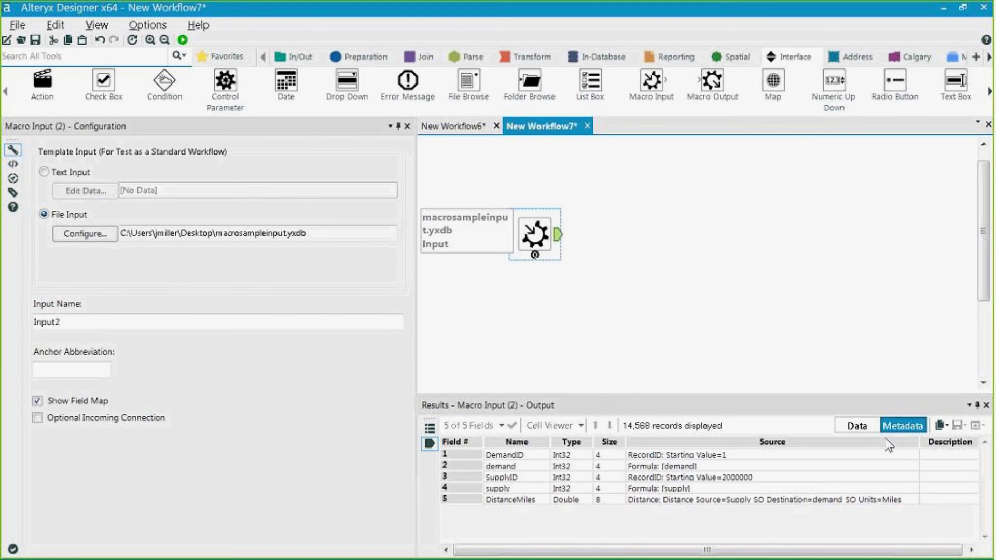
{"action": "left_click", "coordinate": [856, 425]}
{"action": "left_click_drag", "start_coordinate": [505, 456], "coordinate": [729, 491]}
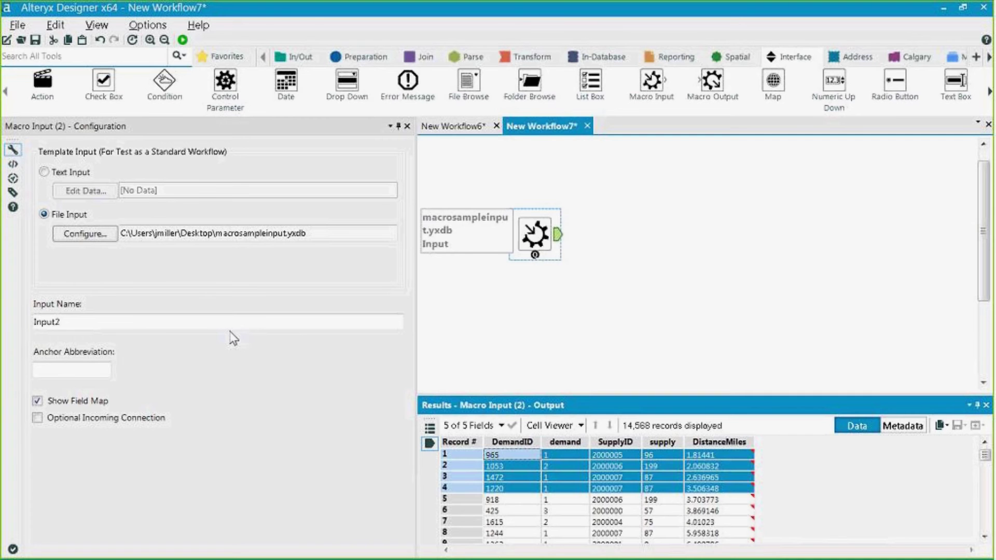
Step: Rename the Macro Input's input name to MacroInput
{"action": "left_click", "coordinate": [201, 320]}
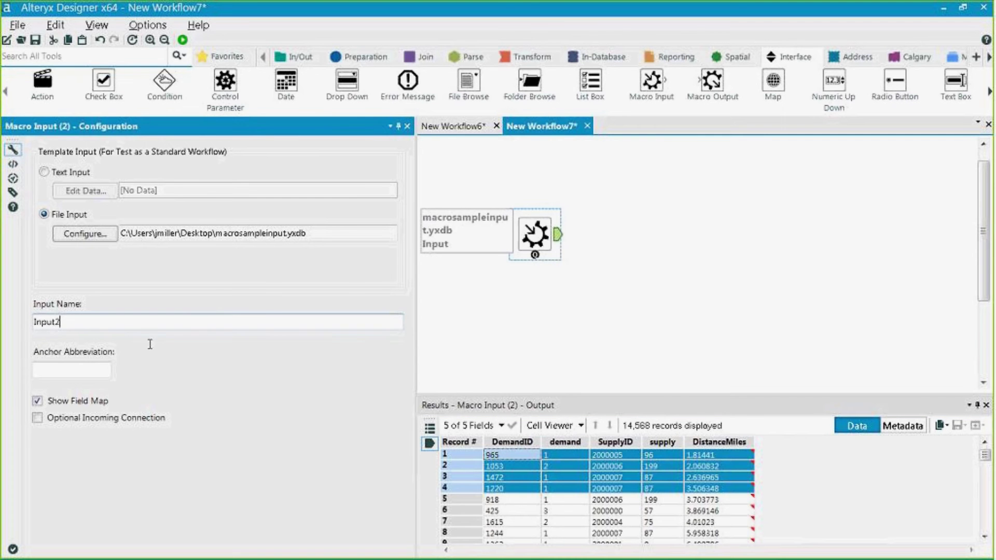
{"action": "left_click_drag", "start_coordinate": [78, 324], "coordinate": [5, 317]}
{"action": "type", "text": "MacroInput"}
{"action": "left_click", "coordinate": [52, 369]}
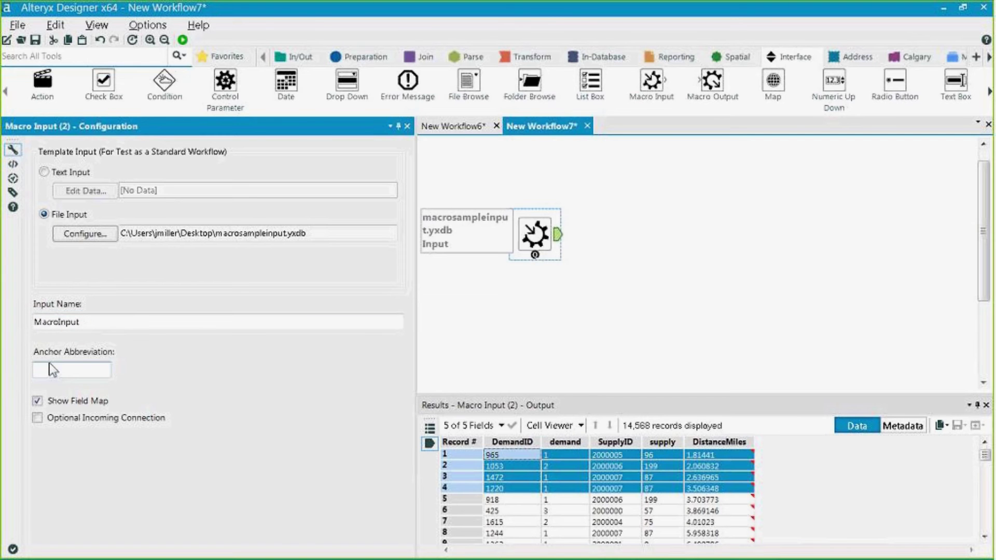
Step: Place a Join tool in New Workflow6 to view its anchor abbreviations, then delete it and return to New Workflow7
{"action": "left_click", "coordinate": [453, 126]}
{"action": "left_click", "coordinate": [422, 56]}
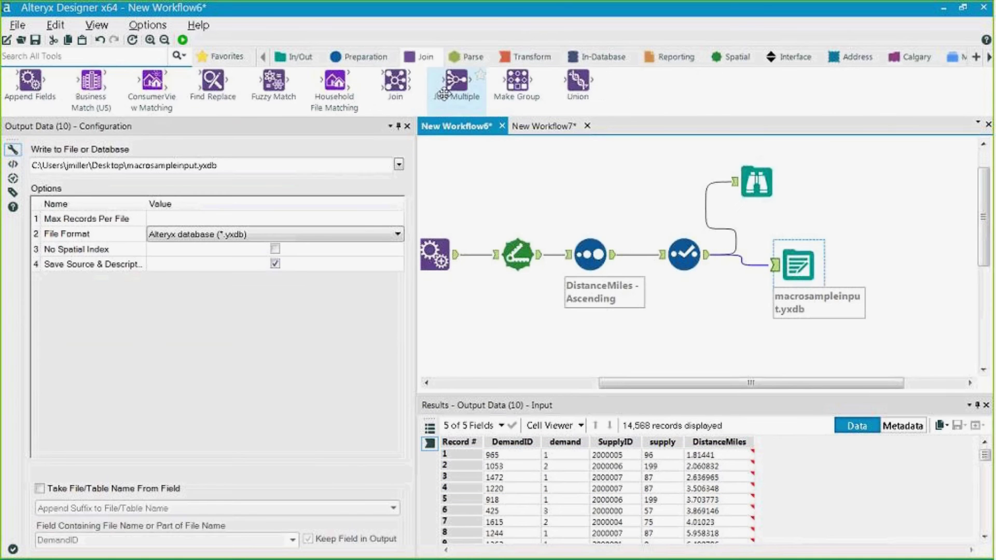
{"action": "left_click_drag", "start_coordinate": [395, 83], "coordinate": [540, 171]}
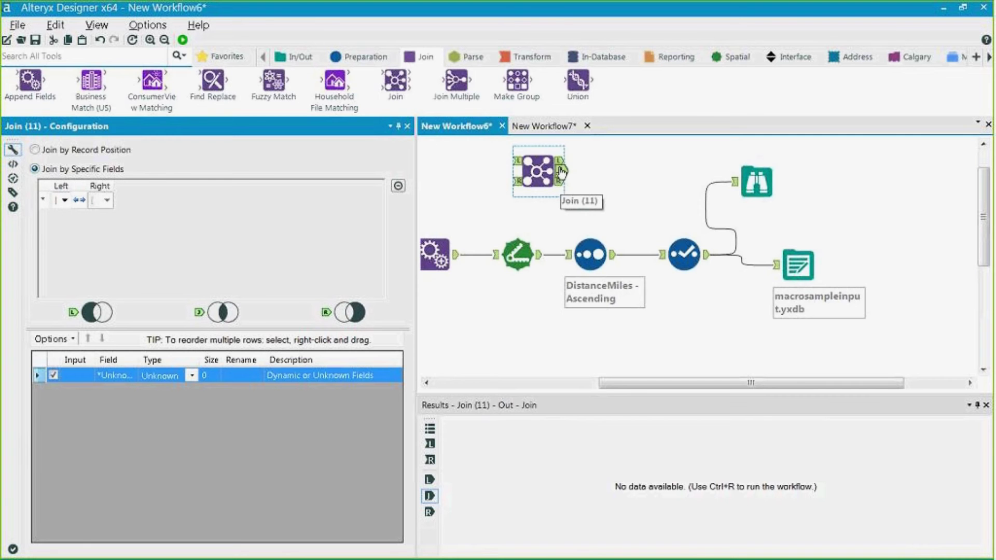
{"action": "key", "text": "Delete"}
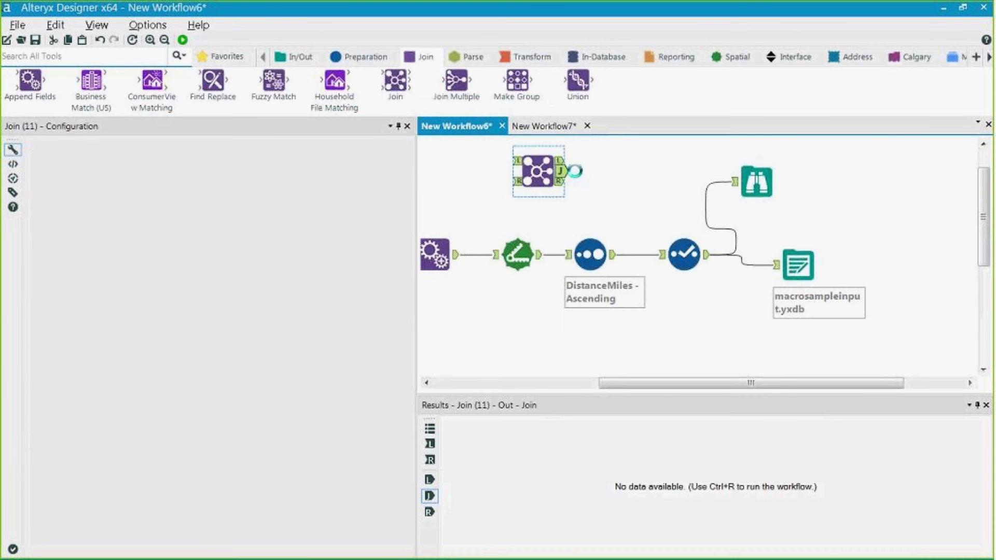
{"action": "left_click", "coordinate": [556, 126]}
Step: Set the Macro Input's anchor abbreviation to I
{"action": "left_click", "coordinate": [71, 369]}
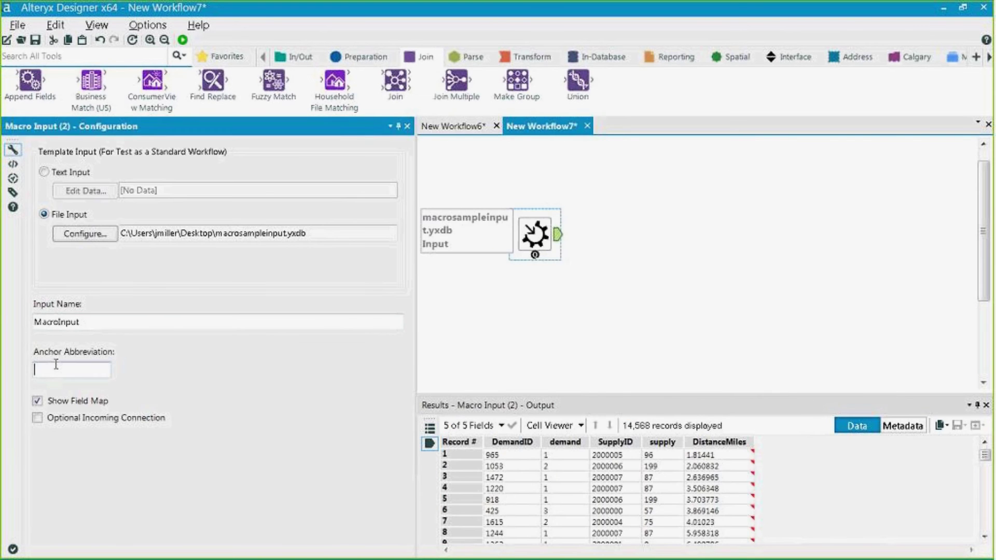
{"action": "type", "text": "I"}
{"action": "left_click", "coordinate": [578, 323]}
{"action": "left_click", "coordinate": [535, 236]}
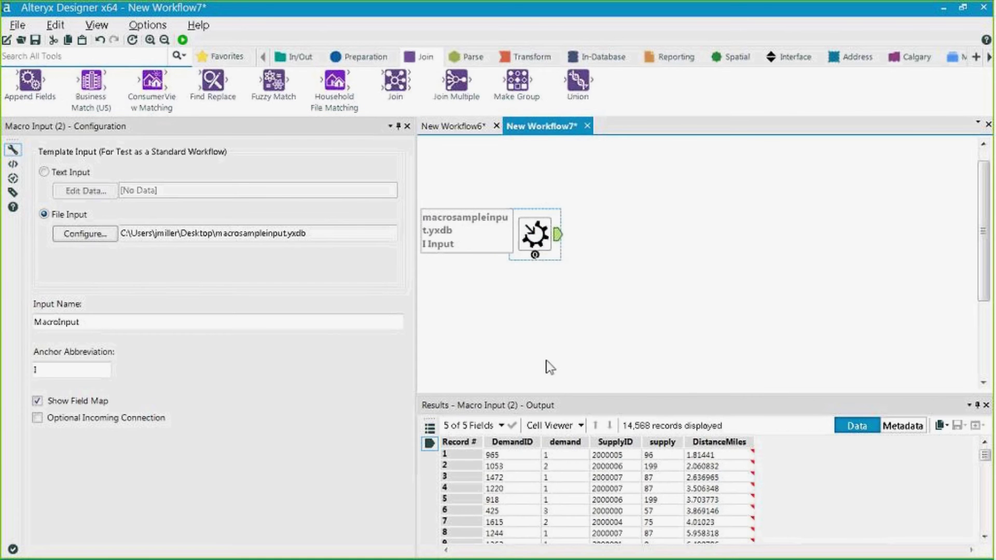
Step: Review the Macro Input's output records, checking the first record's DistanceMiles and supply values
{"action": "left_click_drag", "start_coordinate": [515, 457], "coordinate": [718, 545]}
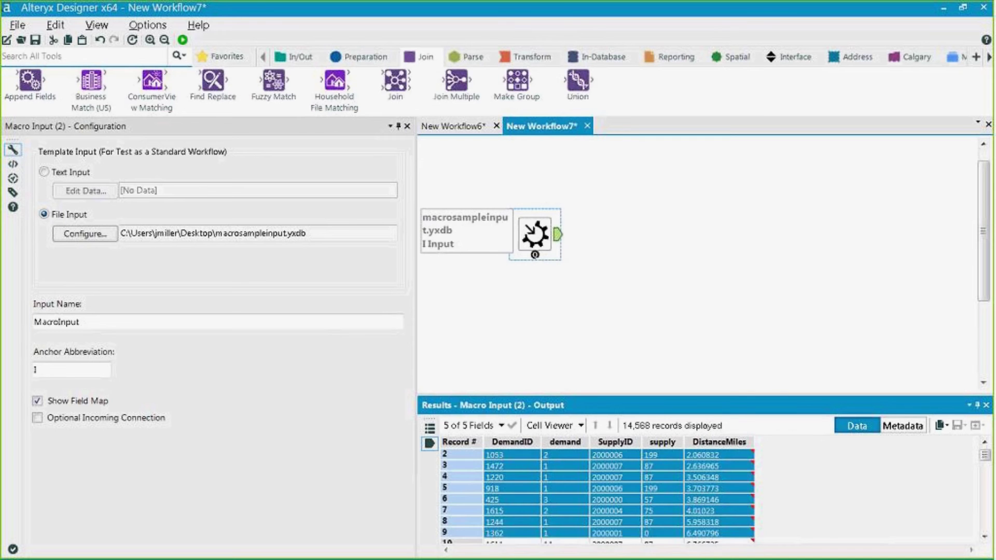
{"action": "scroll", "coordinate": [588, 491], "scroll_direction": "up", "scroll_amount": 1}
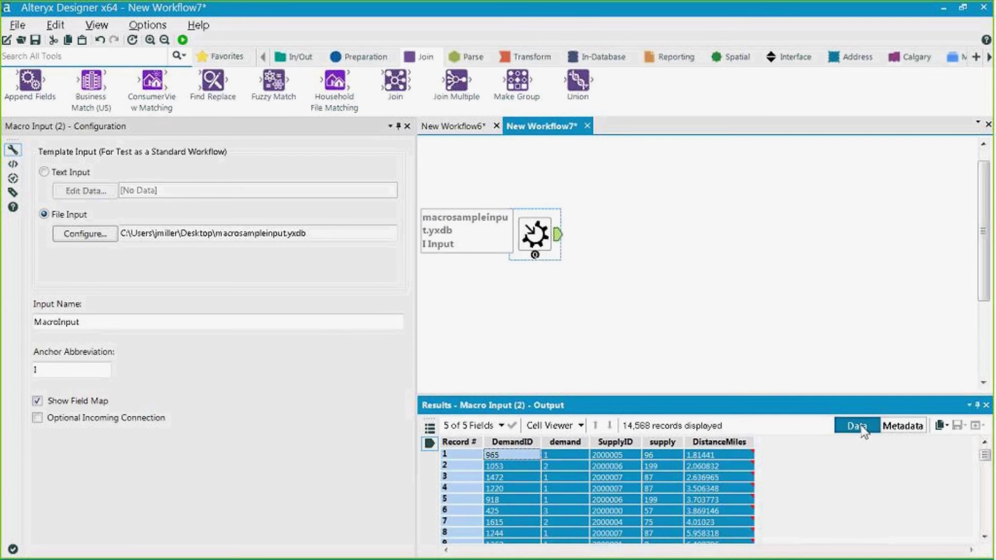
{"action": "left_click", "coordinate": [747, 454]}
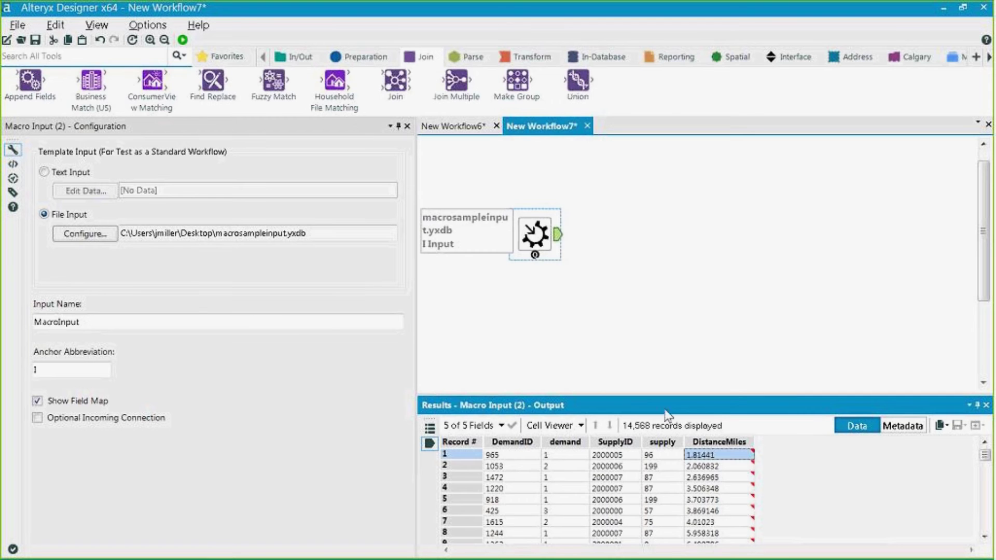
{"action": "left_click", "coordinate": [659, 456]}
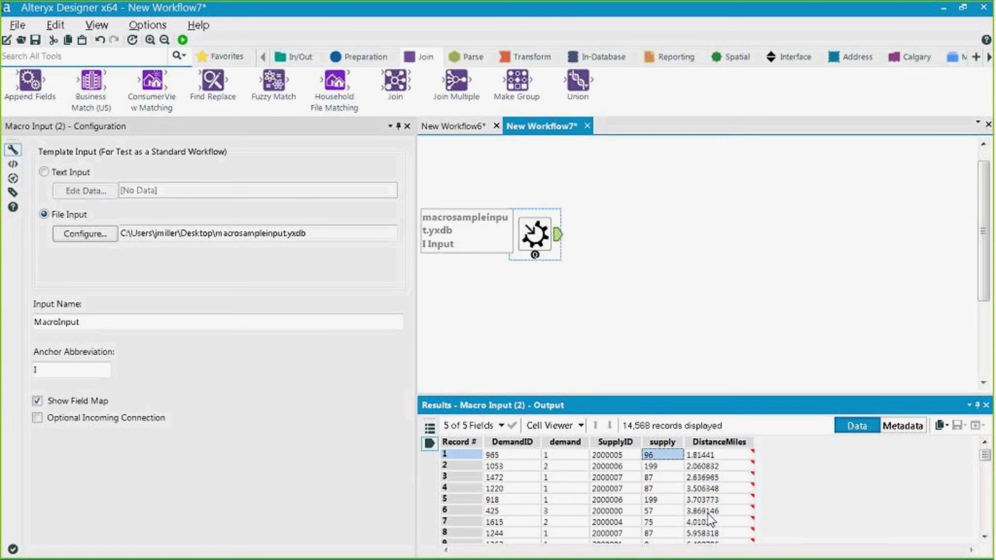
Step: Connect a Sample tool after the Macro Input, limit it to the first 1 record, and run the workflow
{"action": "left_click", "coordinate": [371, 63]}
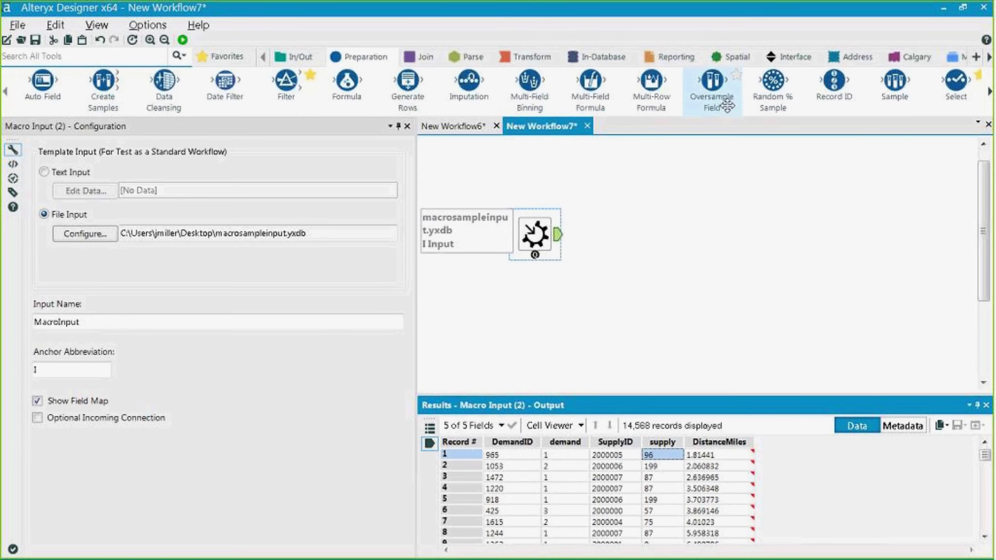
{"action": "left_click_drag", "start_coordinate": [895, 83], "coordinate": [639, 234]}
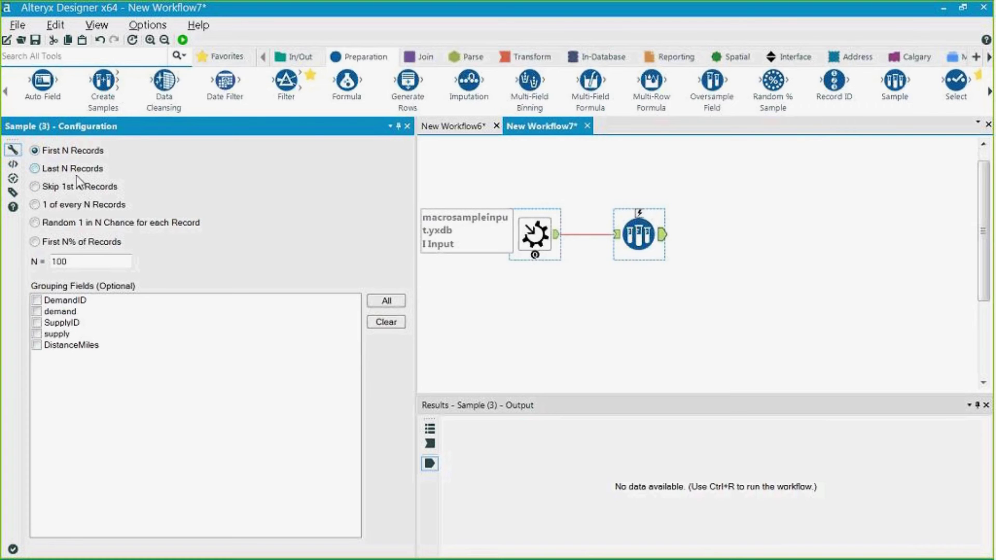
{"action": "left_click", "coordinate": [78, 256]}
{"action": "key", "text": "BackSpace"}
{"action": "key", "text": "BackSpace"}
{"action": "key", "text": "ctrl+r"}
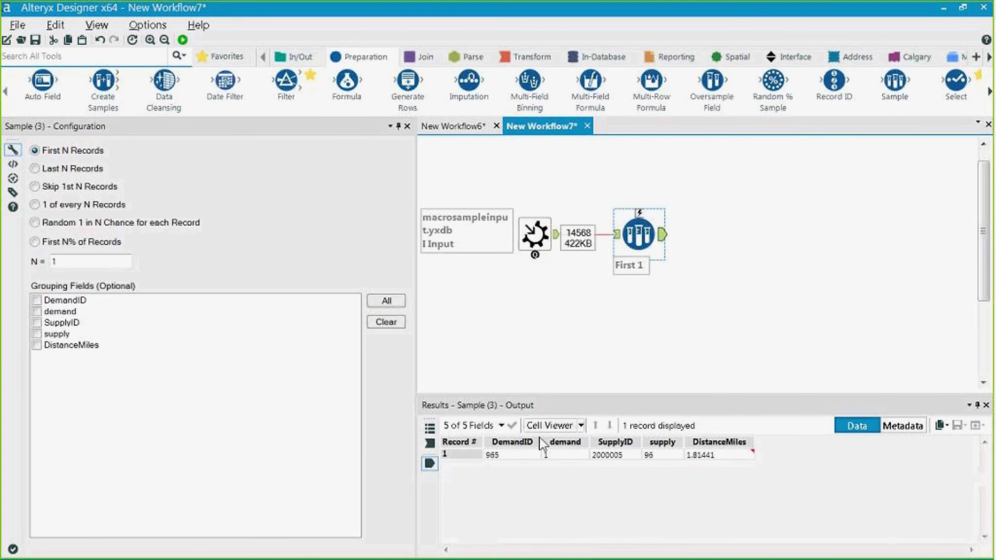
Step: Examine the DemandID, DistanceMiles and supply values of the single sampled record
{"action": "left_click_drag", "start_coordinate": [506, 455], "coordinate": [558, 455]}
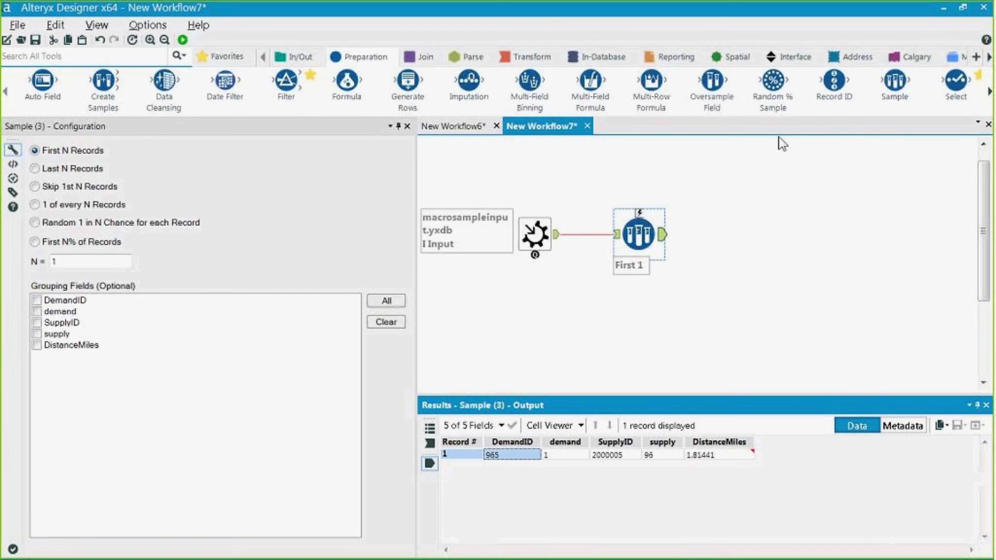
{"action": "left_click", "coordinate": [685, 456]}
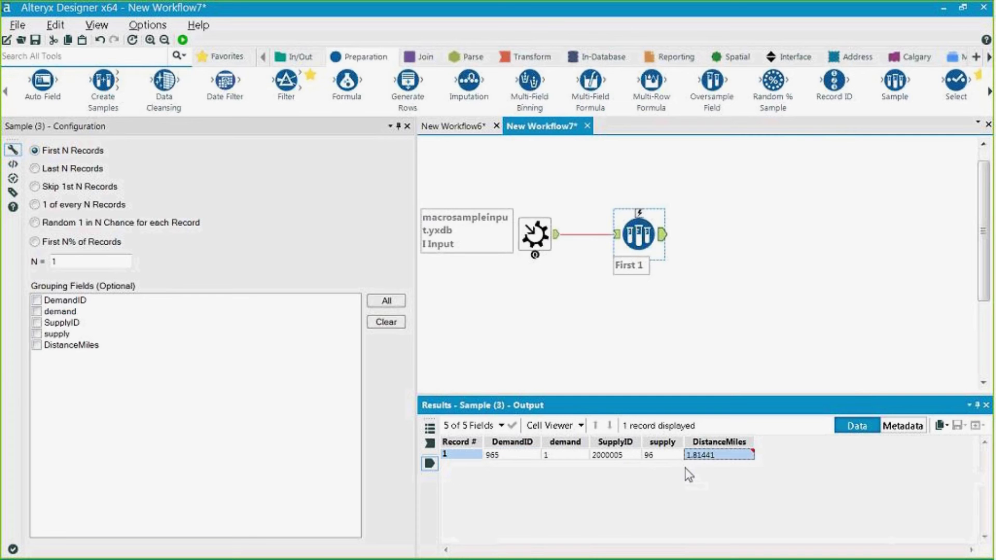
{"action": "left_click", "coordinate": [655, 455]}
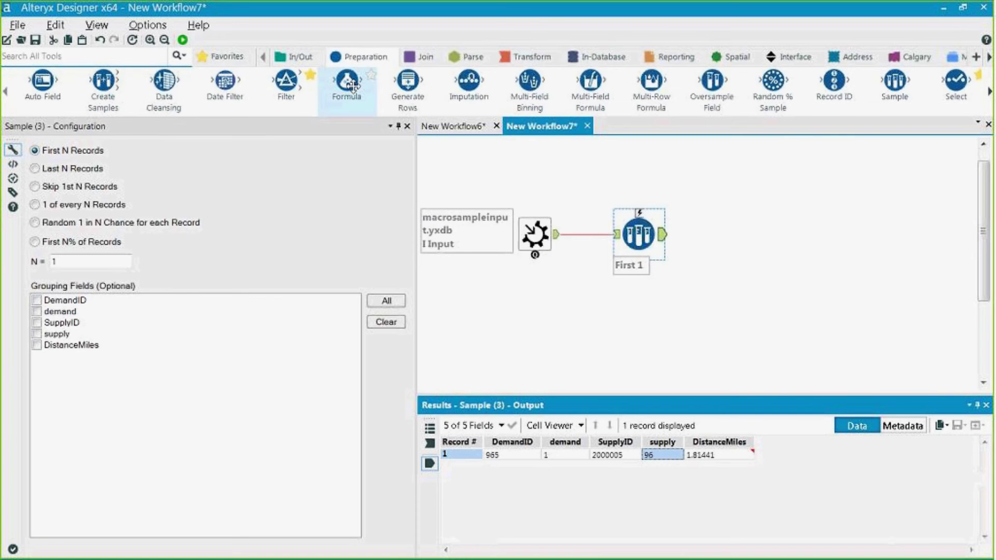
Step: Connect a Formula tool after the Sample tool and create an output field named New Supply of type Int32
{"action": "left_click_drag", "start_coordinate": [353, 87], "coordinate": [728, 241]}
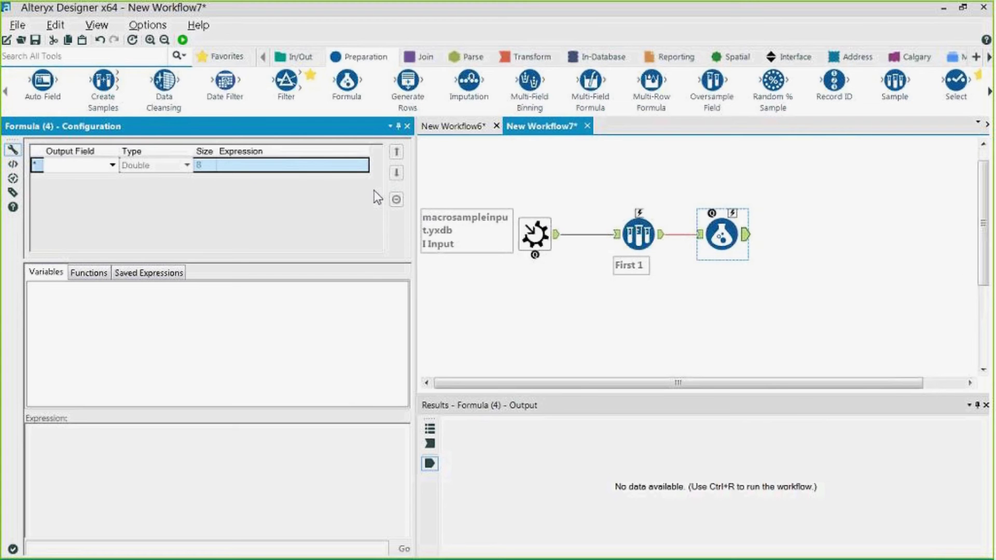
{"action": "left_click", "coordinate": [112, 165]}
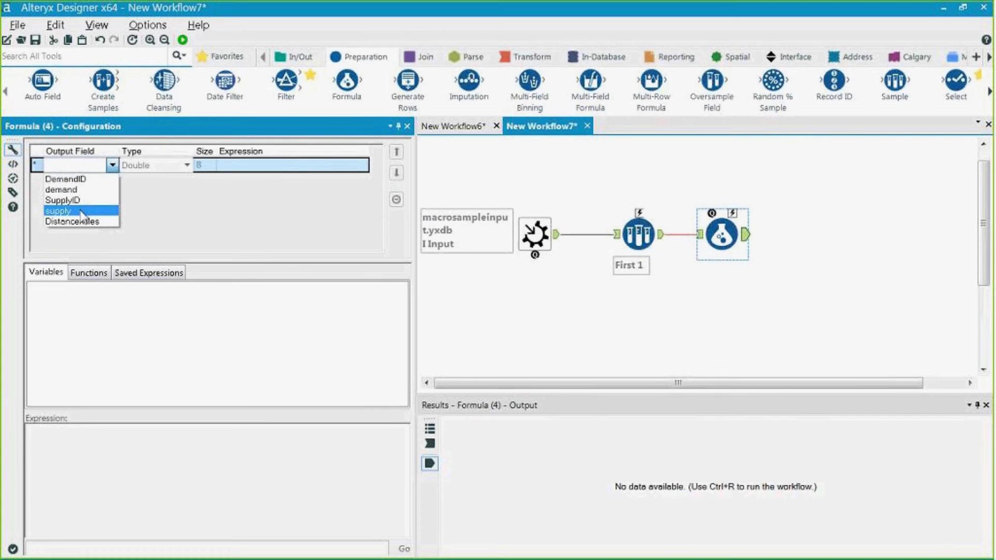
{"action": "left_click", "coordinate": [85, 166]}
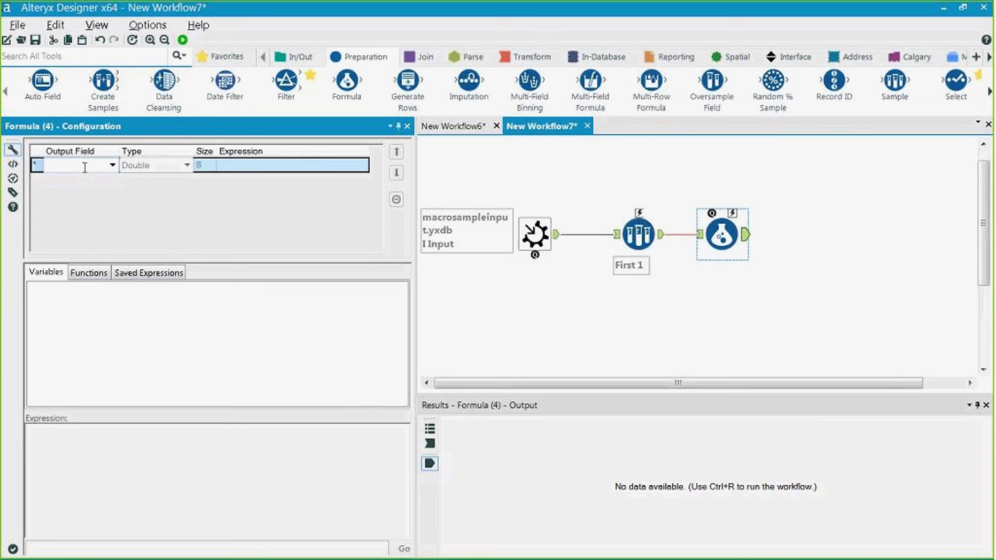
{"action": "type", "text": "New"}
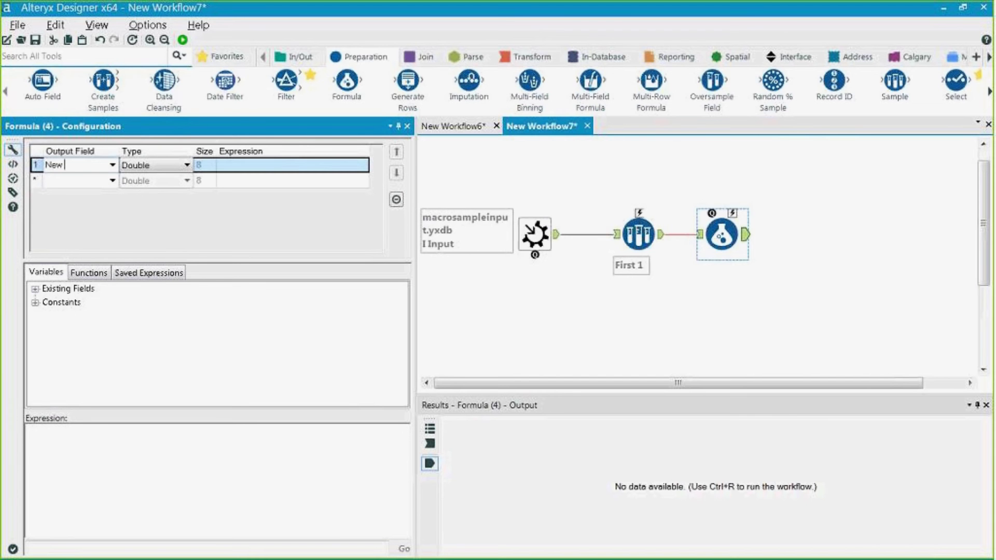
{"action": "type", "text": " Supply"}
{"action": "left_click", "coordinate": [145, 165]}
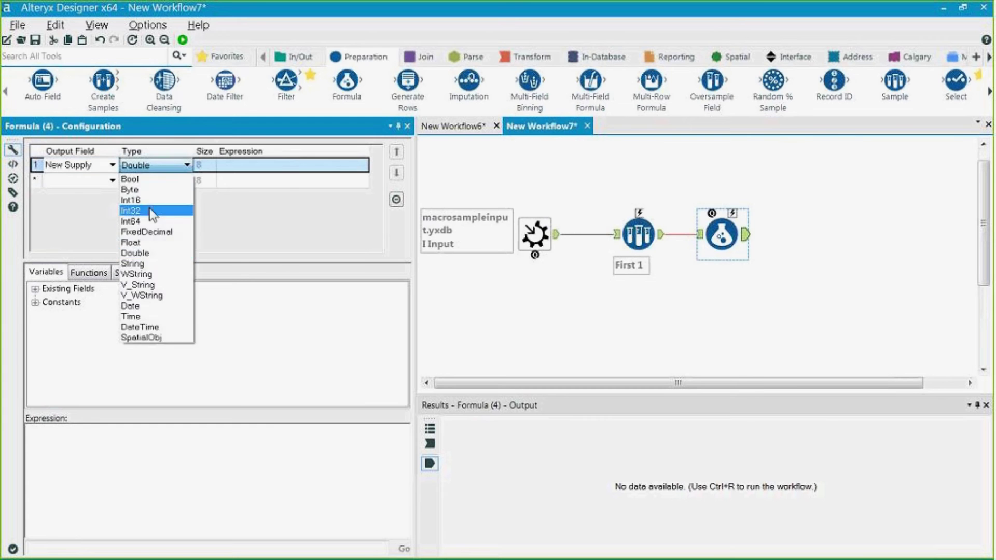
{"action": "left_click", "coordinate": [135, 216]}
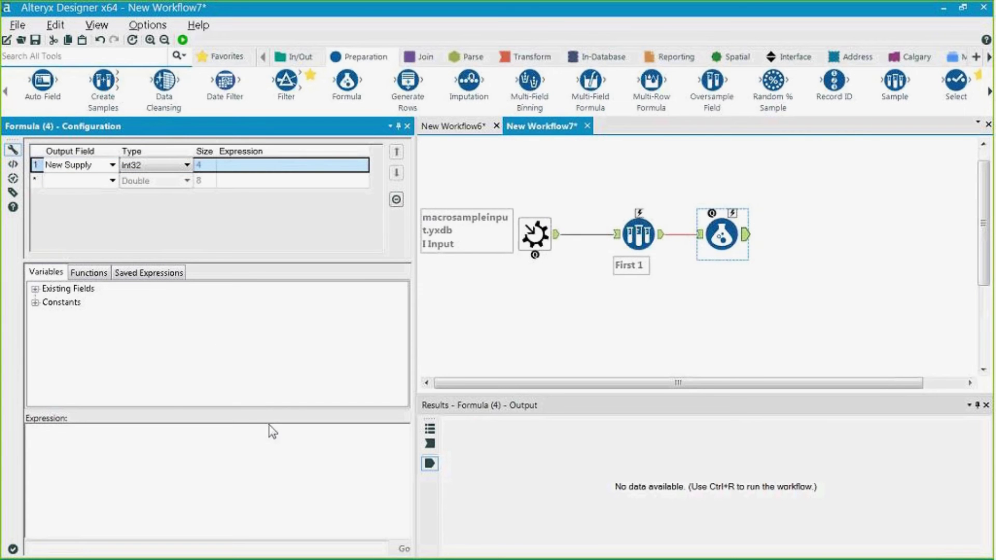
Step: Write the New Supply expression as if [demand]>=[supply] then 0 else [supply]-[demand] endif
{"action": "left_click", "coordinate": [262, 444]}
{"action": "type", "text": "if"}
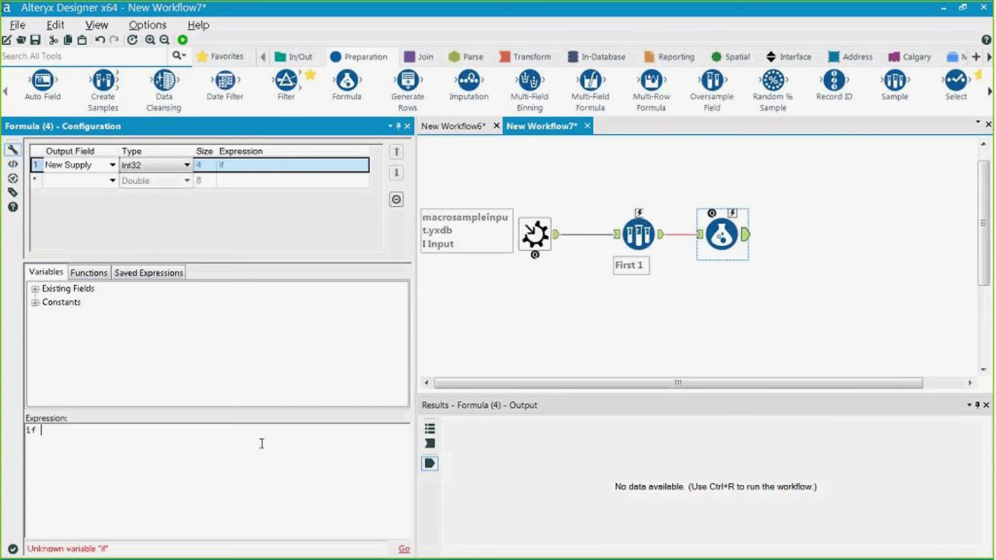
{"action": "left_click", "coordinate": [35, 289]}
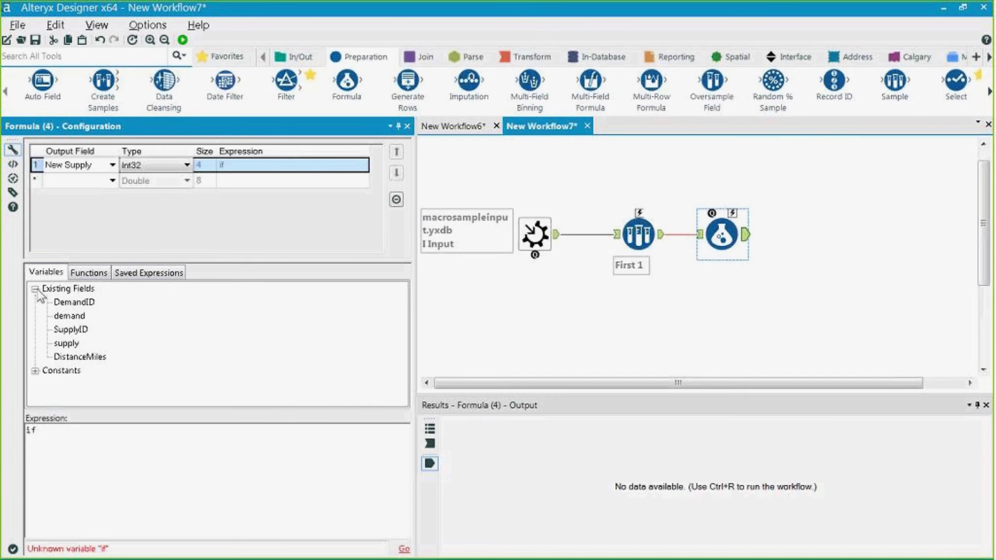
{"action": "double_click", "coordinate": [68, 316]}
{"action": "type", "text": ">="}
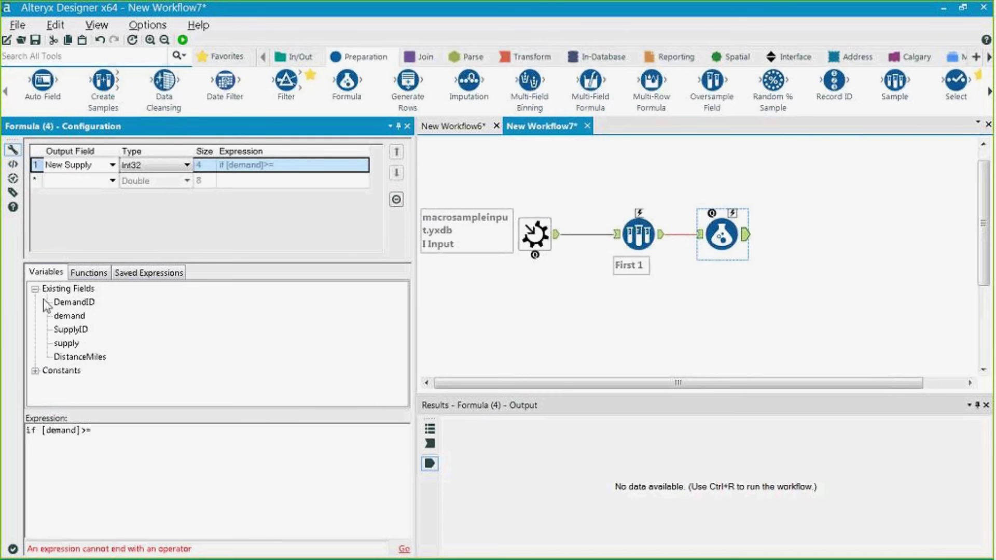
{"action": "double_click", "coordinate": [65, 344]}
{"action": "type", "text": "then 0 "}
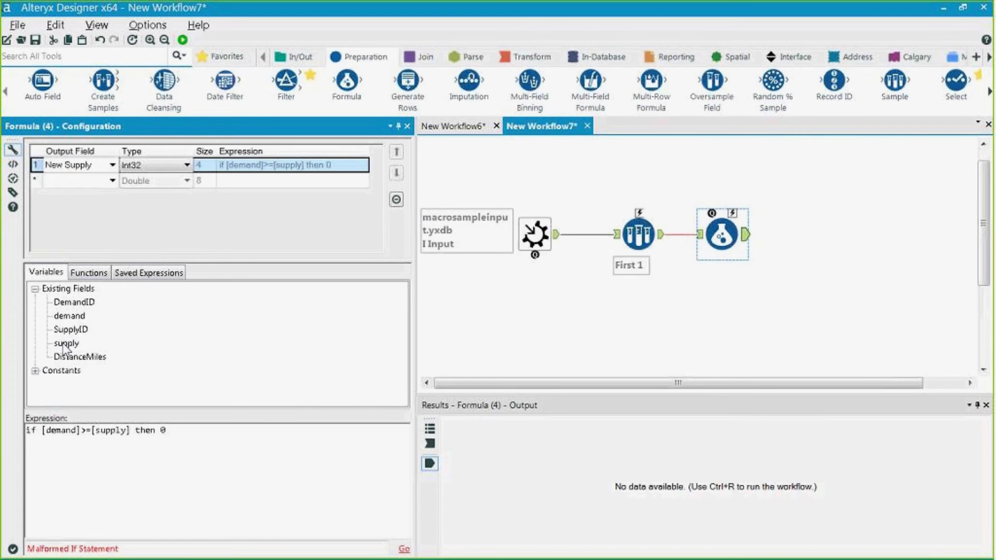
{"action": "type", "text": "else"}
{"action": "double_click", "coordinate": [58, 347]}
{"action": "type", "text": "-"}
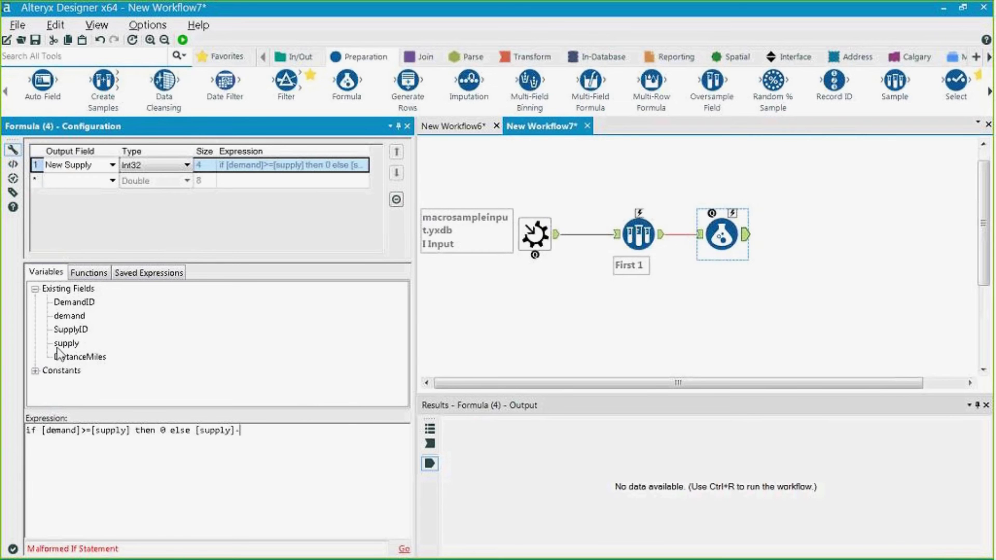
{"action": "left_click", "coordinate": [58, 317]}
{"action": "double_click", "coordinate": [59, 317]}
{"action": "type", "text": "endif"}
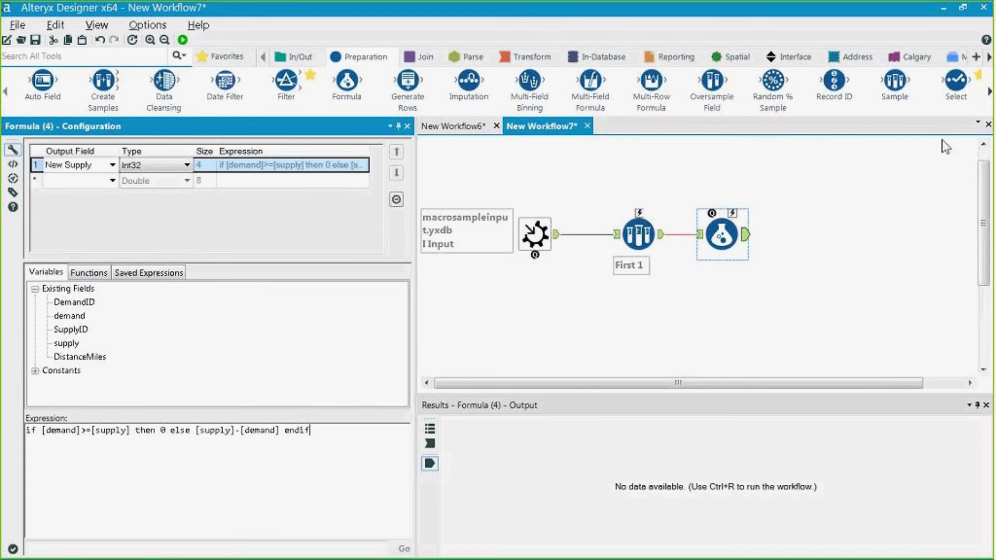
Step: Add a second output field named New Demand to the Formula tool
{"action": "left_click", "coordinate": [71, 181]}
{"action": "type", "text": "N"}
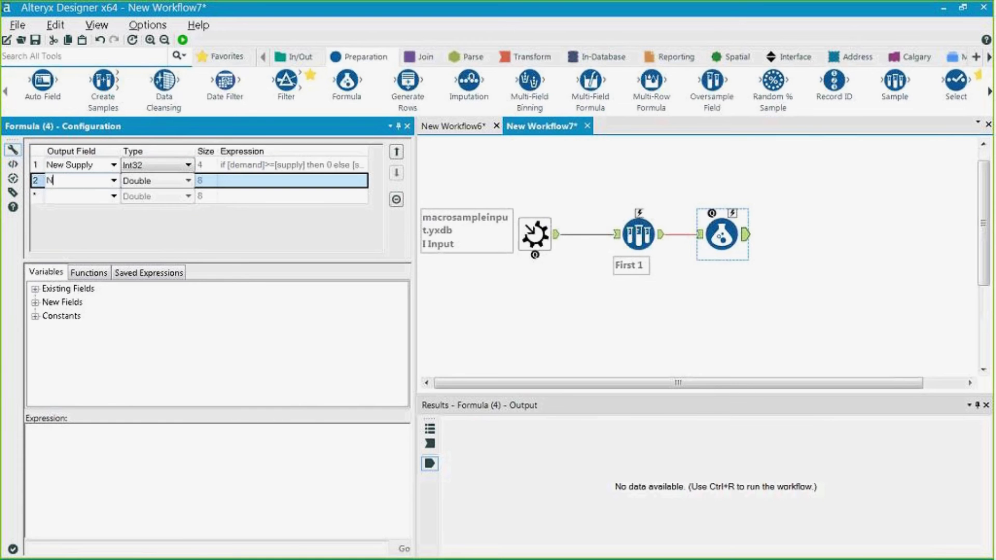
{"action": "type", "text": "ew Deman"}
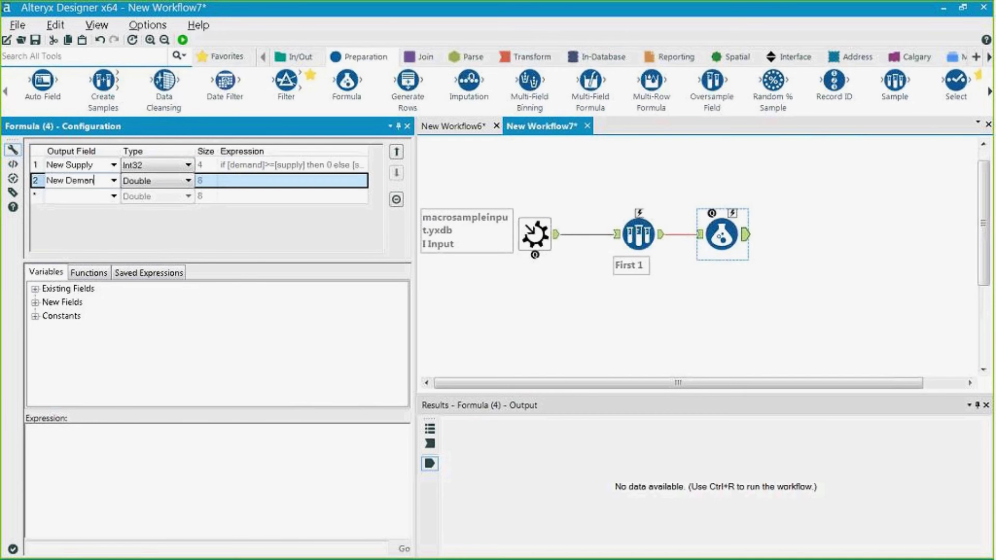
{"action": "type", "text": "d"}
Step: Write the New Demand expression as [demand]-[supply]+[New Supply]
{"action": "left_click", "coordinate": [76, 426]}
{"action": "left_click", "coordinate": [34, 289]}
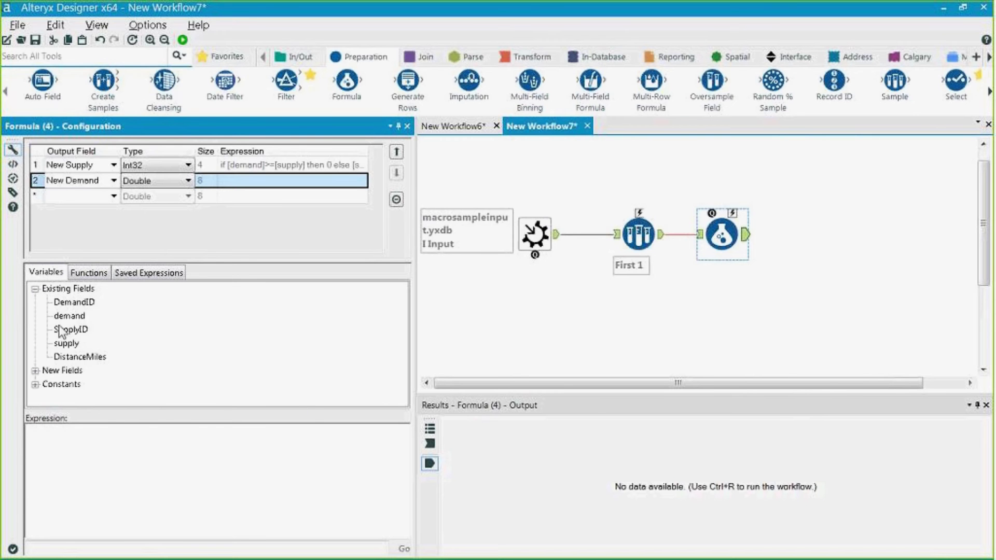
{"action": "left_click", "coordinate": [69, 316]}
{"action": "double_click", "coordinate": [72, 316]}
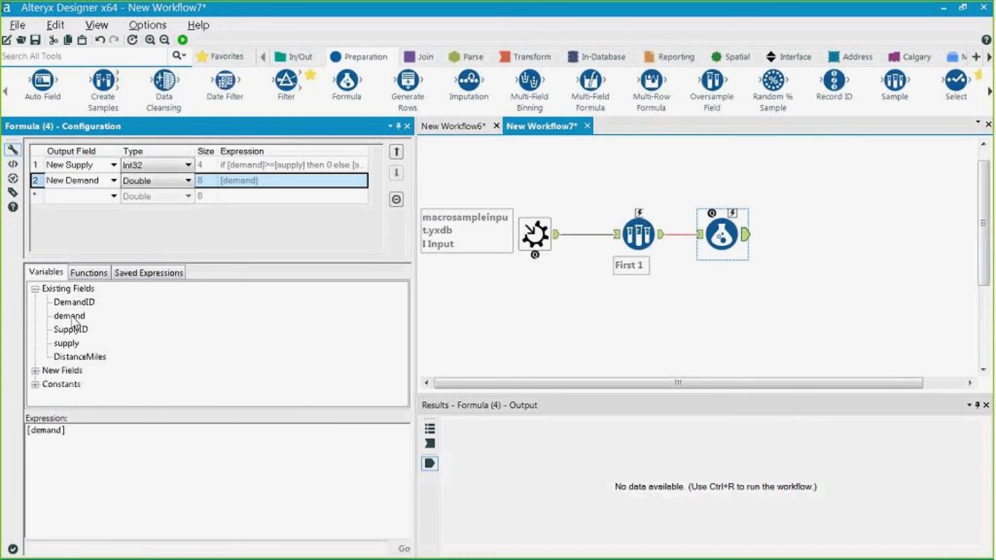
{"action": "type", "text": "-"}
{"action": "double_click", "coordinate": [67, 342]}
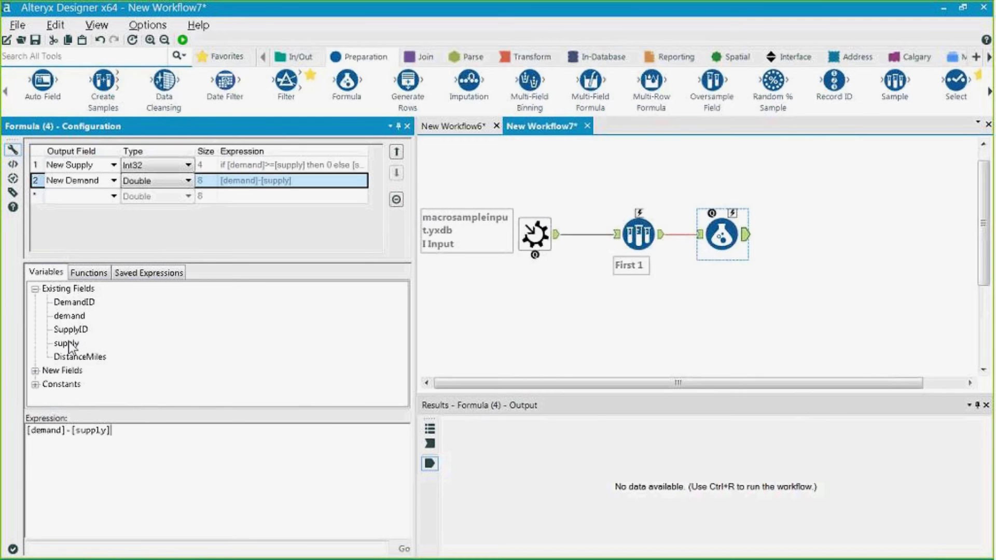
{"action": "type", "text": "+"}
{"action": "left_click", "coordinate": [34, 370]}
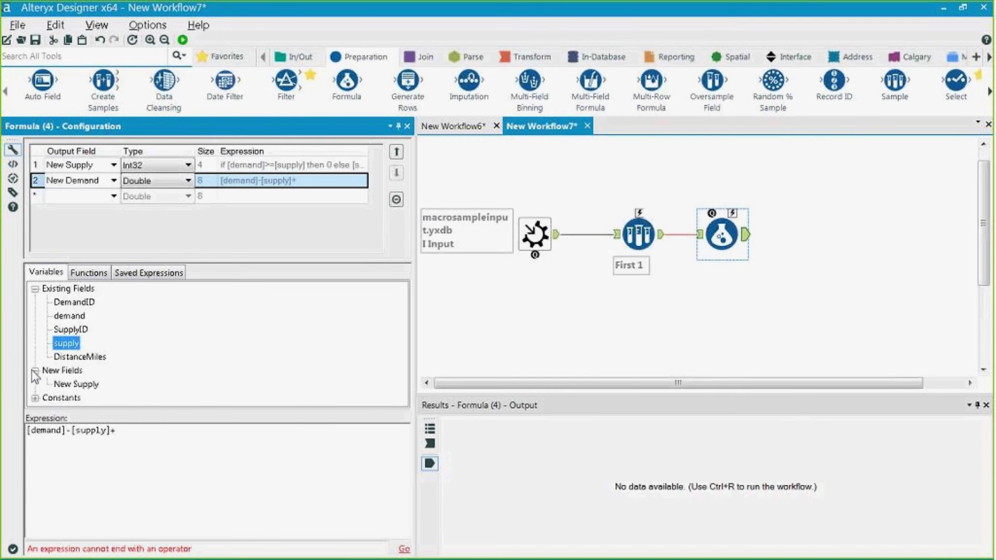
{"action": "left_click", "coordinate": [76, 383]}
{"action": "double_click", "coordinate": [76, 384]}
Step: Run the workflow and compare the record's supply, New Supply and New Demand values
{"action": "key", "text": "ctrl+r"}
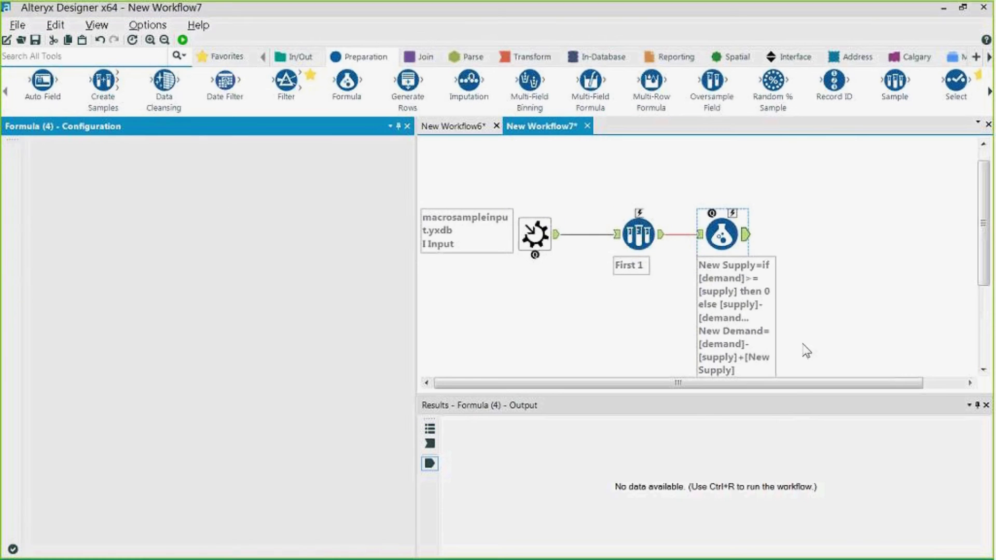
{"action": "left_click", "coordinate": [797, 457]}
{"action": "left_click", "coordinate": [847, 457]}
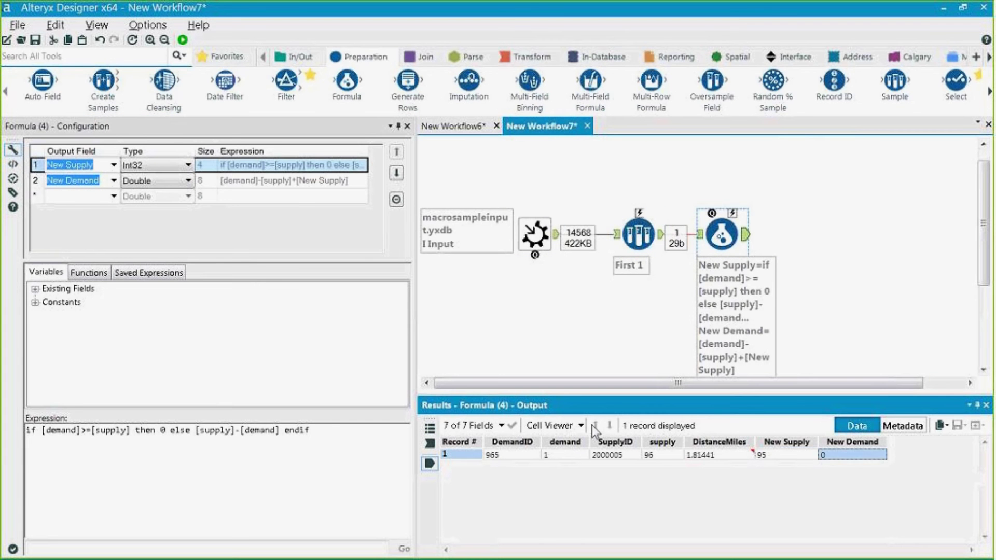
{"action": "left_click", "coordinate": [668, 455]}
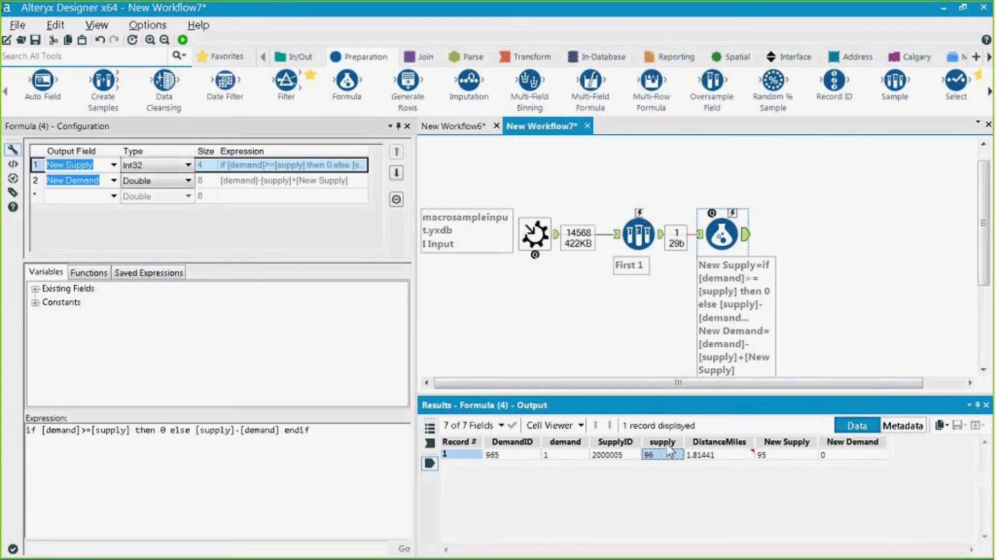
{"action": "mouse_move", "coordinate": [723, 454]}
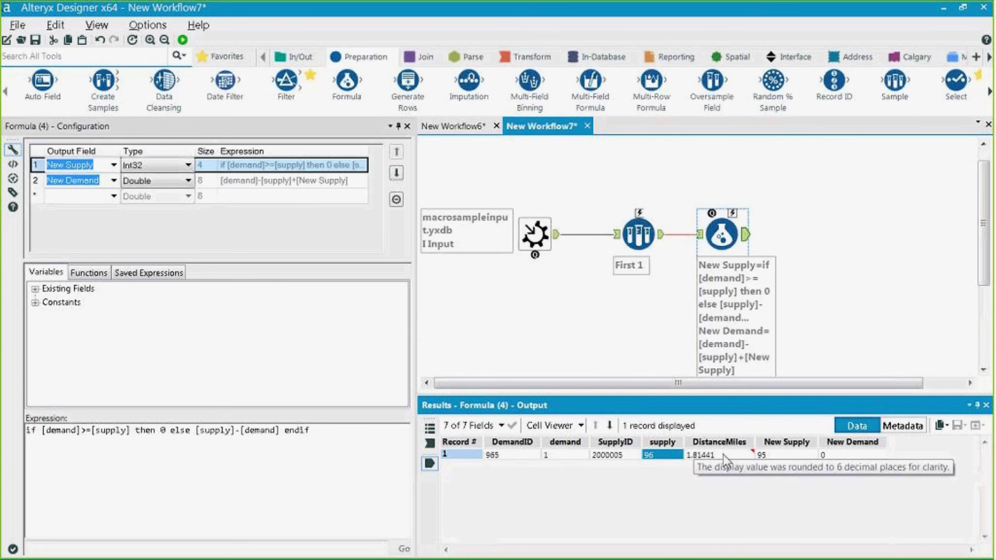
{"action": "left_click", "coordinate": [766, 453]}
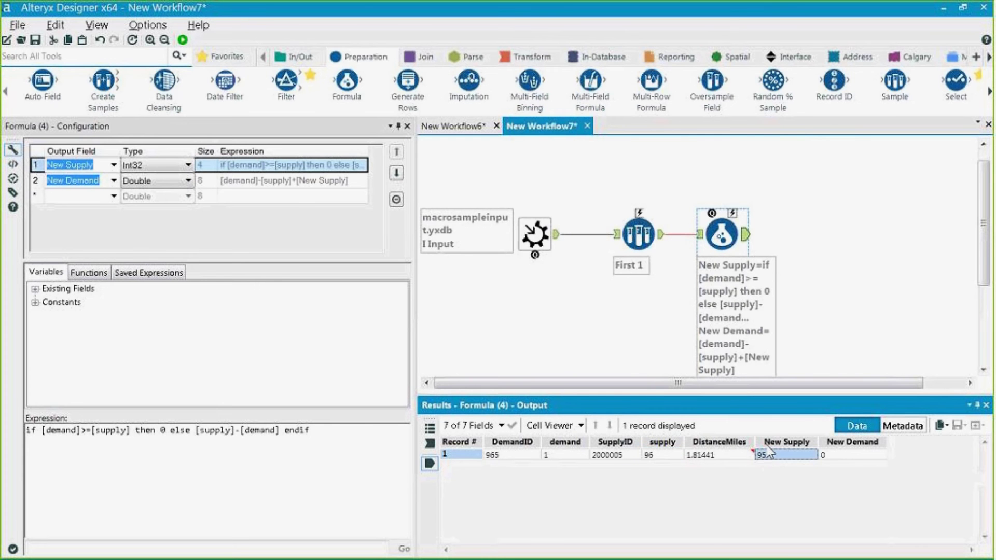
{"action": "left_click", "coordinate": [856, 456]}
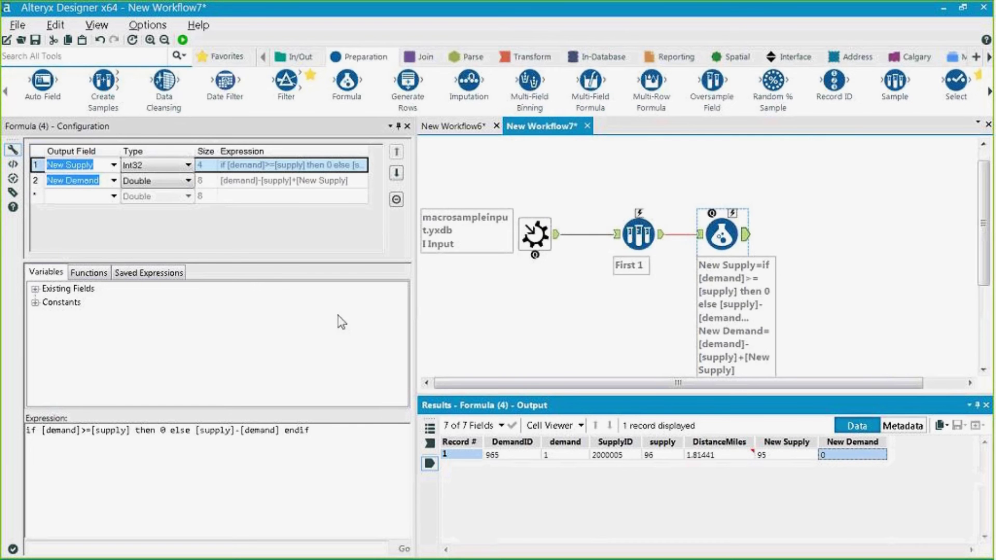
Step: Add a third output field named Assigned to the Formula tool
{"action": "left_click", "coordinate": [78, 196]}
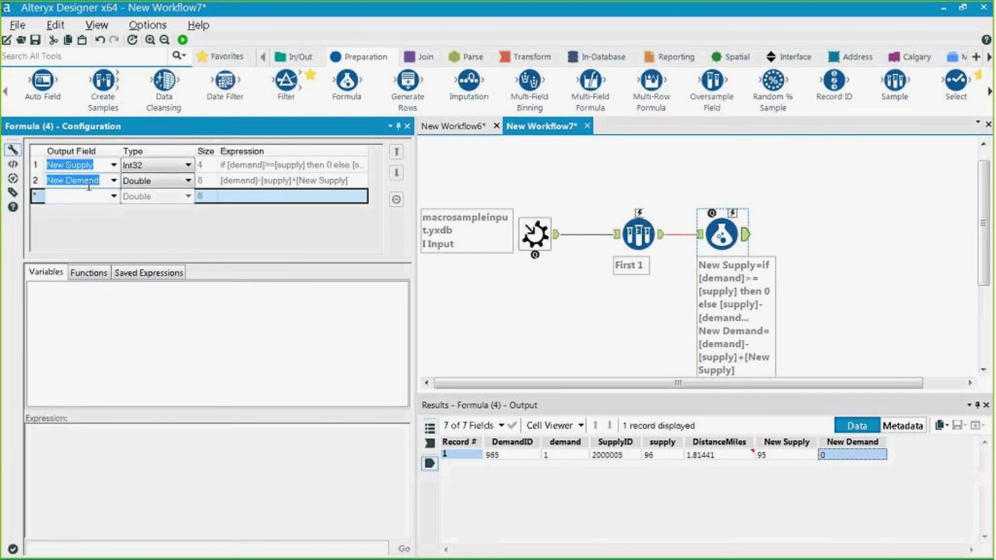
{"action": "type", "text": "Assi"}
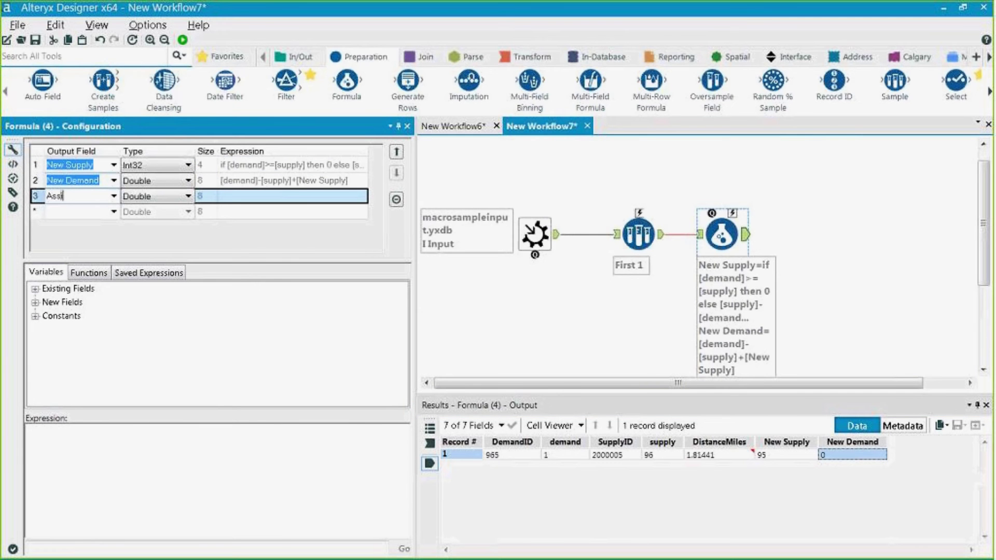
{"action": "type", "text": "gner"}
{"action": "key", "text": "BackSpace"}
{"action": "type", "text": "d"}
Step: Set the data type of both the New Demand and Assigned fields to Int32
{"action": "left_click", "coordinate": [155, 181]}
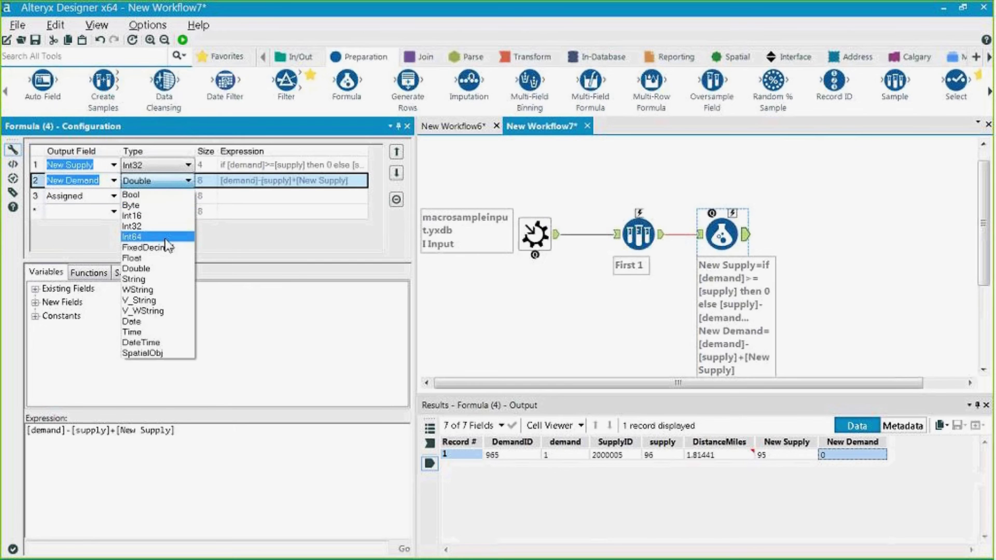
{"action": "left_click", "coordinate": [161, 228]}
{"action": "left_click", "coordinate": [168, 201]}
{"action": "left_click", "coordinate": [161, 242]}
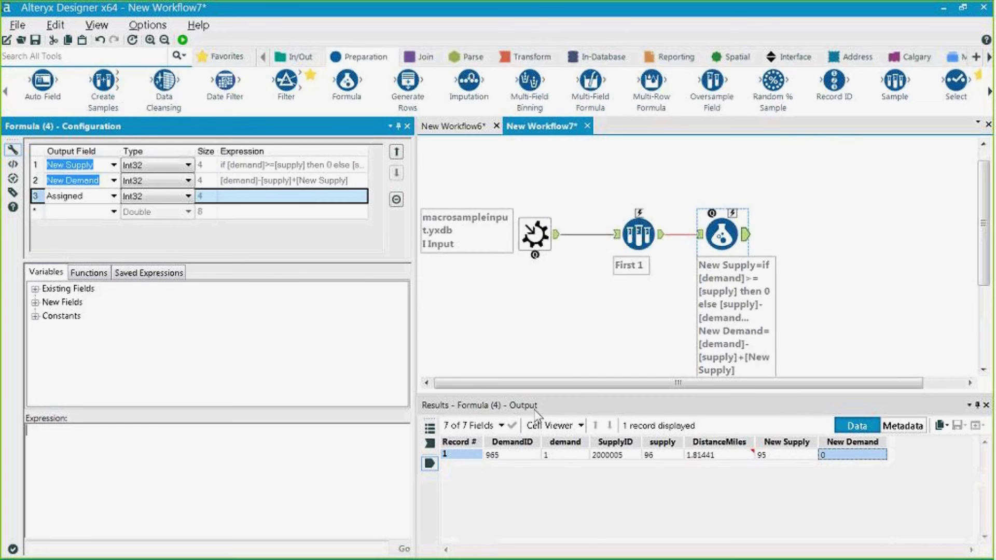
Step: Write the Assigned expression as [supply]-[New Supply] and run the workflow to check the Assigned value
{"action": "left_click", "coordinate": [35, 288]}
{"action": "double_click", "coordinate": [58, 342]}
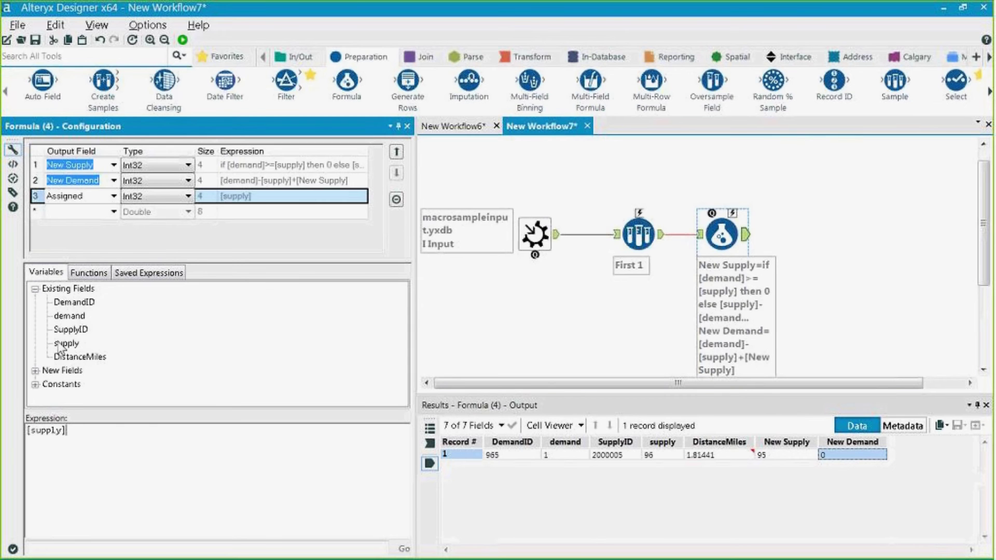
{"action": "type", "text": "-"}
{"action": "left_click", "coordinate": [35, 370]}
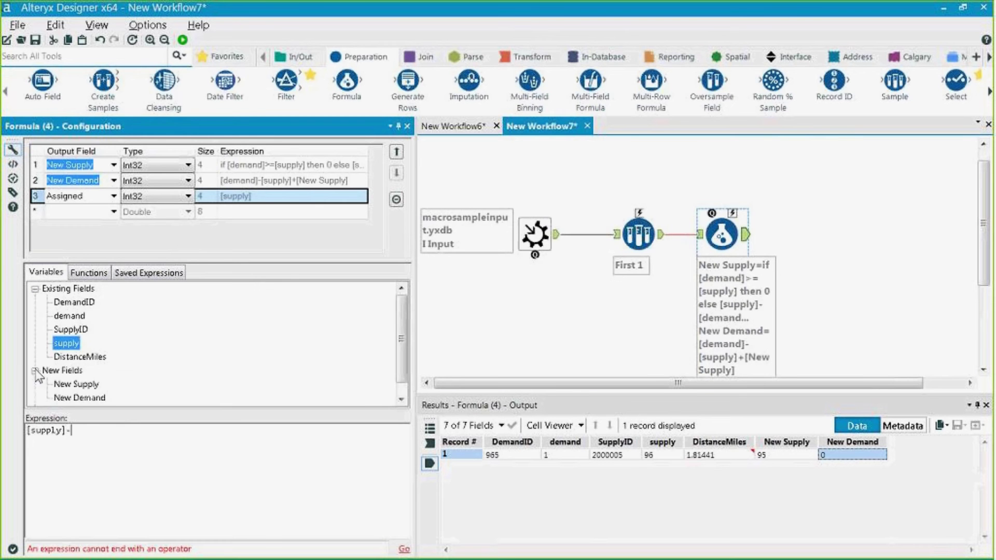
{"action": "double_click", "coordinate": [68, 385]}
{"action": "key", "text": "ctrl+r"}
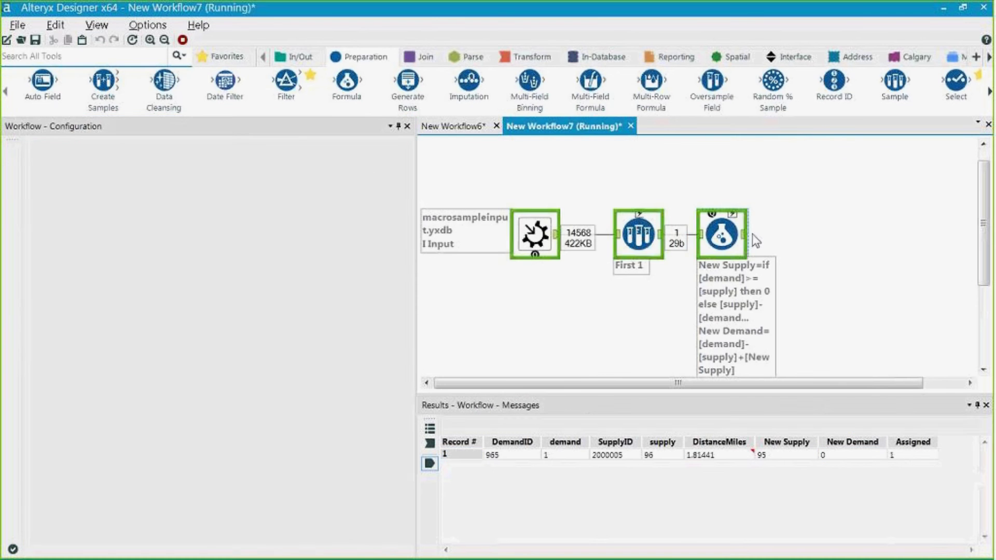
{"action": "left_click", "coordinate": [899, 455]}
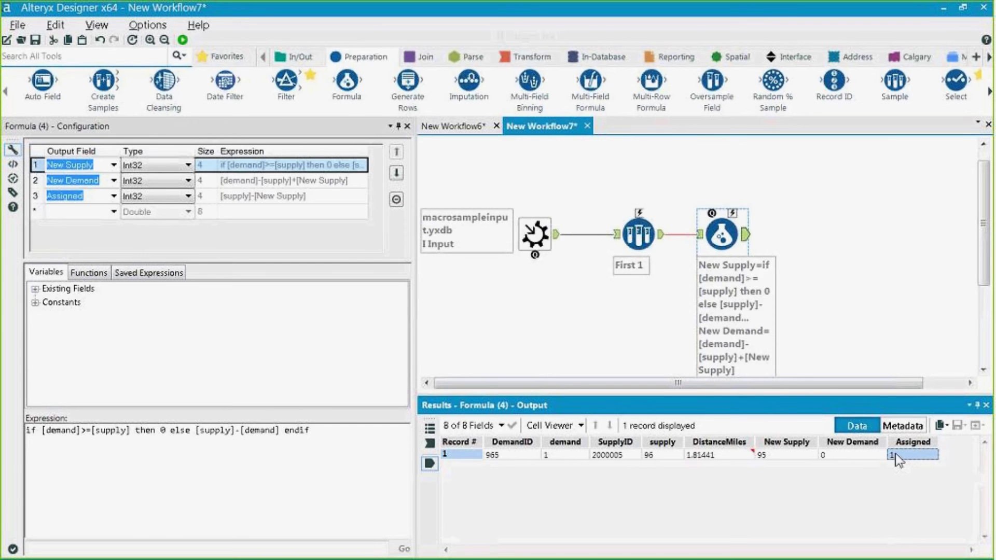
Step: Add a fourth output field named Remainder Demand to the Formula tool
{"action": "left_click", "coordinate": [83, 212]}
{"action": "type", "text": "Remainder"}
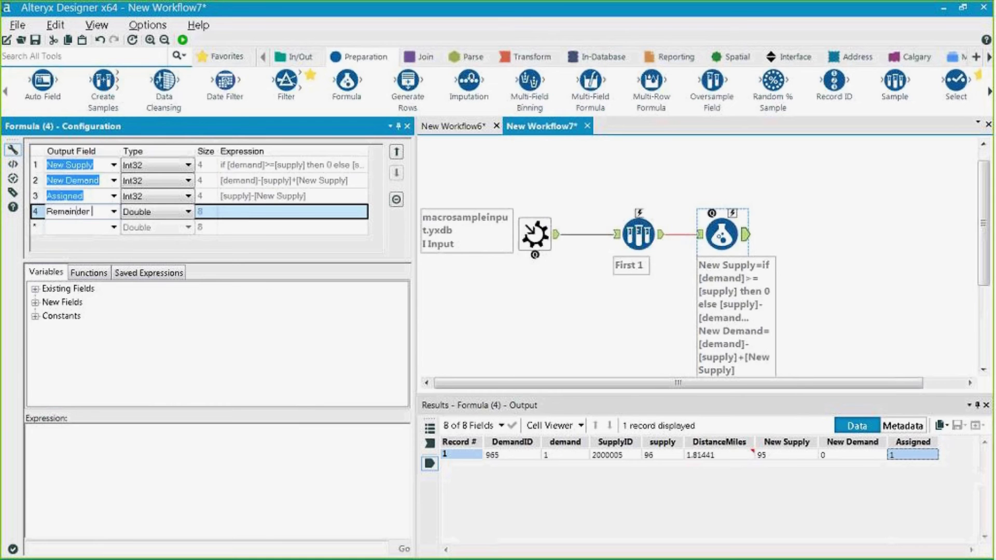
{"action": "type", "text": " Demand"}
Step: Write the Remainder Demand expression as [demand]-[Assigned]
{"action": "left_click", "coordinate": [102, 406]}
{"action": "left_click", "coordinate": [35, 301]}
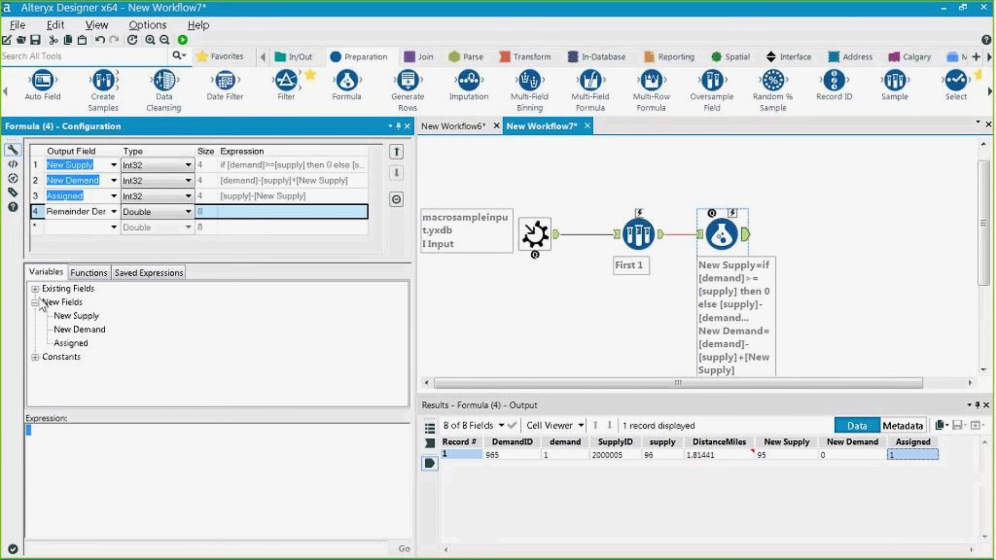
{"action": "left_click", "coordinate": [35, 289]}
{"action": "double_click", "coordinate": [64, 316]}
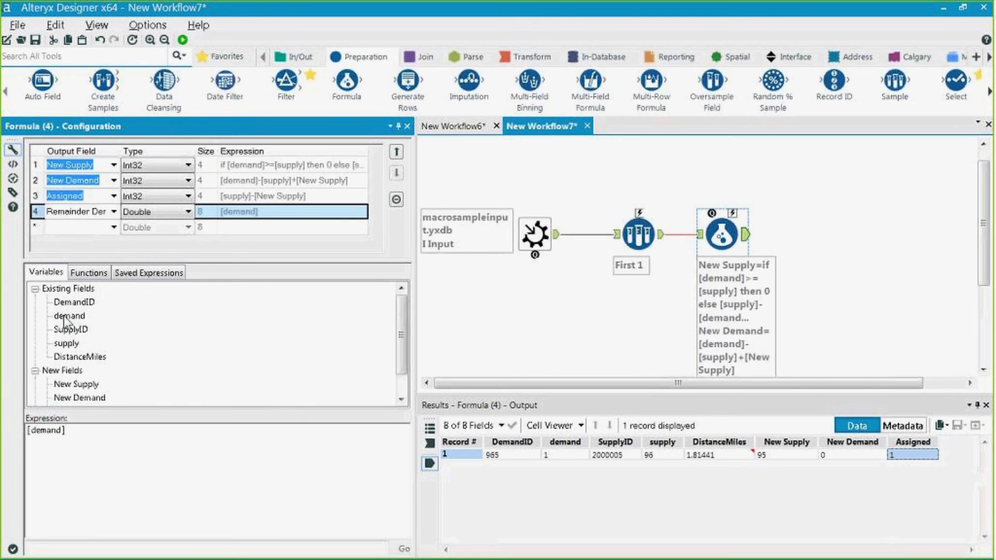
{"action": "type", "text": "-"}
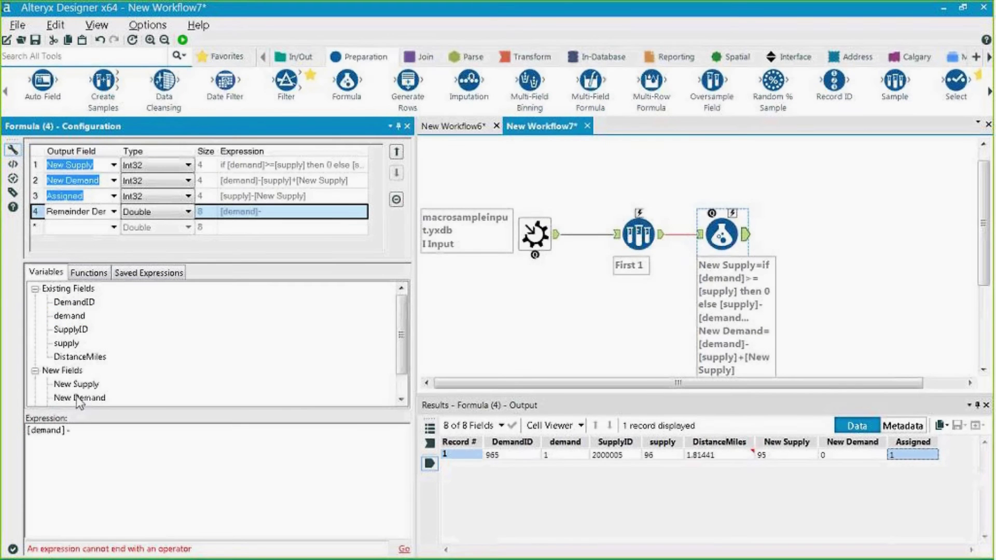
{"action": "double_click", "coordinate": [79, 397]}
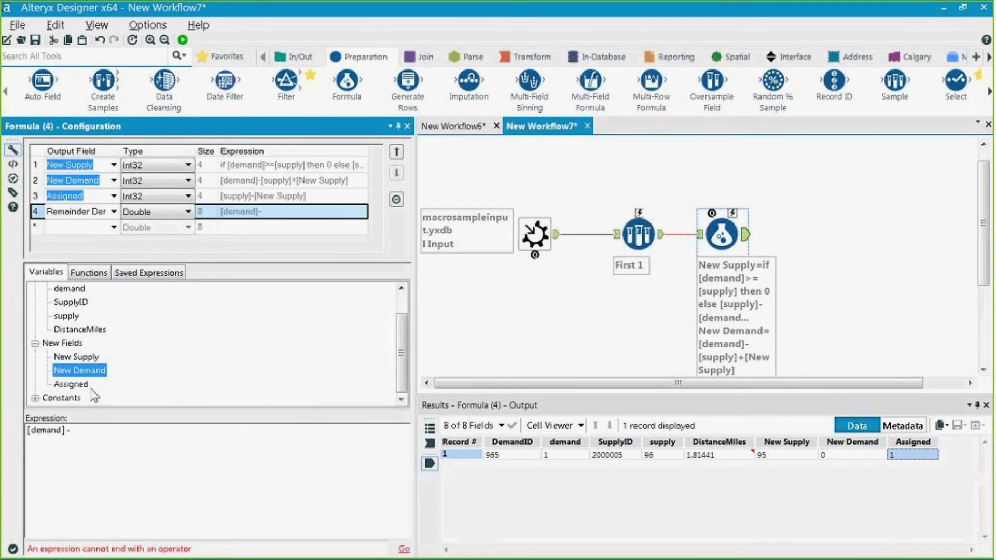
{"action": "left_click_drag", "start_coordinate": [170, 439], "coordinate": [77, 438]}
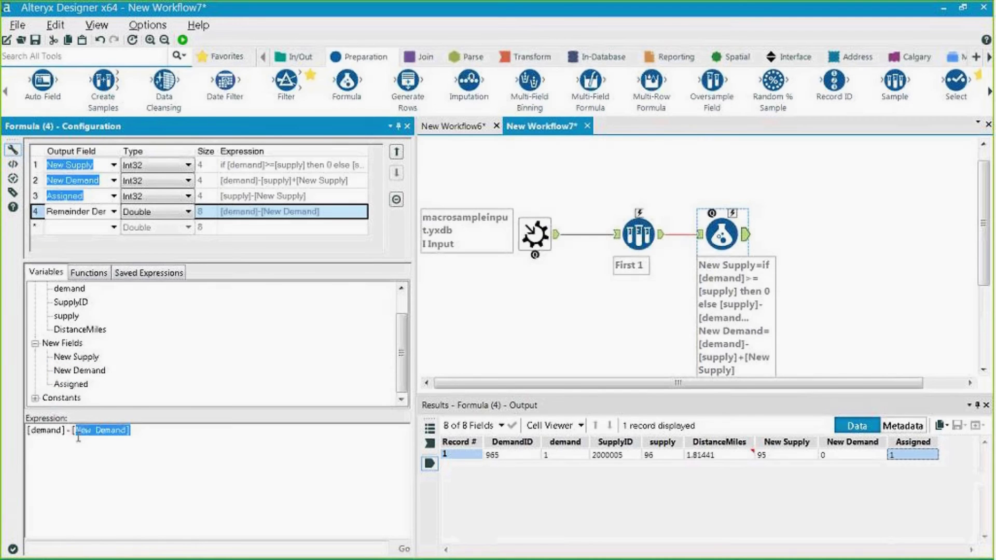
{"action": "key", "text": "BackSpace"}
{"action": "double_click", "coordinate": [70, 384]}
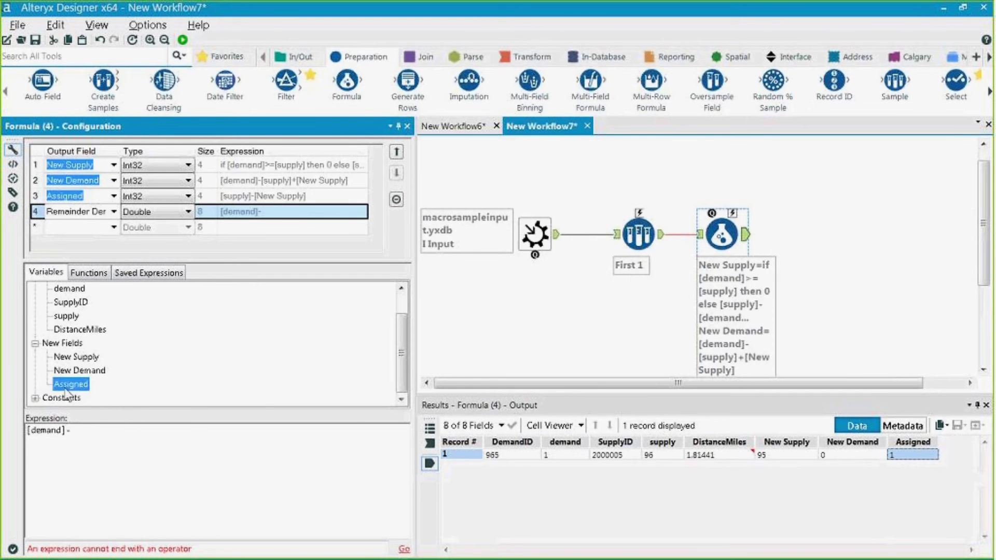
Step: Run the workflow and check the Remainder Demand value against Assigned in the Formula tool's output
{"action": "key", "text": "ctrl+r"}
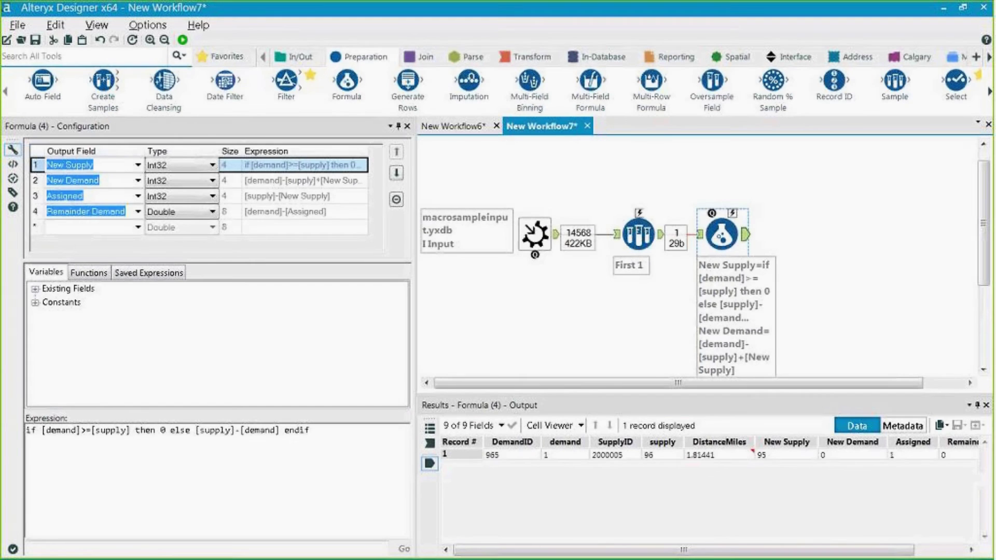
{"action": "left_click_drag", "start_coordinate": [852, 554], "coordinate": [904, 554]}
{"action": "left_click", "coordinate": [912, 459]}
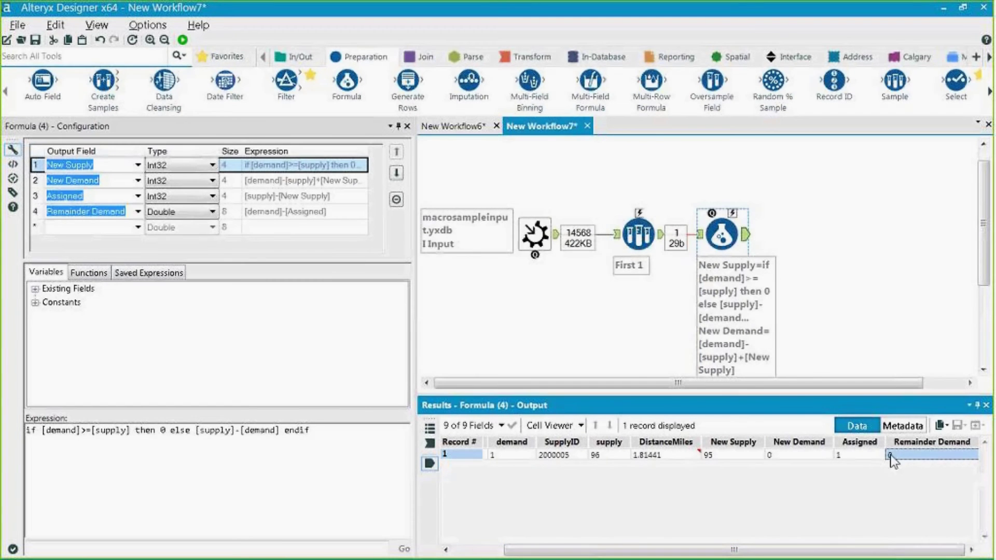
{"action": "left_click_drag", "start_coordinate": [895, 459], "coordinate": [859, 457]}
{"action": "left_click", "coordinate": [914, 465]}
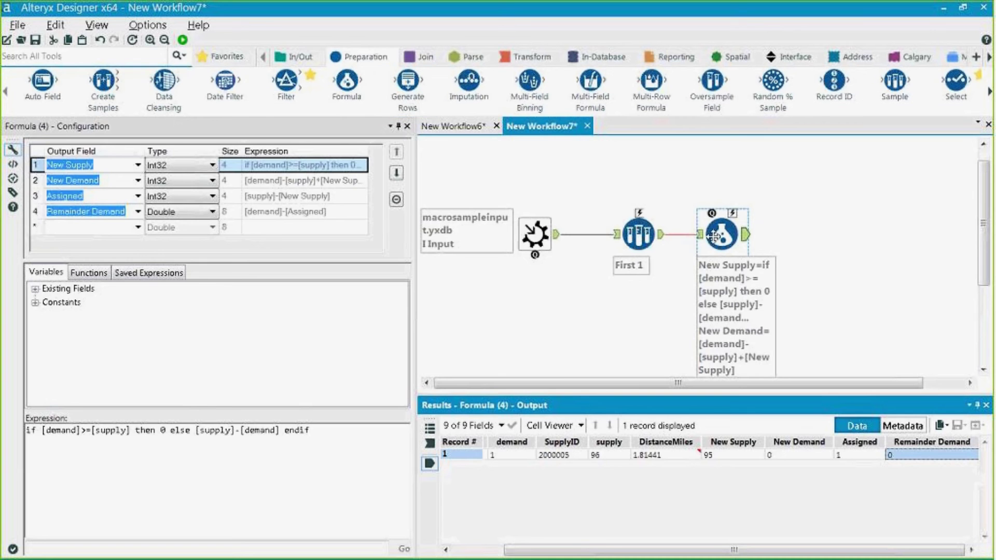
Step: Replace the Formula tool's annotation with "Calulcations for supply and demand"
{"action": "left_click", "coordinate": [877, 279]}
{"action": "scroll", "coordinate": [876, 275], "scroll_direction": "down", "scroll_amount": 3}
{"action": "scroll", "coordinate": [875, 275], "scroll_direction": "up", "scroll_amount": 2}
{"action": "left_click", "coordinate": [728, 202]}
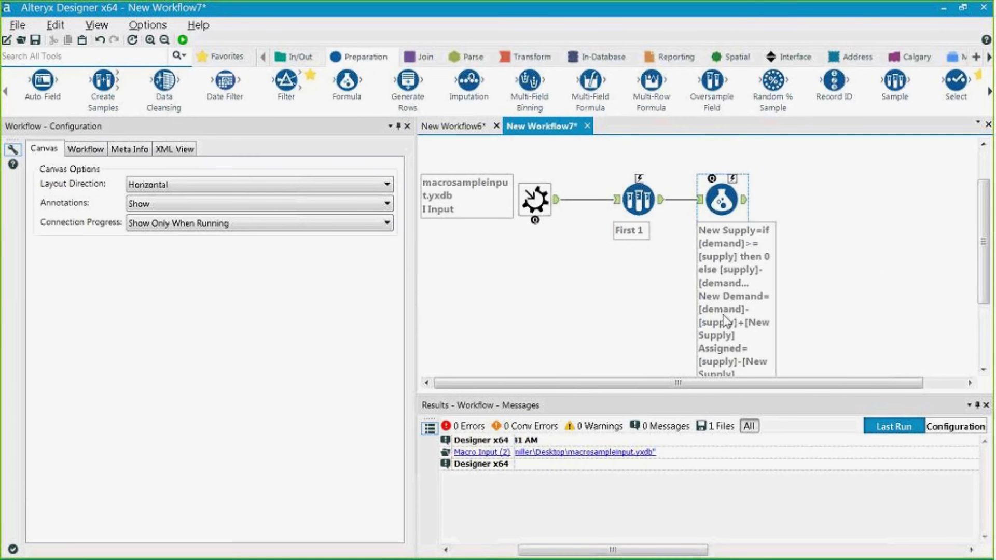
{"action": "left_click", "coordinate": [838, 274]}
{"action": "scroll", "coordinate": [838, 274], "scroll_direction": "up", "scroll_amount": 1}
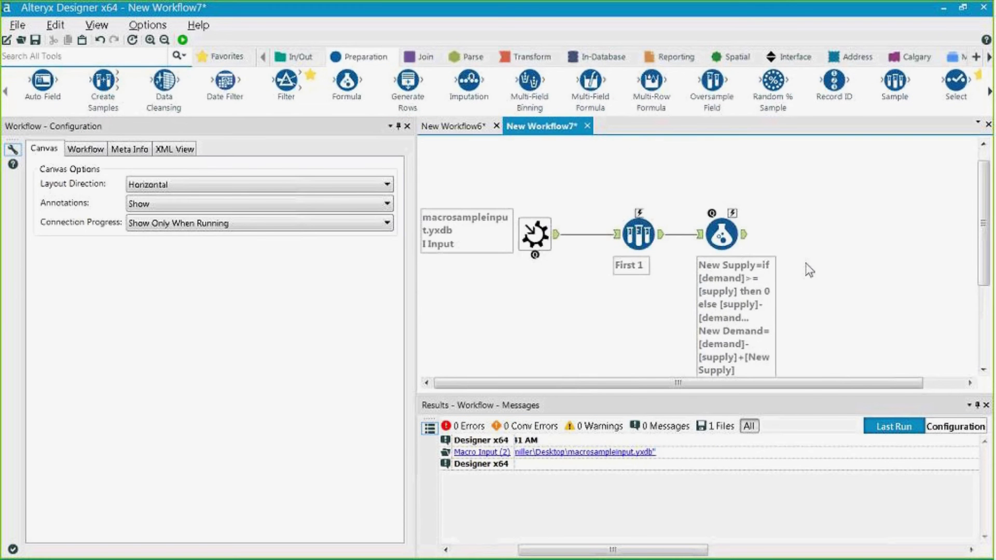
{"action": "scroll", "coordinate": [805, 262], "scroll_direction": "down", "scroll_amount": 1}
{"action": "left_click", "coordinate": [672, 175]}
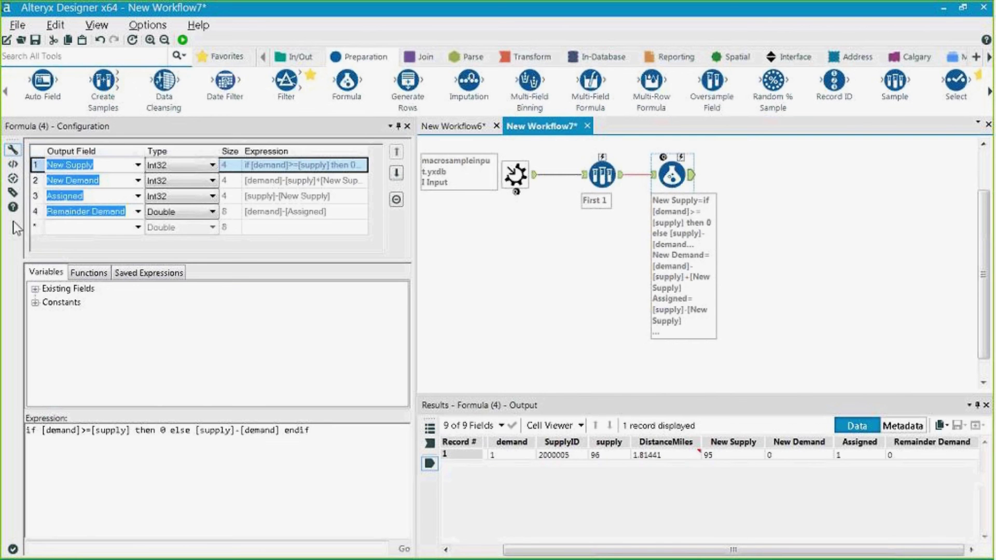
{"action": "left_click", "coordinate": [13, 193]}
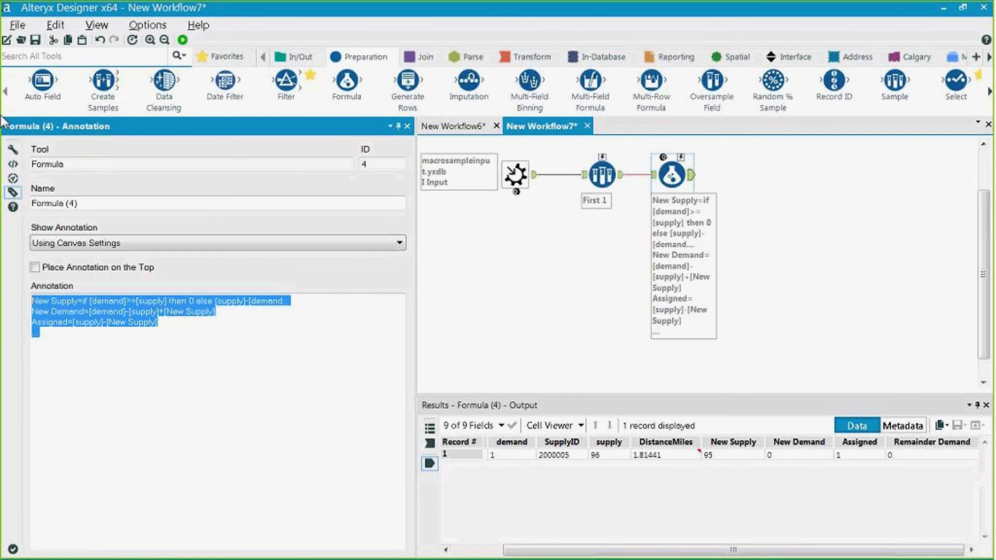
{"action": "type", "text": "Calulc"}
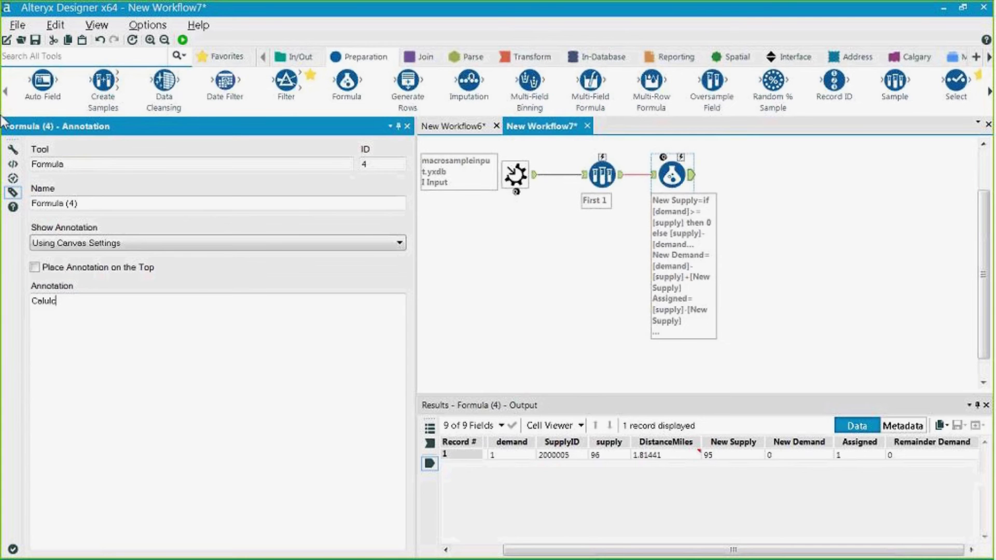
{"action": "type", "text": "ations for supply and demand"}
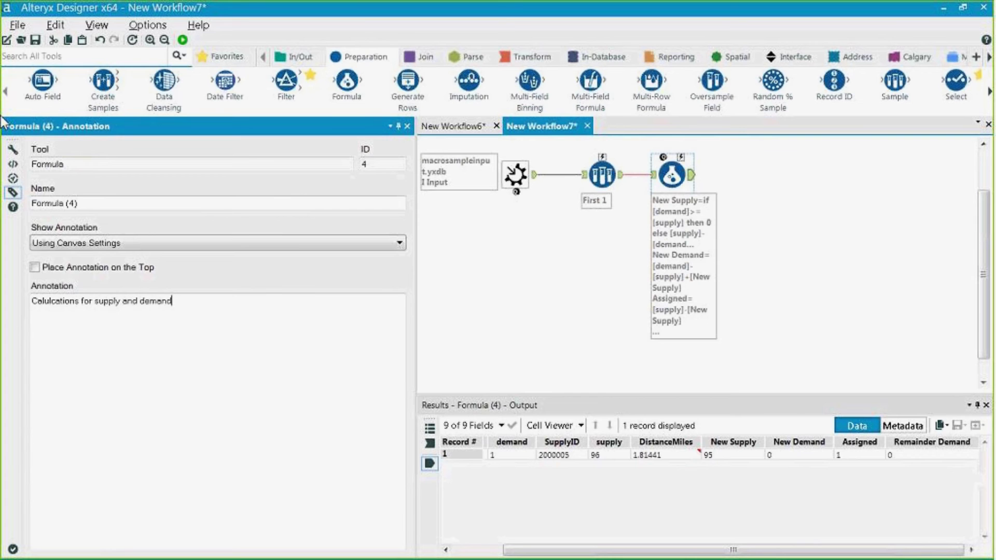
{"action": "left_click", "coordinate": [809, 222]}
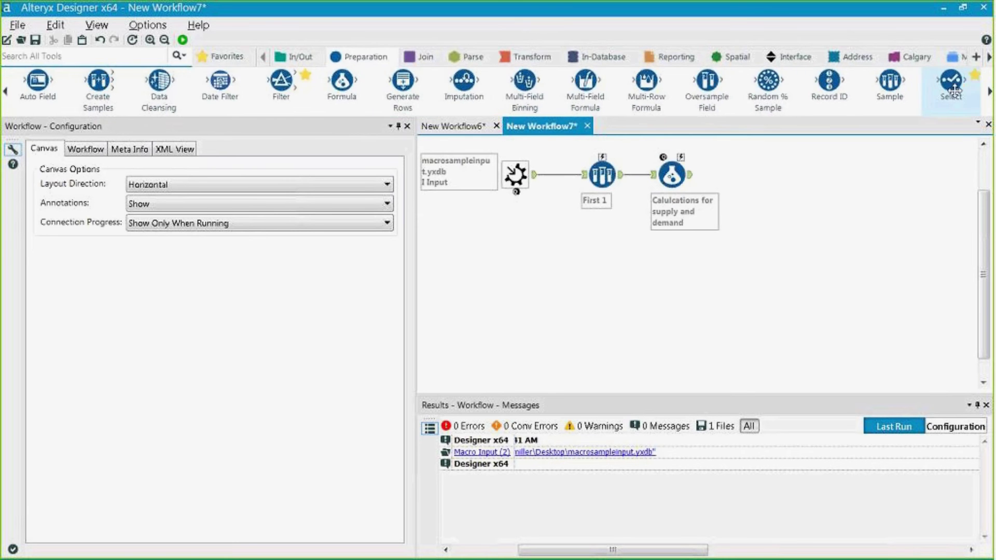
Step: Add a Select tool after the Formula tool and move SupplyID to the first position in its field list
{"action": "left_click_drag", "start_coordinate": [954, 82], "coordinate": [777, 175]}
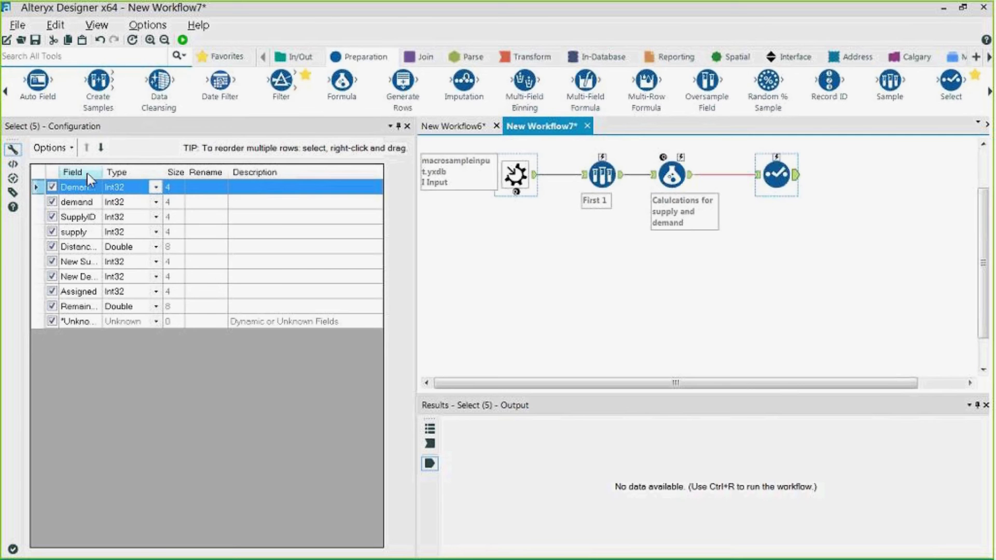
{"action": "left_click_drag", "start_coordinate": [153, 185], "coordinate": [154, 185]}
{"action": "left_click", "coordinate": [109, 217]}
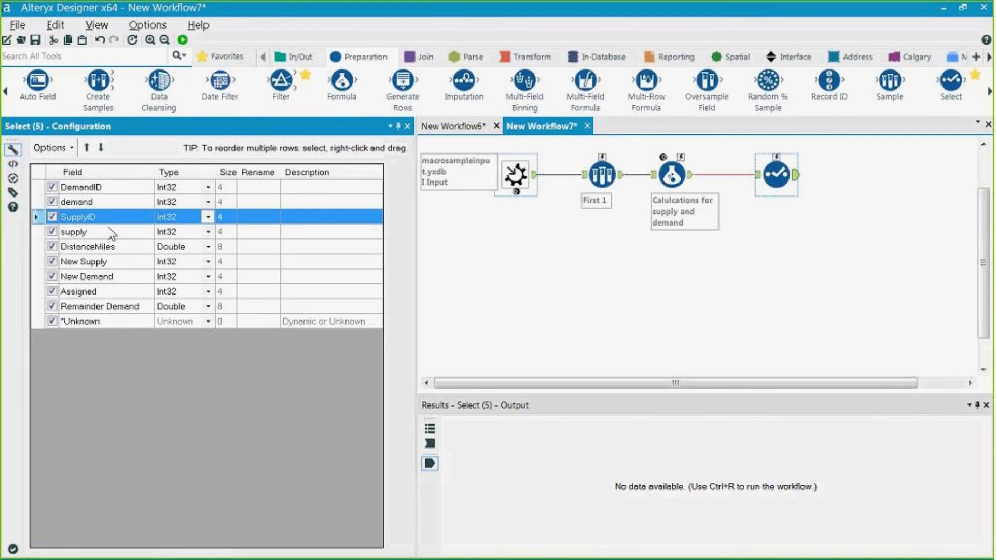
{"action": "left_click", "coordinate": [109, 231], "text": "shift"}
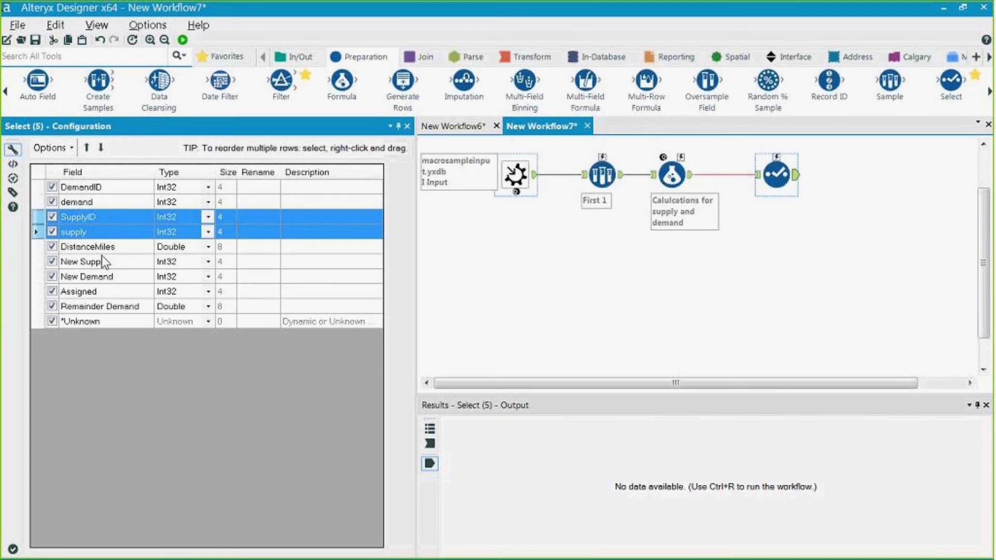
{"action": "left_click_drag", "start_coordinate": [102, 261], "coordinate": [102, 186]}
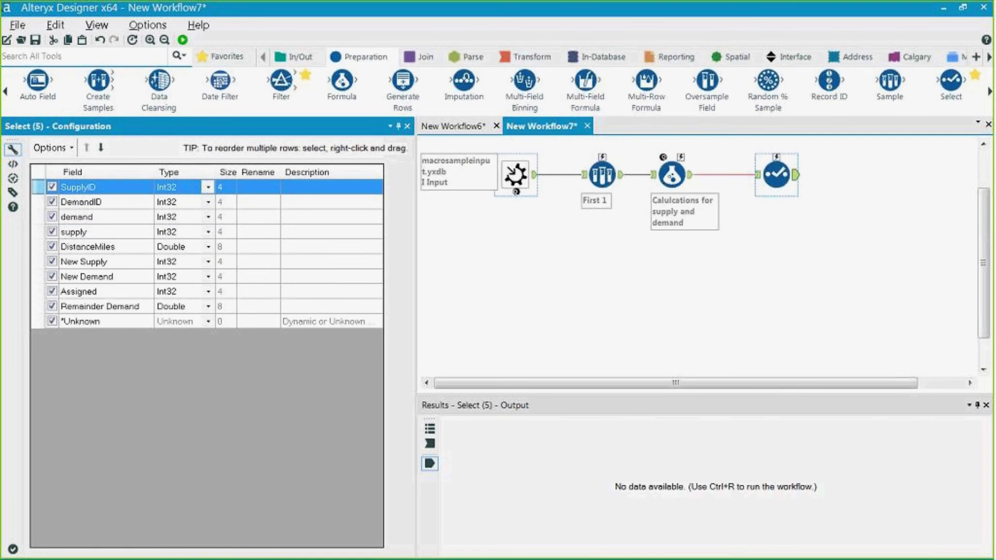
Step: Exclude the supply field in the Select tool and move New Supply directly below SupplyID
{"action": "left_click", "coordinate": [52, 232]}
{"action": "left_click", "coordinate": [70, 262]}
{"action": "left_click_drag", "start_coordinate": [79, 210], "coordinate": [81, 201]}
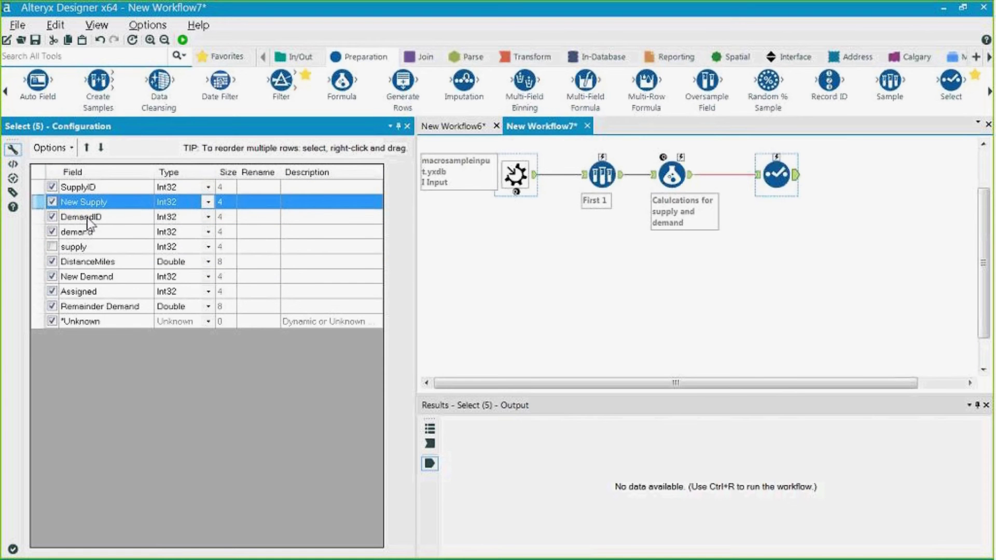
Step: Exclude the New Demand field in the Select tool and move DistanceMiles below Remainder Demand
{"action": "left_click", "coordinate": [88, 219]}
{"action": "left_click", "coordinate": [84, 233]}
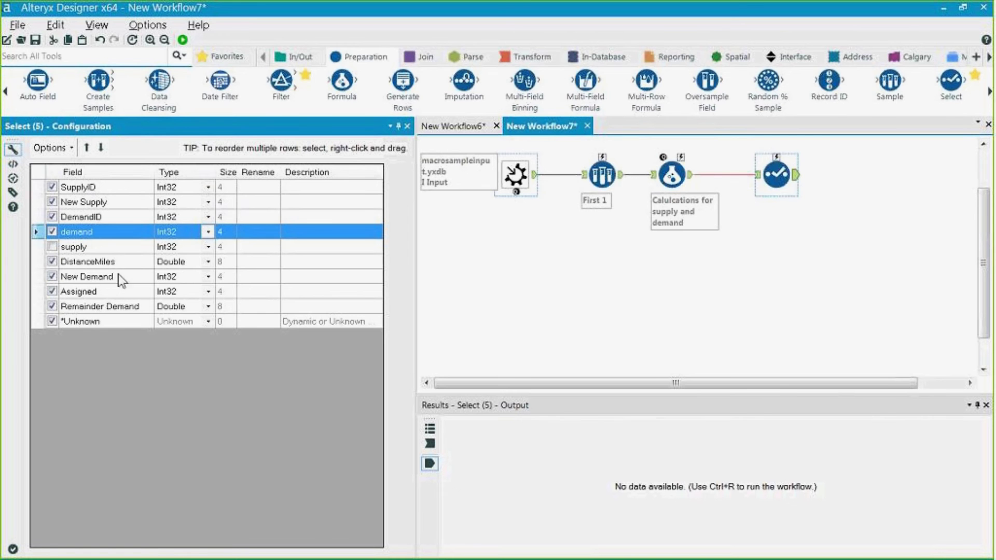
{"action": "left_click", "coordinate": [108, 290]}
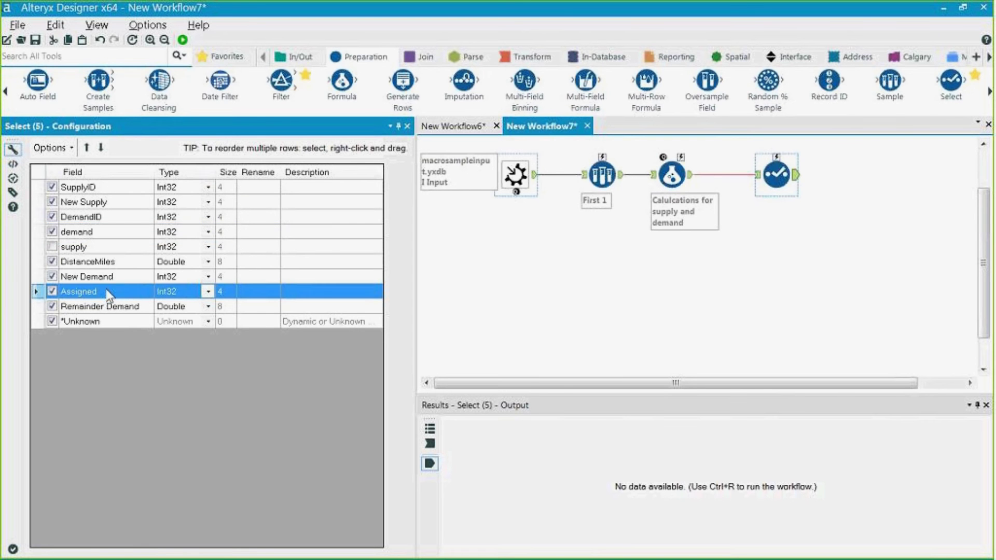
{"action": "left_click", "coordinate": [51, 277]}
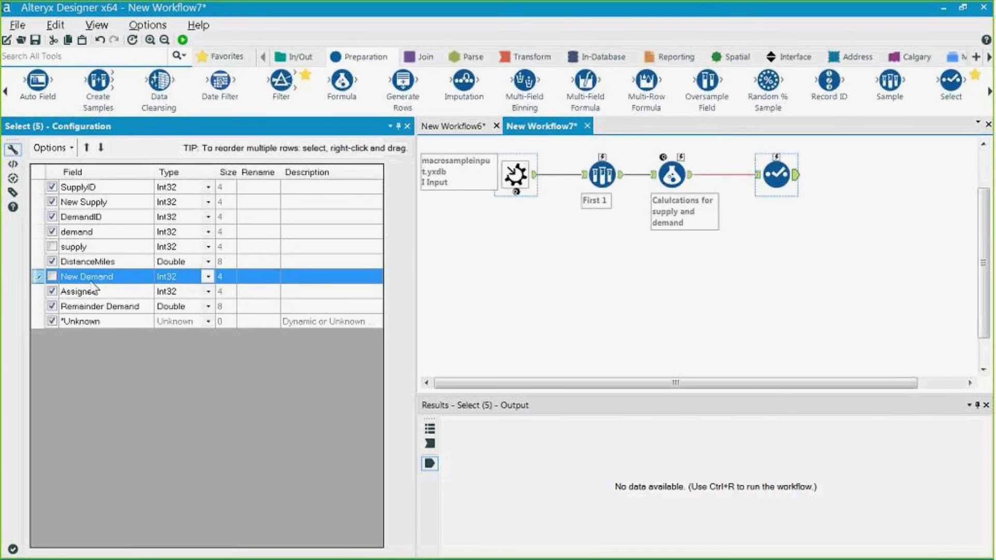
{"action": "left_click", "coordinate": [92, 261]}
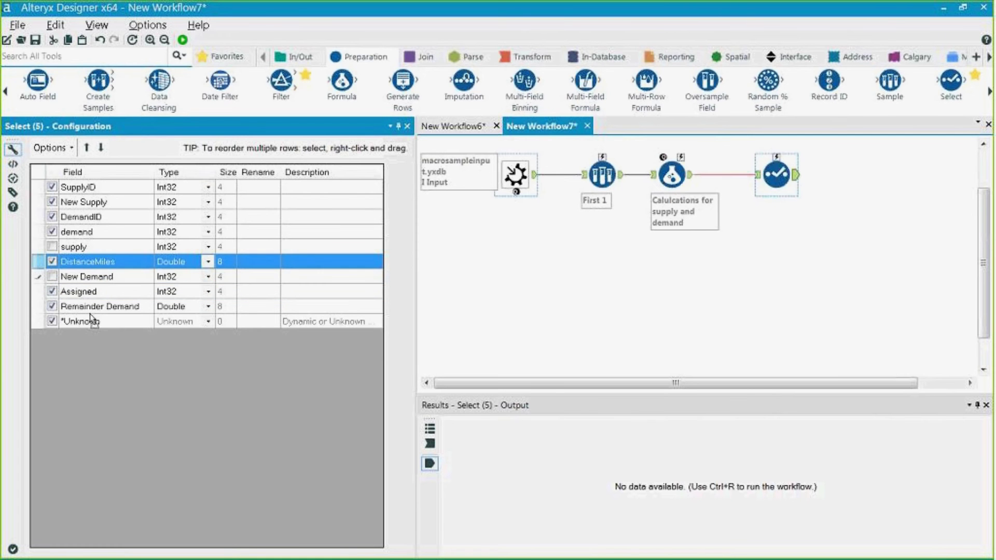
{"action": "left_click_drag", "start_coordinate": [91, 317], "coordinate": [92, 321]}
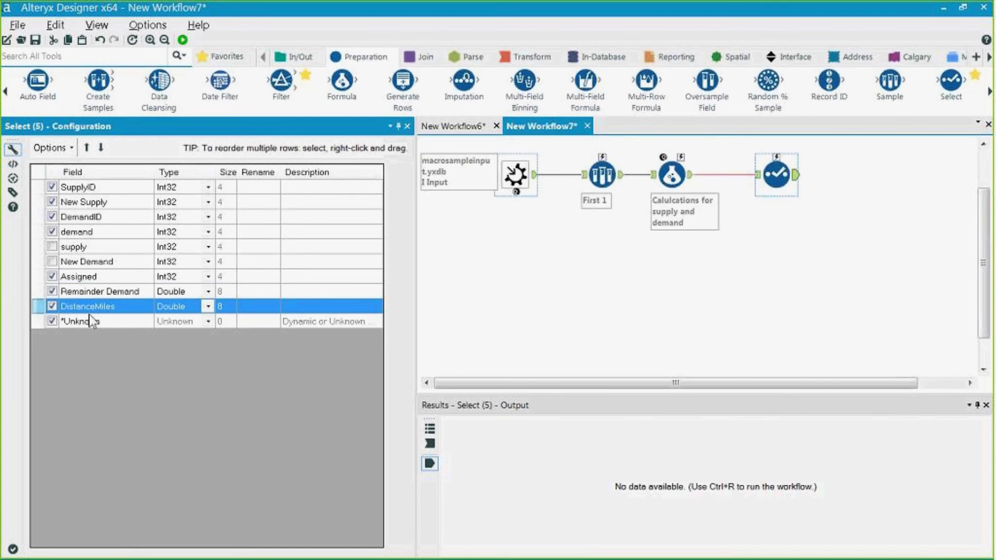
Step: Run the workflow and examine each field of the Select tool's output record, from SupplyID through DistanceMiles
{"action": "left_click", "coordinate": [183, 39]}
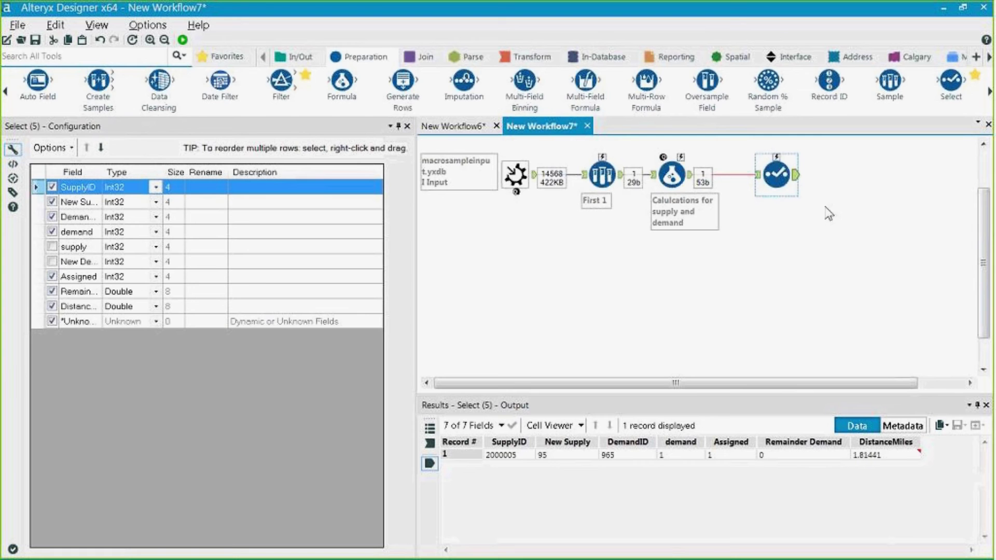
{"action": "left_click", "coordinate": [513, 457]}
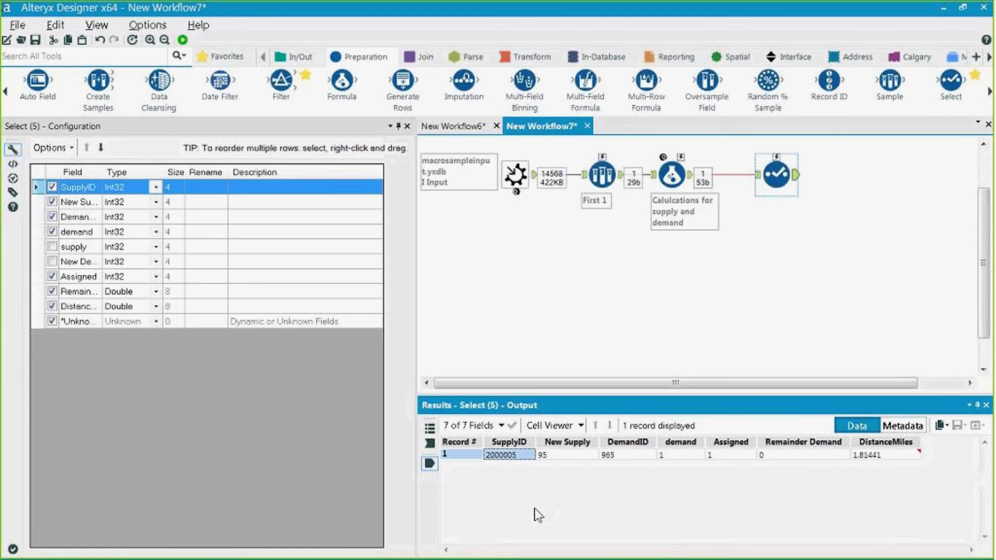
{"action": "left_click", "coordinate": [566, 455]}
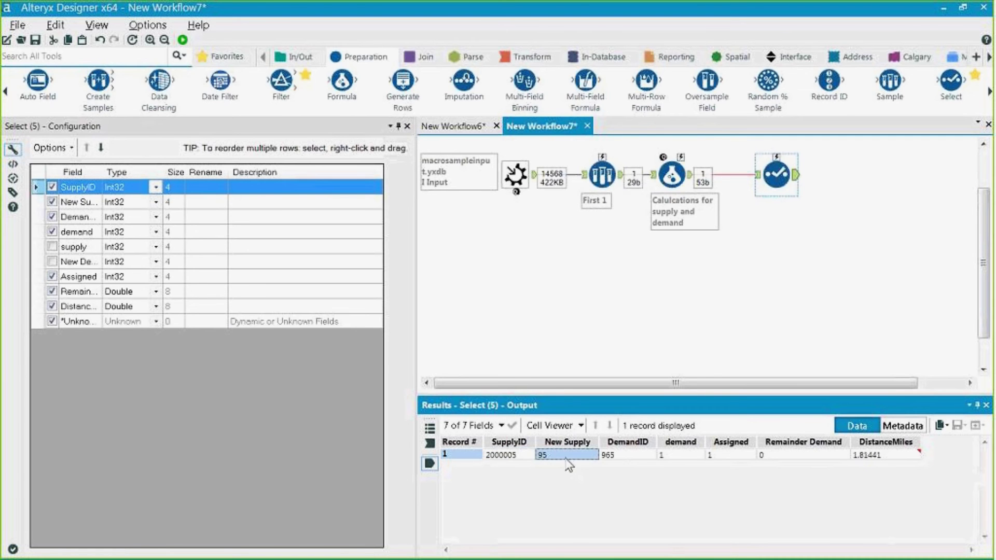
{"action": "left_click", "coordinate": [630, 455]}
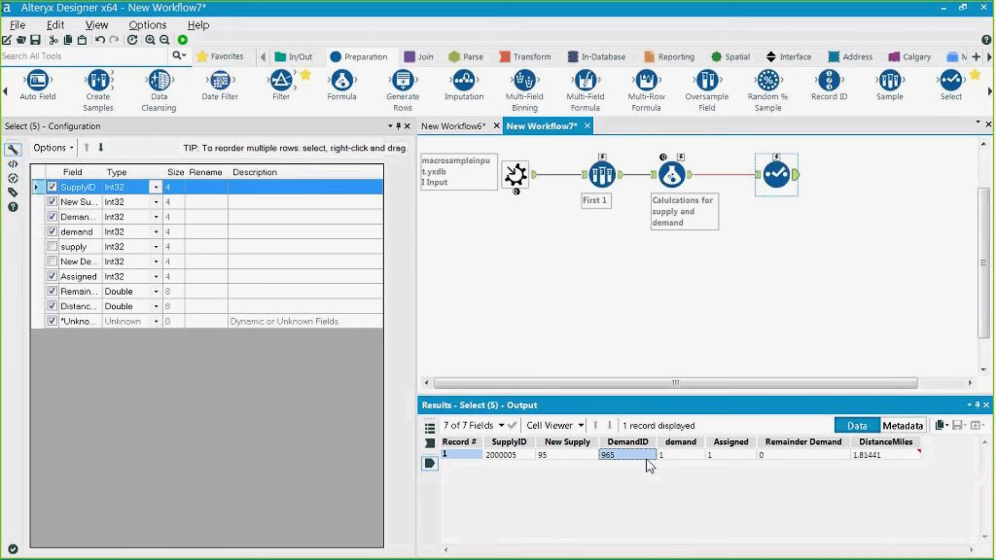
{"action": "left_click", "coordinate": [665, 451]}
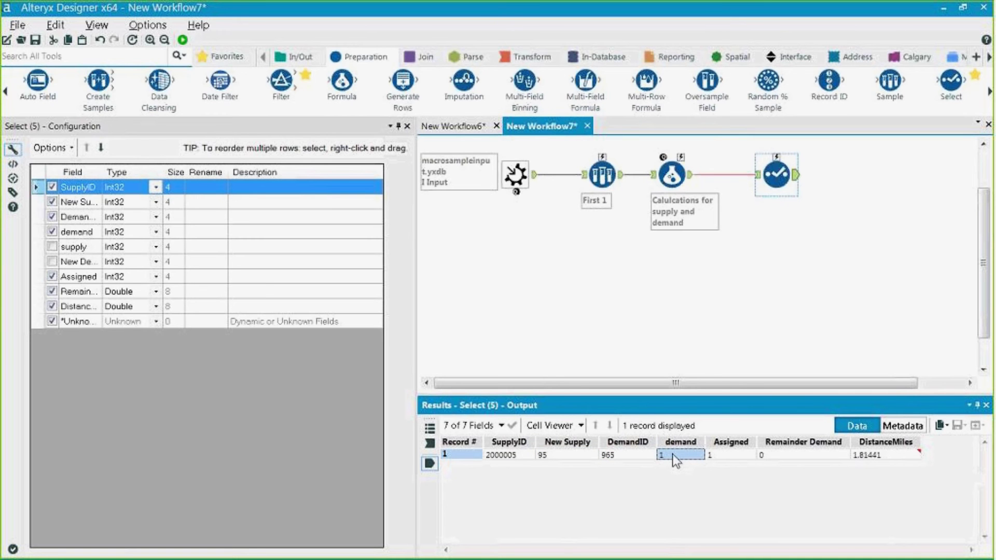
{"action": "left_click", "coordinate": [733, 455]}
{"action": "left_click", "coordinate": [828, 457]}
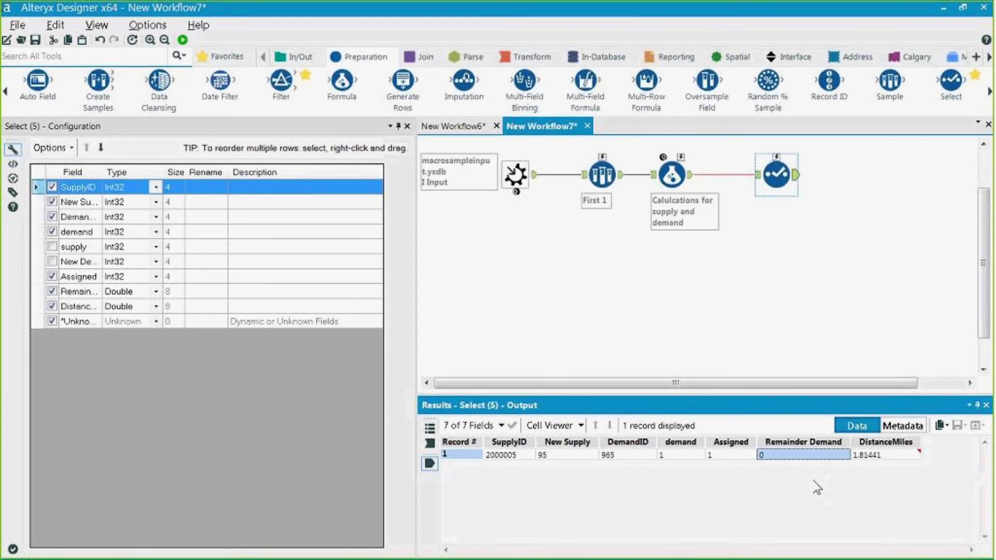
{"action": "left_click", "coordinate": [877, 457]}
Step: Add a Macro Output tool connected to the output of the Select tool
{"action": "left_click_drag", "start_coordinate": [792, 182], "coordinate": [784, 183]}
{"action": "left_click", "coordinate": [797, 57]}
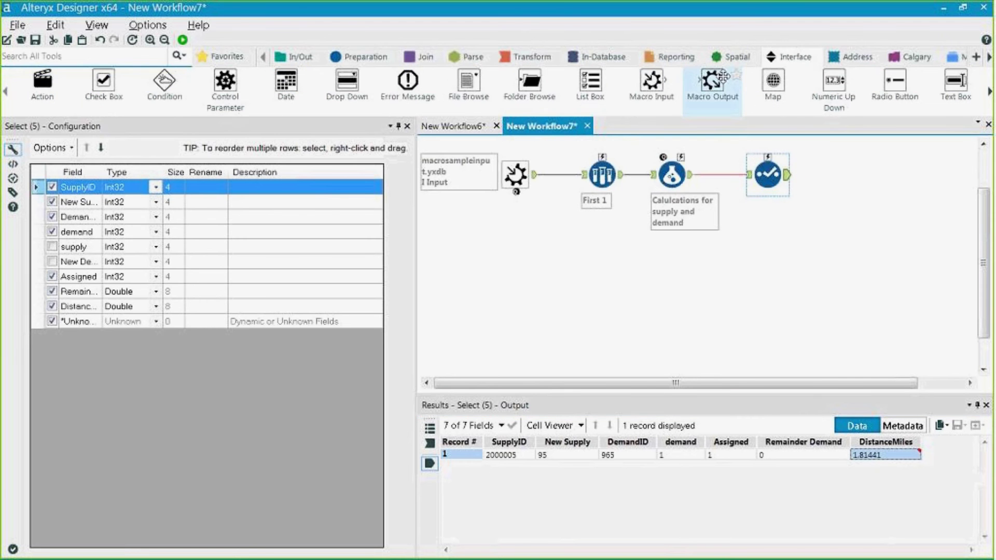
{"action": "left_click_drag", "start_coordinate": [712, 82], "coordinate": [854, 176]}
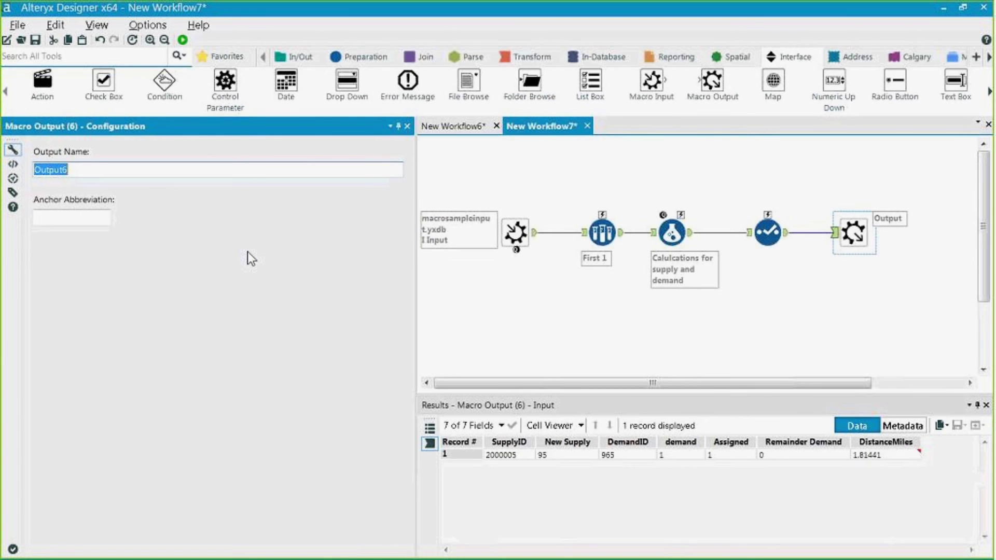
Step: Set the Macro Output's name to FinalOut and its anchor abbreviation to O
{"action": "type", "text": "F"}
{"action": "key", "text": "BackSpace"}
{"action": "type", "text": "FinalOut"}
{"action": "left_click", "coordinate": [77, 219]}
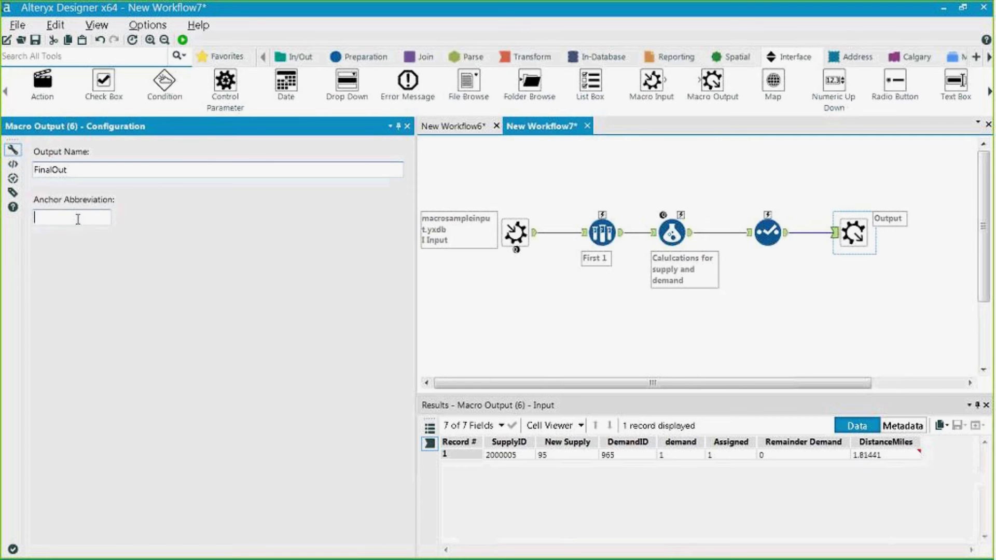
{"action": "type", "text": "O"}
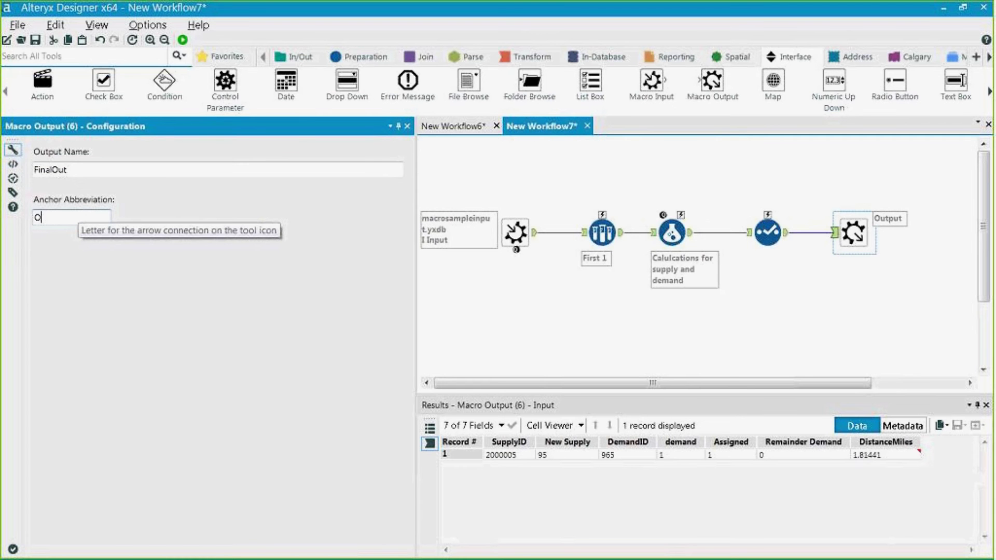
{"action": "left_click", "coordinate": [792, 366]}
Step: Open the configuration of the Formula tool that calculates supply and demand
{"action": "left_click", "coordinate": [672, 233]}
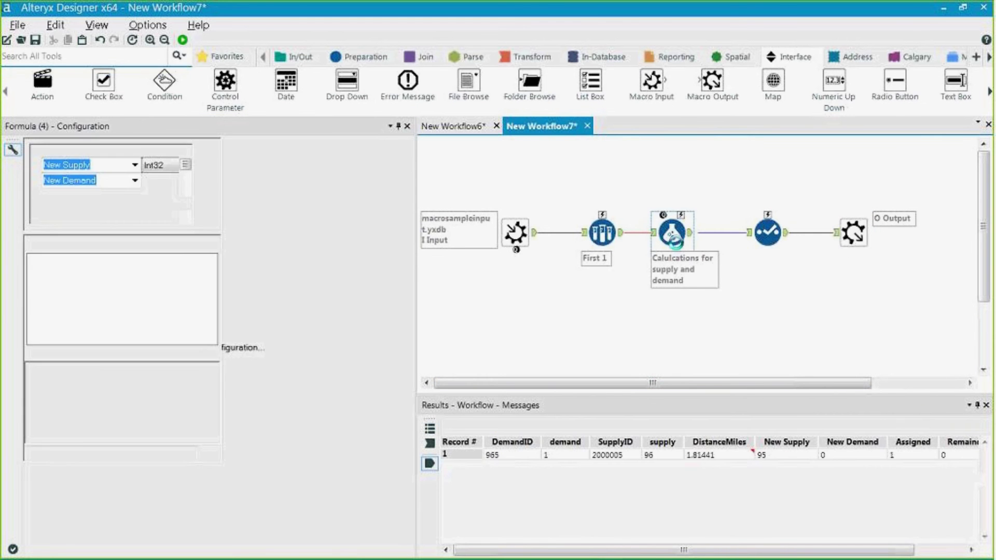
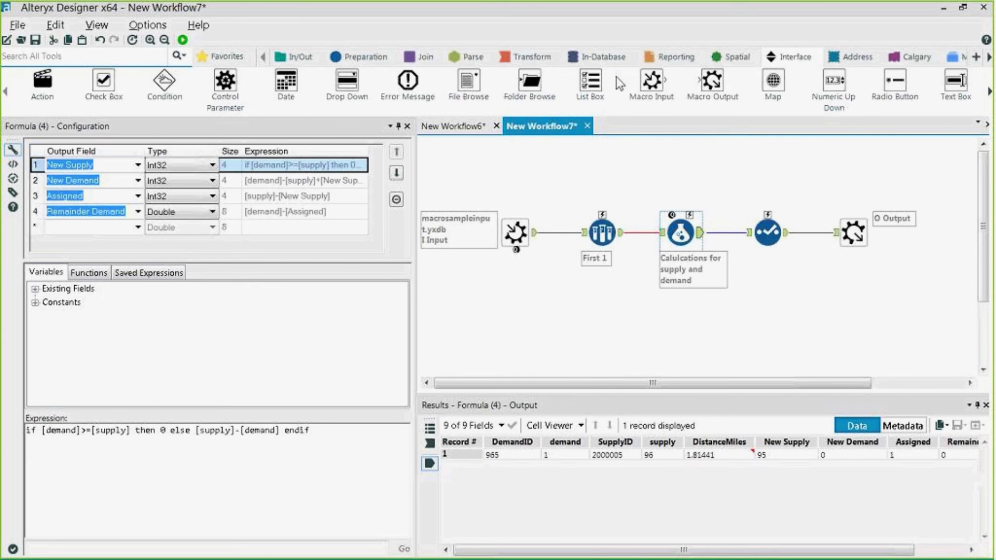
Step: Add a Join tool below the main stream, feeding the Formula output into its right input and the Macro Input into its left input
{"action": "left_click", "coordinate": [424, 57]}
{"action": "left_click_drag", "start_coordinate": [395, 82], "coordinate": [732, 320]}
{"action": "left_click_drag", "start_coordinate": [700, 232], "coordinate": [752, 311]}
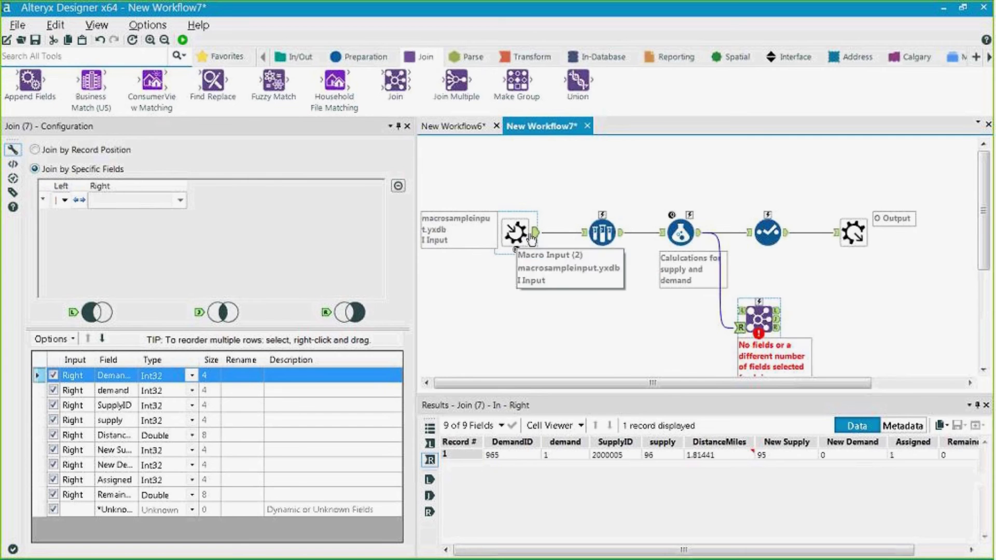
{"action": "left_click_drag", "start_coordinate": [533, 239], "coordinate": [739, 311]}
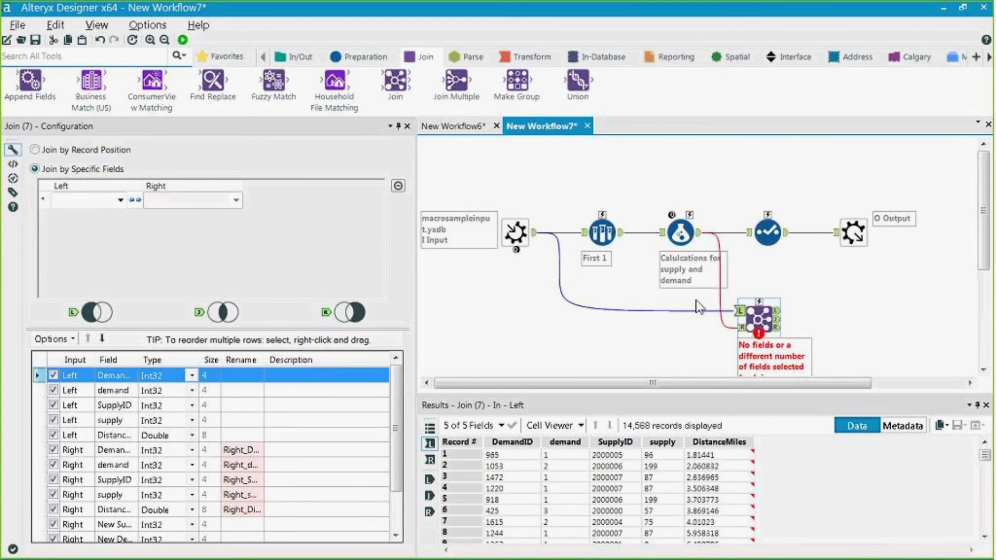
Step: Join the two inputs by specific fields, matching DemandID to DemandID and SupplyID to SupplyID
{"action": "left_click", "coordinate": [121, 200]}
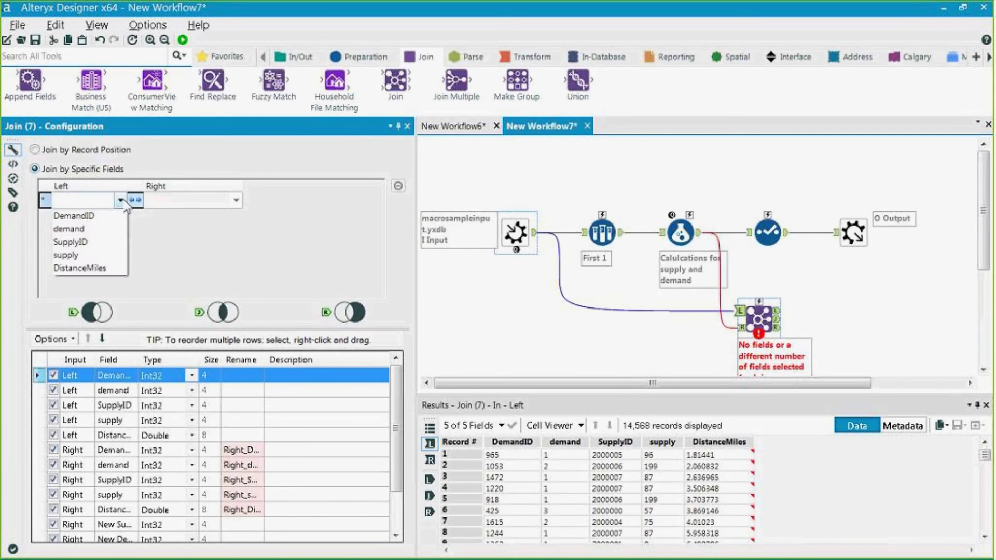
{"action": "left_click", "coordinate": [73, 215]}
{"action": "left_click", "coordinate": [121, 217]}
{"action": "left_click", "coordinate": [70, 259]}
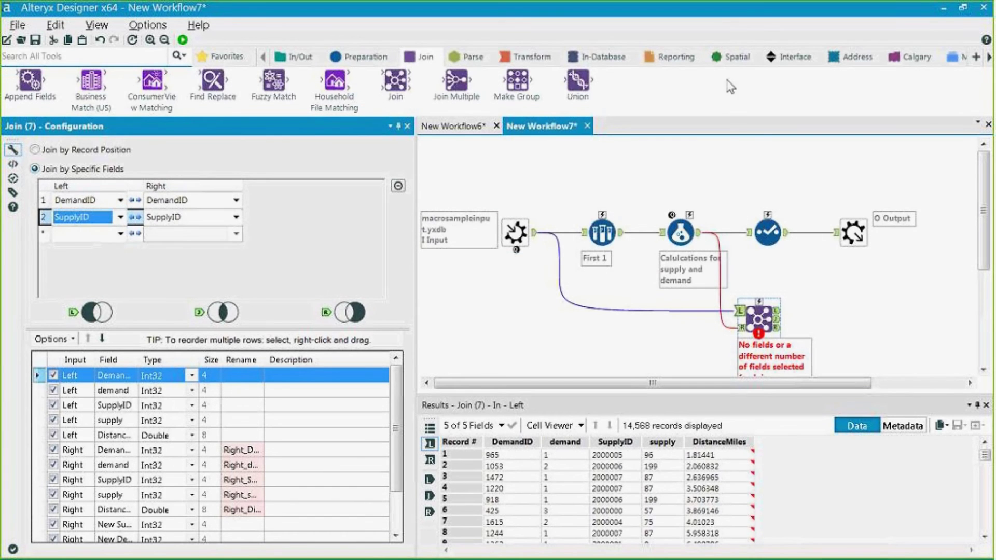
Step: Run the workflow and examine the Join tool's joined and unmatched left outputs, plus the Formula tool's output
{"action": "key", "text": "ctrl+r"}
{"action": "left_click", "coordinate": [779, 332]}
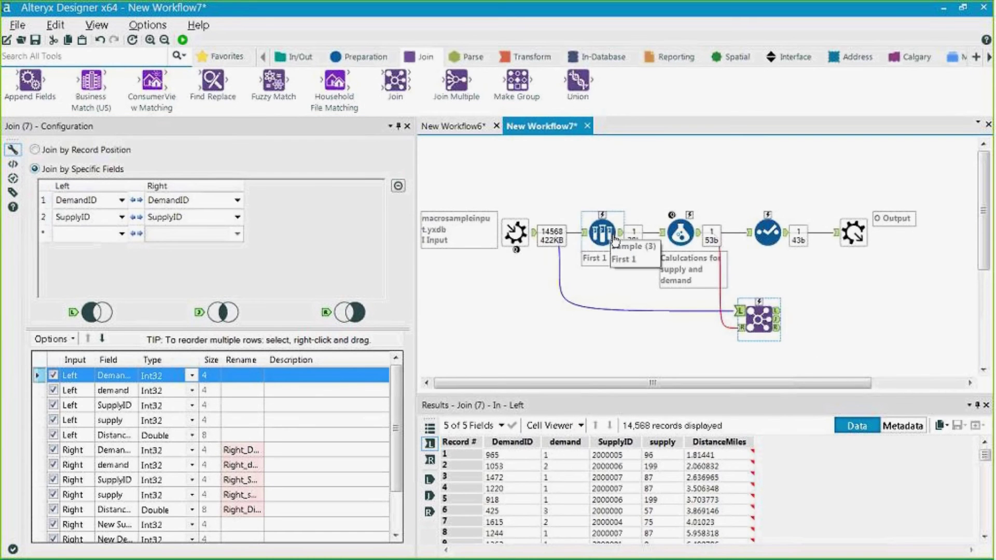
{"action": "left_click", "coordinate": [777, 318]}
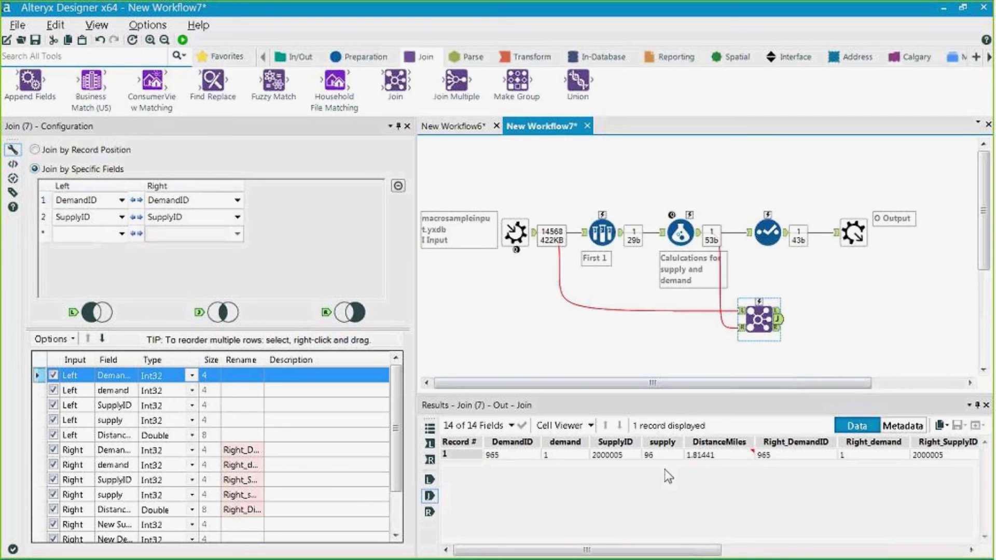
{"action": "left_click", "coordinate": [497, 455]}
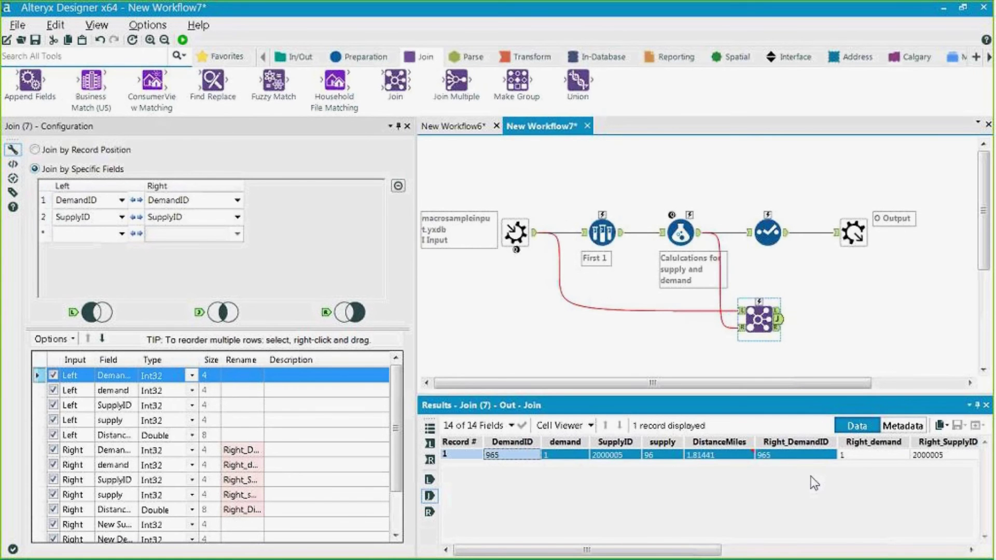
{"action": "left_click", "coordinate": [778, 311]}
{"action": "left_click", "coordinate": [527, 458]}
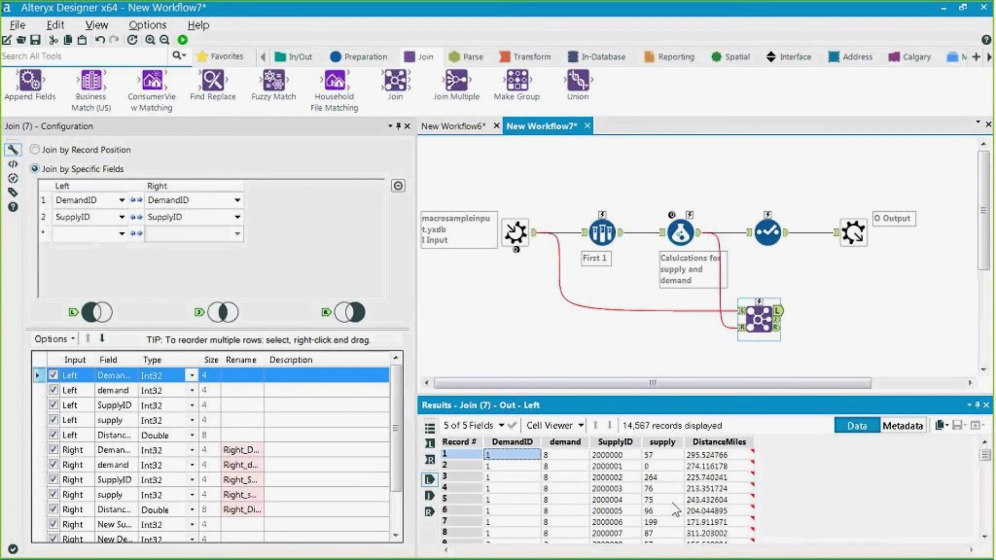
{"action": "left_click", "coordinate": [675, 229]}
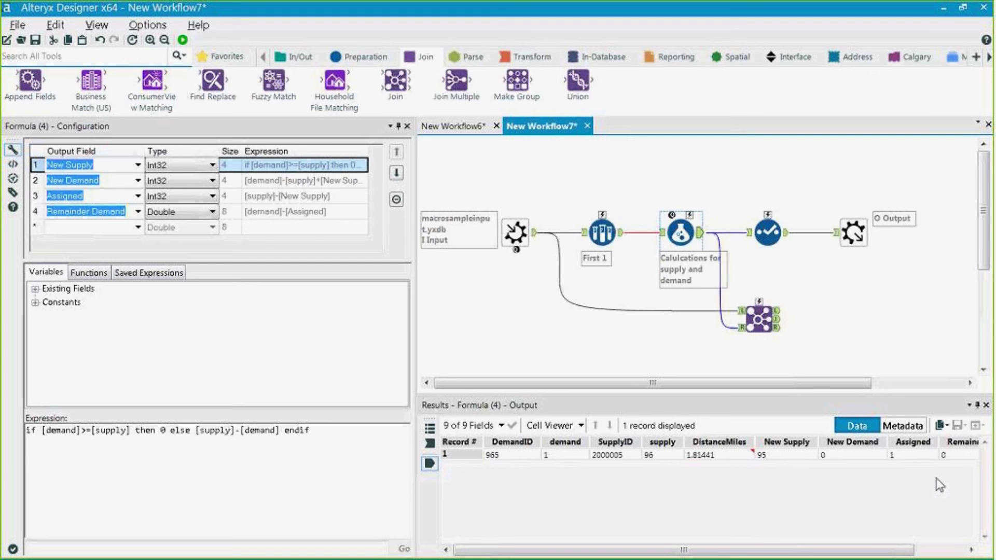
{"action": "key", "text": "alt+Tab"}
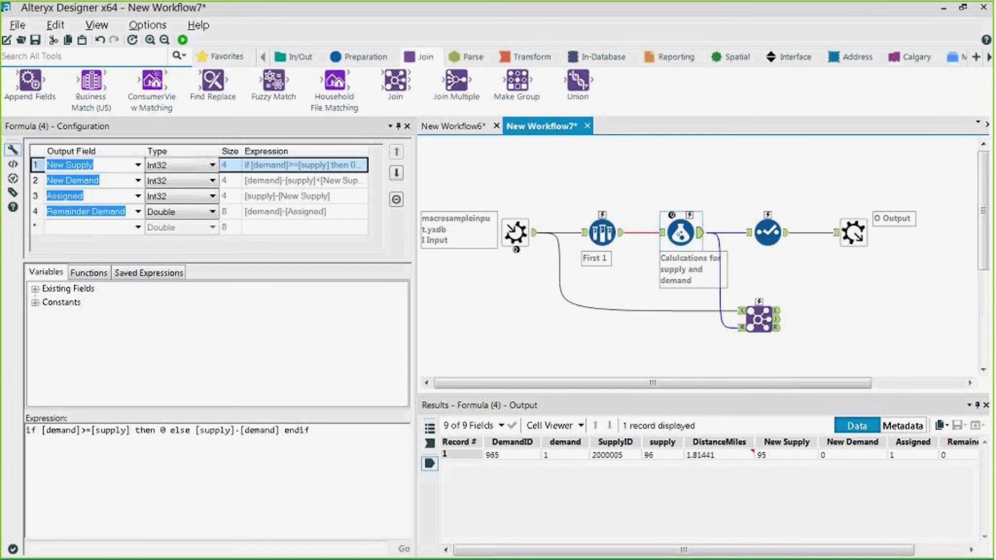
Step: Add a second Join fed by the first Join's left output and the Formula output, matching both inputs on SupplyID
{"action": "left_click_drag", "start_coordinate": [395, 81], "coordinate": [887, 323]}
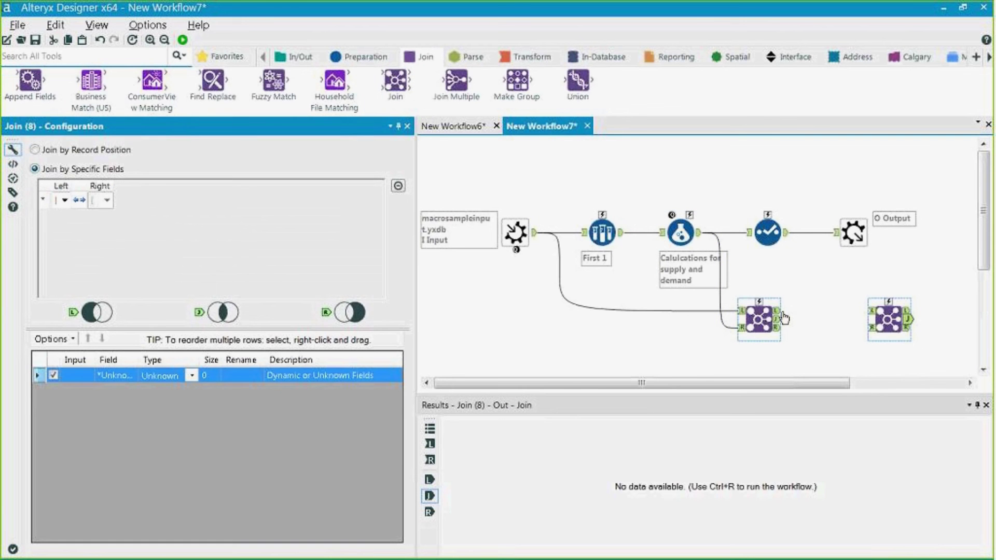
{"action": "left_click_drag", "start_coordinate": [783, 317], "coordinate": [870, 311]}
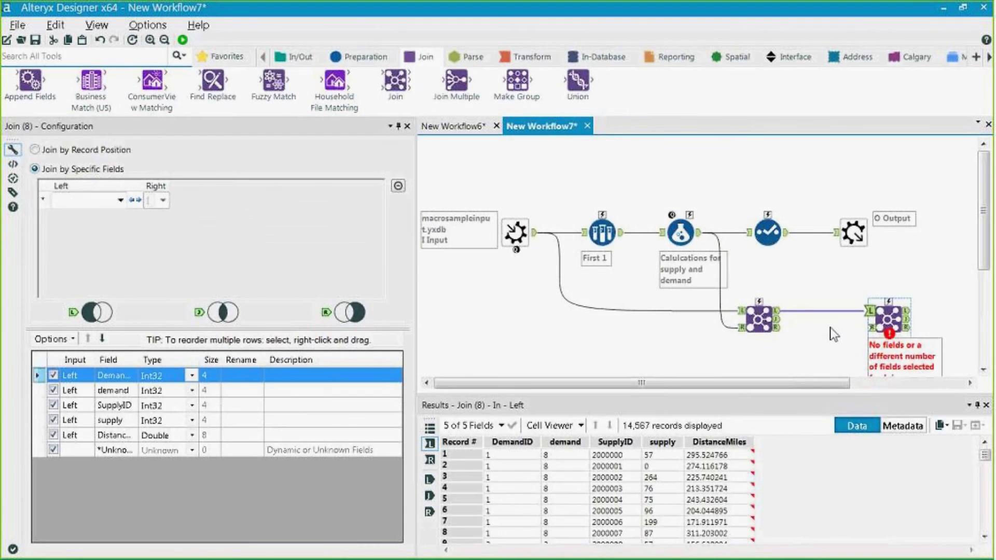
{"action": "left_click", "coordinate": [685, 239]}
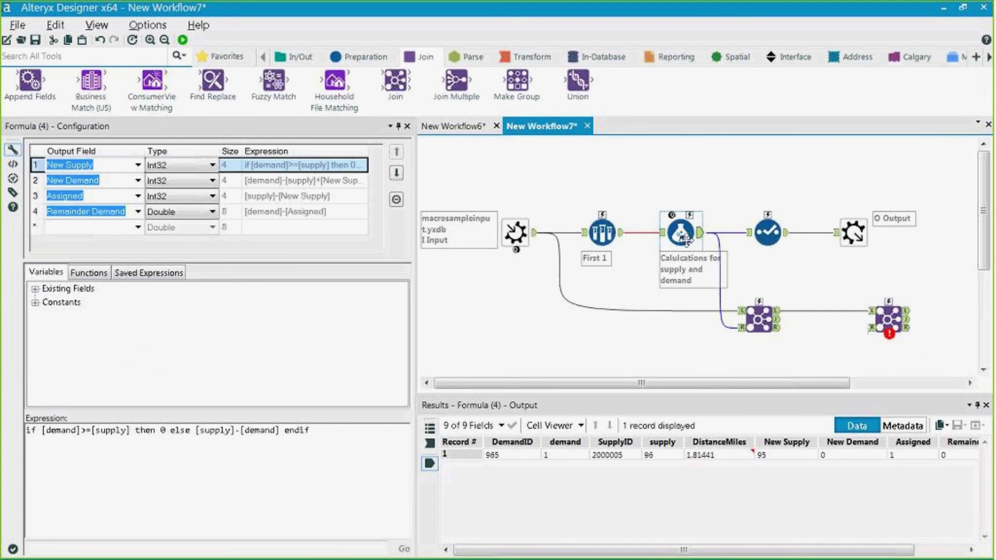
{"action": "left_click_drag", "start_coordinate": [703, 238], "coordinate": [882, 324]}
{"action": "left_click", "coordinate": [882, 323]}
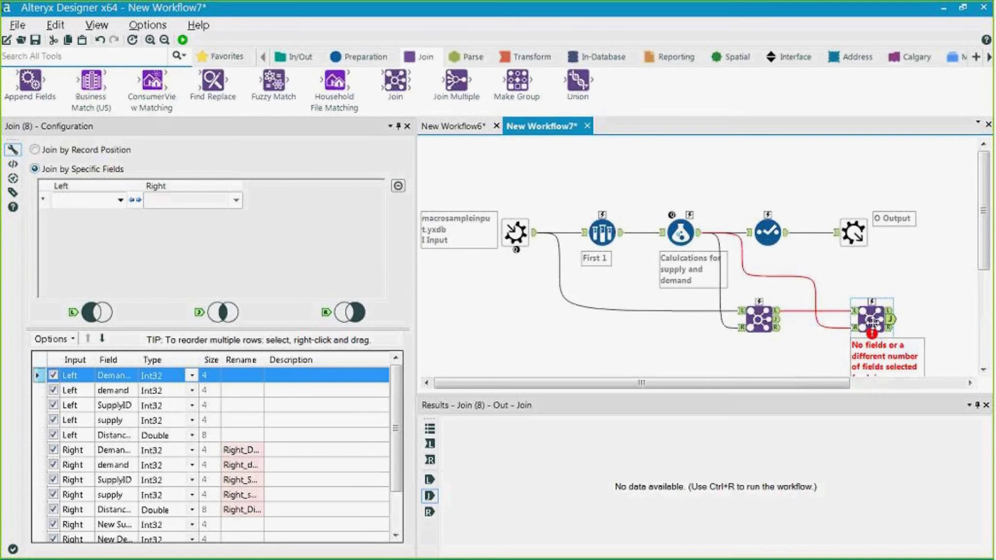
{"action": "left_click", "coordinate": [120, 199]}
{"action": "left_click", "coordinate": [105, 242]}
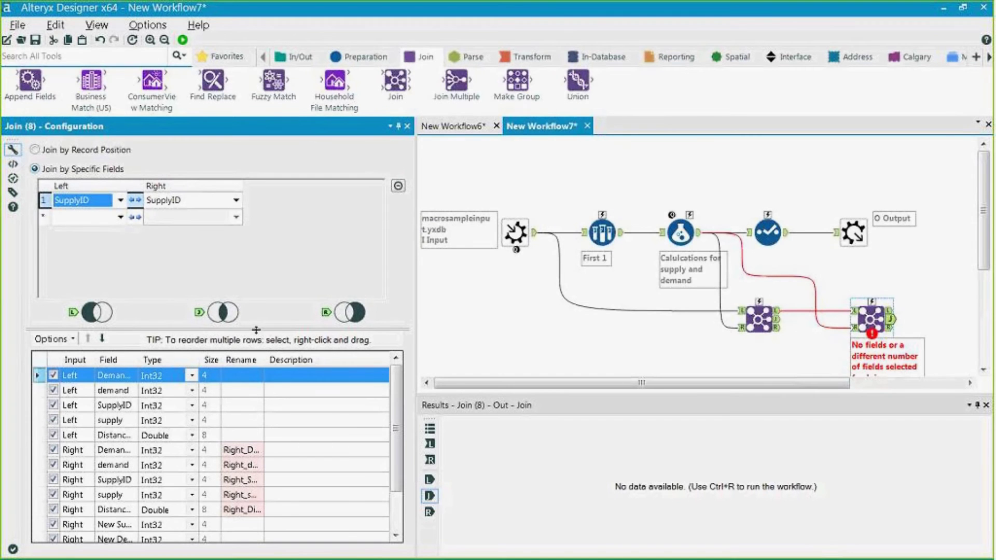
Step: Exclude every right-input field except New Supply from the second Join's output, keeping all the left-input fields
{"action": "left_click_drag", "start_coordinate": [255, 329], "coordinate": [254, 251]}
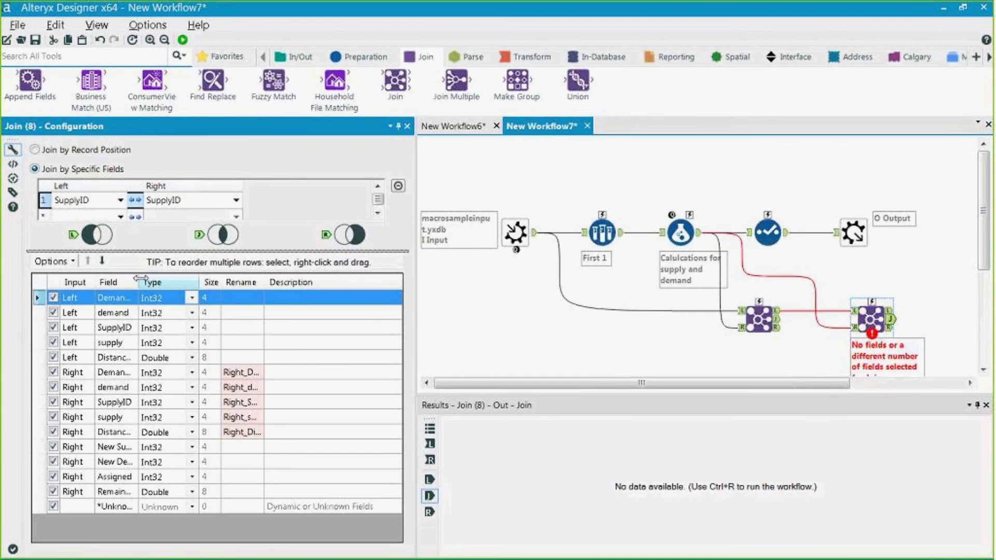
{"action": "left_click_drag", "start_coordinate": [138, 283], "coordinate": [208, 282]}
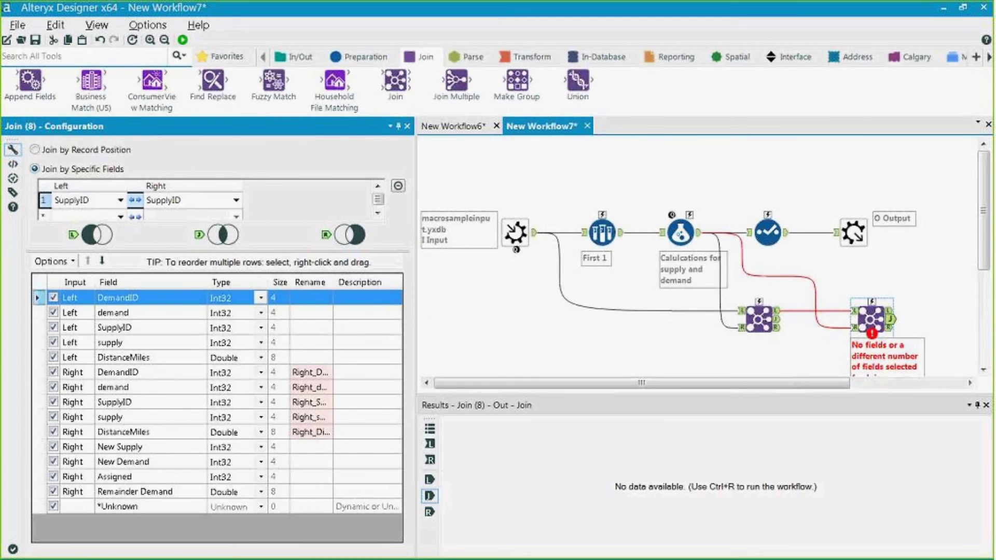
{"action": "left_click", "coordinate": [53, 372]}
{"action": "left_click", "coordinate": [53, 387]}
{"action": "left_click", "coordinate": [53, 402]}
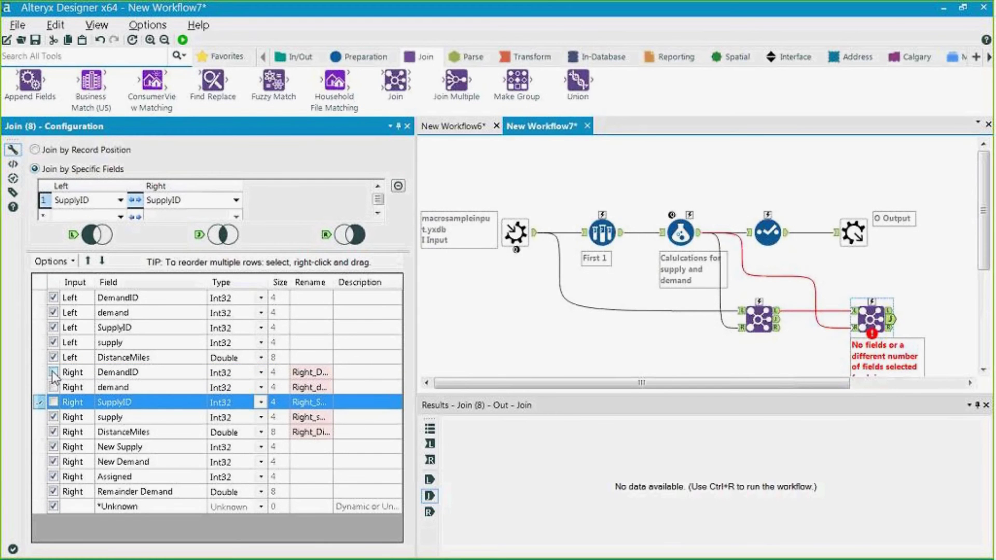
{"action": "left_click", "coordinate": [53, 417]}
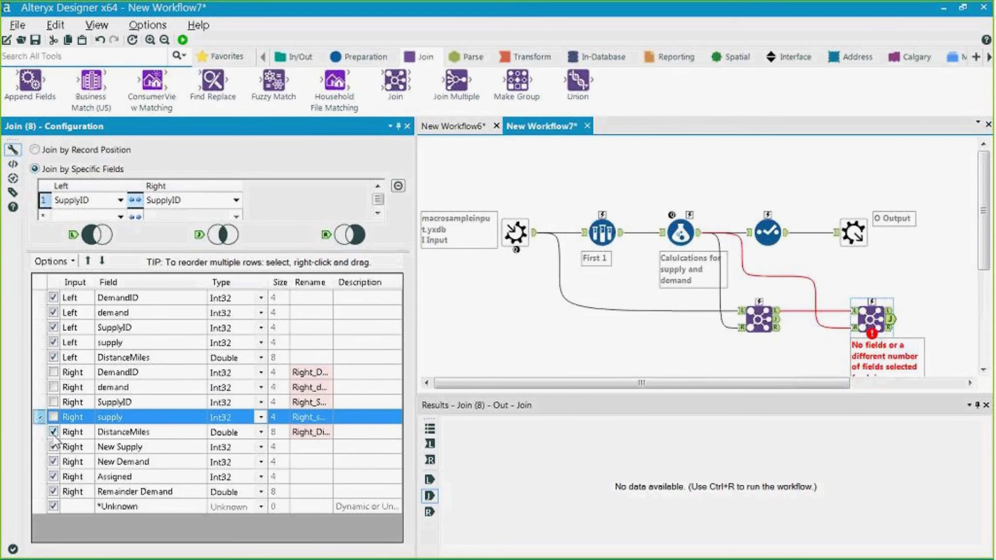
{"action": "left_click", "coordinate": [53, 432]}
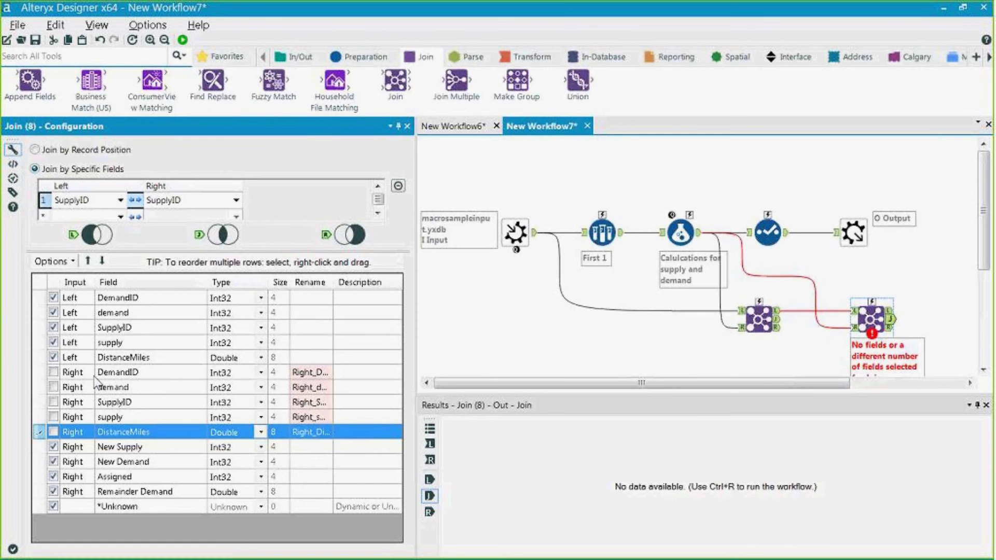
{"action": "left_click", "coordinate": [58, 462]}
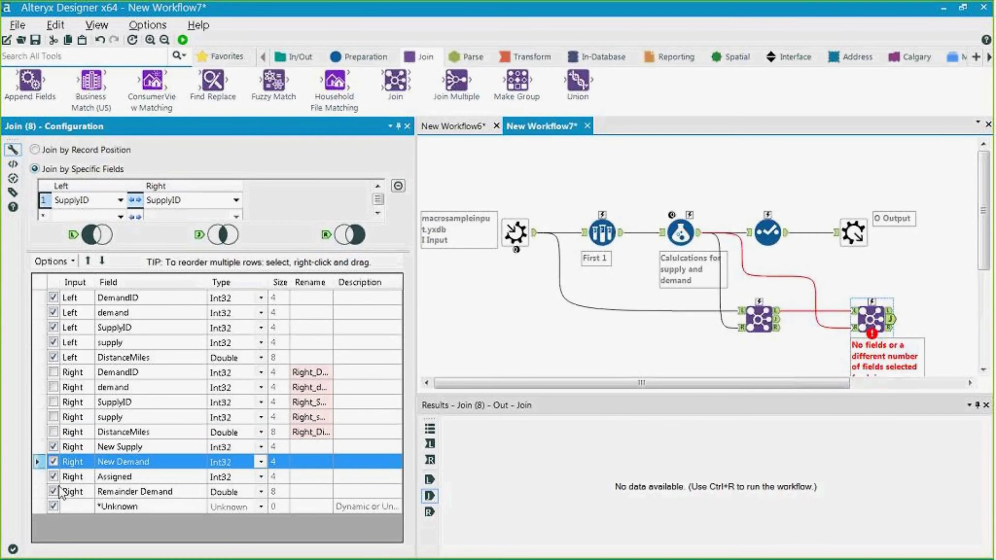
{"action": "left_click", "coordinate": [53, 462]}
{"action": "left_click", "coordinate": [53, 476]}
{"action": "left_click", "coordinate": [52, 476]}
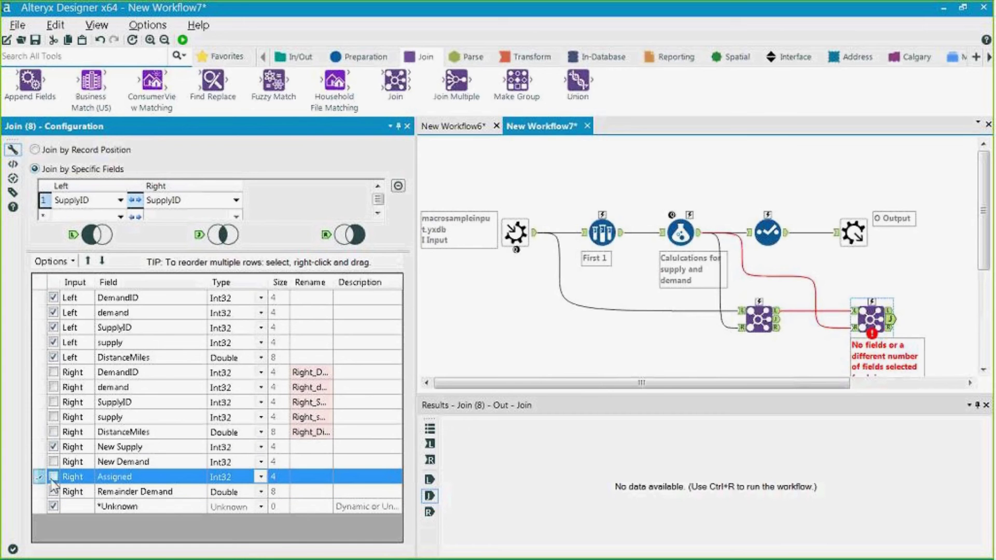
Step: Run the workflow and compare supply with New Supply in the second Join's joined output, also examining its left output
{"action": "left_click", "coordinate": [183, 40]}
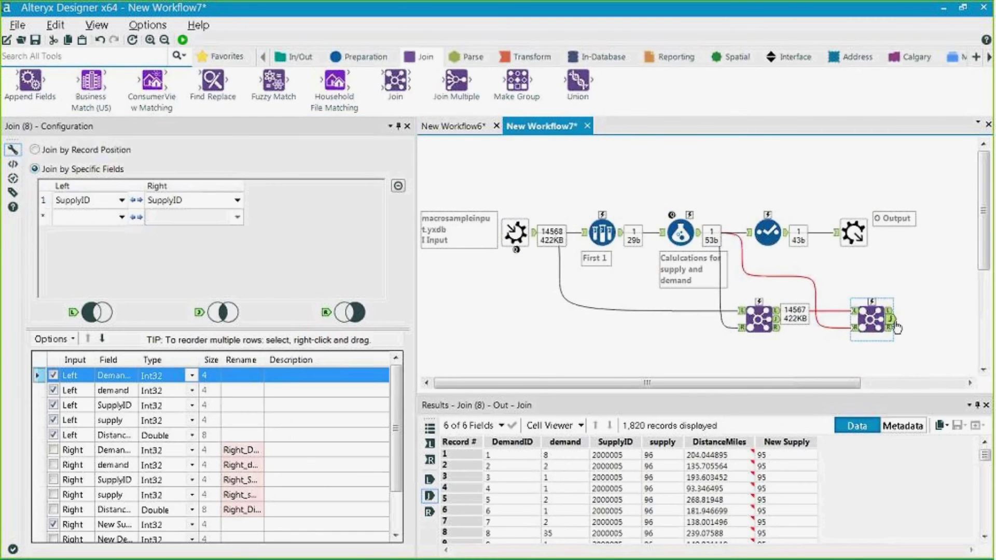
{"action": "left_click", "coordinate": [512, 476]}
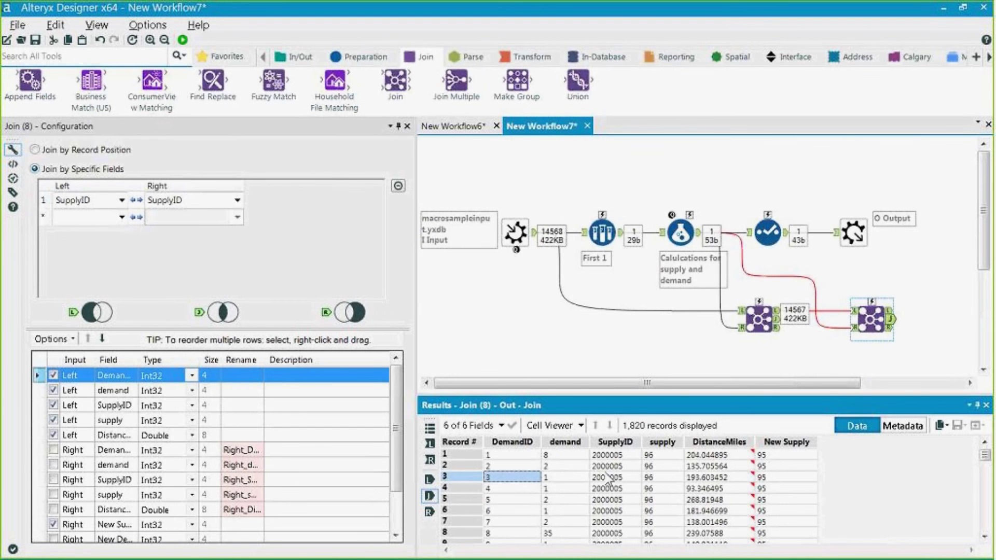
{"action": "left_click_drag", "start_coordinate": [617, 455], "coordinate": [640, 529]}
{"action": "left_click_drag", "start_coordinate": [664, 457], "coordinate": [669, 499]}
{"action": "left_click_drag", "start_coordinate": [809, 464], "coordinate": [805, 496]}
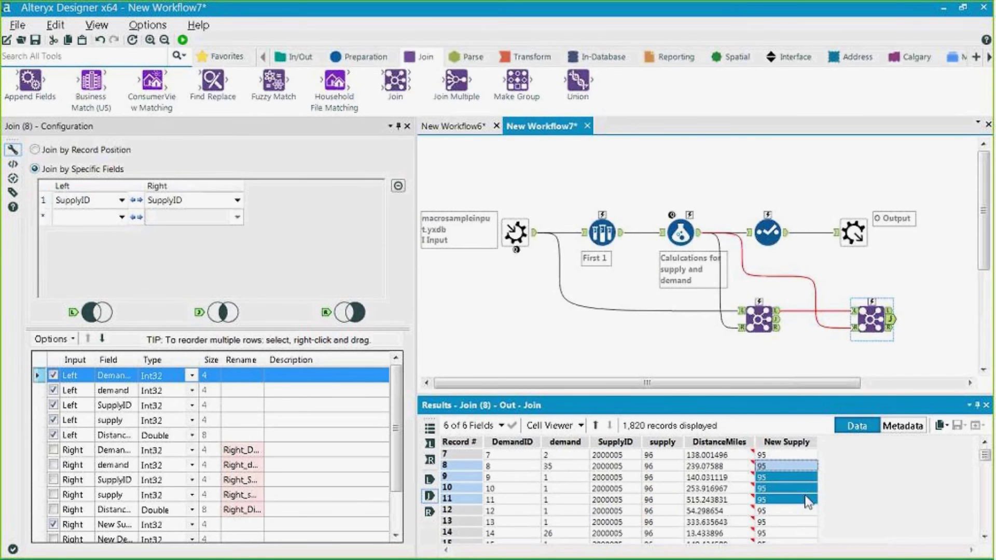
{"action": "left_click_drag", "start_coordinate": [828, 384], "coordinate": [890, 387]}
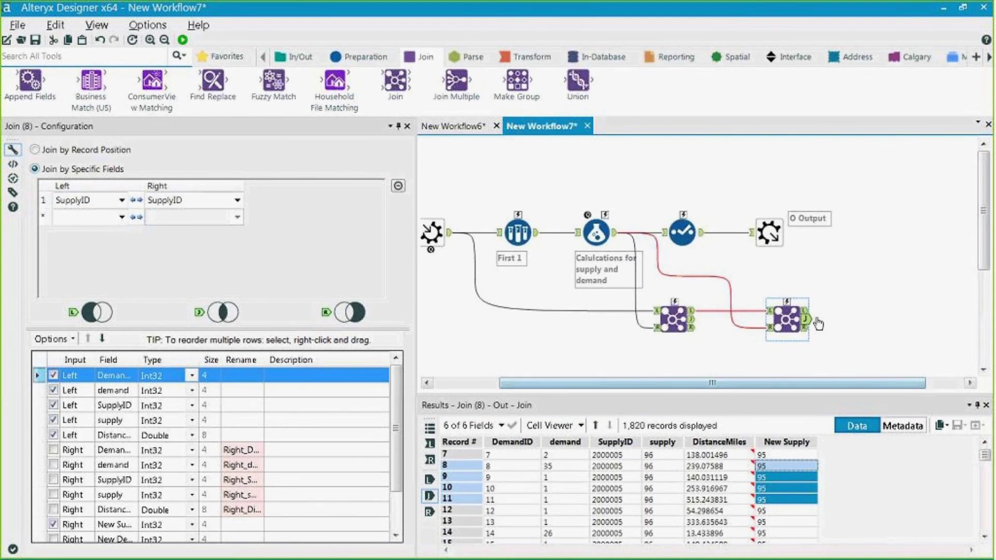
{"action": "left_click", "coordinate": [805, 310]}
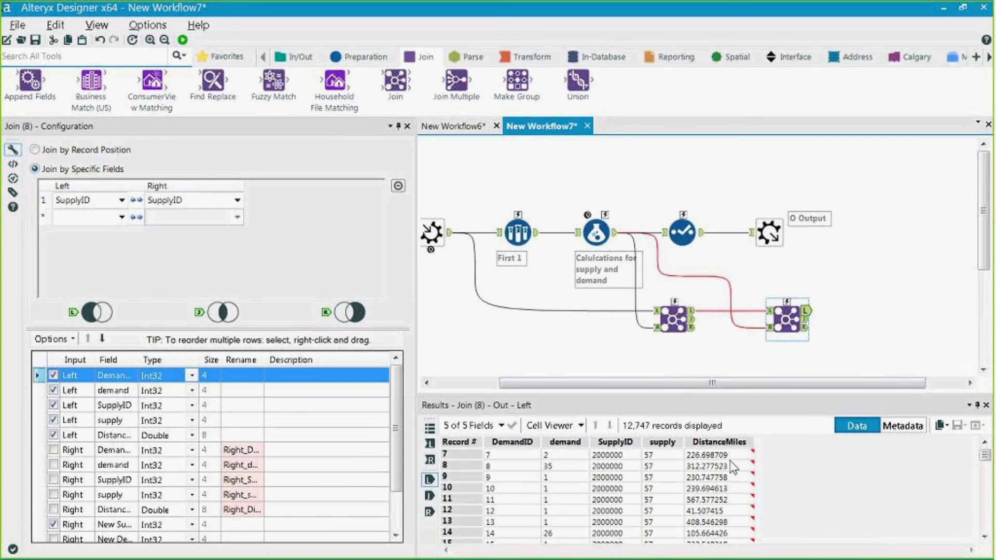
{"action": "mouse_move", "coordinate": [721, 461]}
{"action": "left_click", "coordinate": [805, 318]}
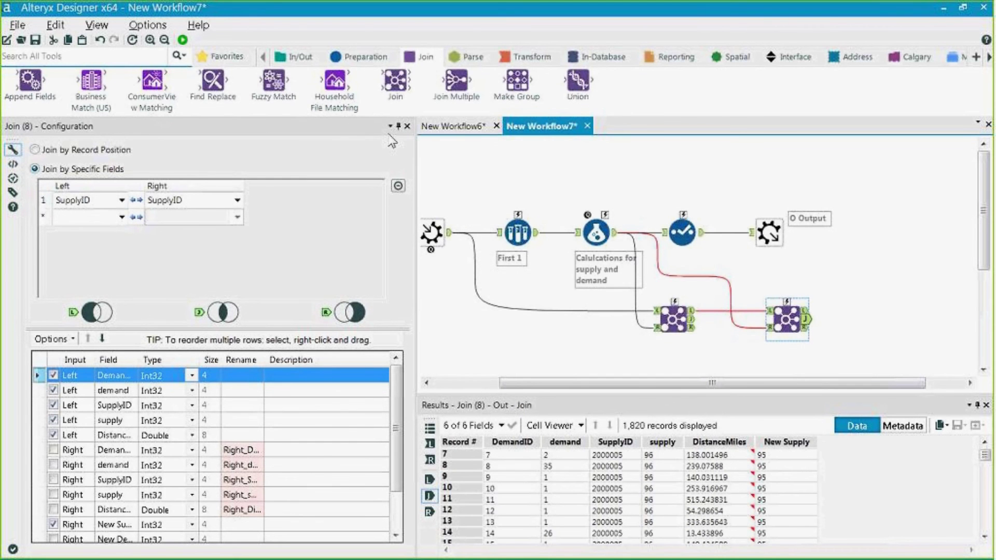
Step: Add a Select tool after the second Join's joined output, exclude the supply field and rename New Supply to supply
{"action": "left_click", "coordinate": [360, 57]}
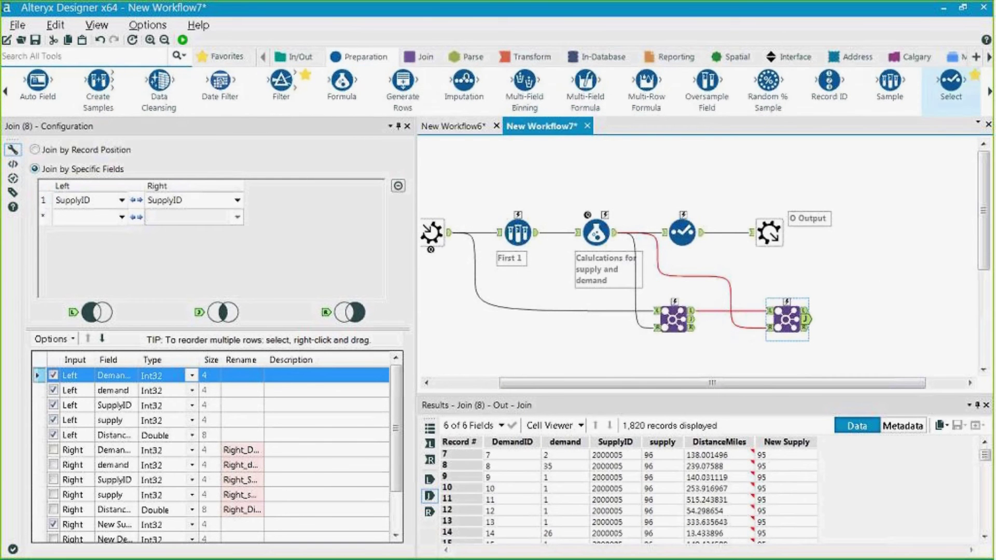
{"action": "left_click_drag", "start_coordinate": [951, 83], "coordinate": [865, 319]}
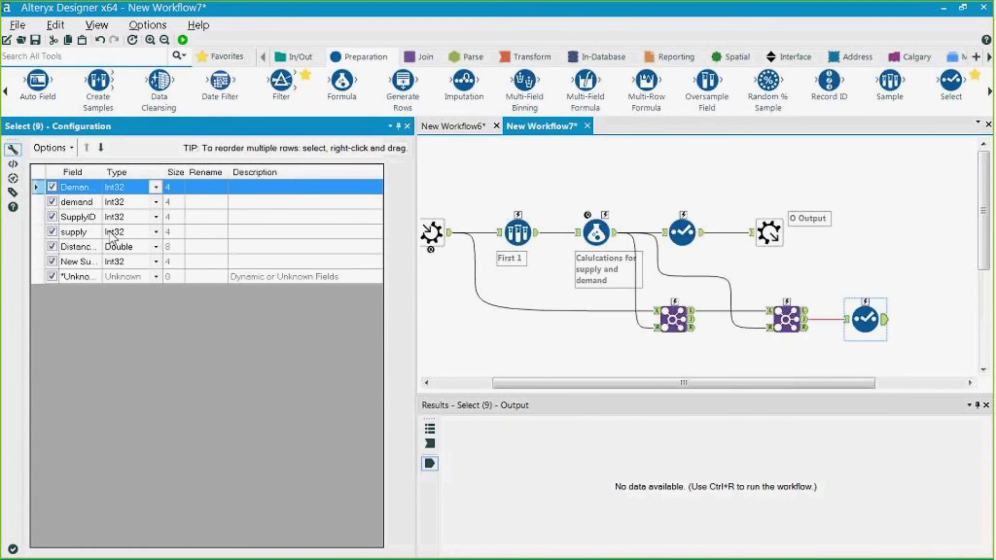
{"action": "left_click", "coordinate": [52, 232]}
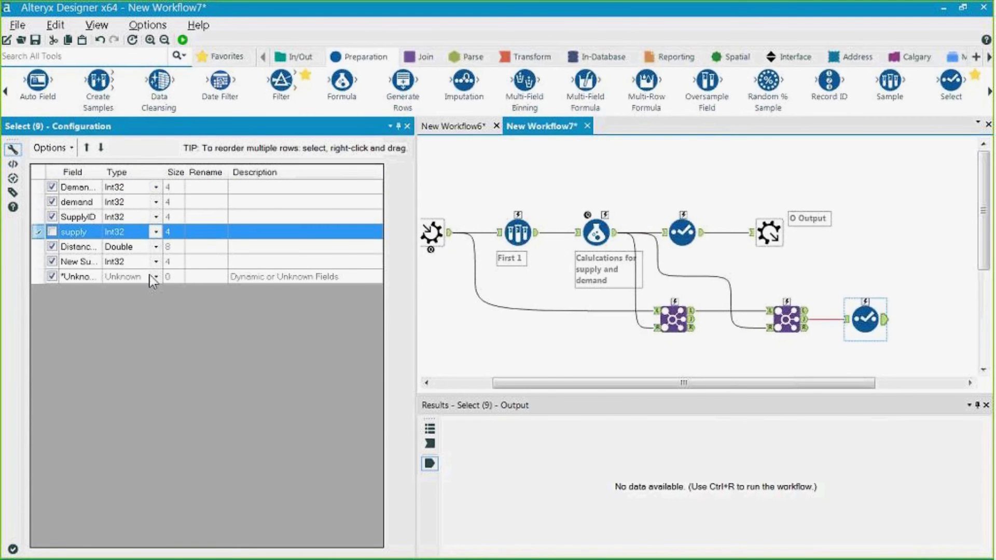
{"action": "left_click", "coordinate": [195, 261]}
{"action": "type", "text": "su"}
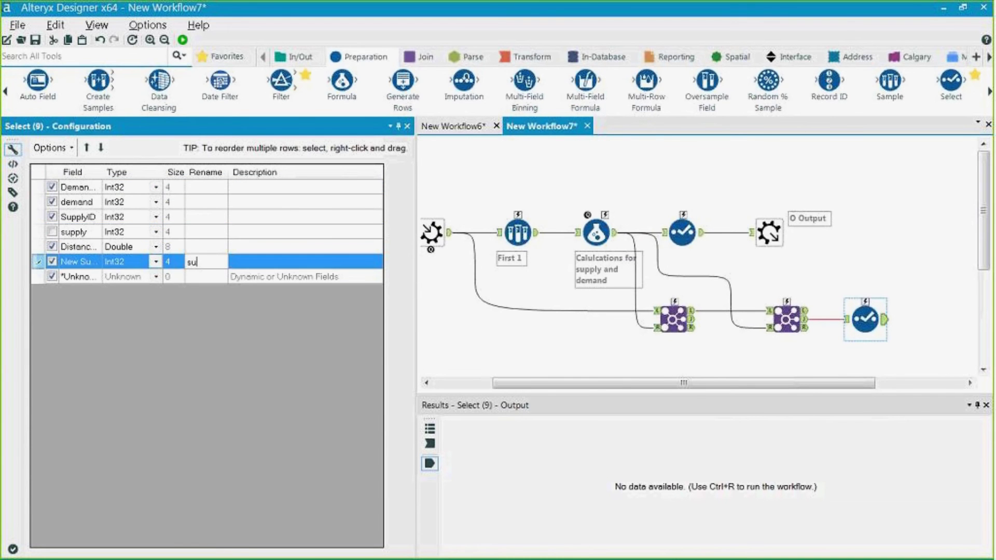
{"action": "type", "text": "pply"}
Step: Run the workflow and check the supply column in the new Select tool's output
{"action": "left_click", "coordinate": [183, 39]}
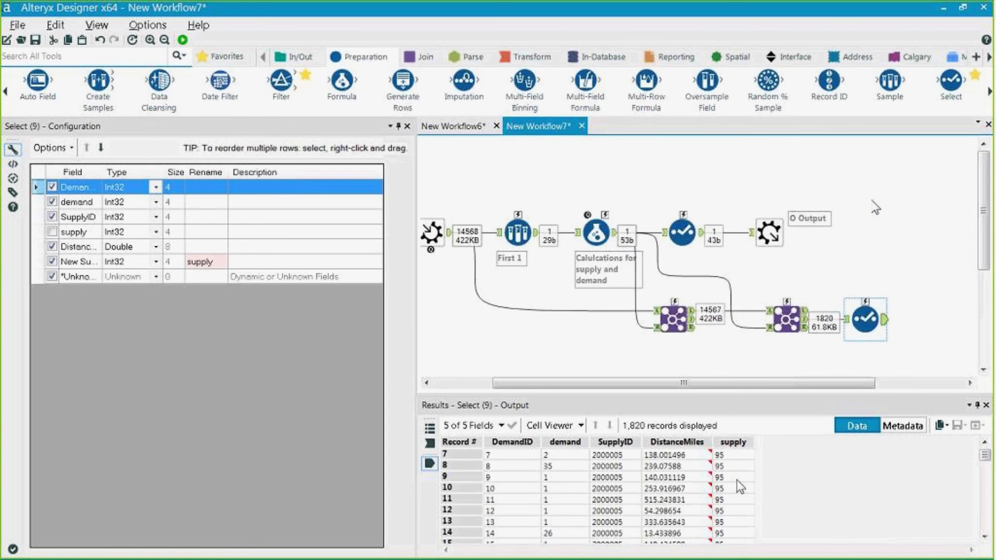
{"action": "left_click_drag", "start_coordinate": [736, 456], "coordinate": [742, 511]}
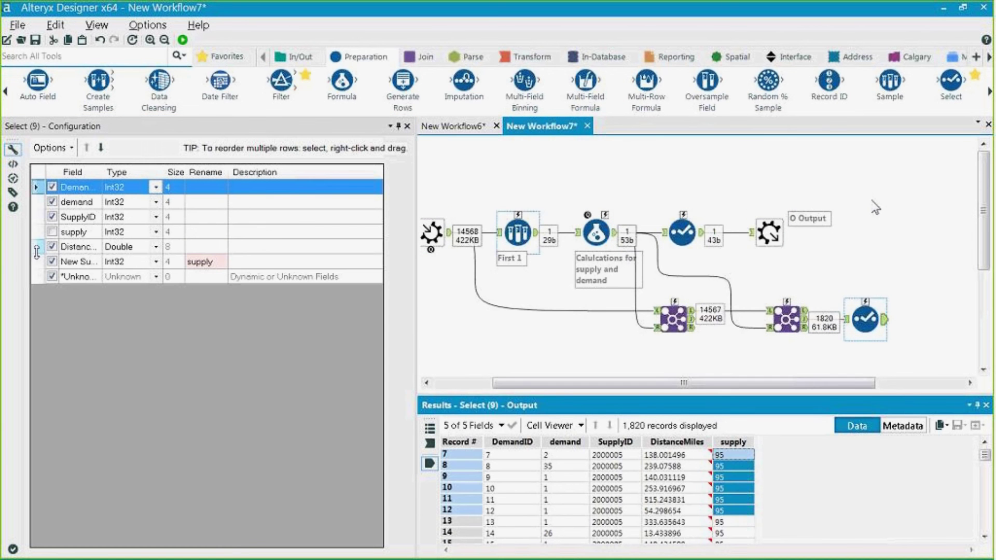
Step: Move New Supply above the distance field in the Select tool's field order and rerun the workflow
{"action": "left_click", "coordinate": [83, 262]}
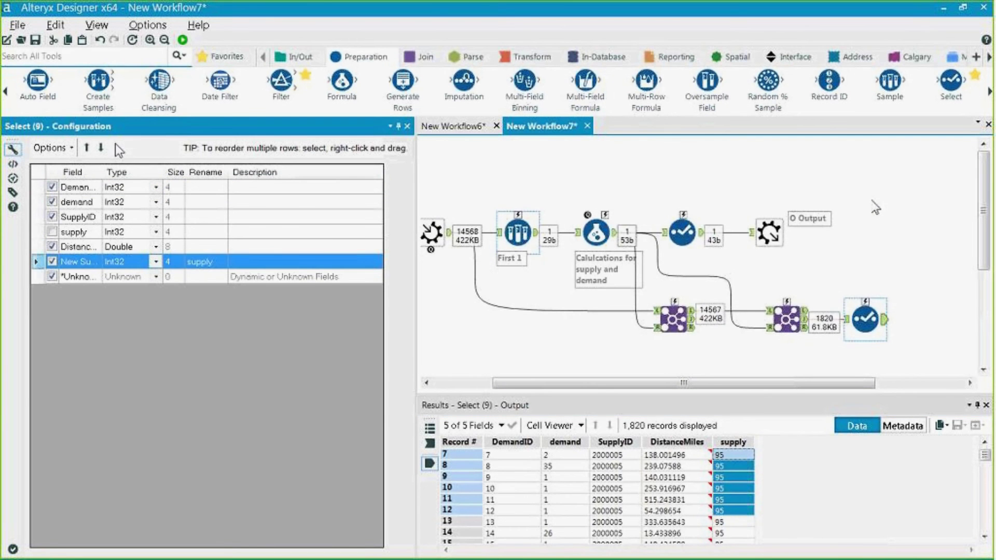
{"action": "left_click", "coordinate": [86, 147]}
{"action": "left_click", "coordinate": [182, 39]}
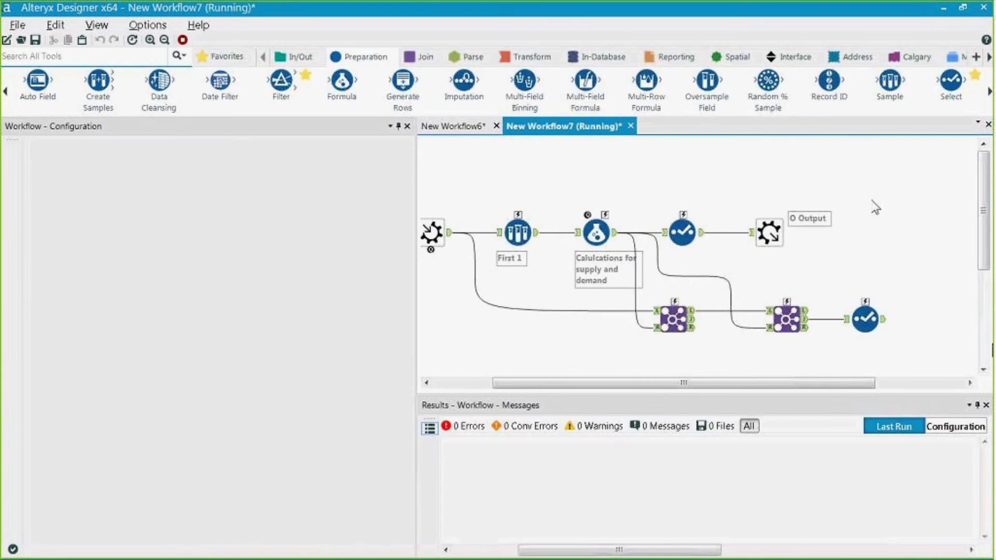
Step: Add a Union combining the second Join's left output with the Select tool's output, and run the workflow to check its records
{"action": "left_click_drag", "start_coordinate": [865, 319], "coordinate": [856, 345]}
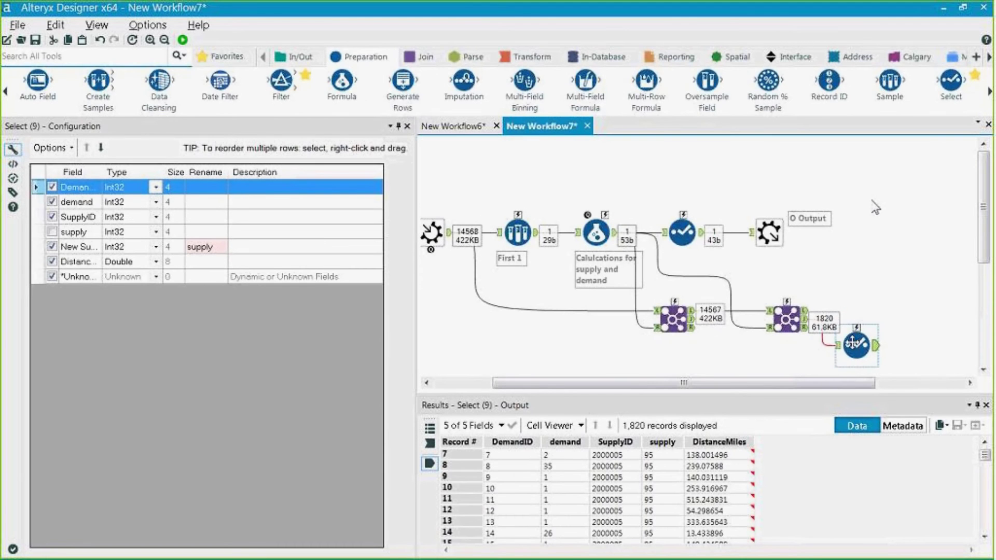
{"action": "left_click", "coordinate": [420, 56]}
{"action": "left_click_drag", "start_coordinate": [573, 95], "coordinate": [943, 285]}
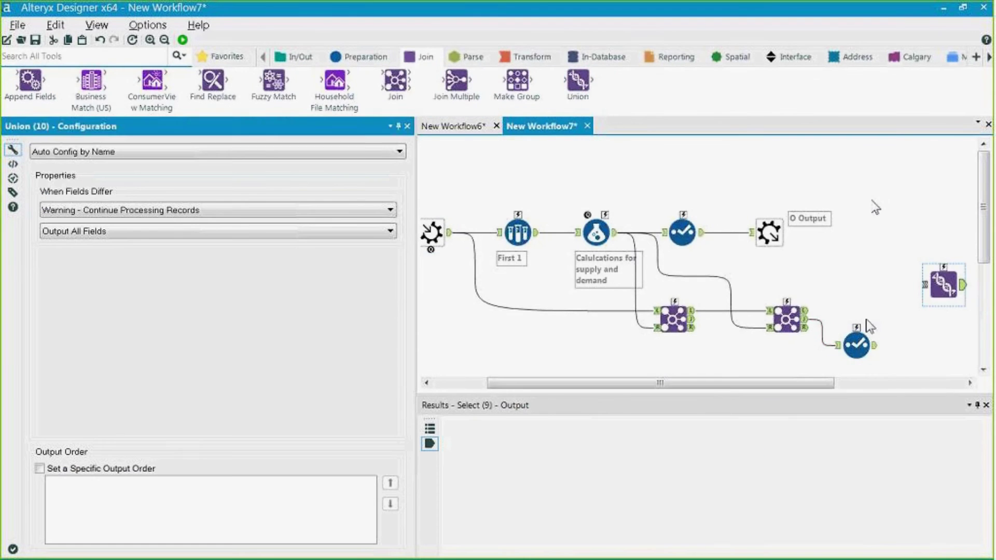
{"action": "mouse_move", "coordinate": [828, 316]}
{"action": "left_mouse_down"}
{"action": "mouse_move", "coordinate": [940, 285]}
{"action": "mouse_move", "coordinate": [928, 285]}
{"action": "left_mouse_up"}
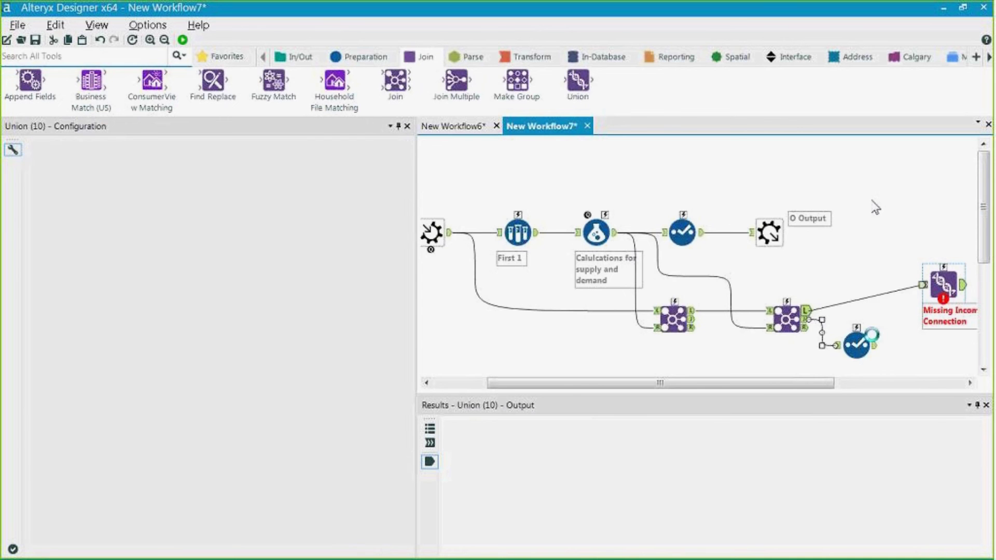
{"action": "mouse_move", "coordinate": [875, 347]}
{"action": "left_mouse_down"}
{"action": "mouse_move", "coordinate": [926, 285]}
{"action": "mouse_move", "coordinate": [908, 321]}
{"action": "mouse_move", "coordinate": [901, 313]}
{"action": "left_mouse_up"}
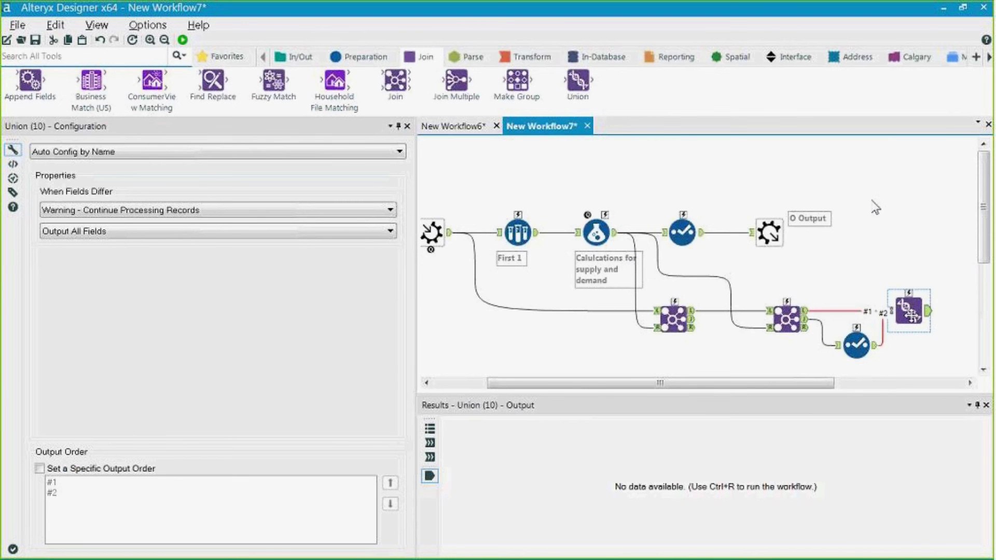
{"action": "key", "text": "ctrl+r"}
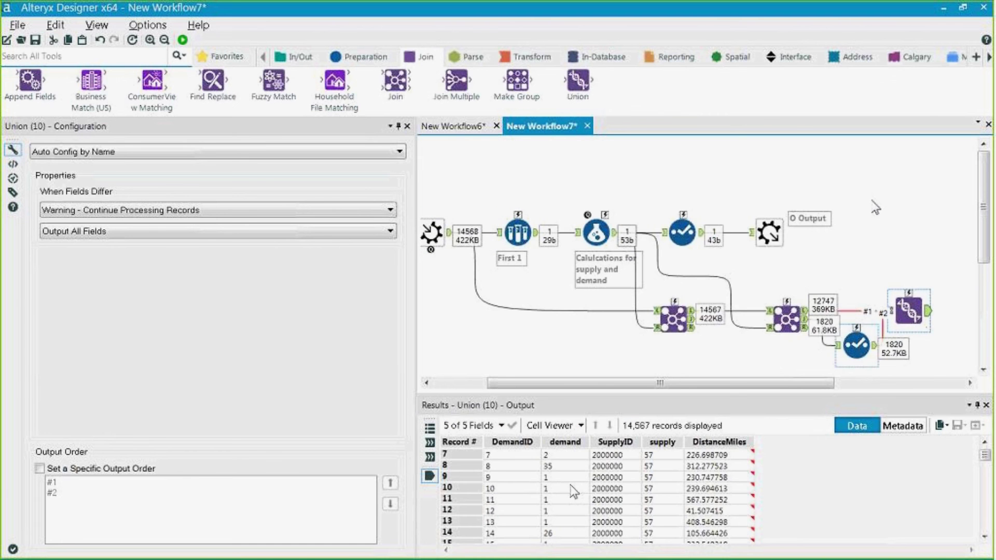
{"action": "left_click_drag", "start_coordinate": [511, 454], "coordinate": [663, 469]}
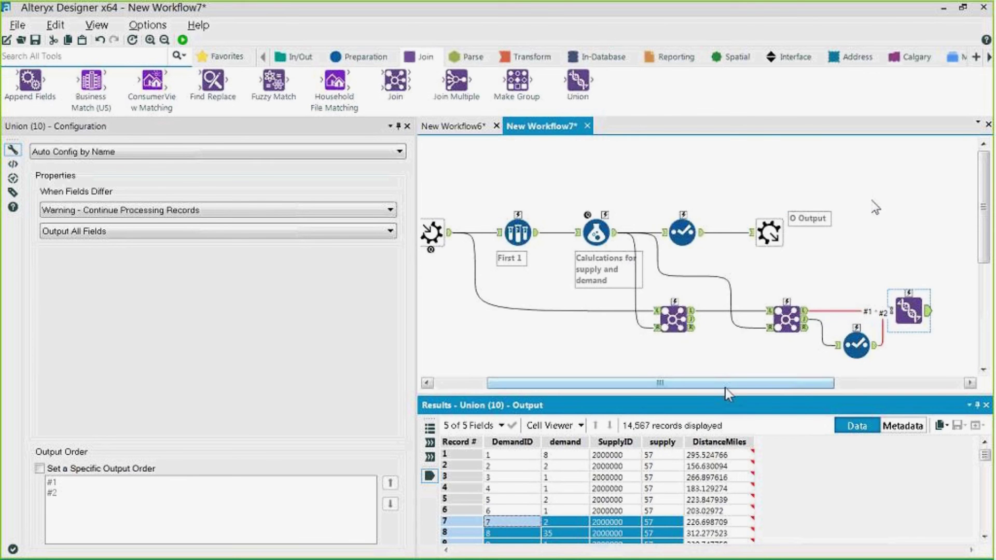
Step: Add a third Join with the Union as left input and the Formula output as right input, matching on DemandID
{"action": "left_click_drag", "start_coordinate": [725, 388], "coordinate": [826, 401]}
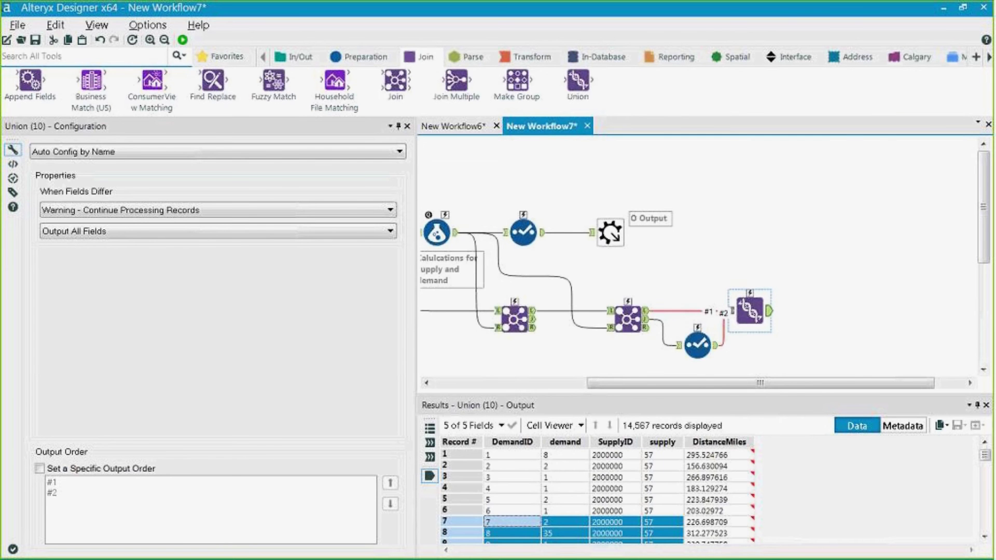
{"action": "left_click", "coordinate": [722, 239]}
{"action": "scroll", "coordinate": [722, 239], "scroll_direction": "down", "scroll_amount": 1}
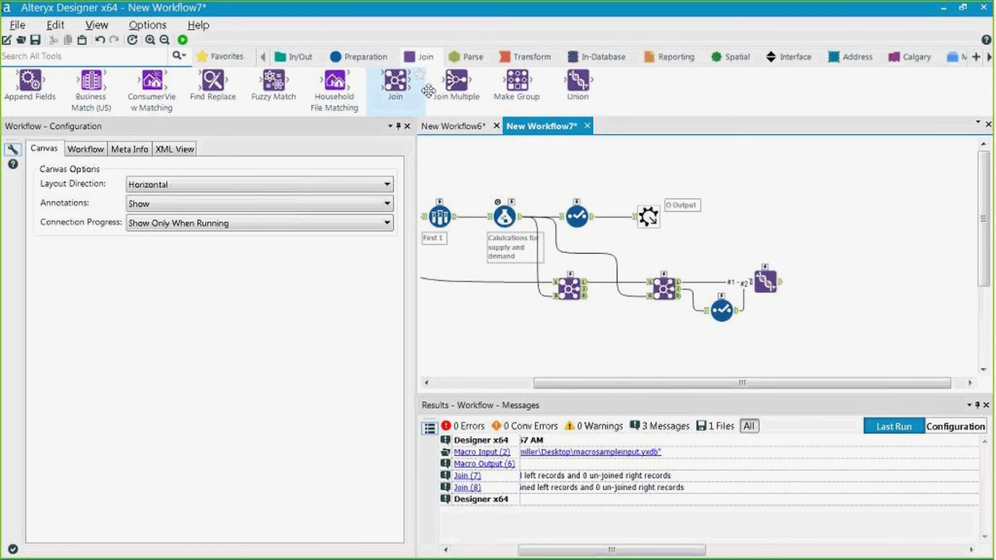
{"action": "left_click_drag", "start_coordinate": [428, 91], "coordinate": [837, 303]}
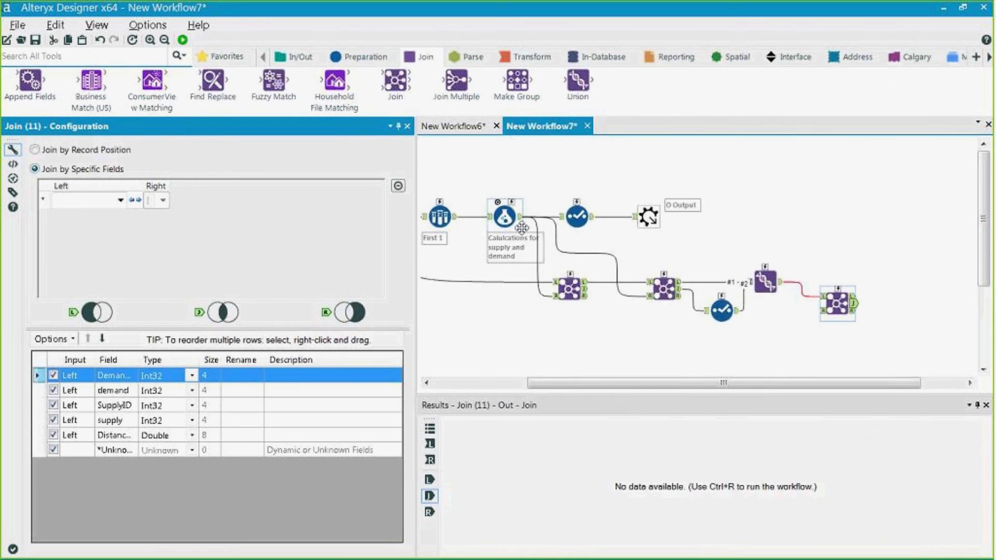
{"action": "left_click_drag", "start_coordinate": [521, 227], "coordinate": [825, 310]}
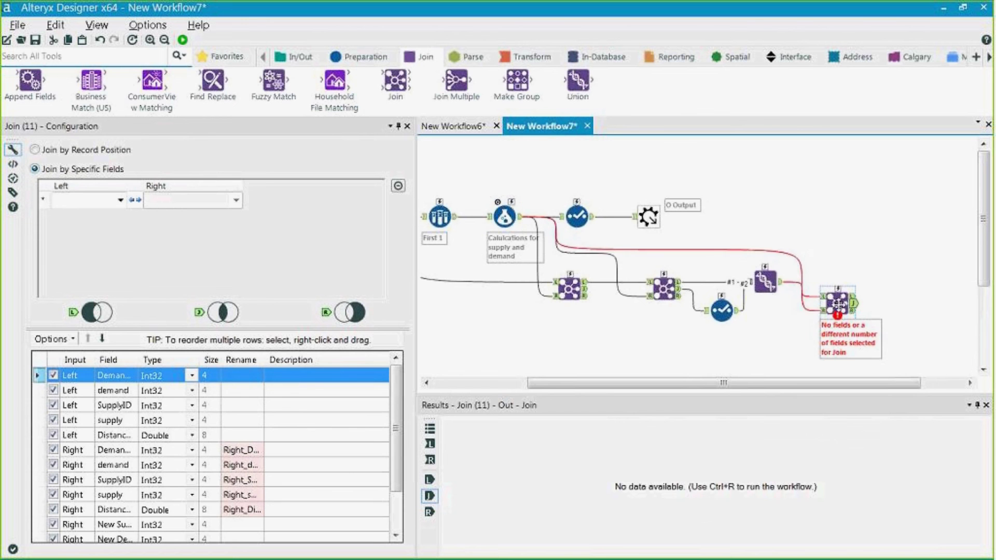
{"action": "left_click", "coordinate": [120, 200]}
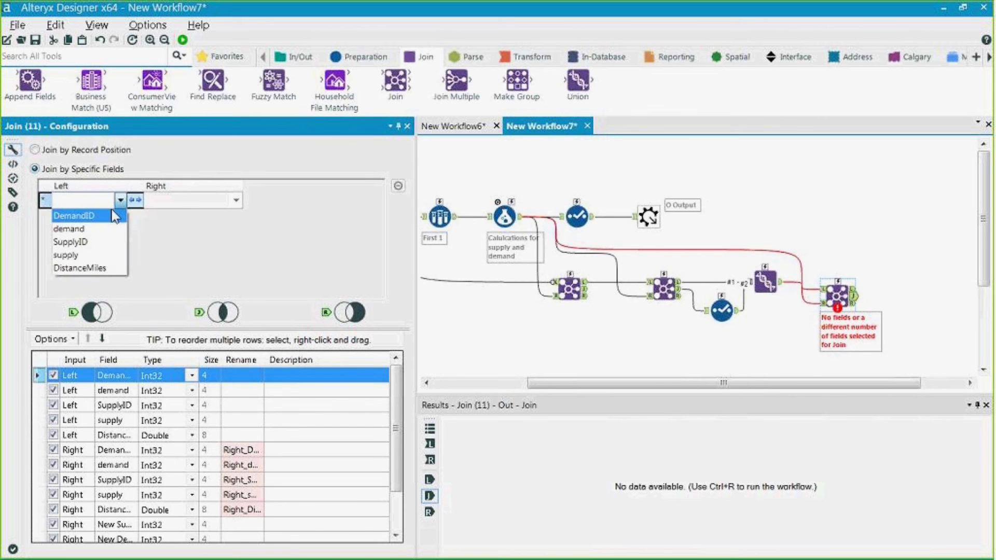
{"action": "left_click", "coordinate": [115, 216]}
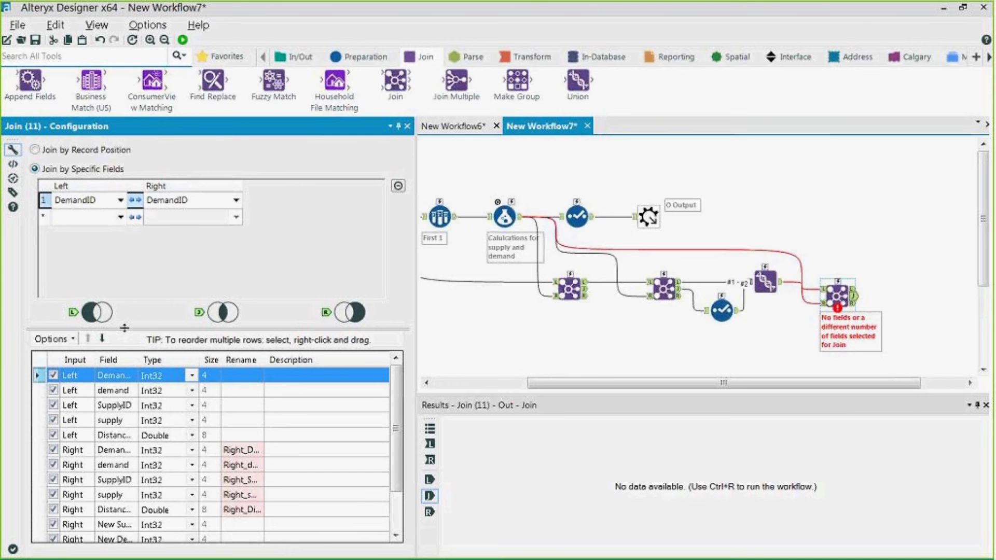
Step: Exclude every right-input field except New Demand from the third Join's output, keeping all the left-input fields
{"action": "left_click_drag", "start_coordinate": [141, 329], "coordinate": [146, 252]}
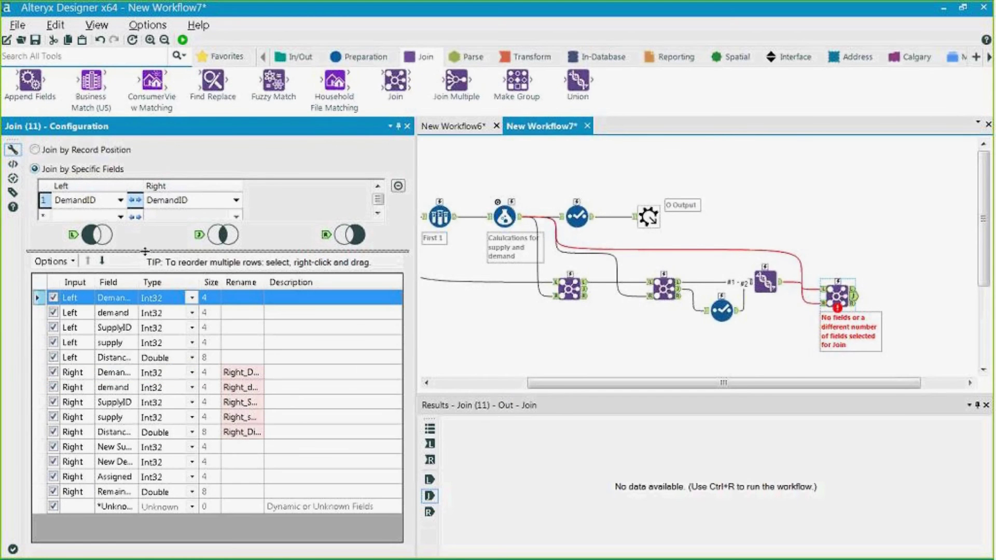
{"action": "left_click", "coordinate": [53, 372]}
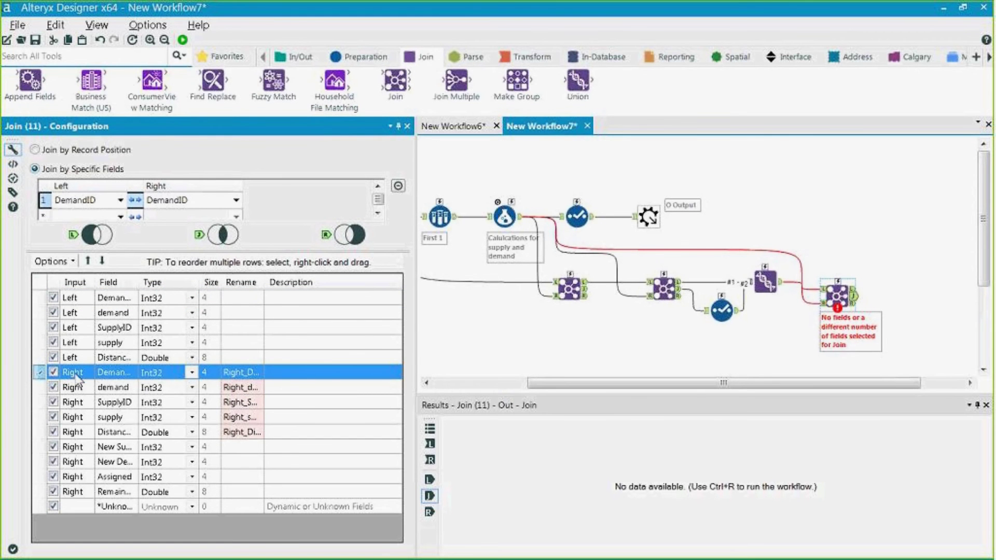
{"action": "left_click", "coordinate": [82, 491], "text": "shift"}
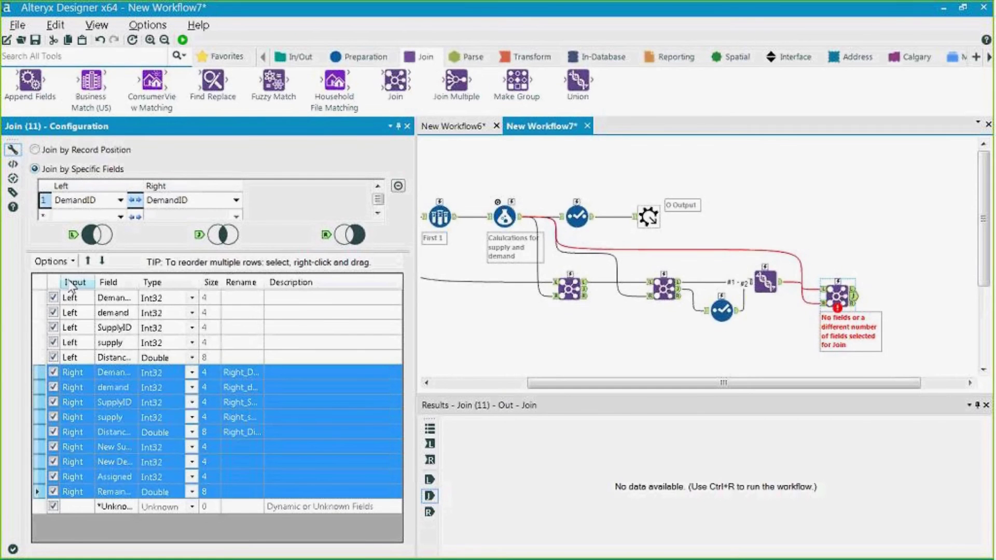
{"action": "left_click", "coordinate": [52, 261]}
{"action": "mouse_move", "coordinate": [184, 293]}
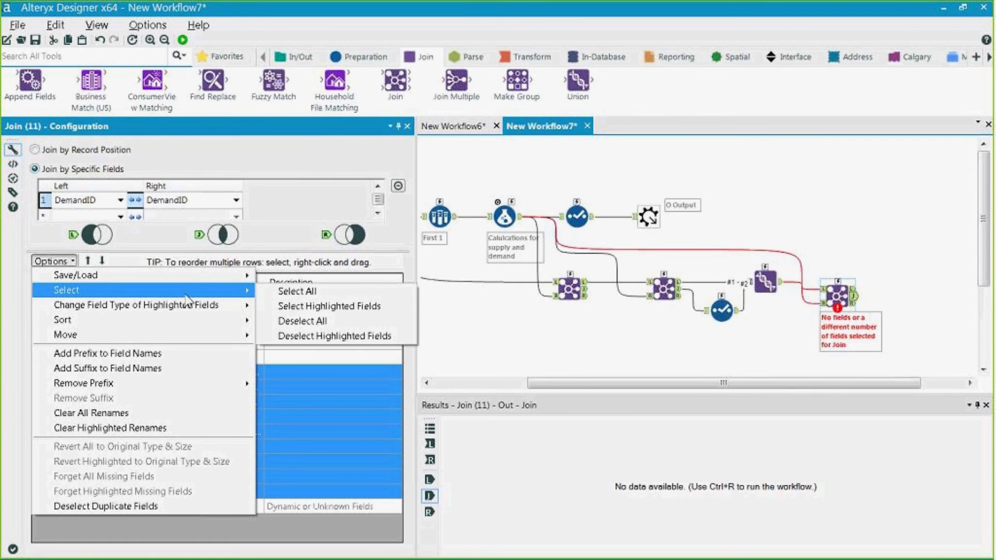
{"action": "left_click", "coordinate": [332, 336]}
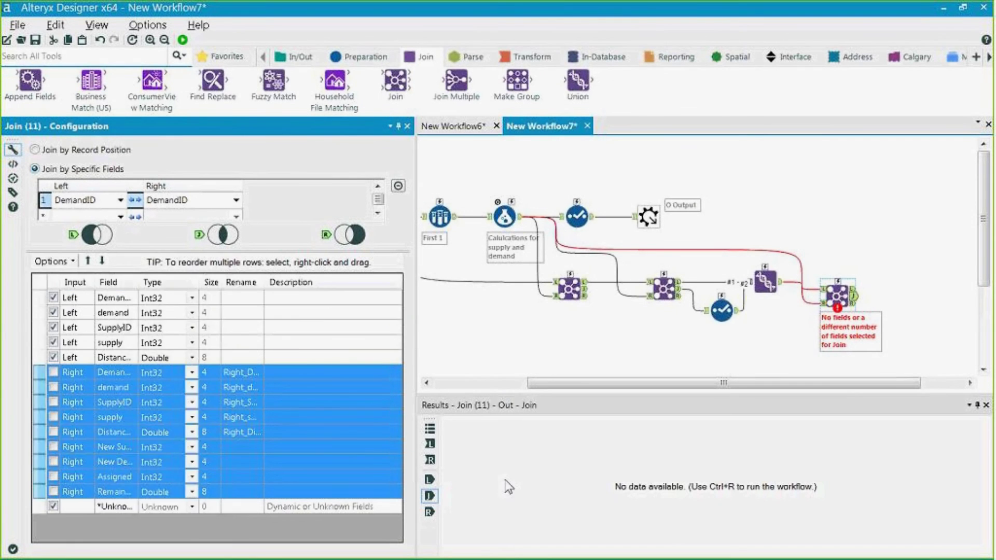
{"action": "double_click", "coordinate": [136, 276]}
{"action": "left_click", "coordinate": [52, 448]}
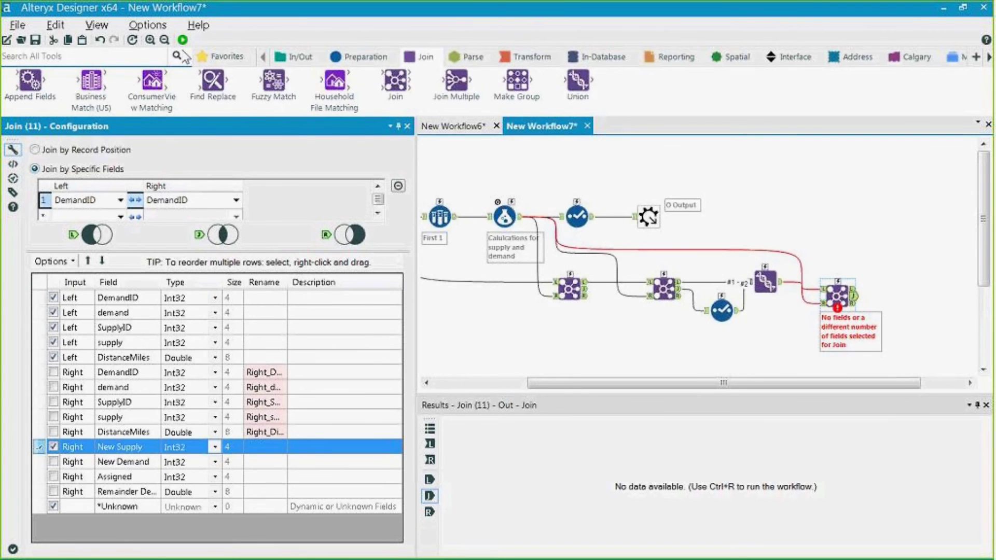
{"action": "left_click", "coordinate": [53, 447]}
{"action": "left_click", "coordinate": [54, 461]}
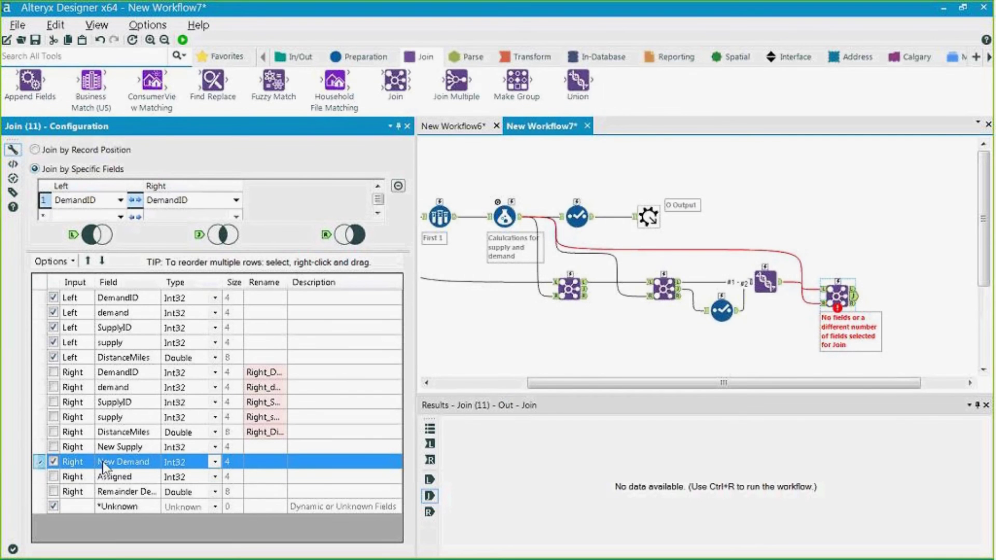
Step: Run the workflow and compare demand with New Demand for the matching DemandID records in the third Join's joined output
{"action": "left_click", "coordinate": [182, 40]}
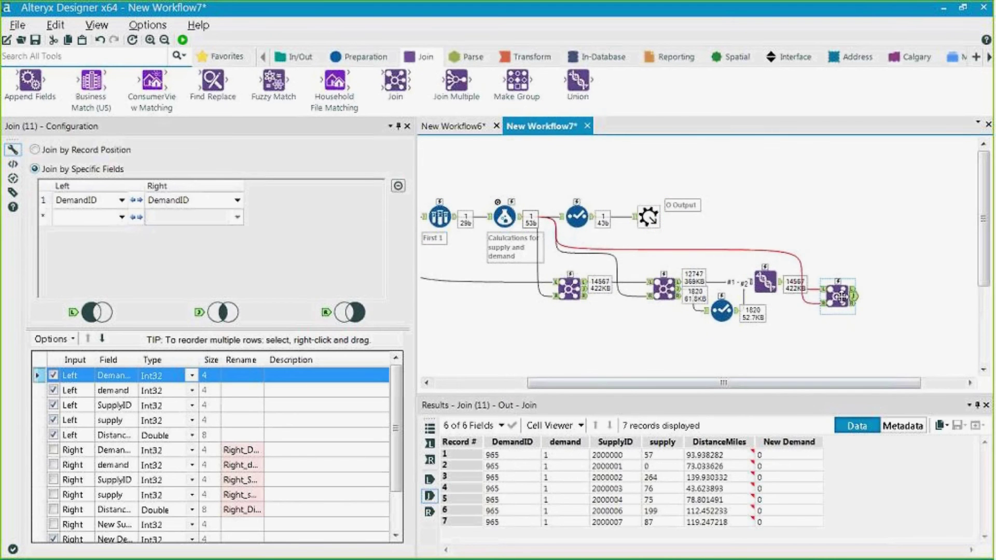
{"action": "left_click_drag", "start_coordinate": [492, 455], "coordinate": [545, 525]}
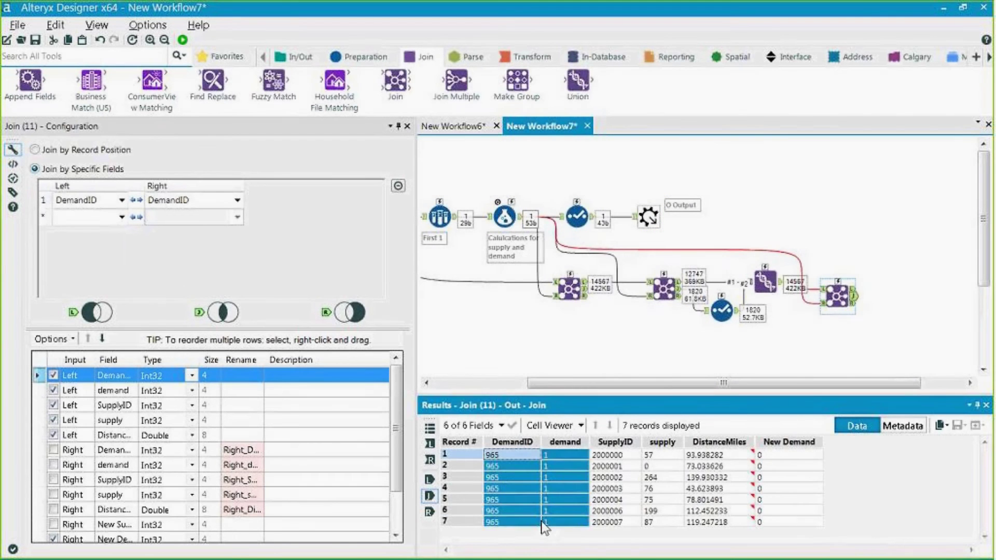
{"action": "left_click", "coordinate": [562, 462]}
{"action": "left_click", "coordinate": [663, 464]}
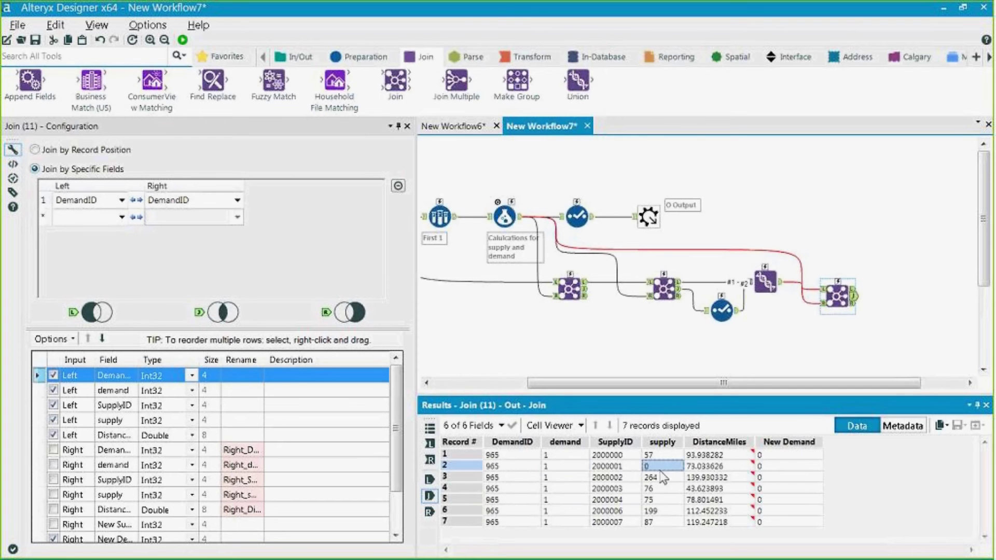
{"action": "left_click_drag", "start_coordinate": [555, 455], "coordinate": [565, 521]}
{"action": "left_click", "coordinate": [569, 457]}
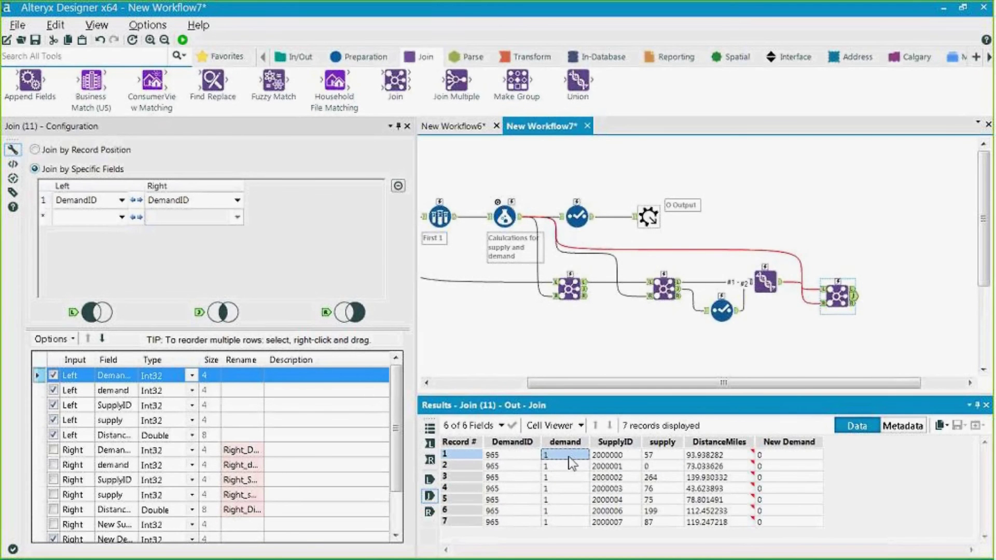
{"action": "left_click", "coordinate": [774, 456]}
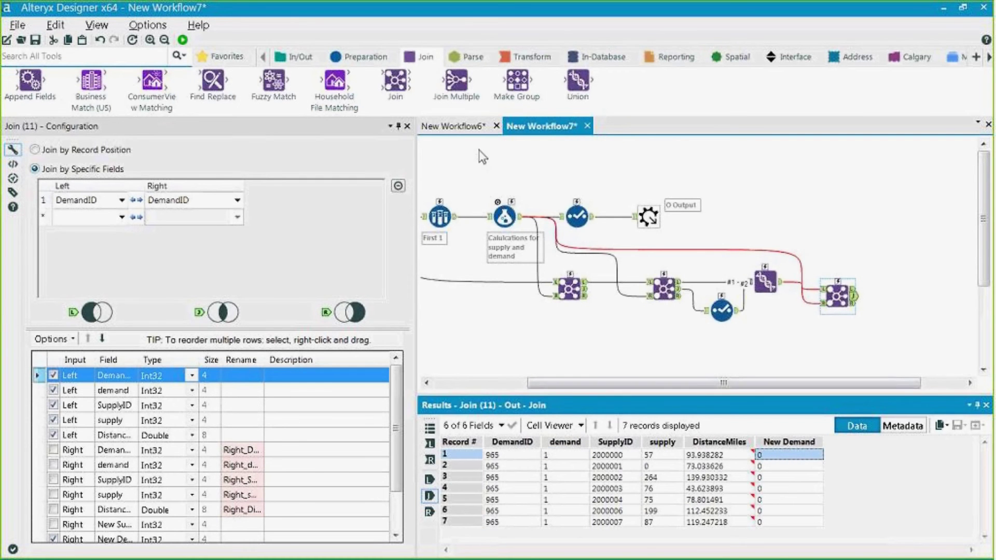
Step: Add a Select tool after the third Join's joined output, exclude demand, rename New Demand to demand and place it directly after DemandID
{"action": "left_click", "coordinate": [390, 62]}
{"action": "left_click_drag", "start_coordinate": [951, 83], "coordinate": [903, 296]}
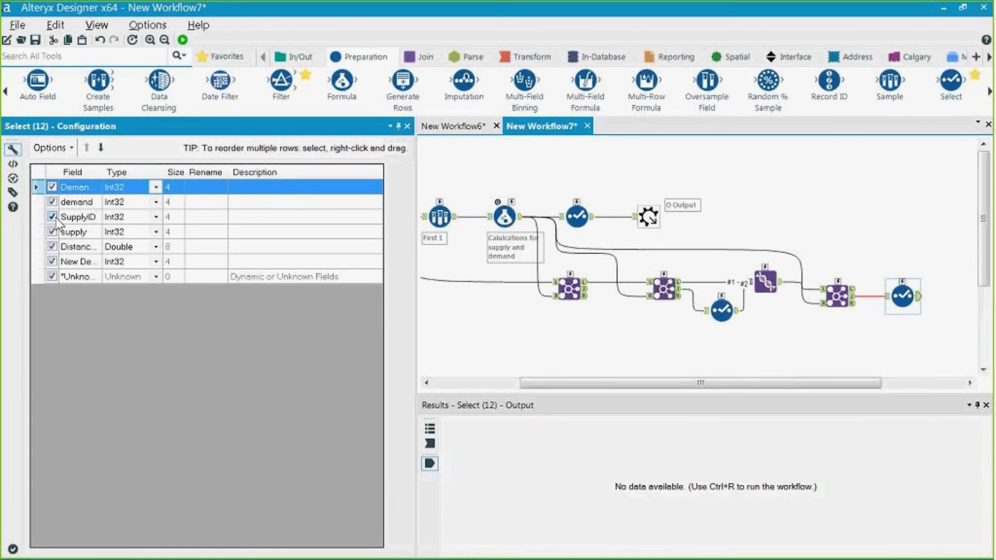
{"action": "left_click", "coordinate": [52, 201]}
{"action": "left_click", "coordinate": [190, 263]}
{"action": "type", "text": "dem"}
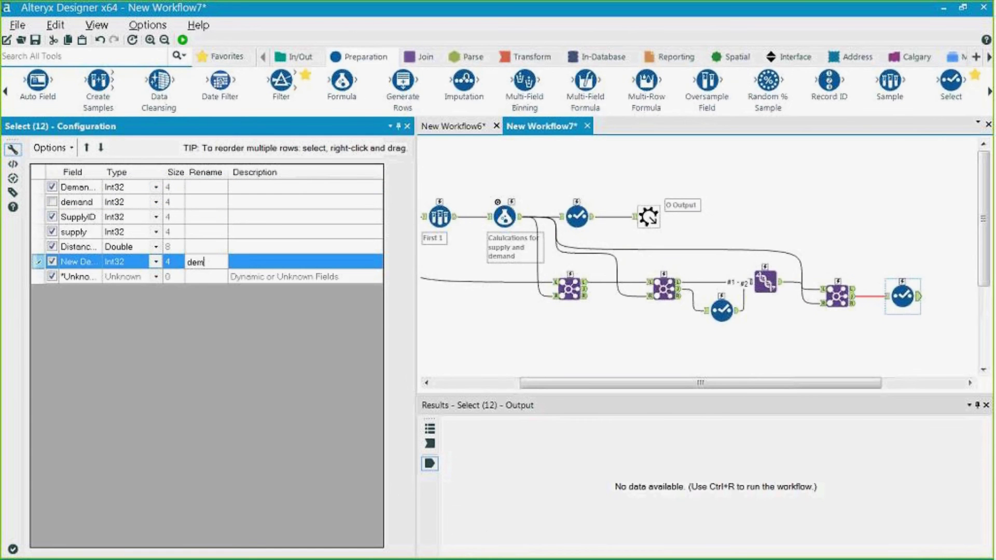
{"action": "type", "text": "N"}
{"action": "left_click_drag", "start_coordinate": [82, 262], "coordinate": [69, 197]}
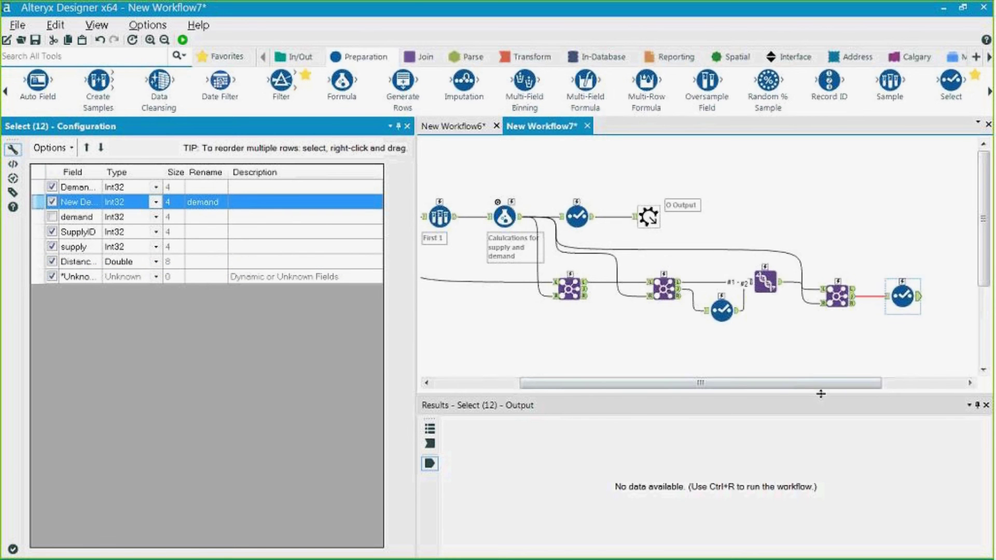
Step: Add a second Union combining the third Join's left output with the output of the last Select tool
{"action": "left_click_drag", "start_coordinate": [820, 382], "coordinate": [891, 383]}
{"action": "left_click", "coordinate": [421, 57]}
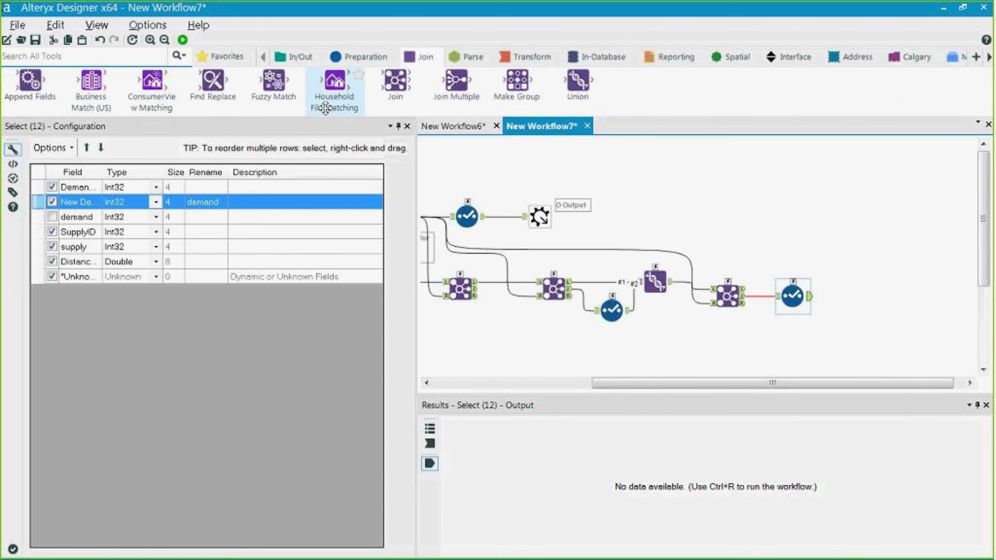
{"action": "left_click_drag", "start_coordinate": [577, 82], "coordinate": [894, 262]}
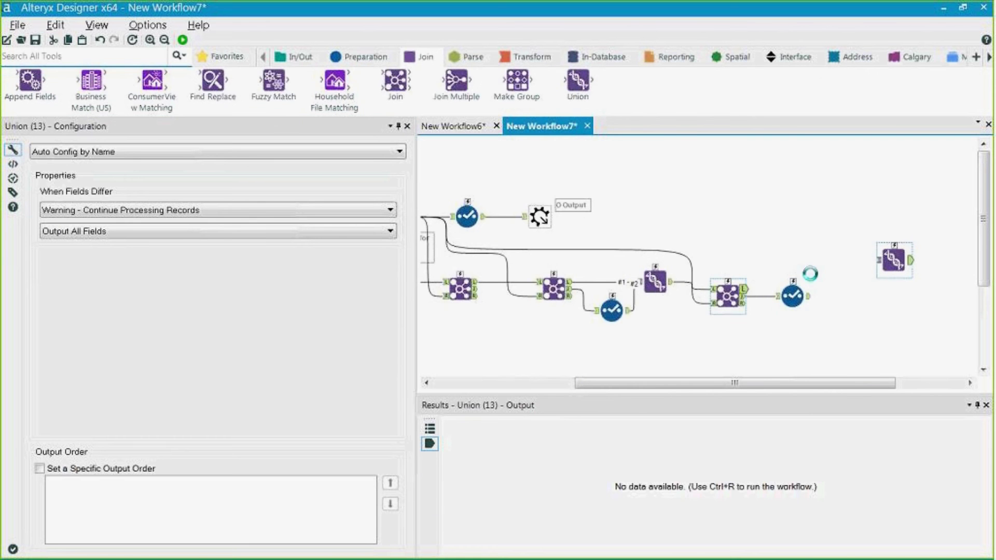
{"action": "left_click_drag", "start_coordinate": [744, 288], "coordinate": [880, 261]}
{"action": "left_click_drag", "start_coordinate": [809, 297], "coordinate": [880, 261]}
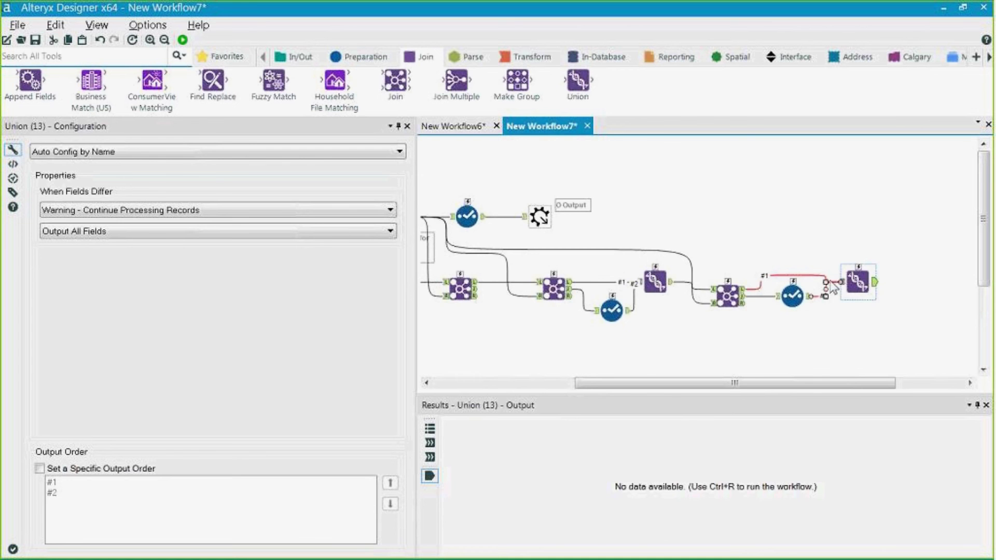
{"action": "left_click_drag", "start_coordinate": [832, 288], "coordinate": [841, 284]}
Step: Run the workflow and examine the DemandID and demand values in the second Union's output
{"action": "key", "text": "ctrl+r"}
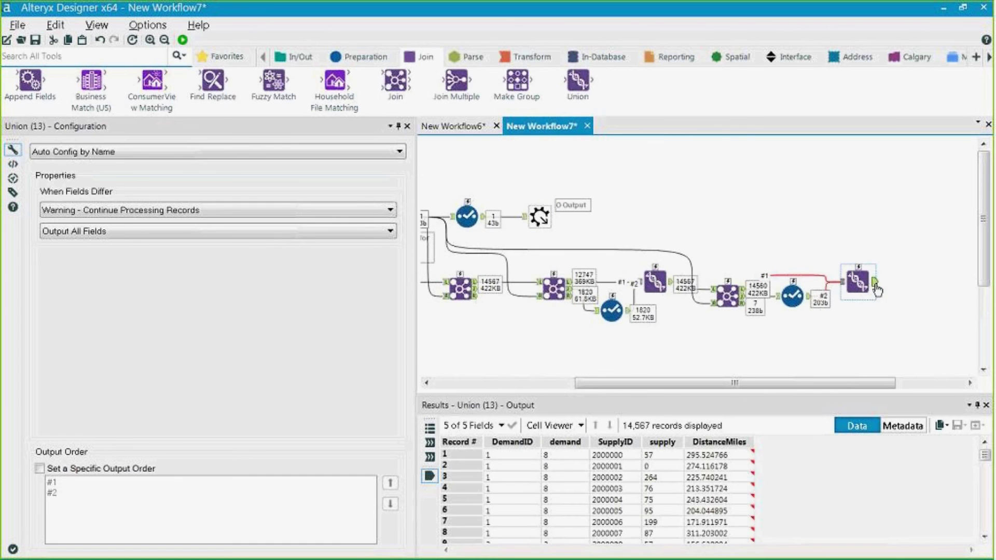
{"action": "left_click", "coordinate": [542, 472]}
{"action": "left_click", "coordinate": [527, 459]}
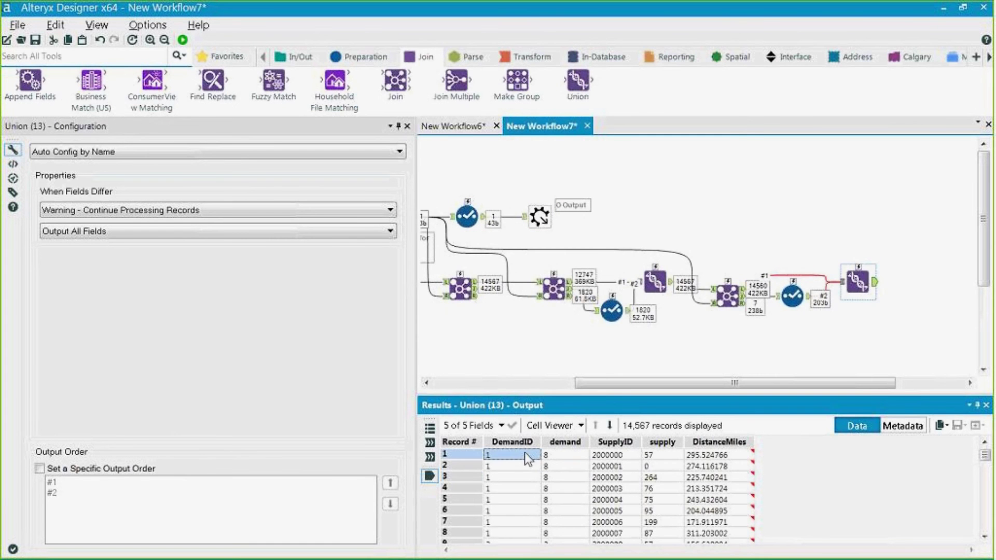
{"action": "left_click_drag", "start_coordinate": [525, 455], "coordinate": [549, 457]}
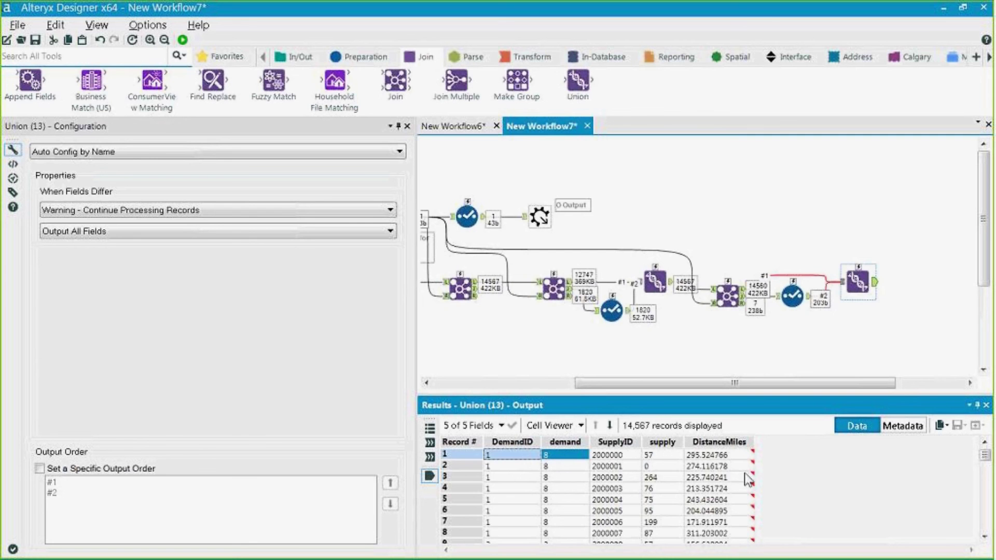
Step: Add a Filter tool after the second Union with the custom expression [demand]>0 && [supply]>0
{"action": "mouse_move", "coordinate": [747, 476]}
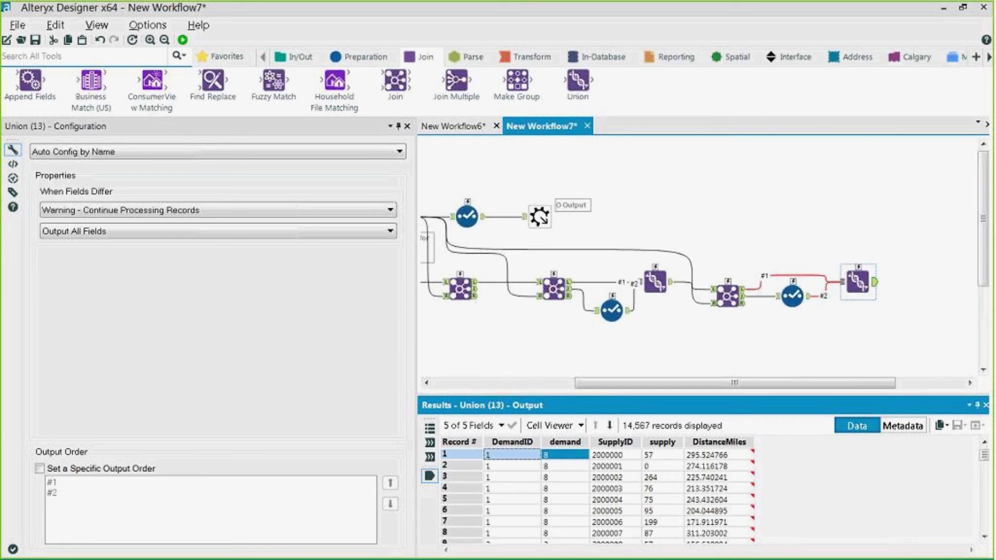
{"action": "left_click_drag", "start_coordinate": [835, 382], "coordinate": [831, 382]}
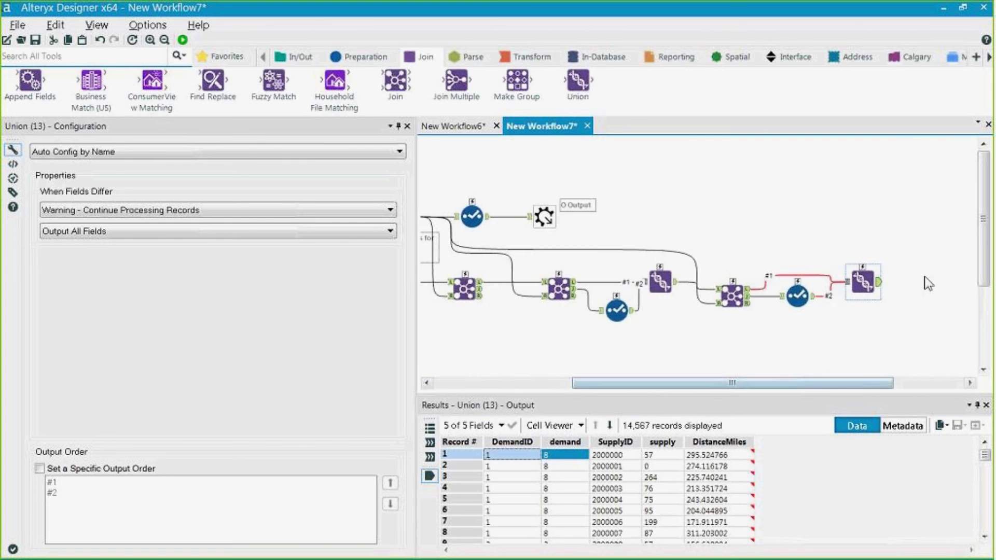
{"action": "left_click_drag", "start_coordinate": [727, 383], "coordinate": [589, 383]}
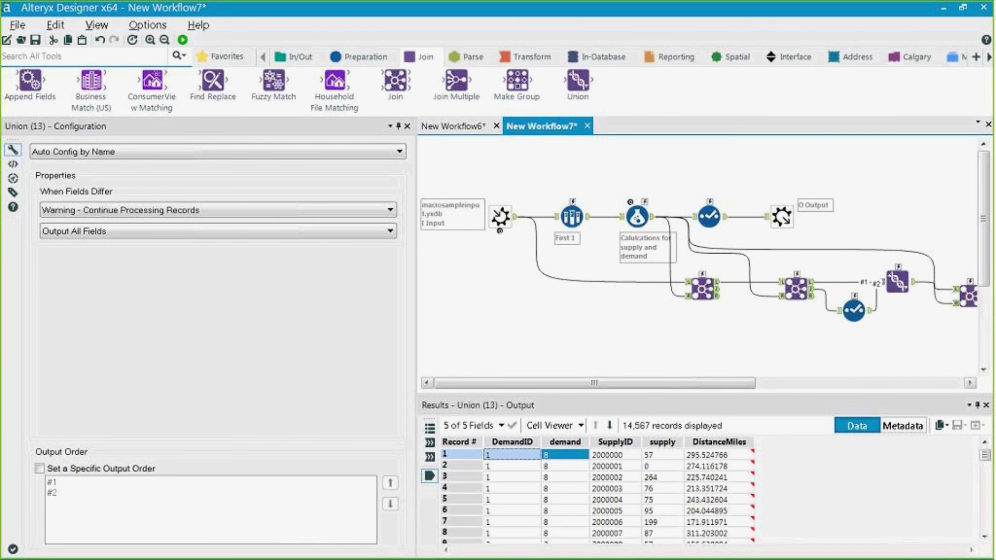
{"action": "left_click_drag", "start_coordinate": [721, 384], "coordinate": [923, 363]}
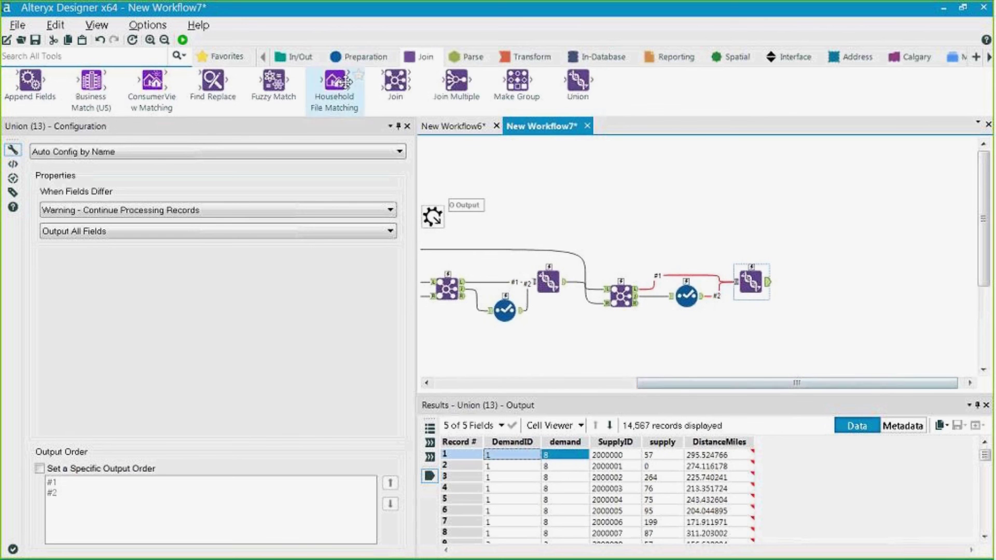
{"action": "left_click", "coordinate": [361, 57]}
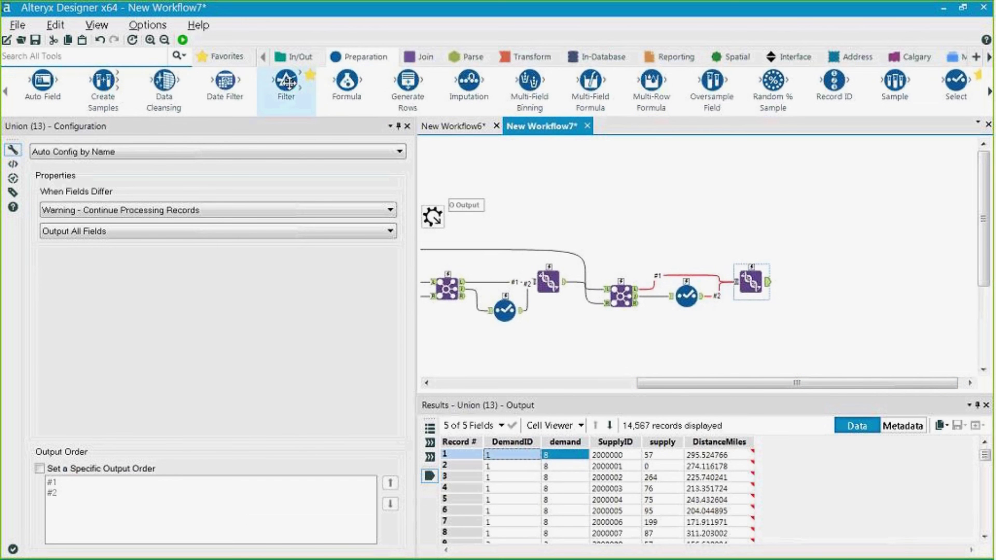
{"action": "left_click_drag", "start_coordinate": [286, 83], "coordinate": [824, 289]}
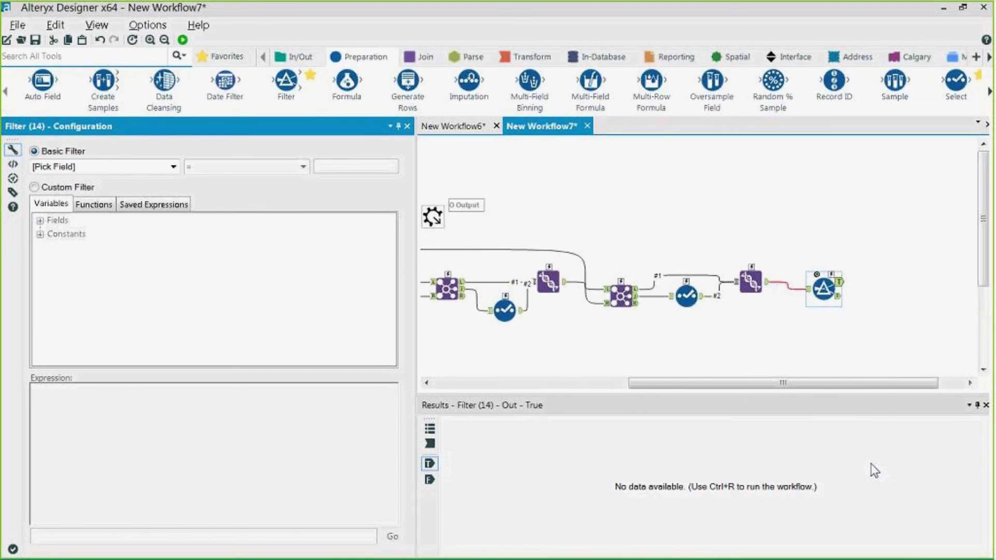
{"action": "left_click", "coordinate": [34, 186]}
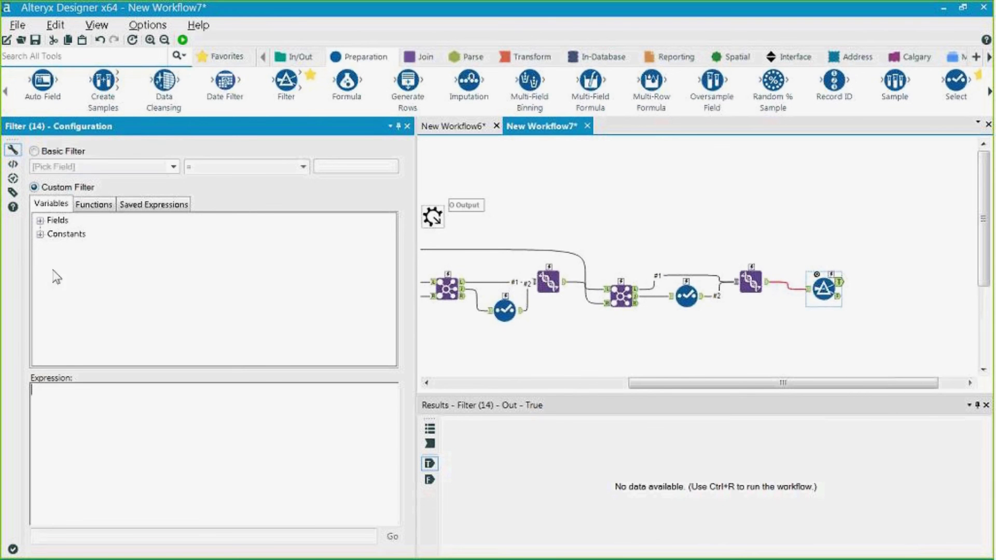
{"action": "type", "text": "[demand]>0 && [supply]>0"}
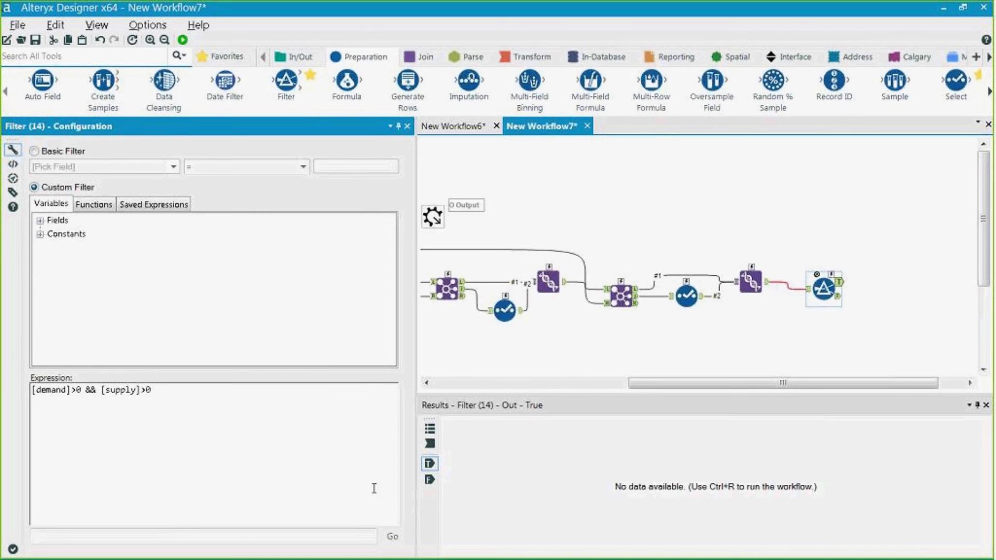
{"action": "left_click", "coordinate": [816, 273]}
Step: Add a Sort tool connected to the Filter's true output
{"action": "left_click", "coordinate": [306, 56]}
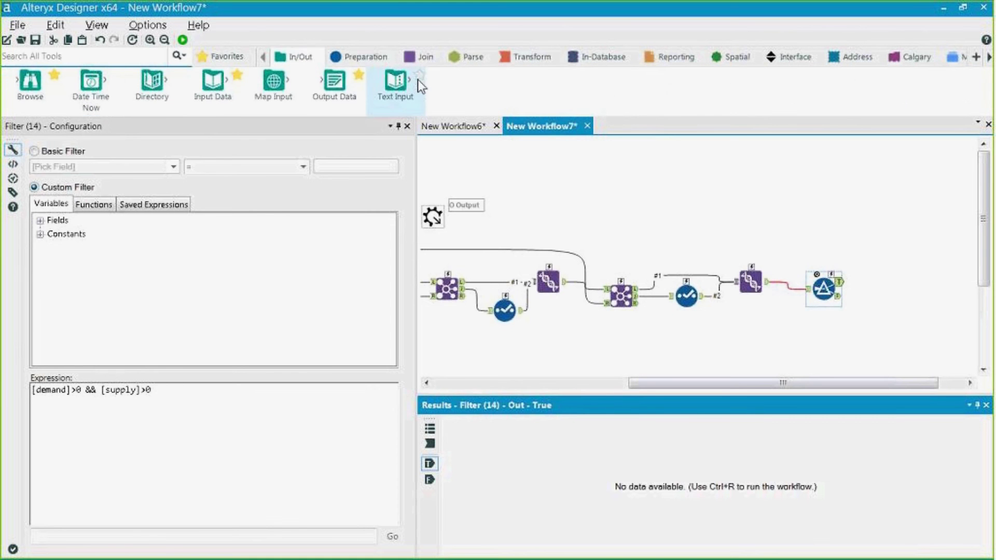
{"action": "left_click", "coordinate": [361, 56]}
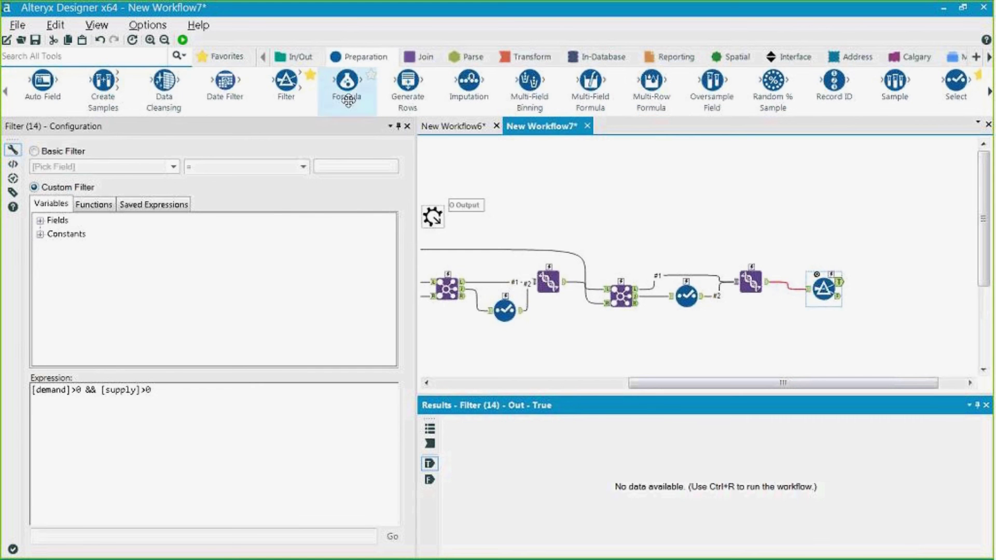
{"action": "left_click", "coordinate": [989, 92]}
{"action": "left_click", "coordinate": [990, 92]}
{"action": "left_click", "coordinate": [990, 92]}
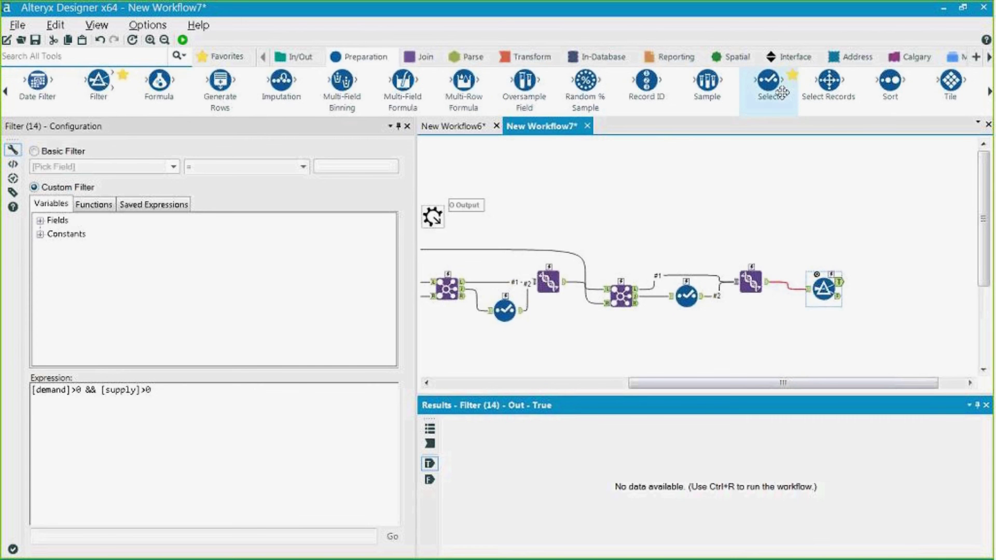
{"action": "left_click_drag", "start_coordinate": [707, 82], "coordinate": [778, 99]}
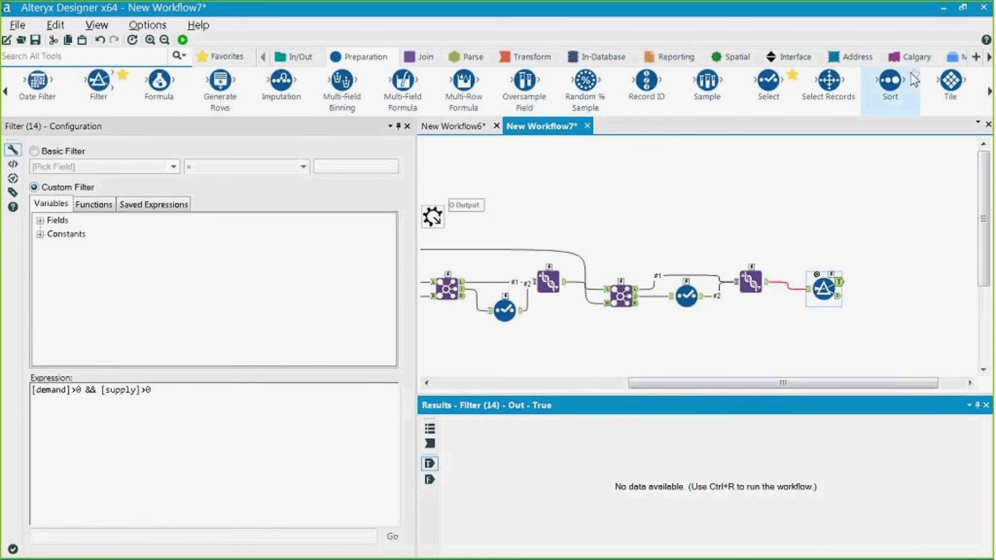
{"action": "left_click_drag", "start_coordinate": [911, 78], "coordinate": [875, 290]}
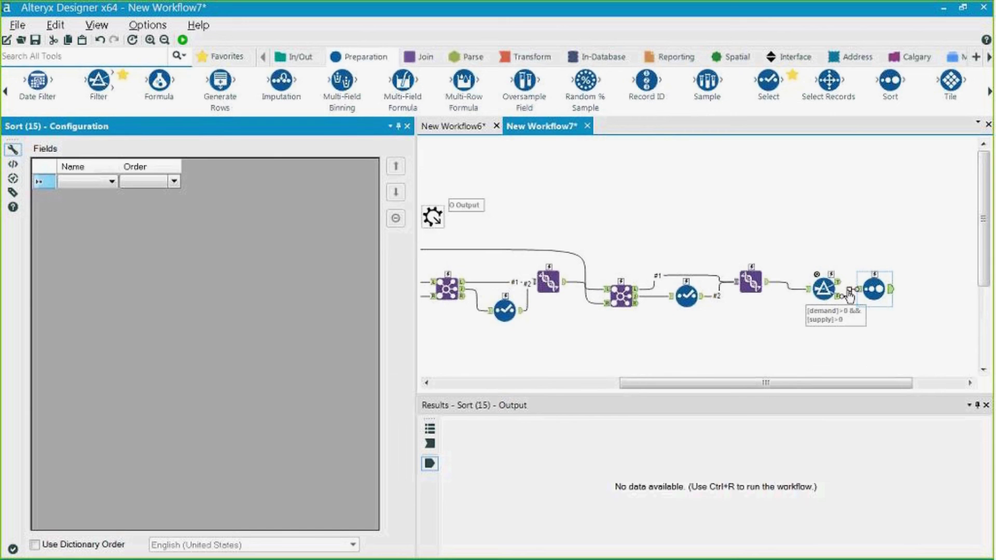
{"action": "left_click", "coordinate": [851, 293]}
{"action": "left_click", "coordinate": [879, 283]}
{"action": "left_click_drag", "start_coordinate": [879, 282], "coordinate": [900, 276]}
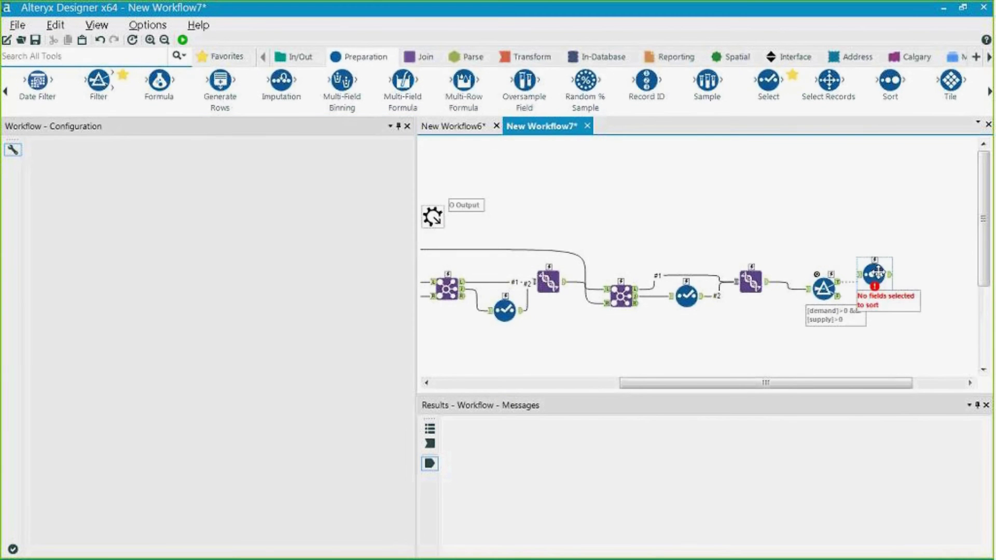
Step: Configure the Sort tool to order records by DistanceMiles, Ascending
{"action": "left_click", "coordinate": [96, 182]}
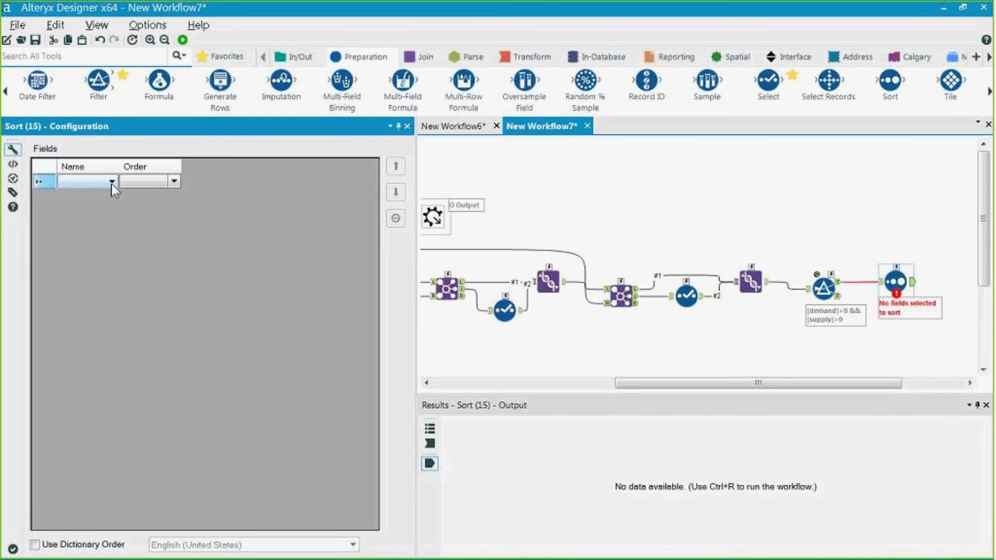
{"action": "left_click", "coordinate": [111, 183]}
{"action": "left_click", "coordinate": [83, 236]}
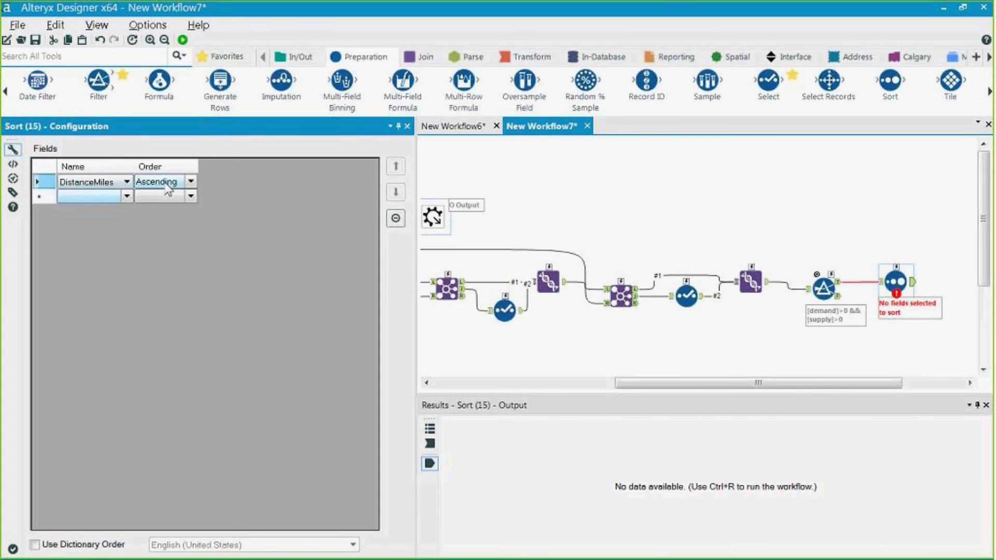
Step: Run the workflow and compare the first records of the Sort output with those of the Macro Input
{"action": "key", "text": "ctrl+r"}
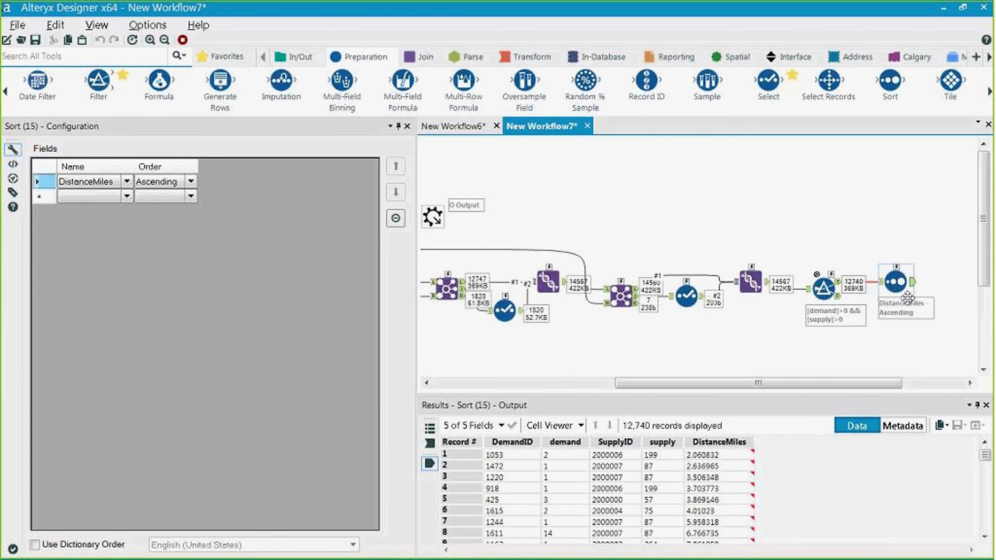
{"action": "left_click", "coordinate": [556, 466]}
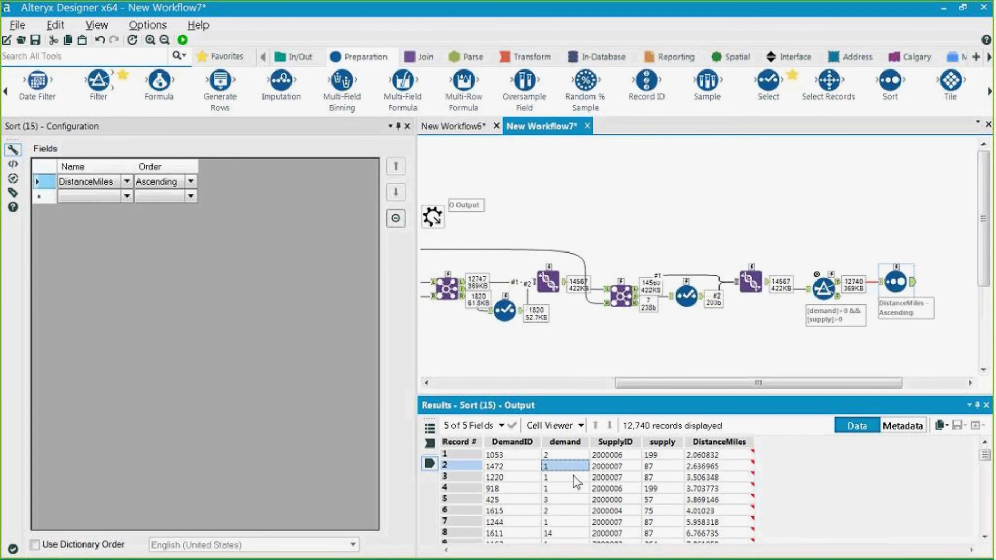
{"action": "left_click_drag", "start_coordinate": [731, 383], "coordinate": [719, 388]}
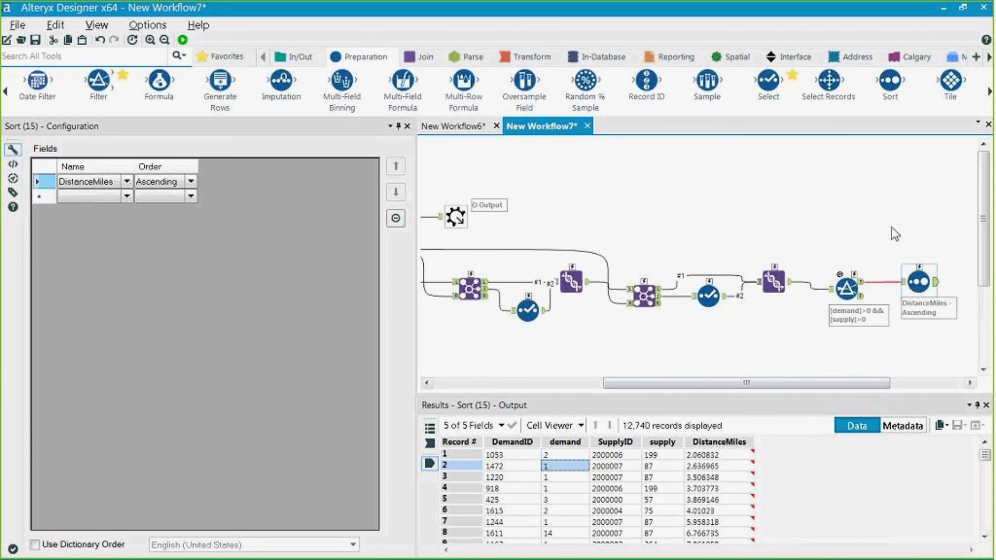
{"action": "left_click_drag", "start_coordinate": [855, 386], "coordinate": [814, 386]}
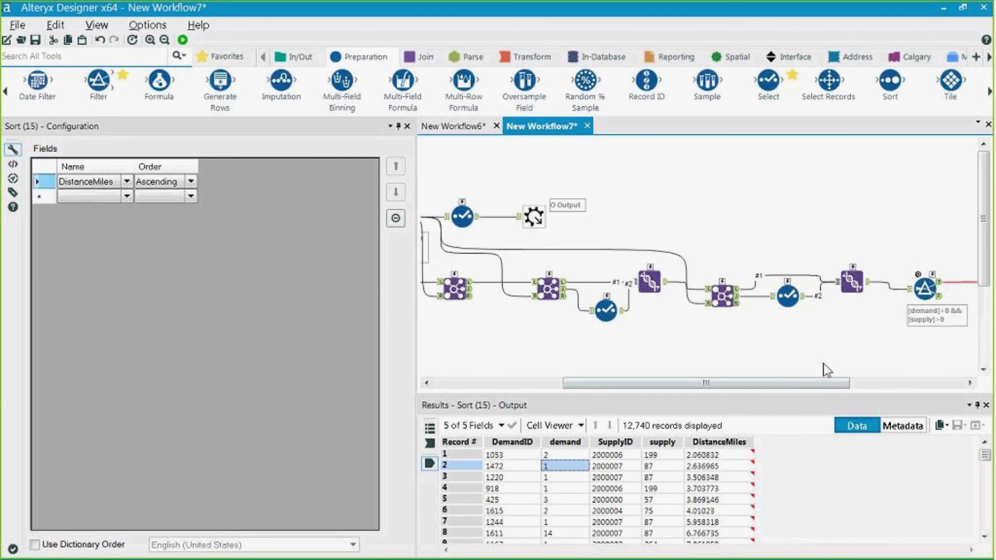
{"action": "left_click", "coordinate": [823, 363]}
{"action": "scroll", "coordinate": [816, 350], "scroll_direction": "down", "scroll_amount": 2}
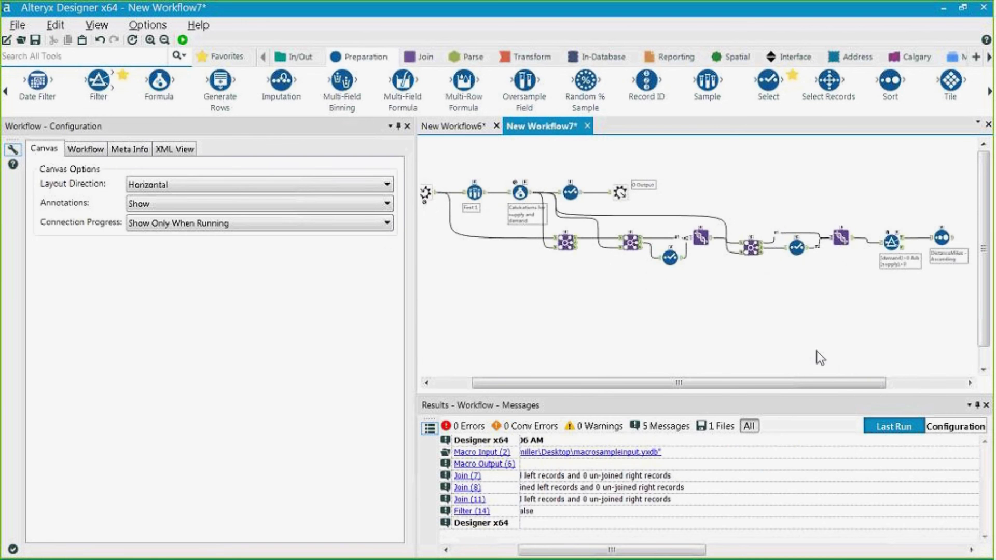
{"action": "left_click", "coordinate": [434, 199]}
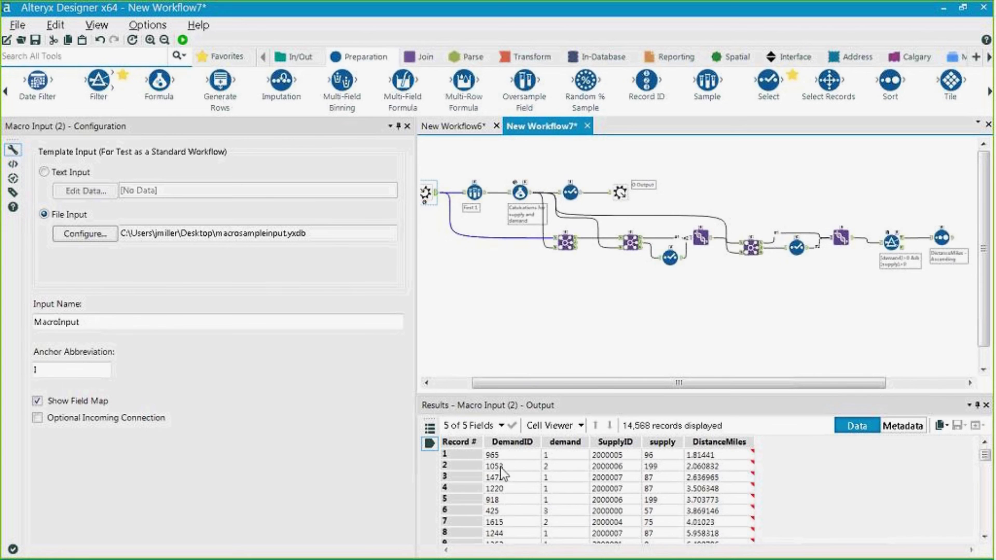
{"action": "left_click", "coordinate": [941, 237]}
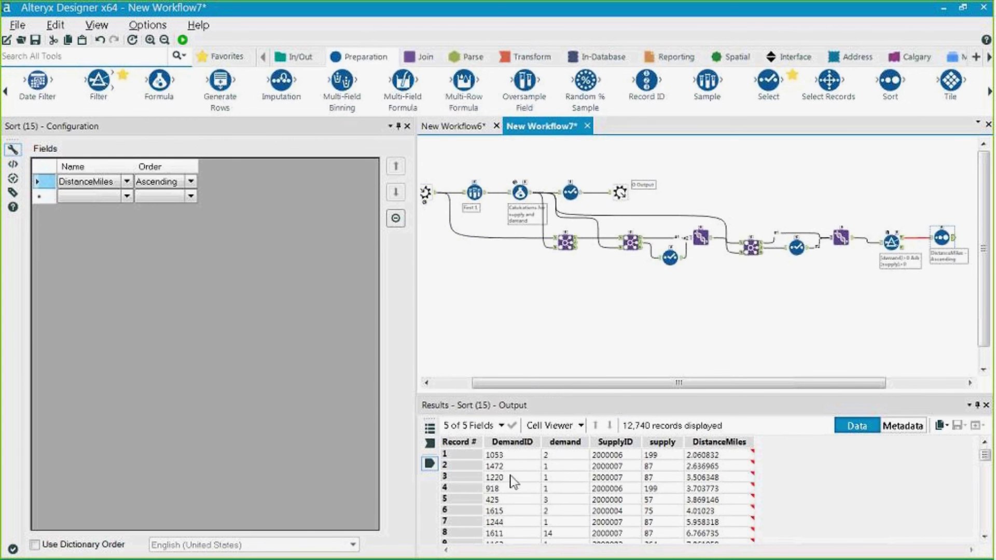
{"action": "left_click_drag", "start_coordinate": [505, 457], "coordinate": [604, 462]}
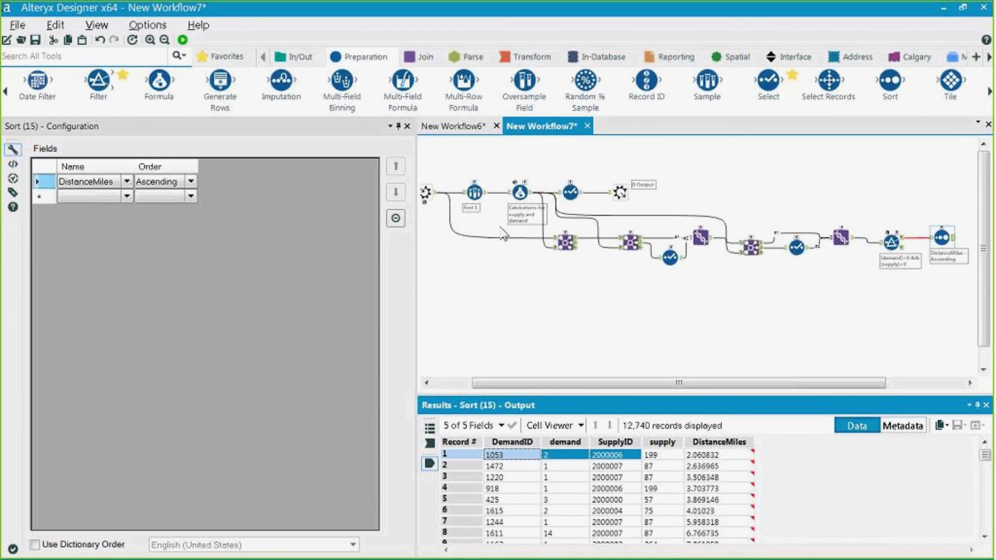
Step: Add a Macro Output after the Sort tool, with output name Iterate and anchor abbreviation I
{"action": "left_click_drag", "start_coordinate": [792, 382], "coordinate": [848, 377]}
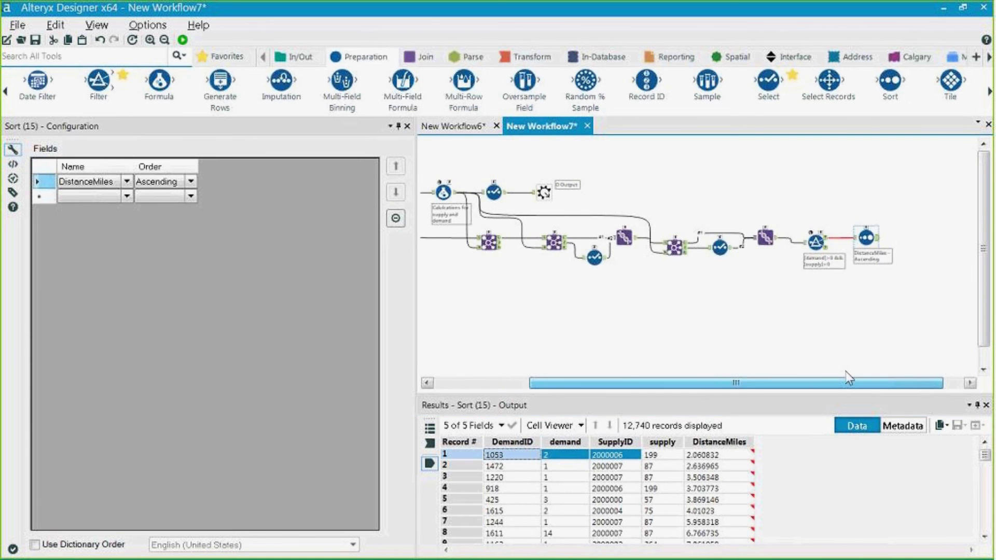
{"action": "left_click", "coordinate": [788, 56]}
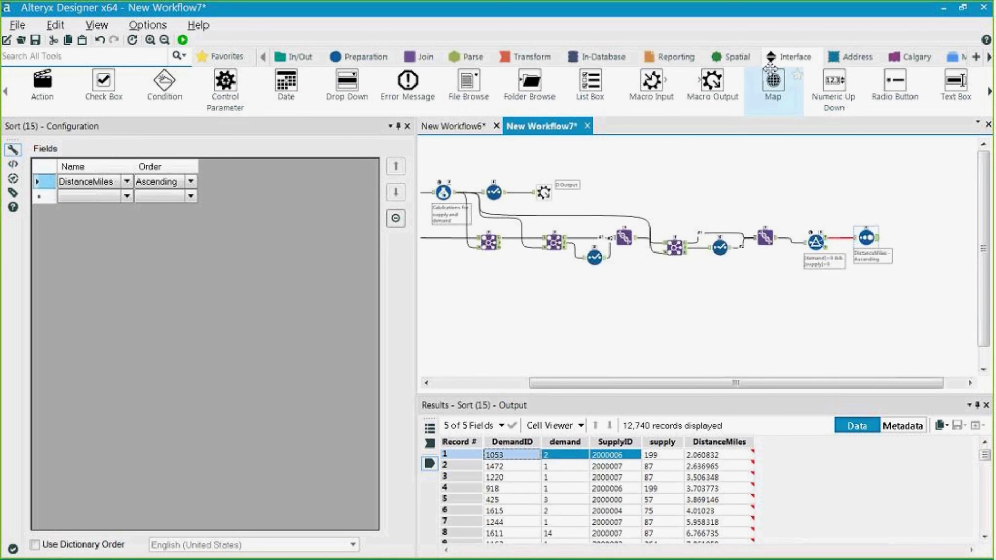
{"action": "left_click_drag", "start_coordinate": [712, 87], "coordinate": [919, 237]}
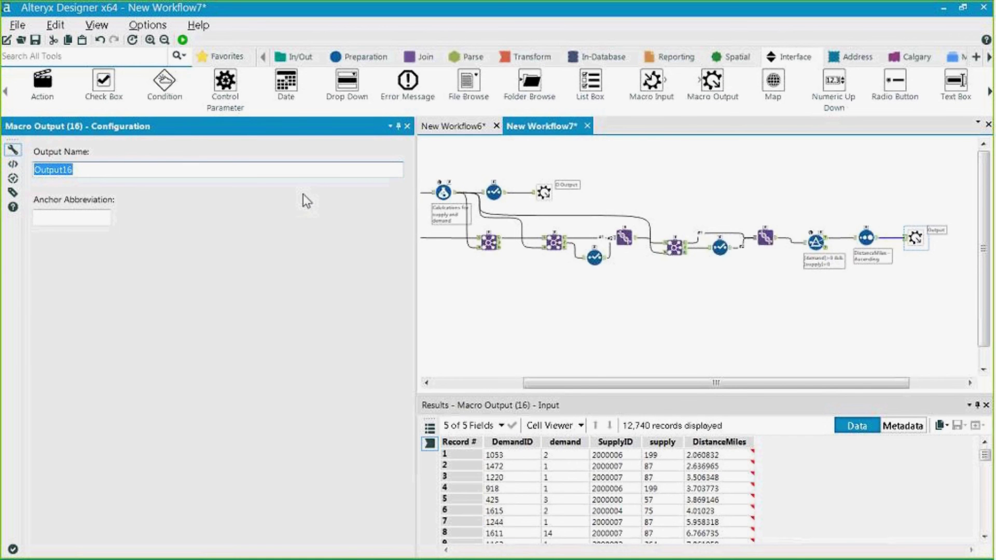
{"action": "type", "text": "Iterate"}
{"action": "left_click", "coordinate": [80, 219]}
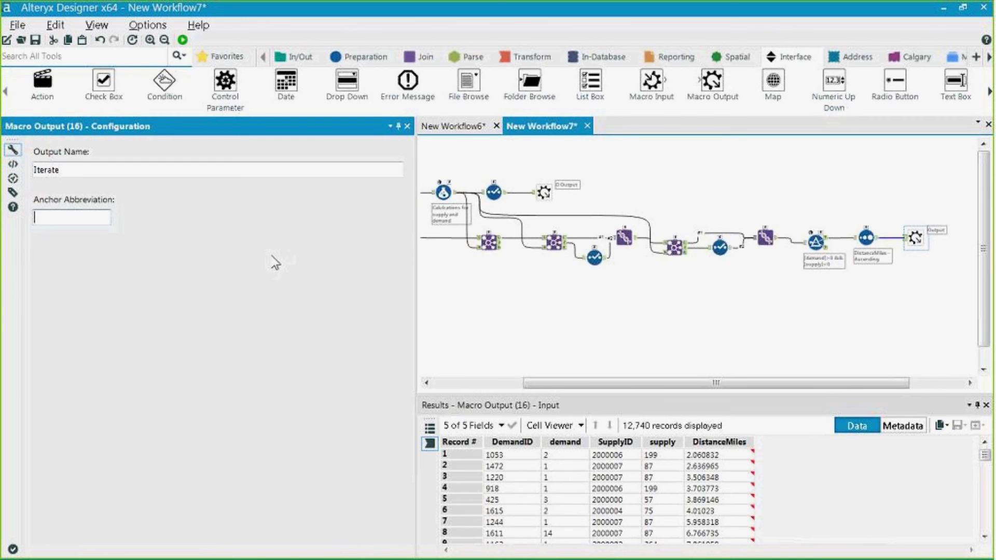
{"action": "type", "text": "I"}
{"action": "left_click", "coordinate": [840, 344]}
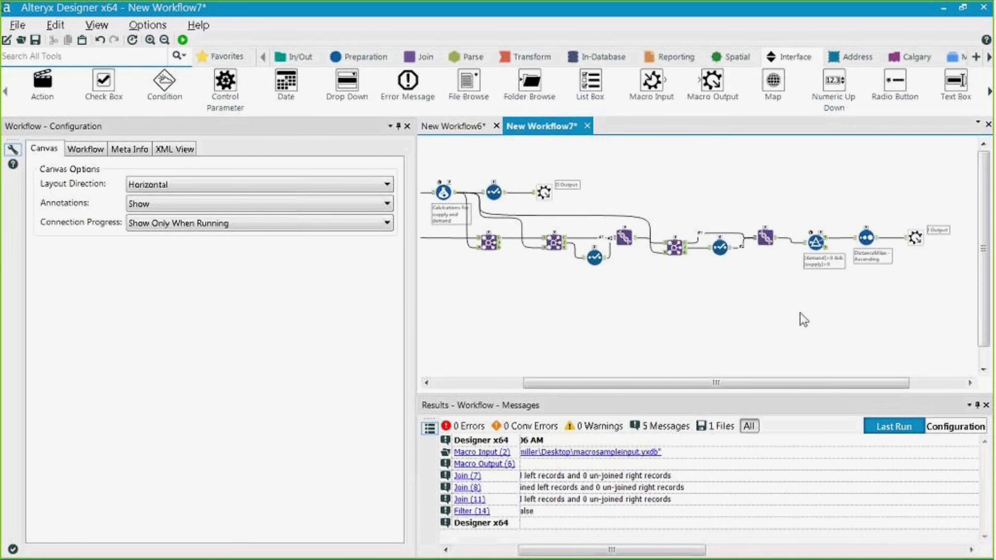
Step: Save the macro on the Desktop as VT_iteratesample in the Designer x64 Macros (*.yxmc) format
{"action": "scroll", "coordinate": [799, 313], "scroll_direction": "down", "scroll_amount": 2}
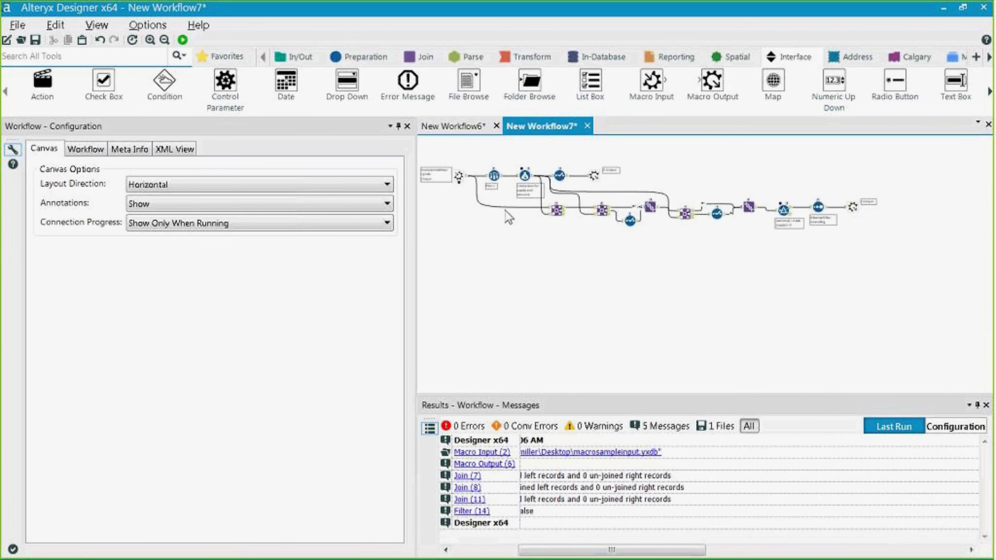
{"action": "scroll", "coordinate": [506, 213], "scroll_direction": "up", "scroll_amount": 2}
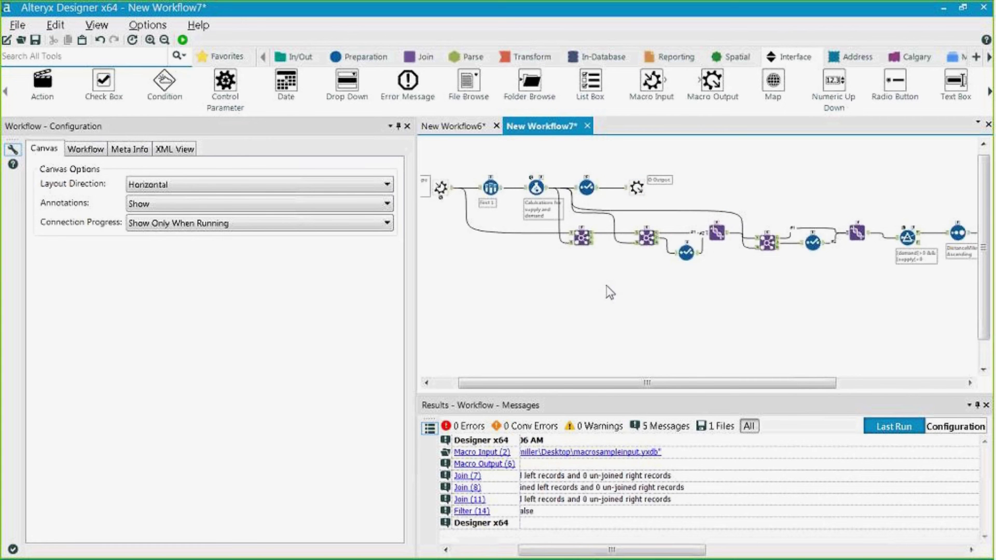
{"action": "left_click", "coordinate": [18, 25]}
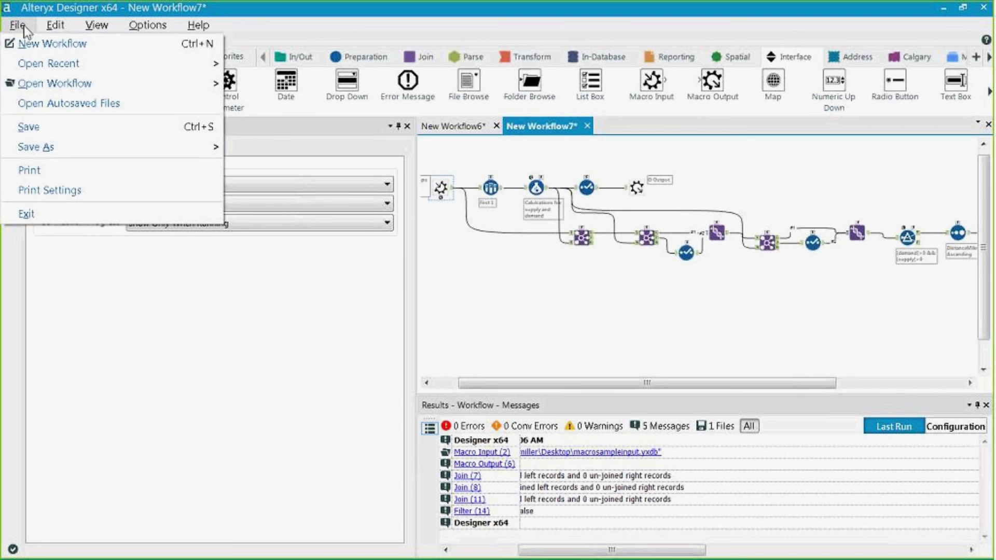
{"action": "mouse_move", "coordinate": [85, 147]}
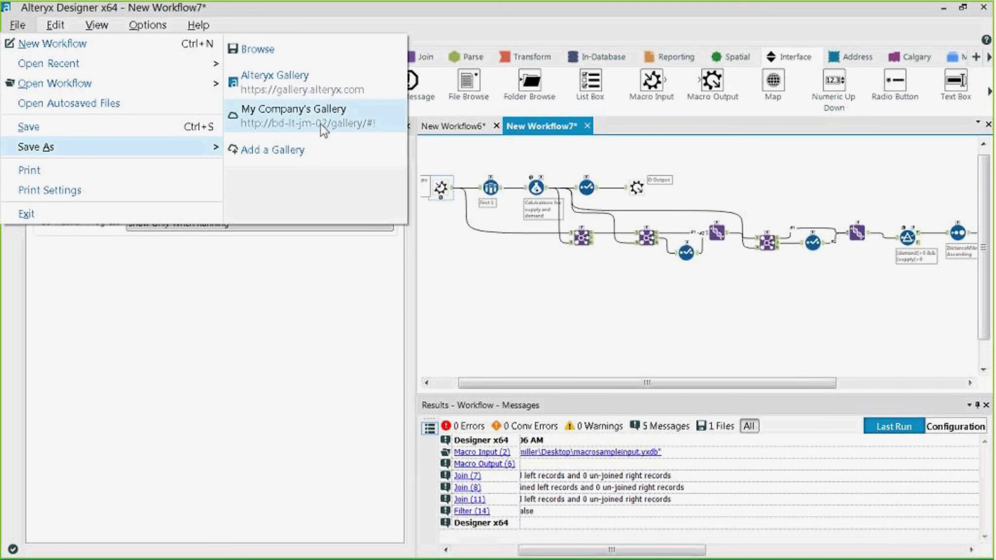
{"action": "left_click", "coordinate": [335, 54]}
{"action": "left_click", "coordinate": [47, 103]}
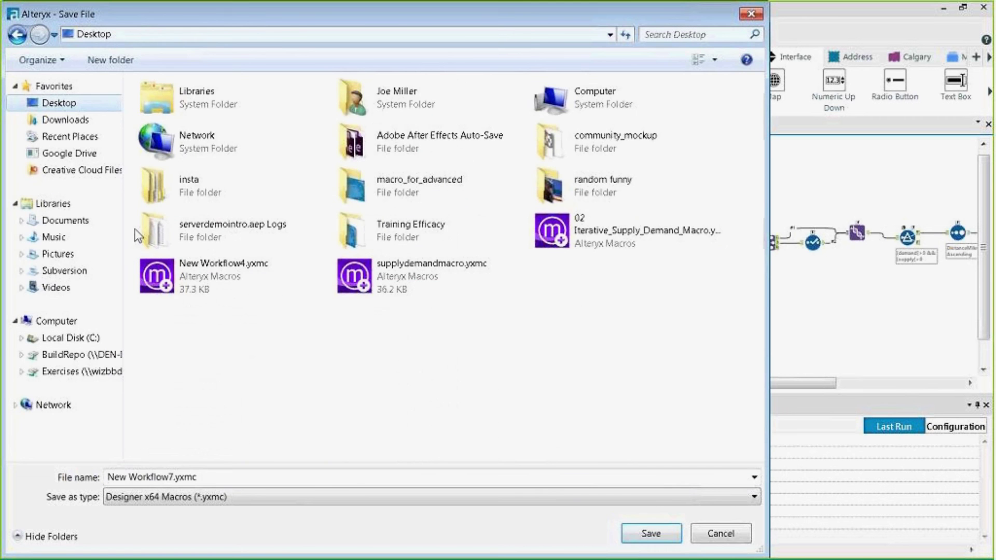
{"action": "left_click", "coordinate": [216, 483]}
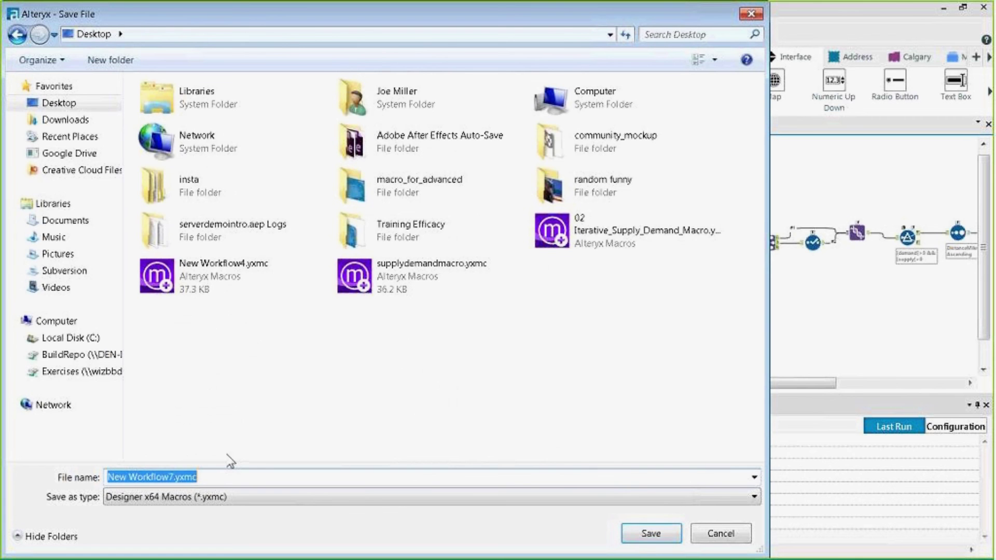
{"action": "type", "text": "VT"}
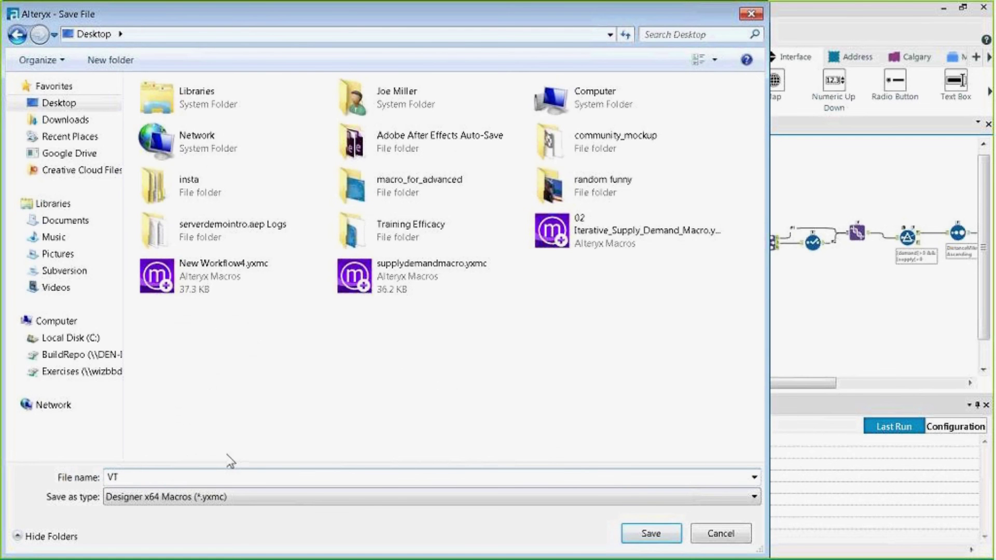
{"action": "type", "text": "_iteratesample"}
{"action": "key", "text": "Return"}
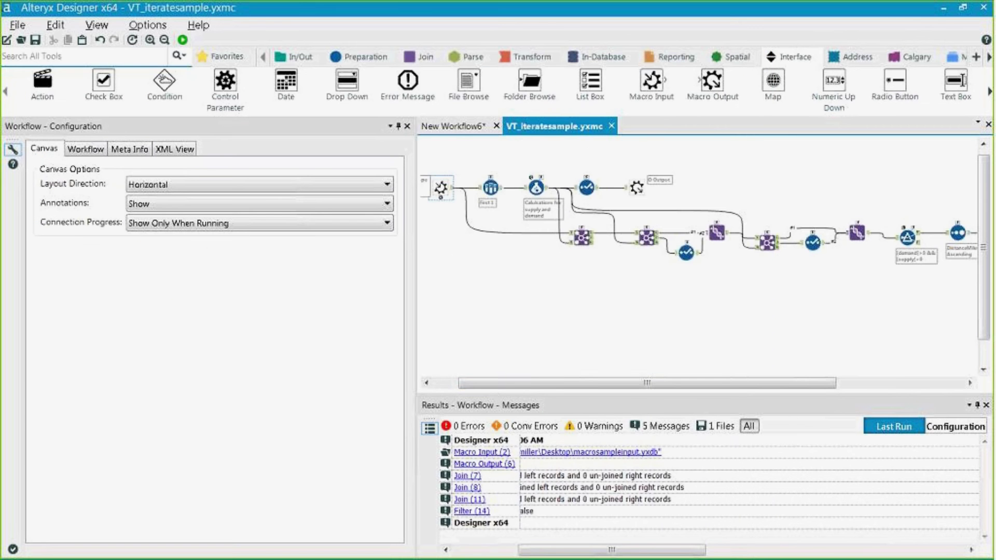
{"action": "left_click_drag", "start_coordinate": [495, 384], "coordinate": [560, 379]}
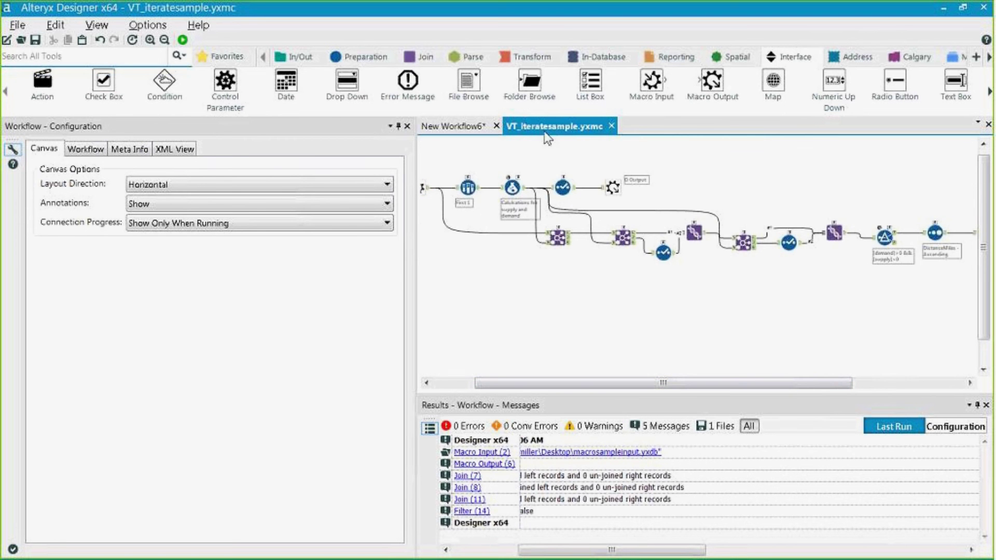
{"action": "left_click", "coordinate": [452, 126]}
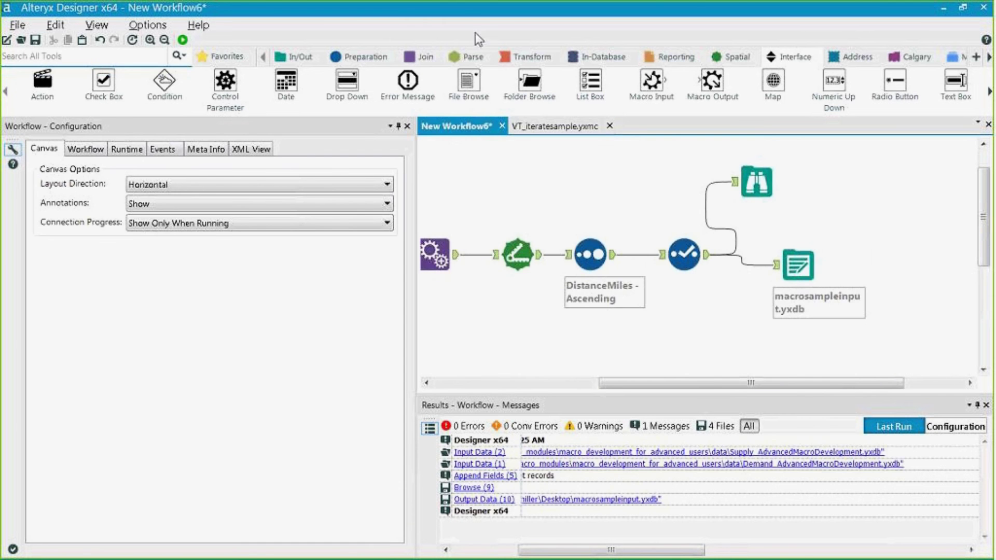
{"action": "left_click", "coordinate": [528, 127]}
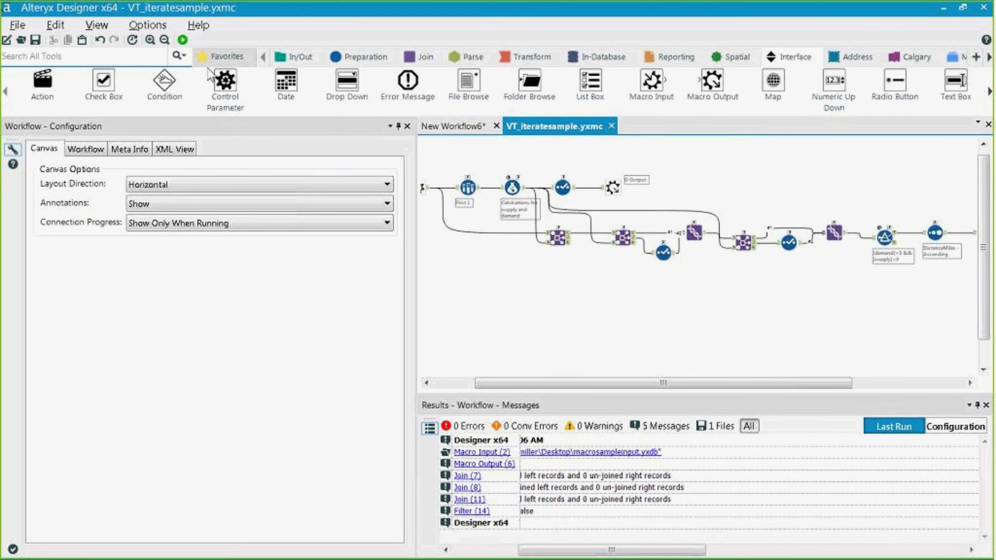
Step: Try to bring up the Interface Designer for the VT_iteratesample.yxmc macro
{"action": "left_click", "coordinate": [95, 26]}
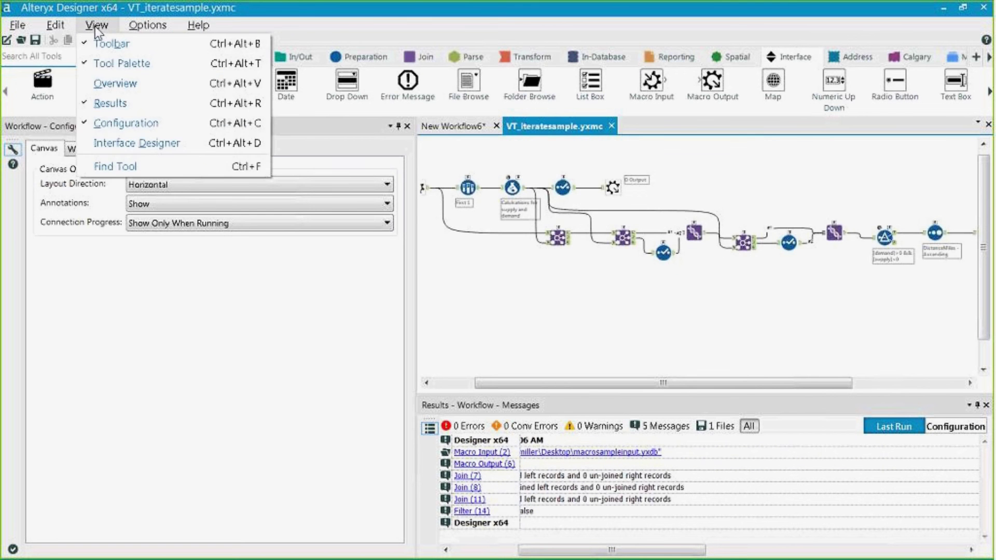
{"action": "left_click", "coordinate": [121, 142]}
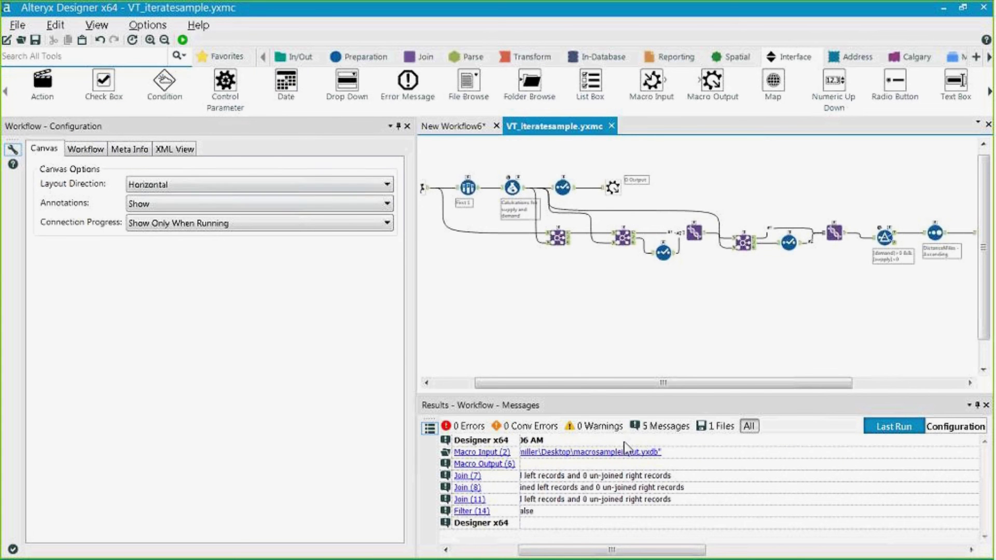
{"action": "left_click", "coordinate": [96, 25]}
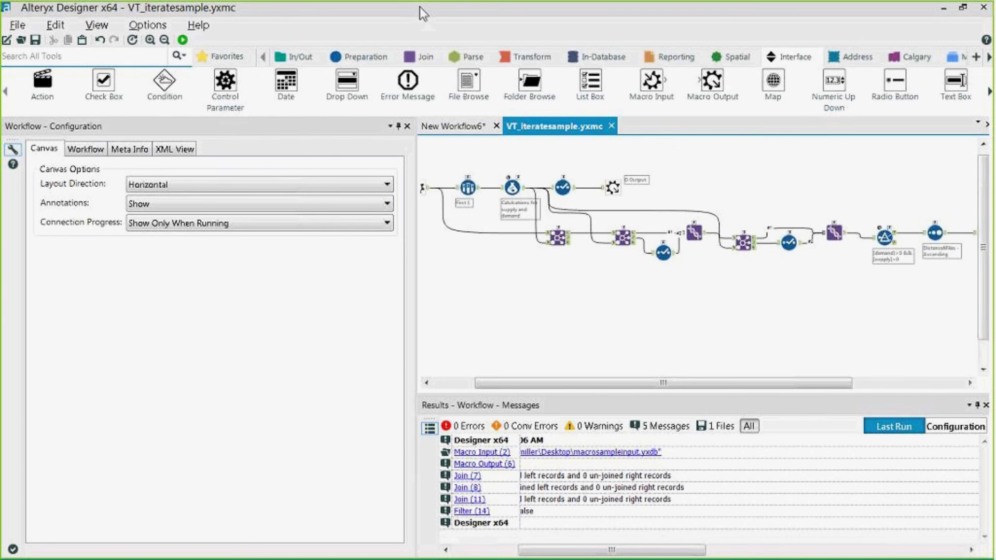
{"action": "left_click", "coordinate": [97, 25]}
{"action": "left_click", "coordinate": [134, 141]}
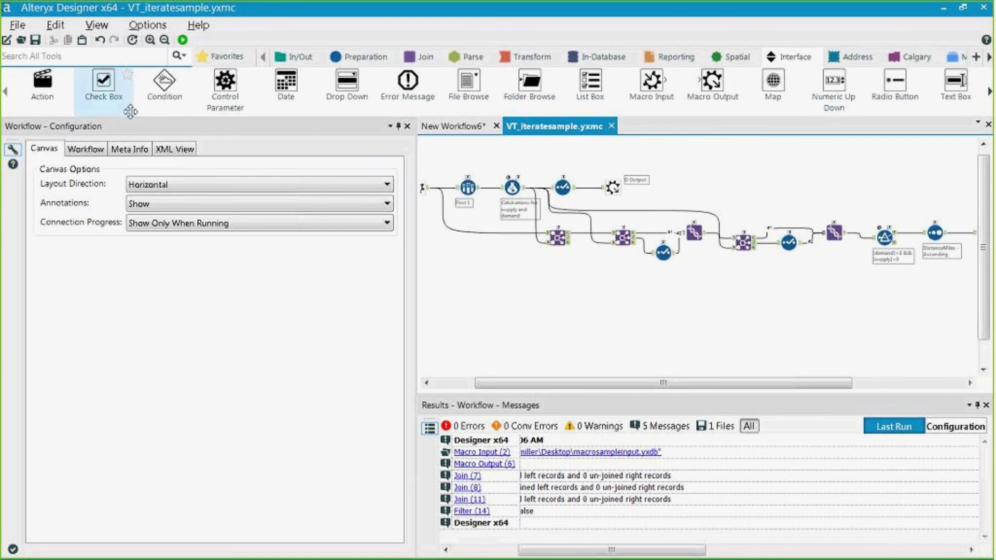
{"action": "left_click", "coordinate": [99, 25]}
{"action": "left_click", "coordinate": [121, 127]}
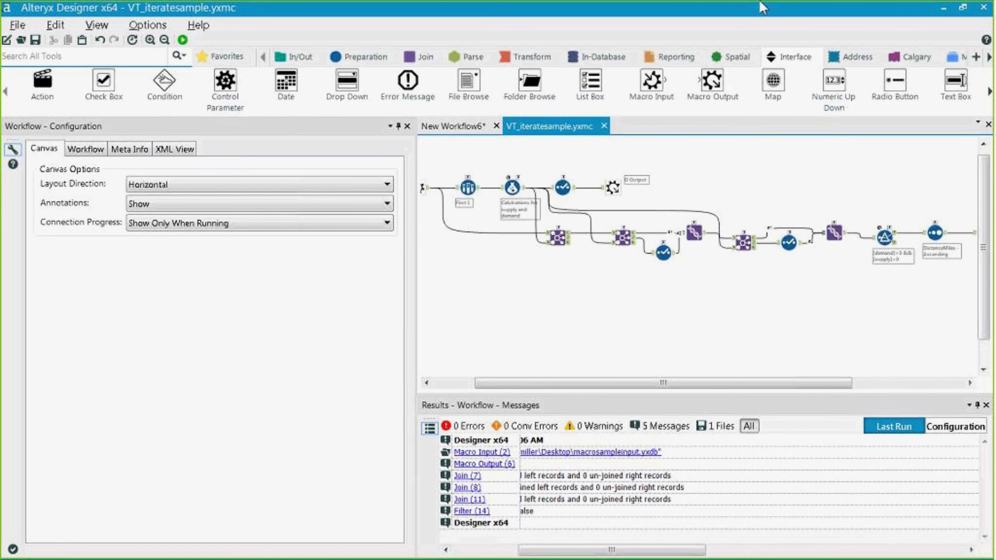
Step: Shrink the application window to look for the Interface Designer outside it, and maximize the window again
{"action": "left_click_drag", "start_coordinate": [757, 142], "coordinate": [649, 119]}
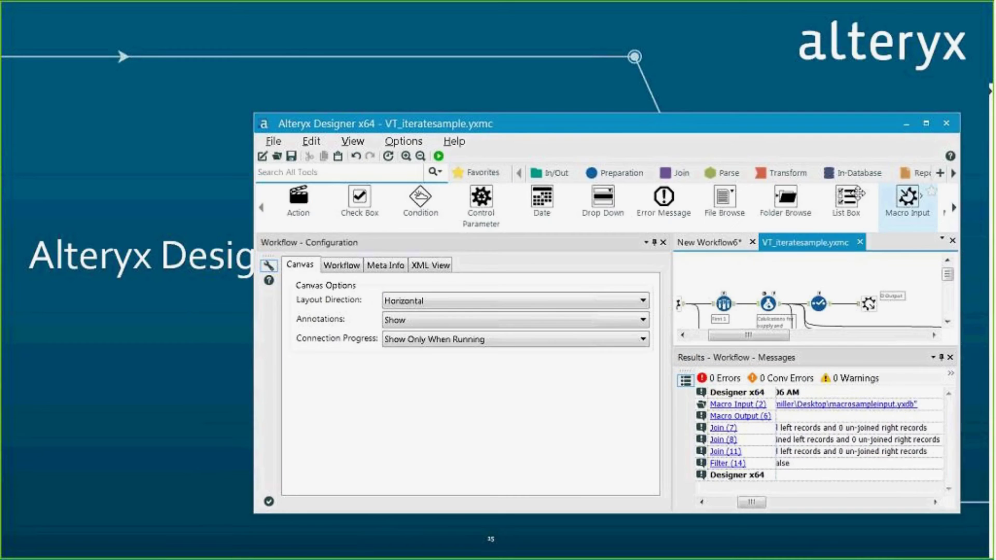
{"action": "left_click", "coordinate": [987, 275]}
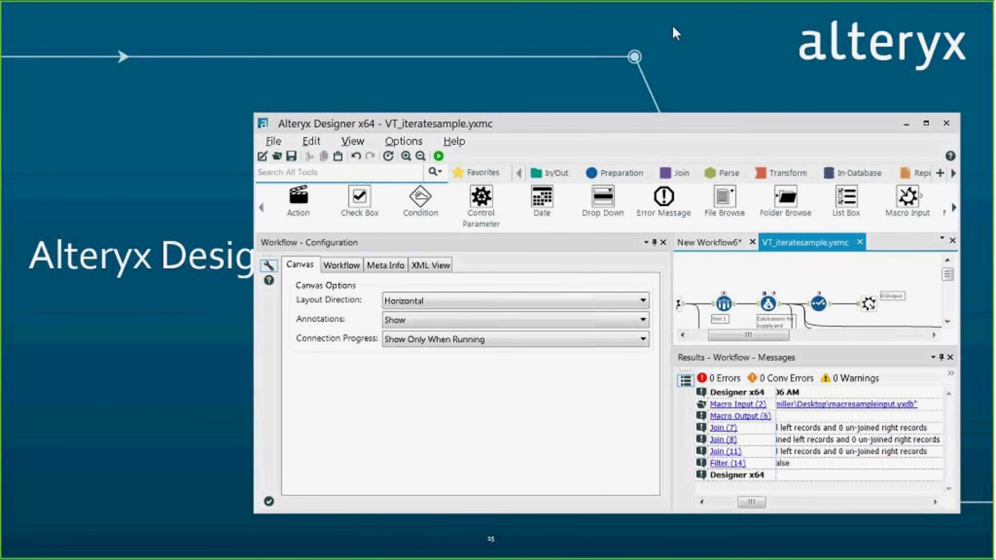
{"action": "left_click", "coordinate": [353, 141]}
{"action": "left_click", "coordinate": [375, 263]}
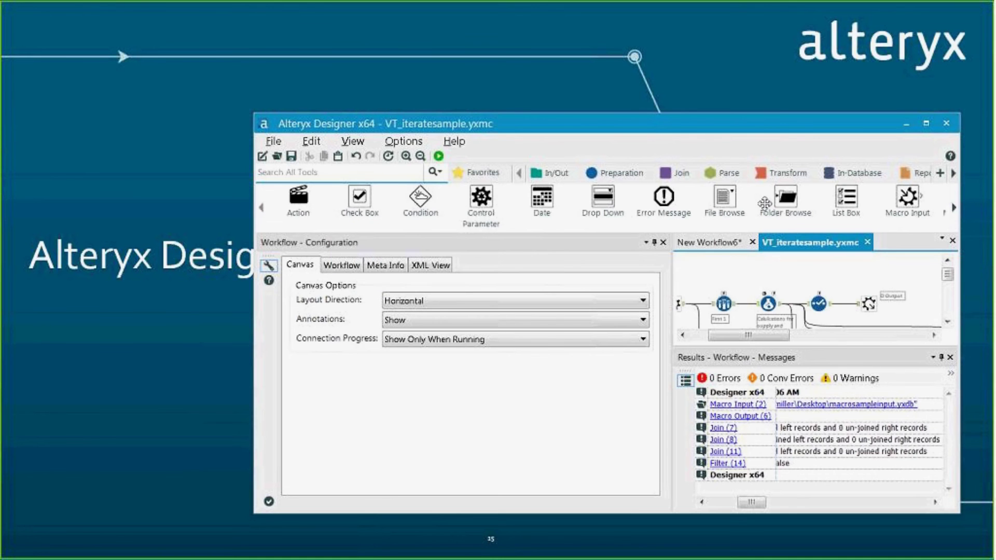
{"action": "left_click", "coordinate": [926, 124]}
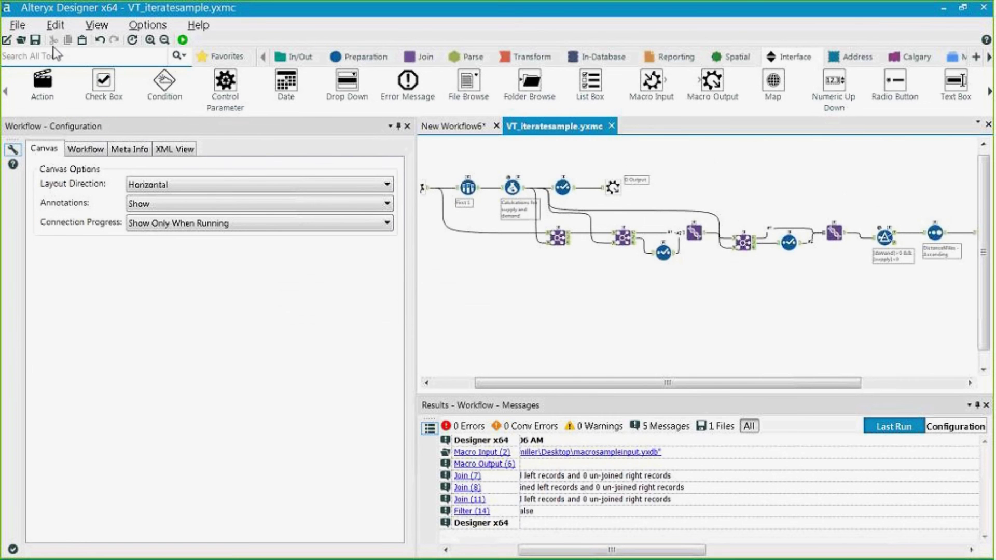
Step: Save the New Workflow6 workflow on the Desktop as VT_sample in the Designer x64 Workflows (*.yxmd) format
{"action": "key", "text": "ctrl+Tab"}
{"action": "left_click", "coordinate": [17, 25]}
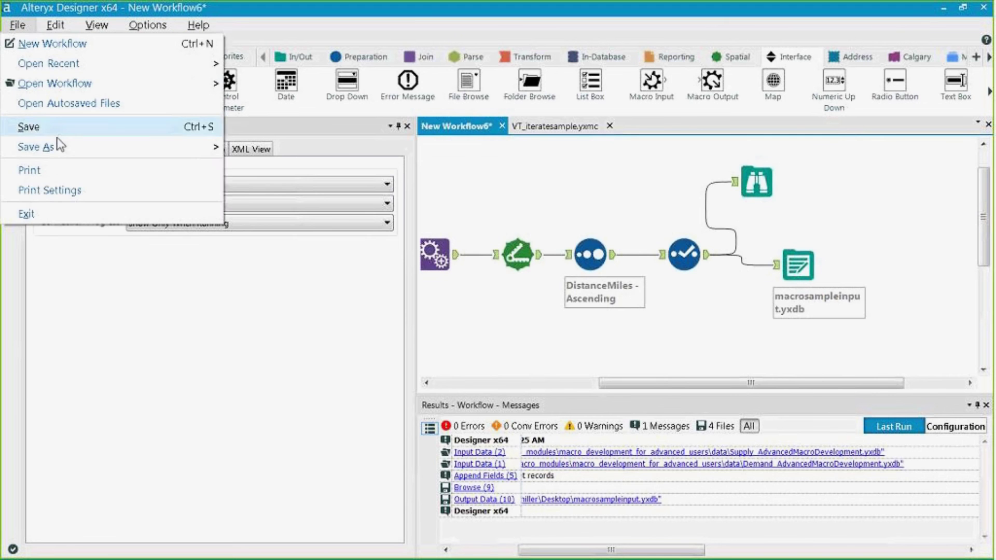
{"action": "mouse_move", "coordinate": [55, 145]}
{"action": "left_click", "coordinate": [291, 61]}
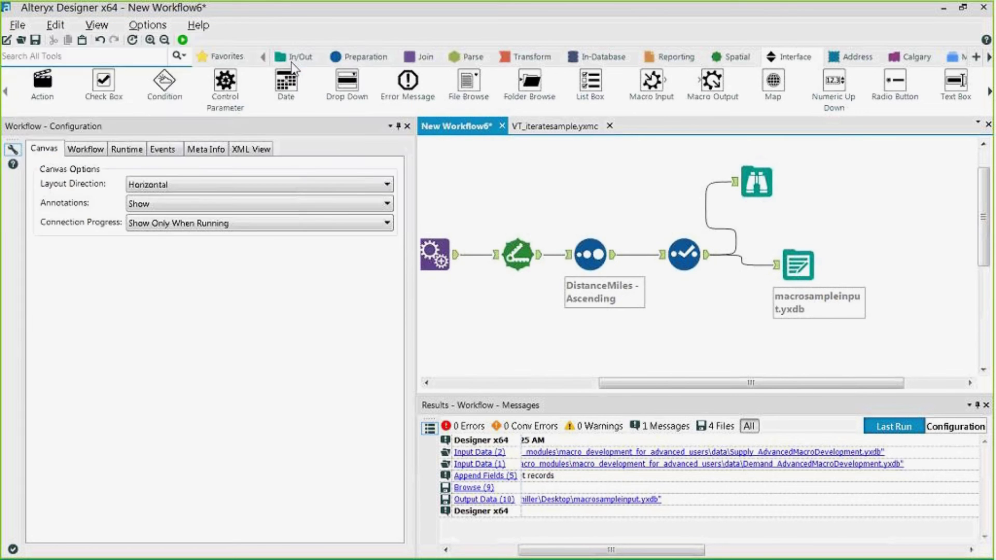
{"action": "type", "text": "VT_sample"}
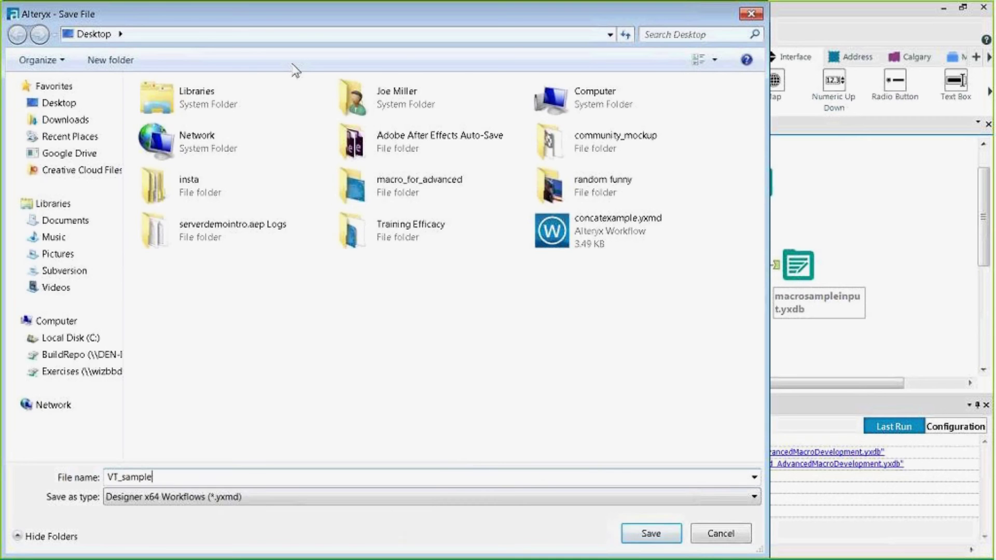
{"action": "key", "text": "Return"}
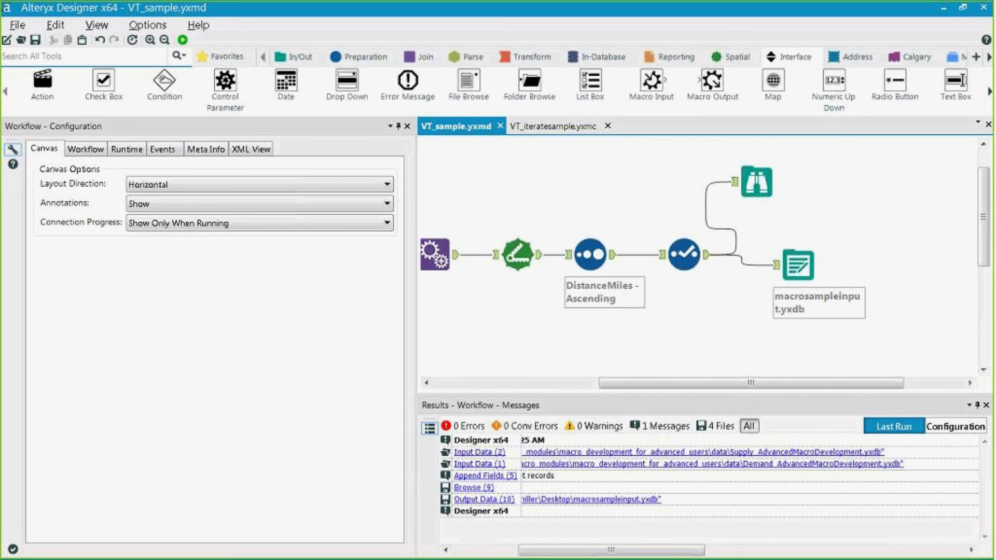
Step: Restart Alteryx Designer and open the VT_iteratesample.yxmc macro from the Desktop
{"action": "left_click", "coordinate": [982, 11]}
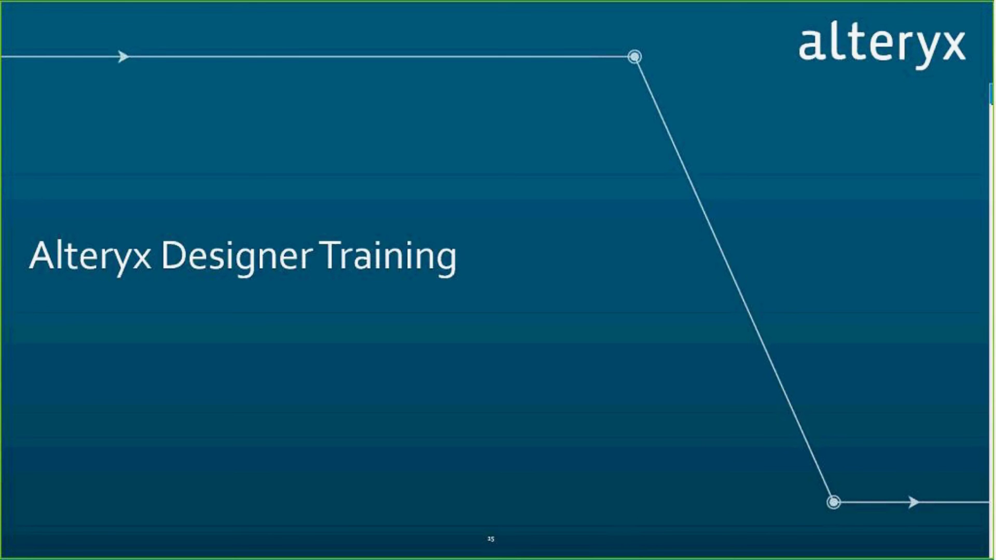
{"action": "left_click_drag", "start_coordinate": [991, 94], "coordinate": [518, 3]}
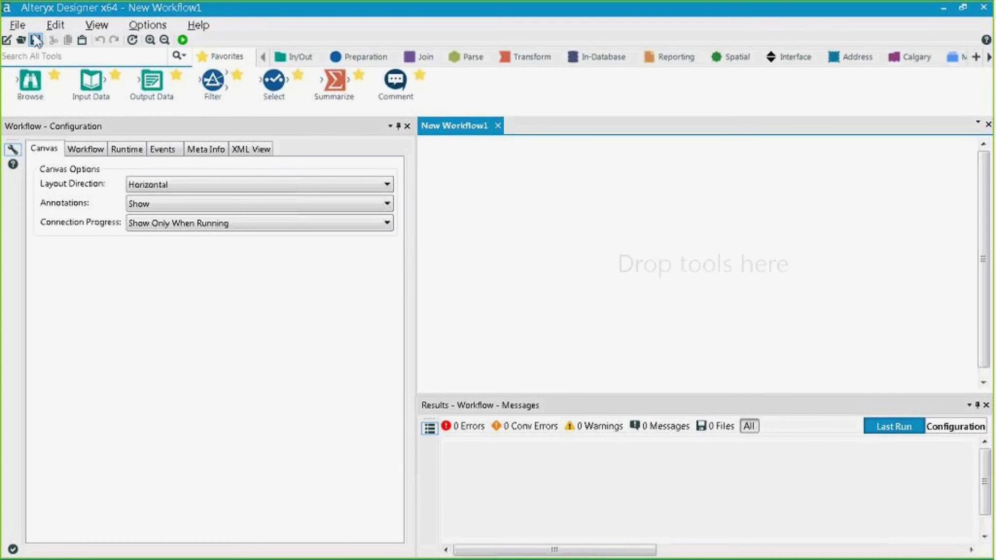
{"action": "left_click", "coordinate": [17, 25]}
{"action": "mouse_move", "coordinate": [63, 79]}
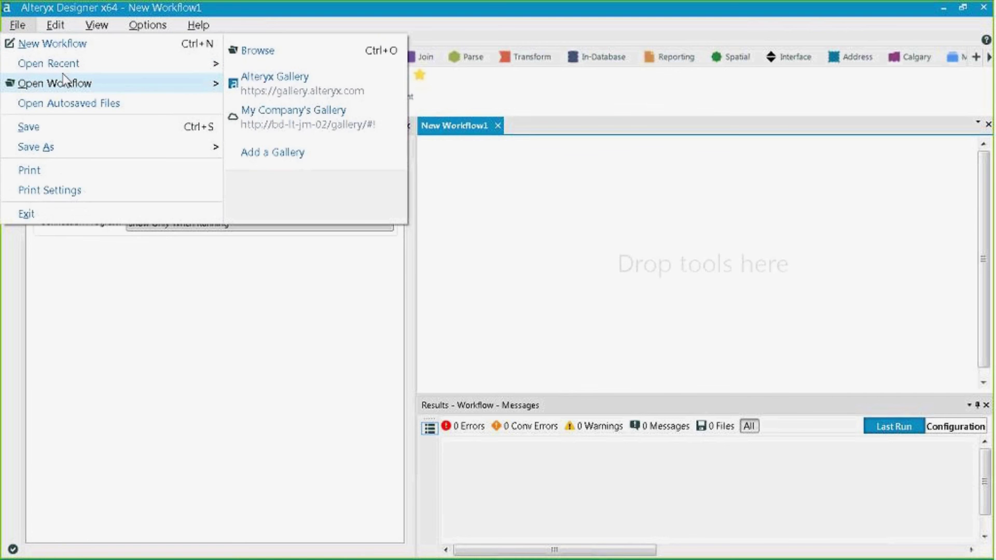
{"action": "left_click", "coordinate": [316, 52]}
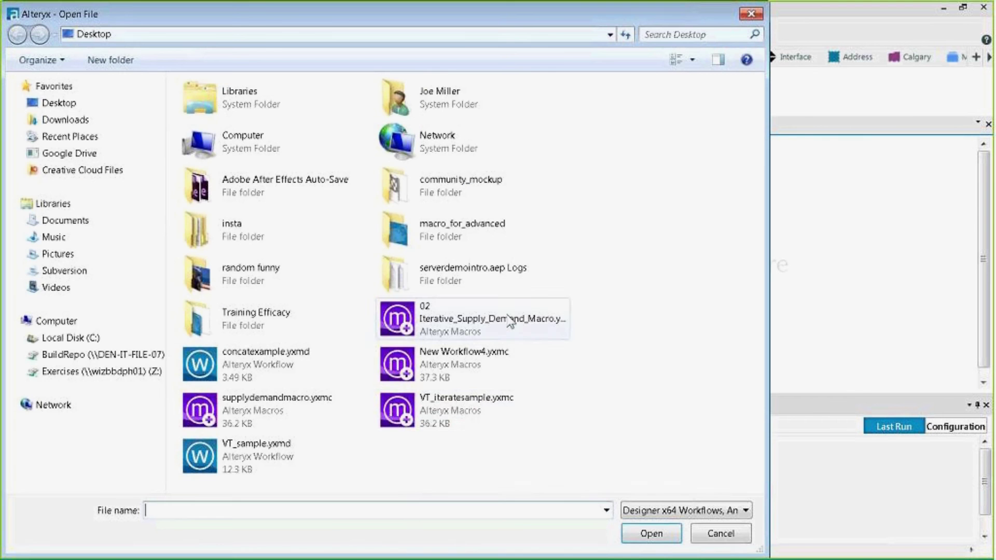
{"action": "double_click", "coordinate": [452, 412]}
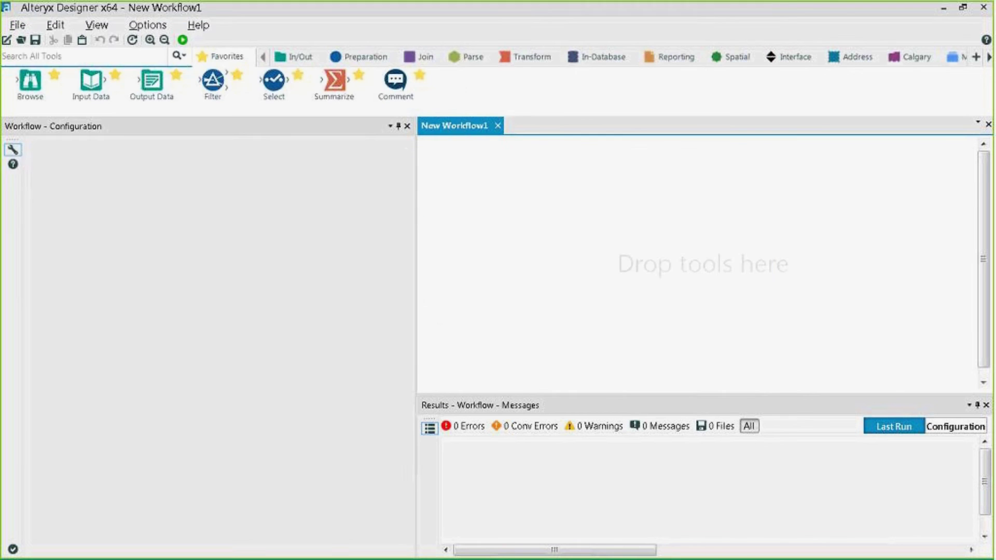
Step: Show the Interface Designer over the macro's canvas and open its properties
{"action": "left_click", "coordinate": [97, 25]}
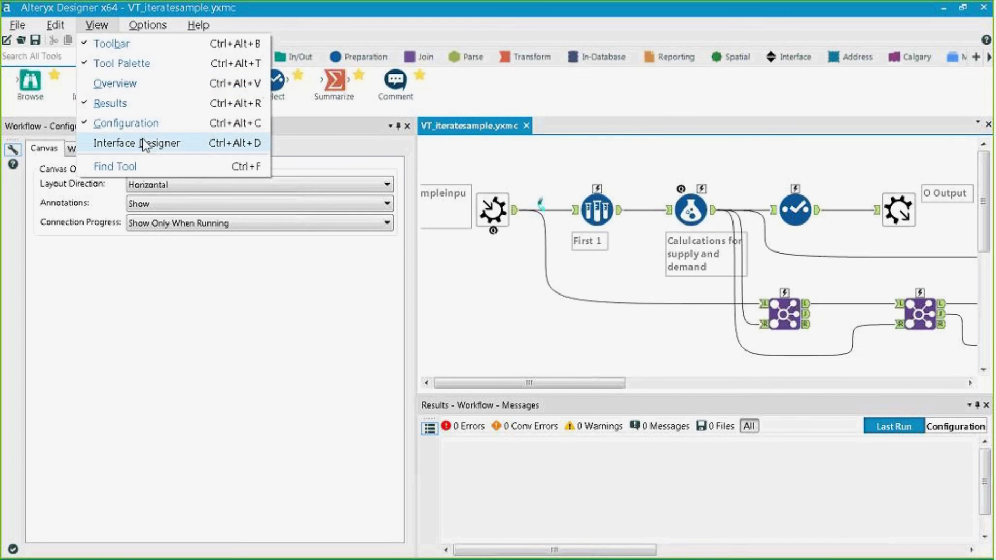
{"action": "left_click", "coordinate": [145, 149]}
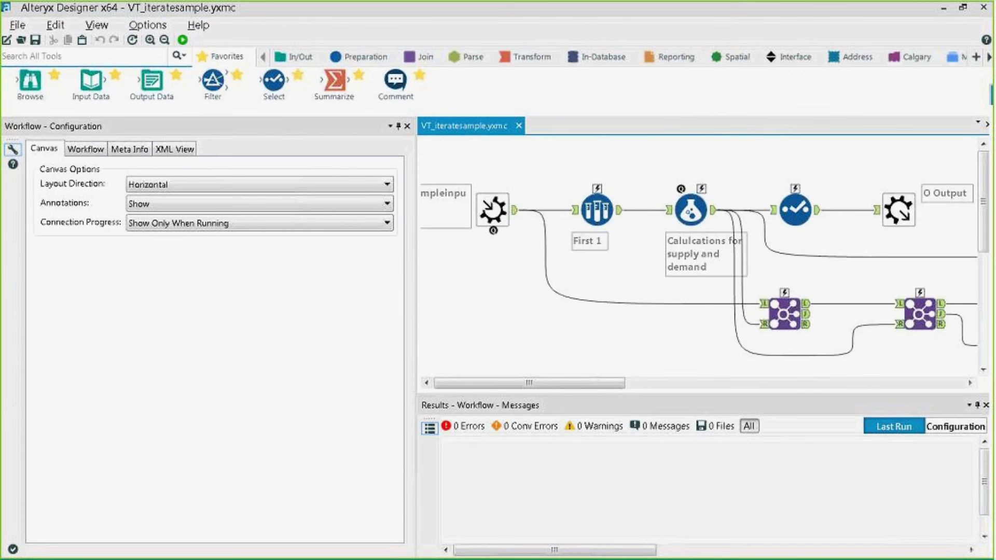
{"action": "left_click_drag", "start_coordinate": [995, 156], "coordinate": [434, 74]}
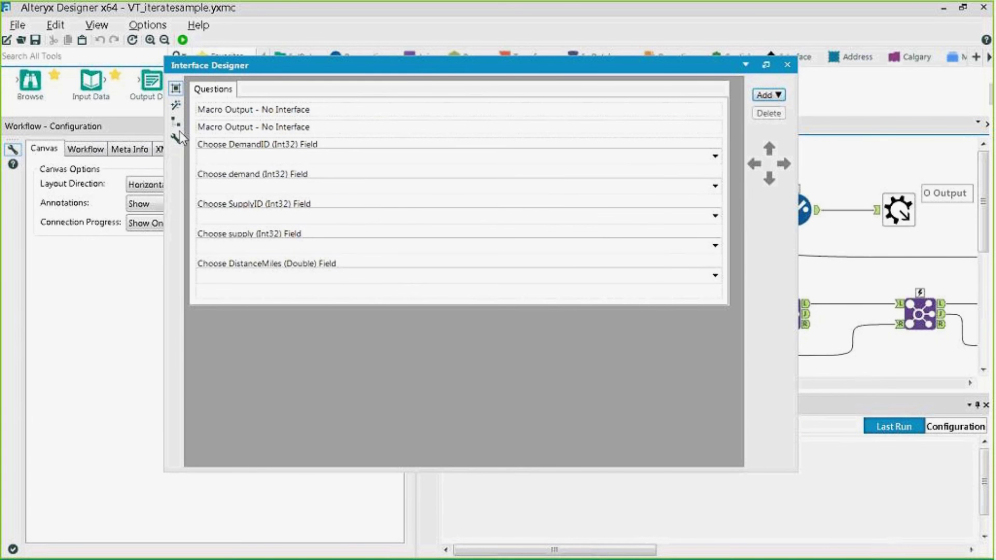
{"action": "left_click", "coordinate": [97, 25]}
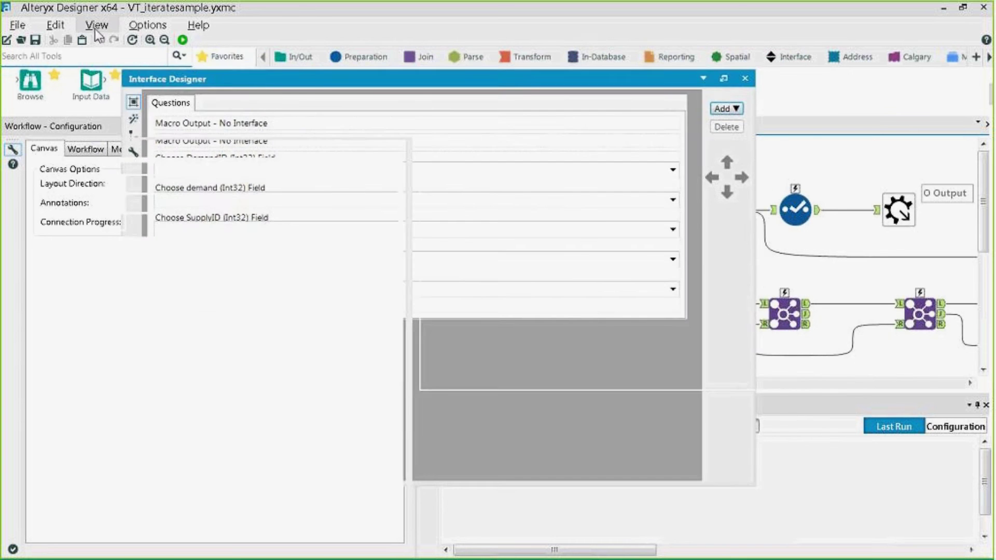
{"action": "key", "text": "ctrl+alt+d"}
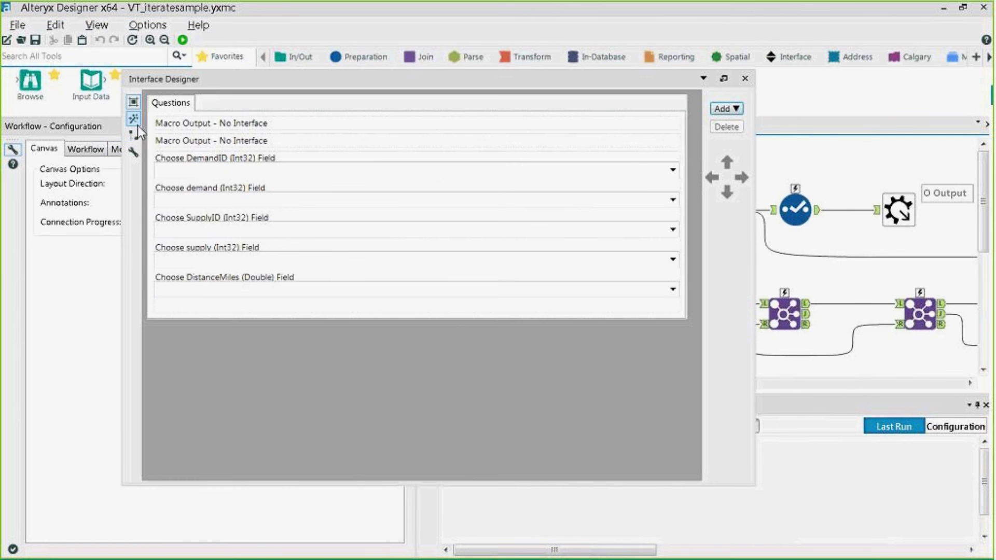
{"action": "left_click", "coordinate": [141, 181]}
{"action": "left_click", "coordinate": [132, 153]}
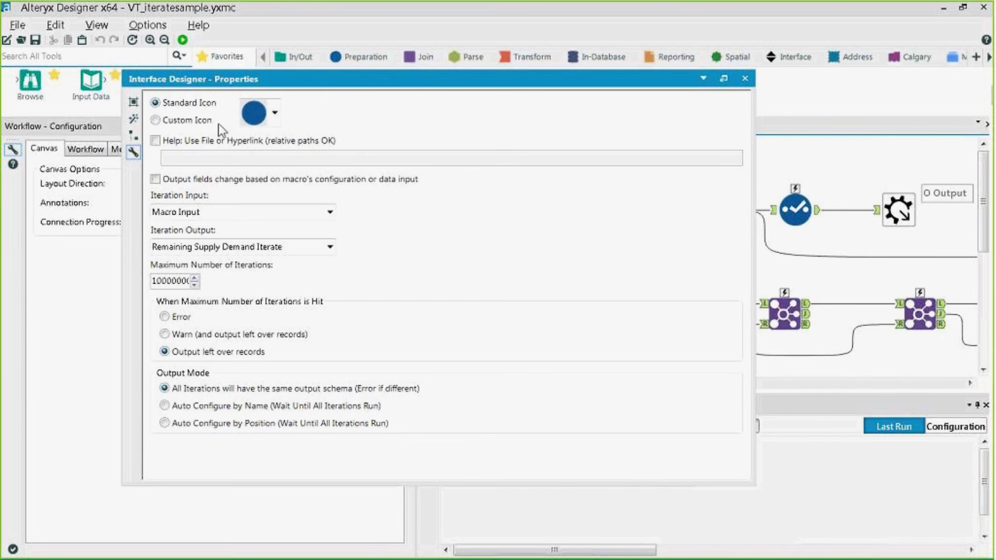
Step: Change the macro's standard icon to the green starburst shape
{"action": "left_click", "coordinate": [274, 112]}
{"action": "scroll", "coordinate": [269, 203], "scroll_direction": "down", "scroll_amount": 3}
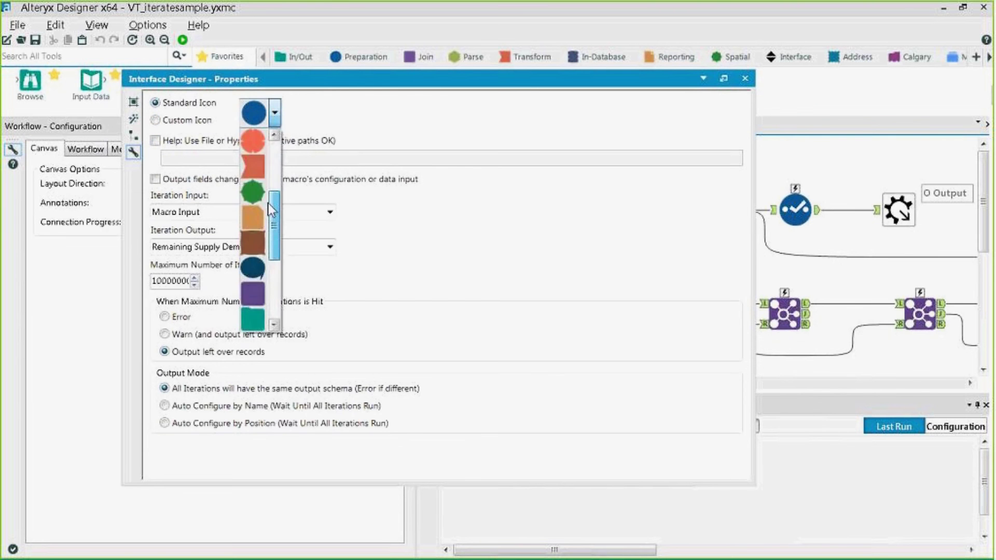
{"action": "left_click", "coordinate": [250, 211]}
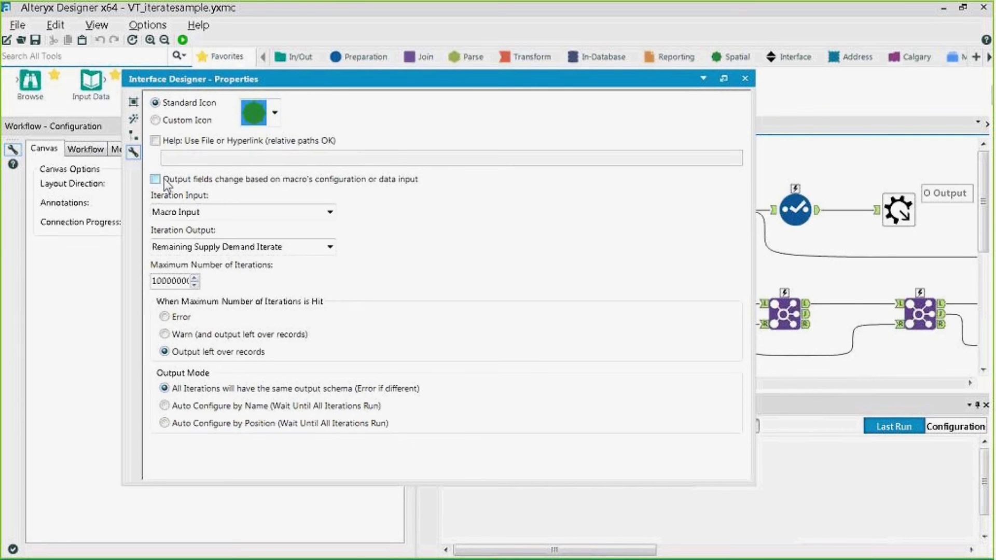
Step: Review the Iteration Input and Iteration Output choices against the canvas, and close the Interface Designer
{"action": "left_click", "coordinate": [190, 212]}
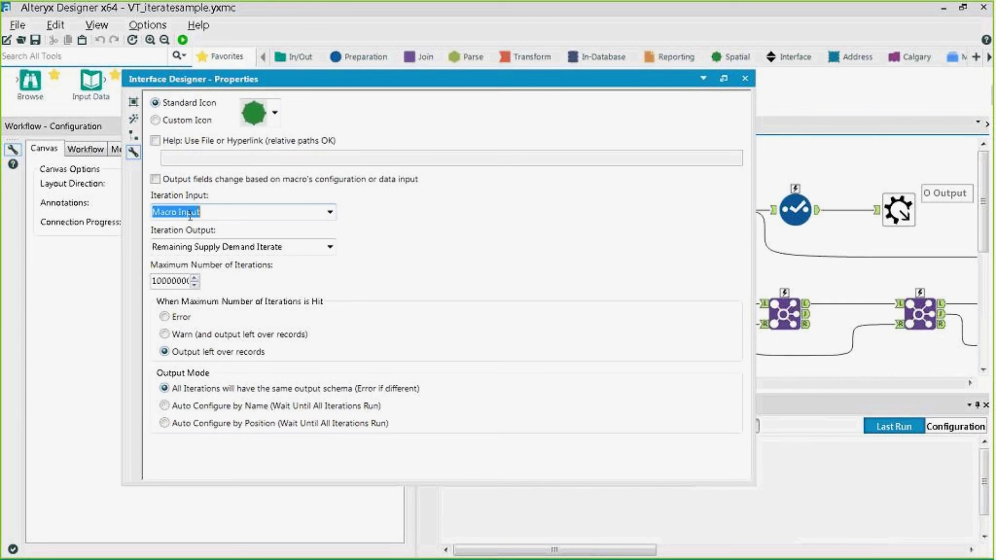
{"action": "left_click", "coordinate": [329, 212]}
{"action": "left_click", "coordinate": [329, 212]}
{"action": "double_click", "coordinate": [332, 79]}
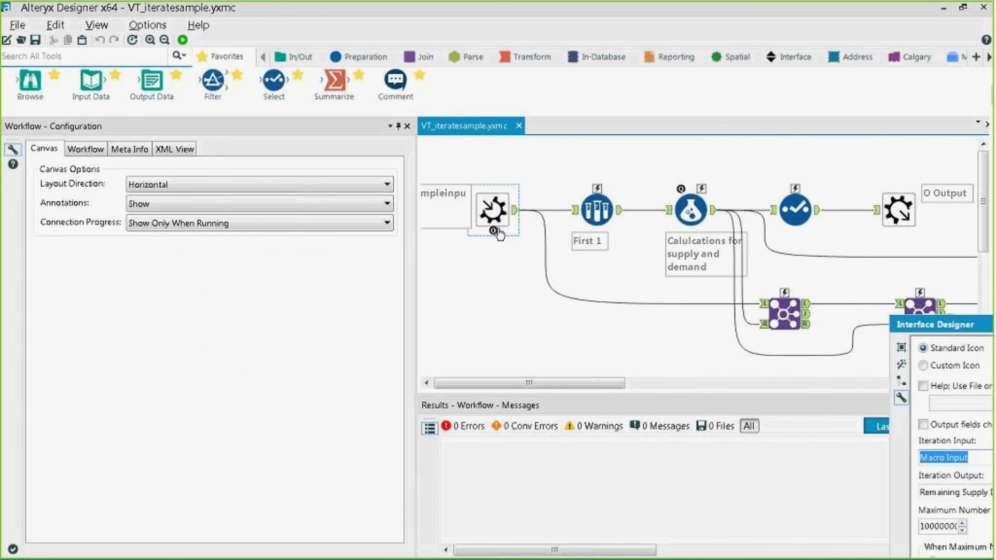
{"action": "double_click", "coordinate": [952, 324]}
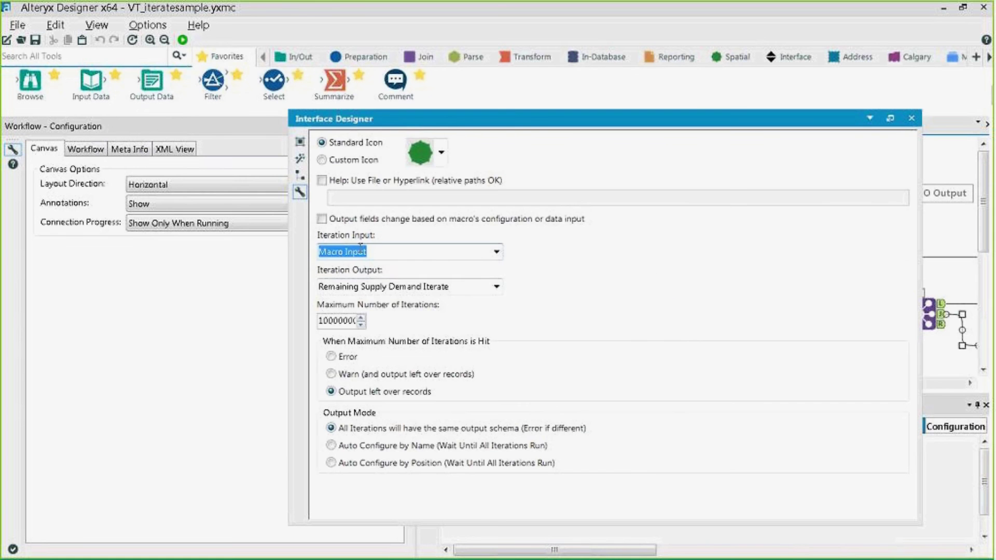
{"action": "left_click", "coordinate": [489, 286]}
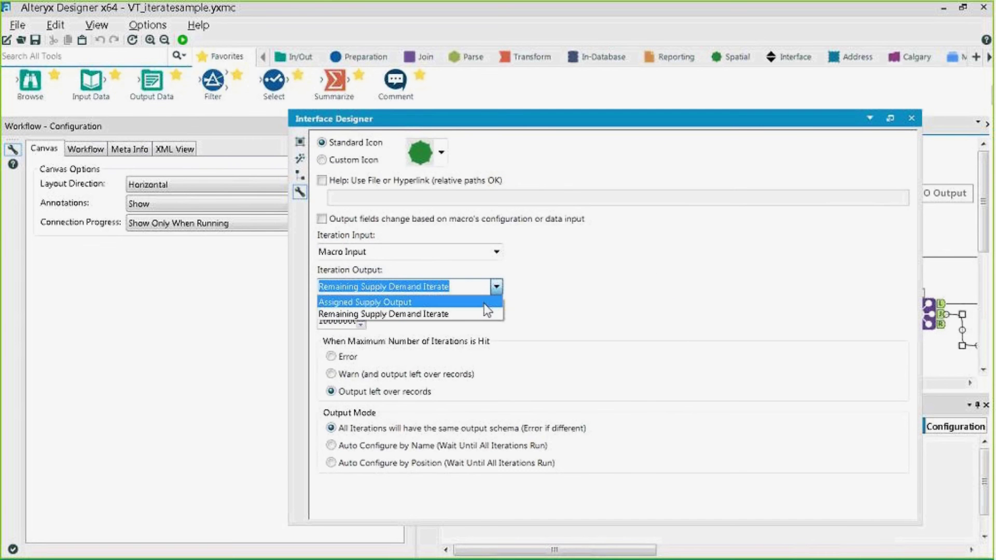
{"action": "left_click", "coordinate": [825, 124]}
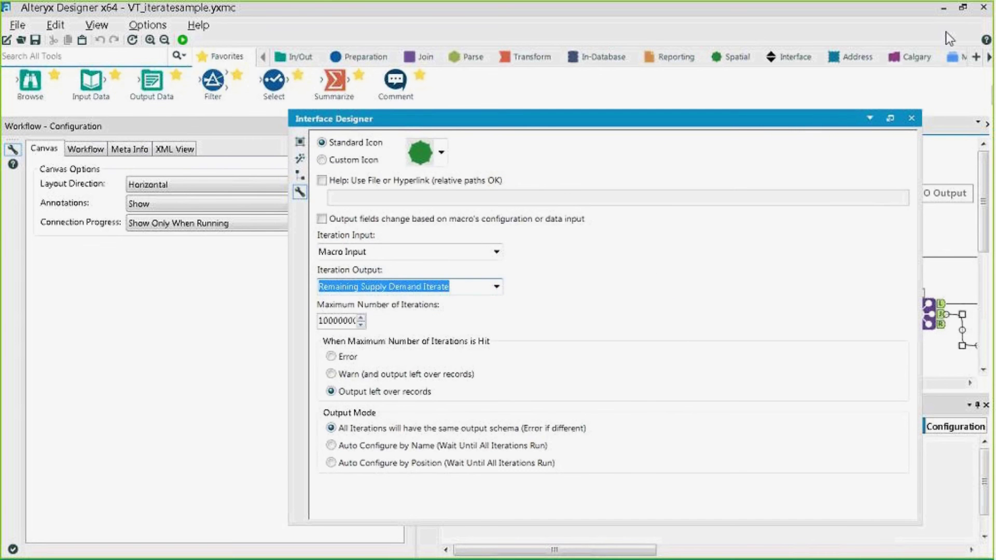
{"action": "left_click", "coordinate": [911, 119]}
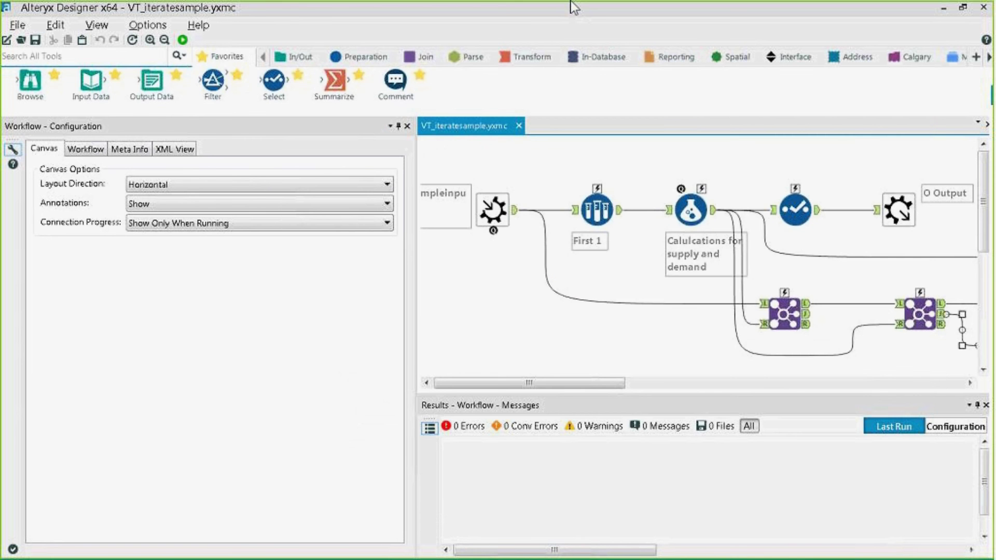
Step: Switch to the 02 Iterative_Supply_Demand_Macro.yxmc macro and check the names of its macro input and its iterating macro output
{"action": "left_click", "coordinate": [97, 25]}
{"action": "left_click", "coordinate": [138, 145]}
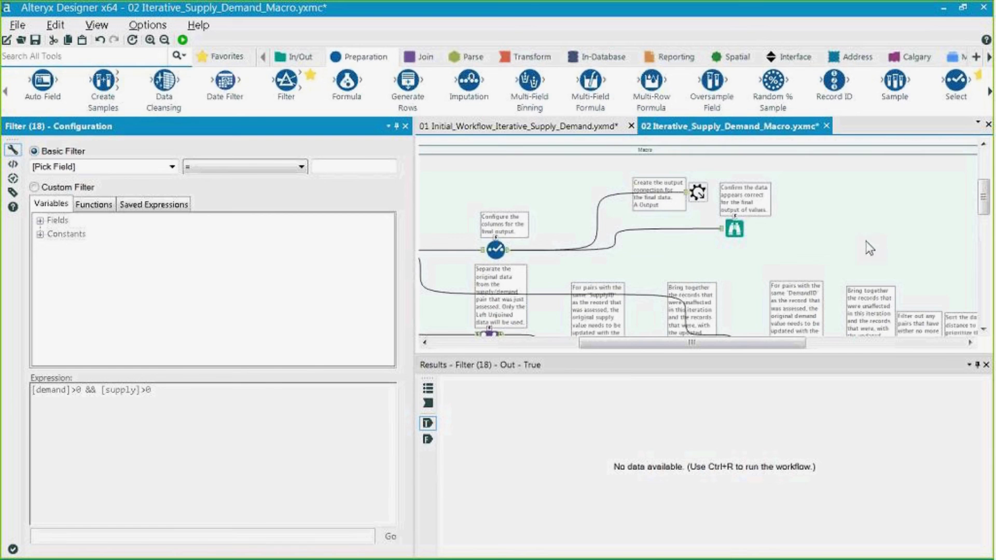
{"action": "left_click", "coordinate": [743, 234]}
{"action": "scroll", "coordinate": [742, 227], "scroll_direction": "down", "scroll_amount": 5}
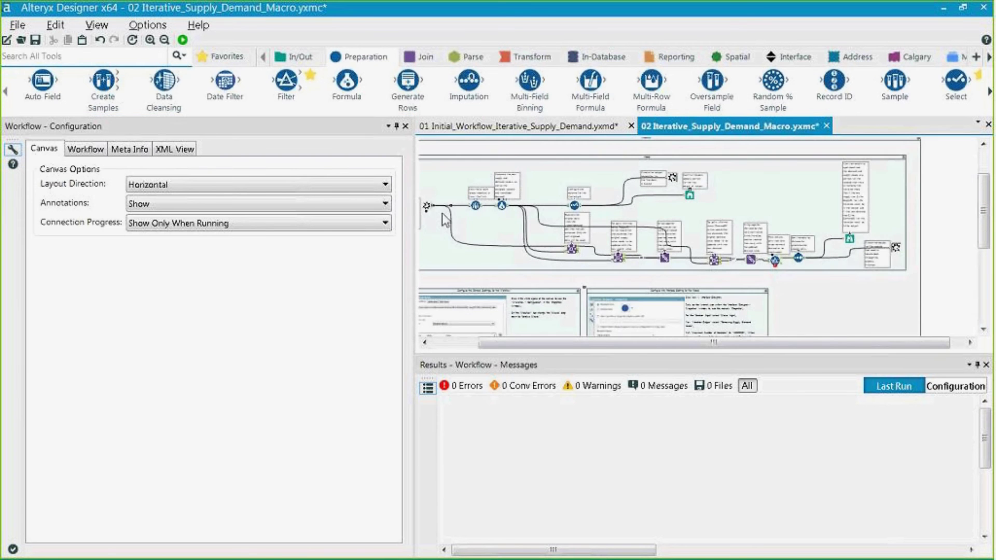
{"action": "left_click", "coordinate": [423, 206]}
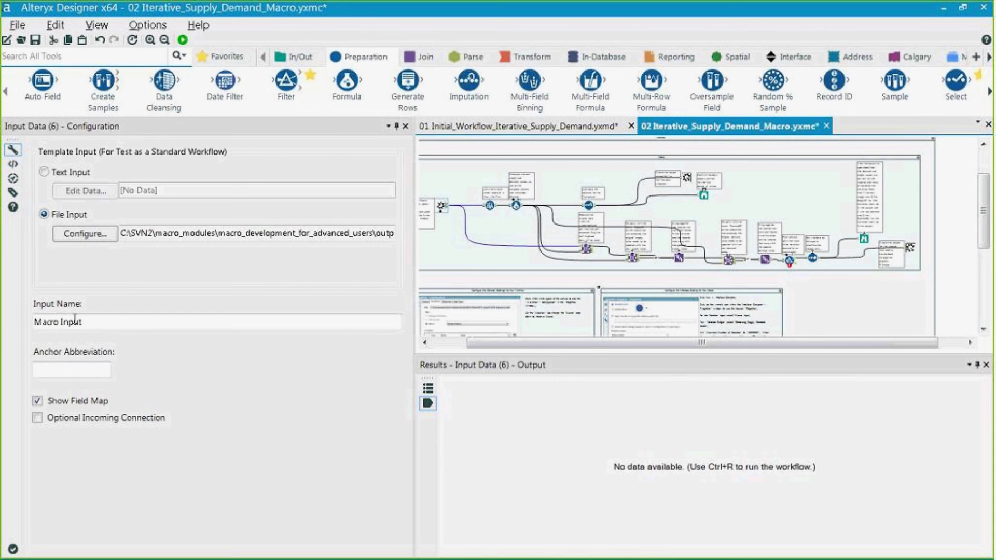
{"action": "left_click_drag", "start_coordinate": [78, 322], "coordinate": [41, 319]}
{"action": "left_click", "coordinate": [909, 248]}
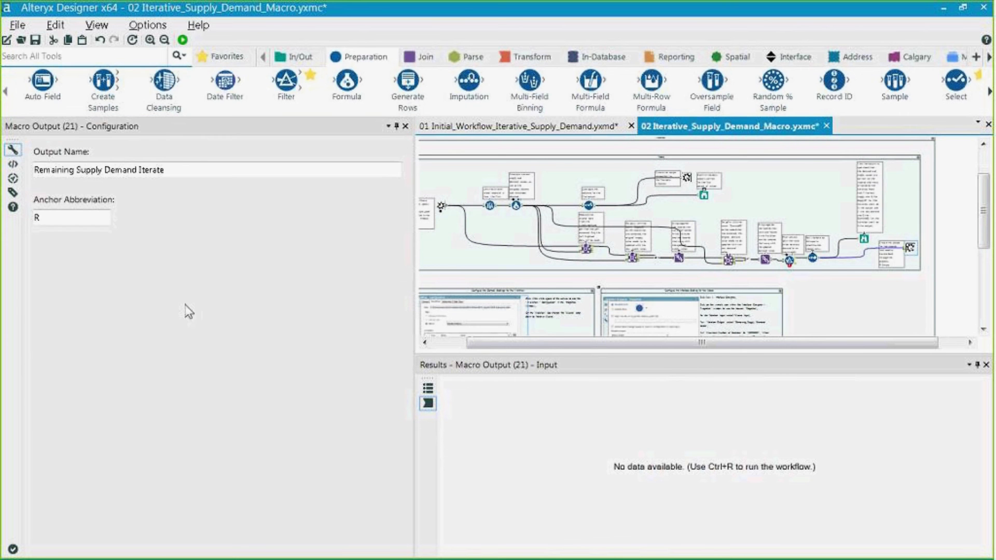
{"action": "left_click", "coordinate": [172, 171]}
{"action": "key", "text": "ctrl+a"}
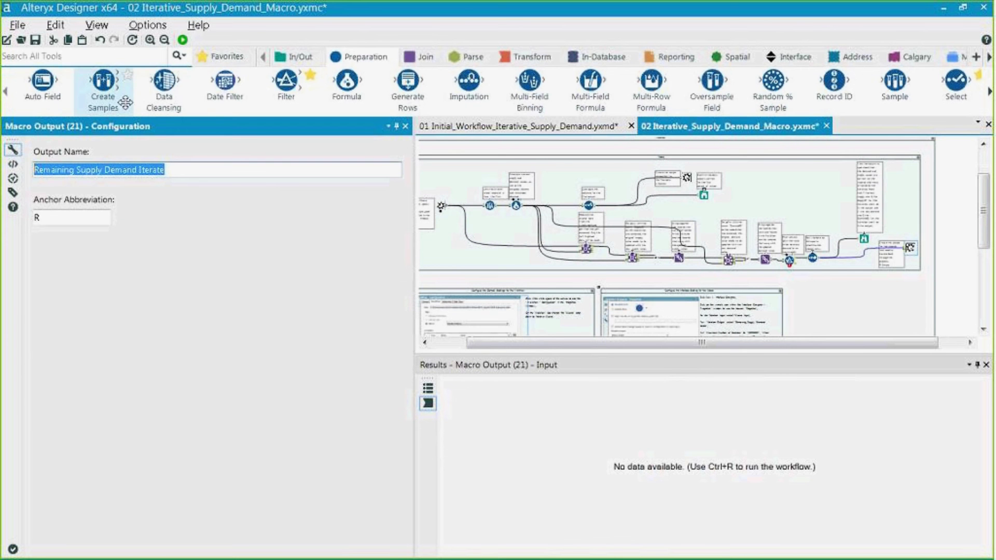
Step: Show the Interface Designer, examine the iteration output and maximum number of iterations settings, and close it
{"action": "left_click", "coordinate": [96, 25]}
{"action": "left_click", "coordinate": [139, 142]}
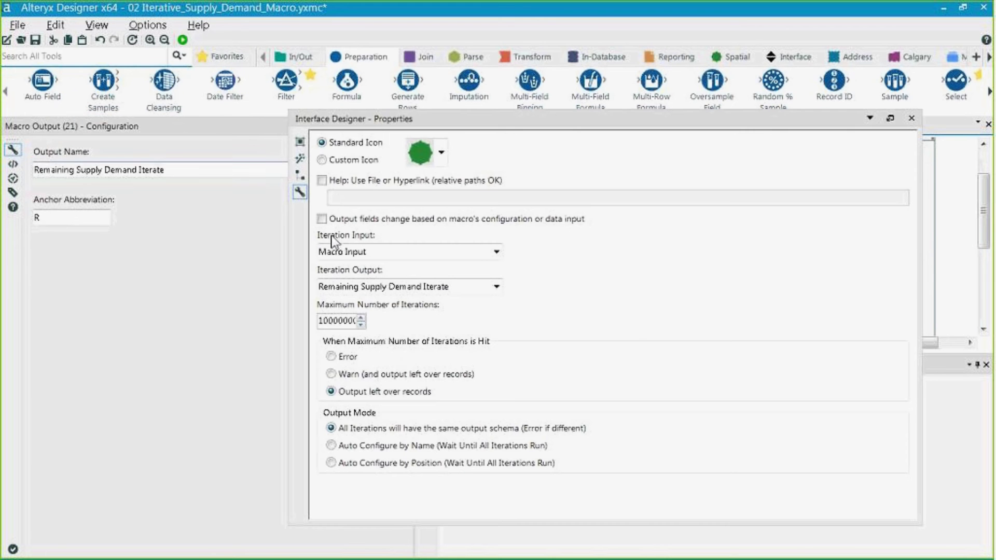
{"action": "left_click", "coordinate": [447, 288]}
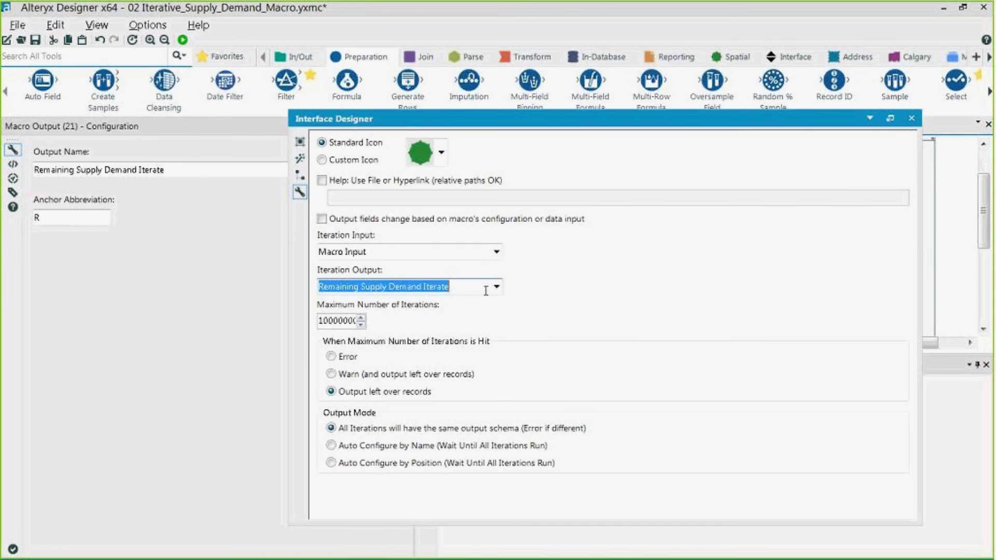
{"action": "left_click", "coordinate": [396, 288]}
{"action": "left_click", "coordinate": [496, 286]}
{"action": "key", "text": "Tab"}
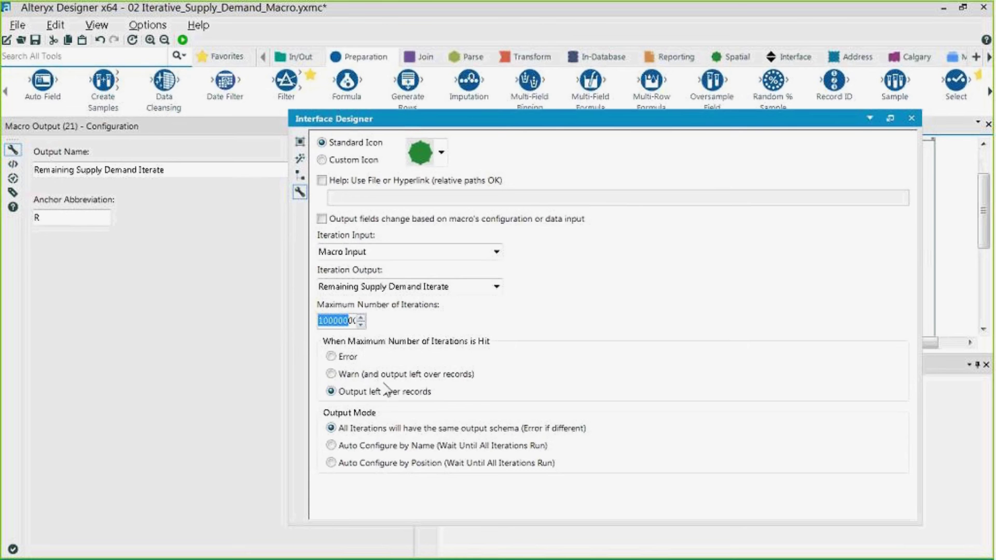
{"action": "left_click", "coordinate": [911, 118]}
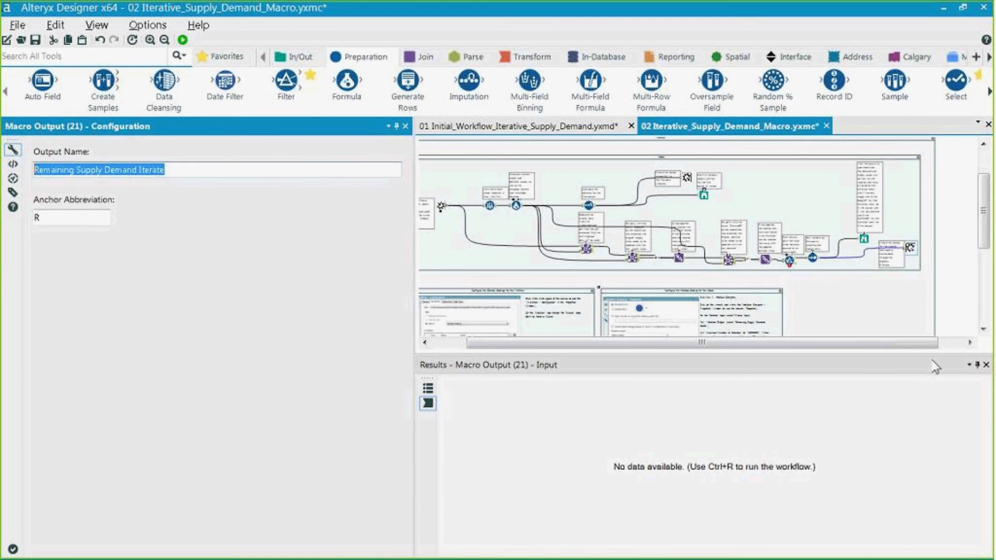
Step: Switch the Filter tool that removes pairs without demand or supply to a custom filter using [demand]>0 && [supply]>0
{"action": "left_click", "coordinate": [786, 257]}
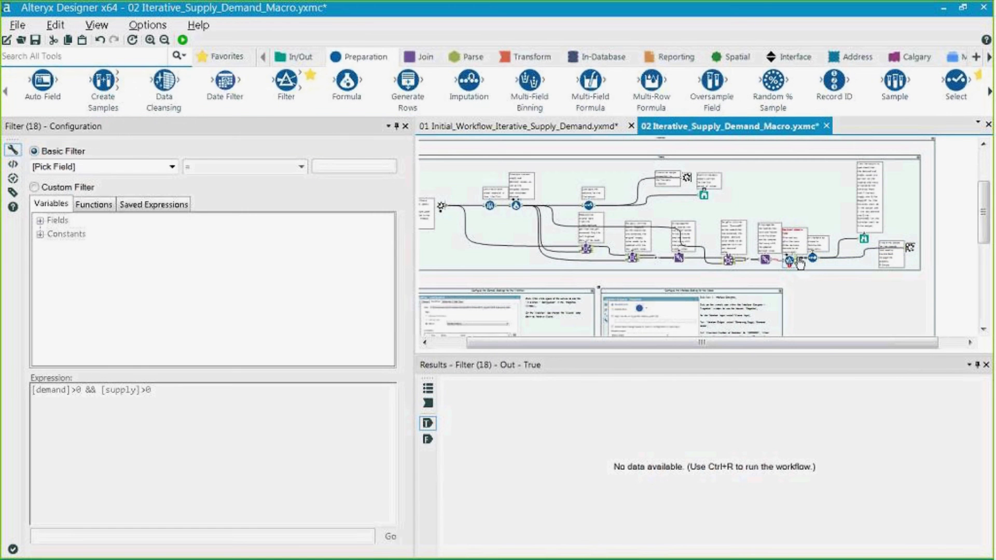
{"action": "scroll", "coordinate": [786, 258], "scroll_direction": "up", "scroll_amount": 3}
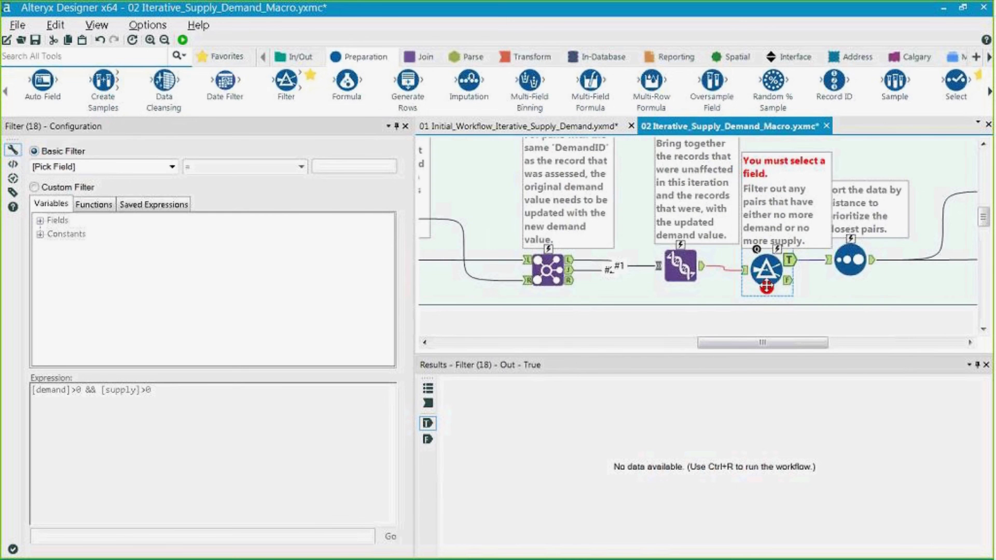
{"action": "left_click", "coordinate": [68, 192]}
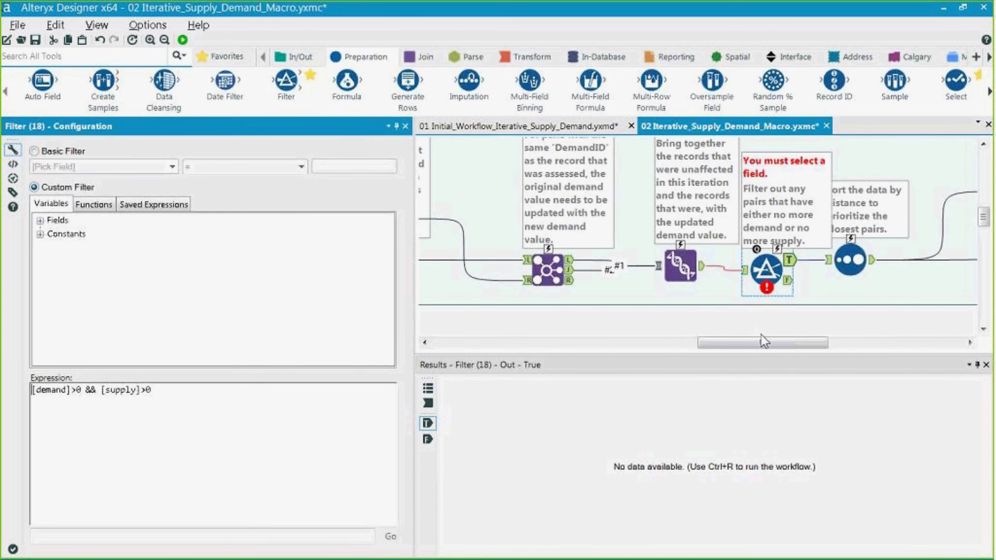
{"action": "left_click", "coordinate": [812, 300]}
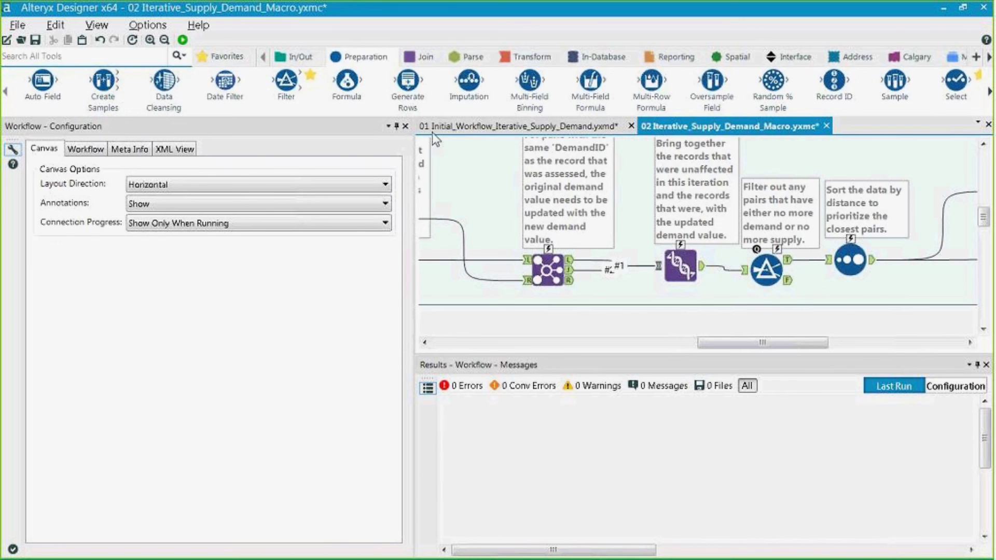
Step: Open the recently used VT_sample workflow from the Desktop
{"action": "left_click", "coordinate": [469, 128]}
{"action": "scroll", "coordinate": [613, 185], "scroll_direction": "down", "scroll_amount": 2}
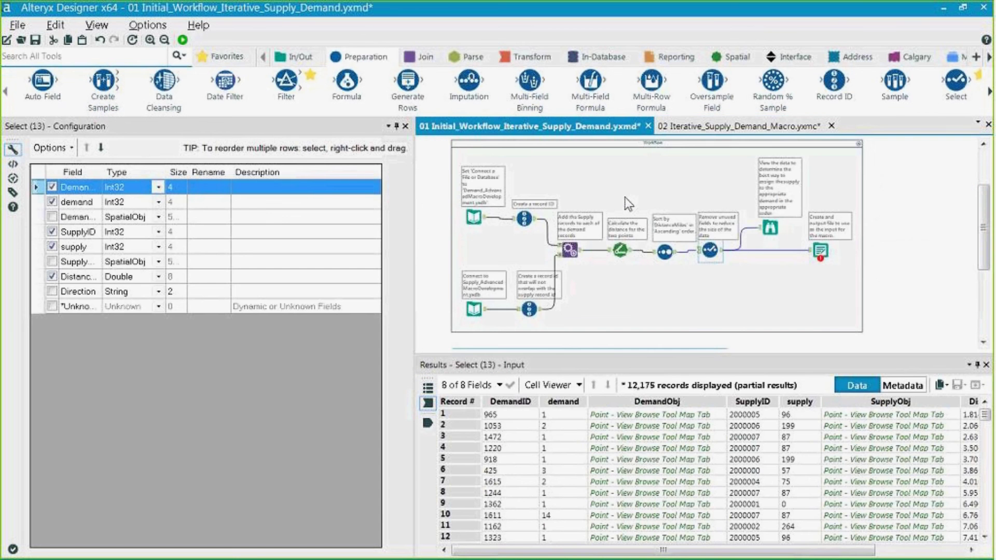
{"action": "left_click", "coordinate": [17, 25]}
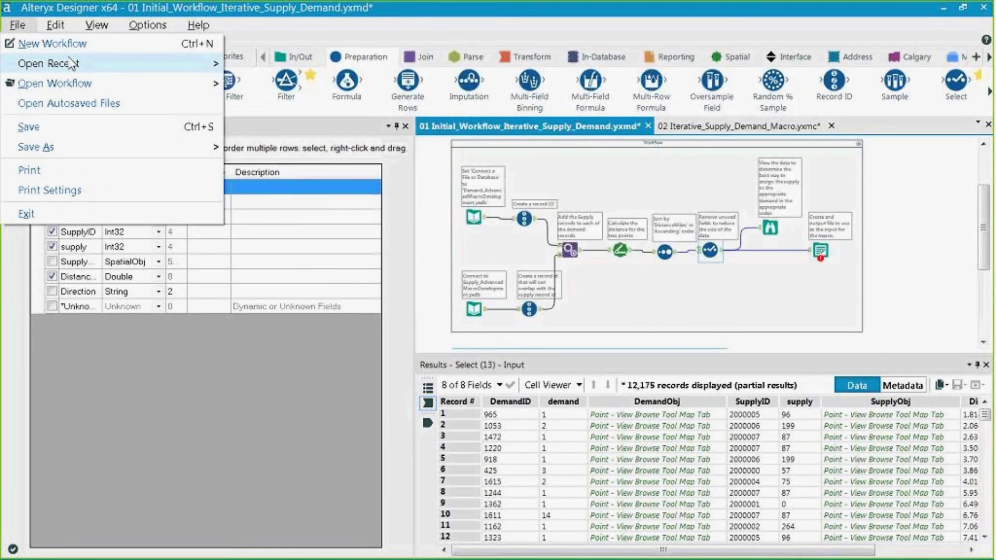
{"action": "mouse_move", "coordinate": [53, 64]}
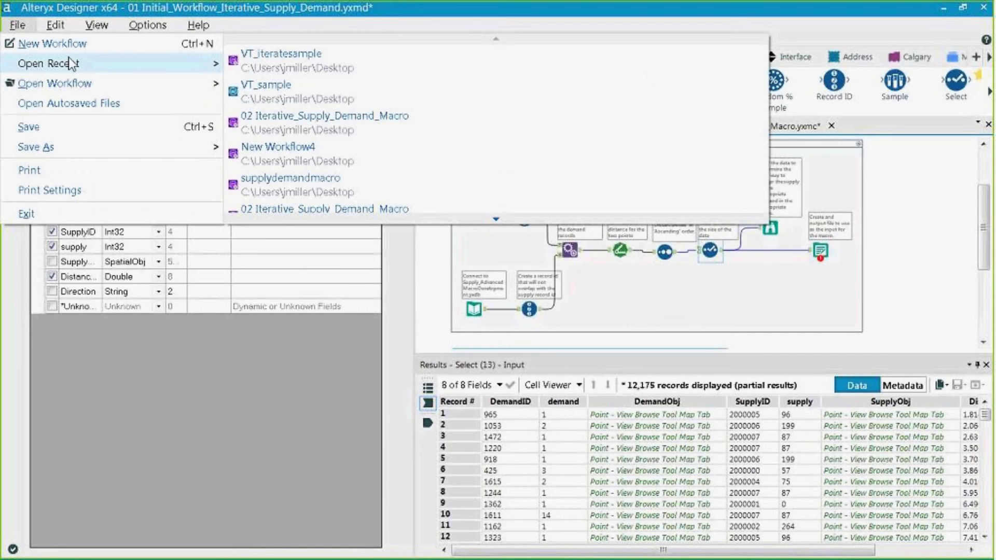
{"action": "left_click", "coordinate": [266, 86]}
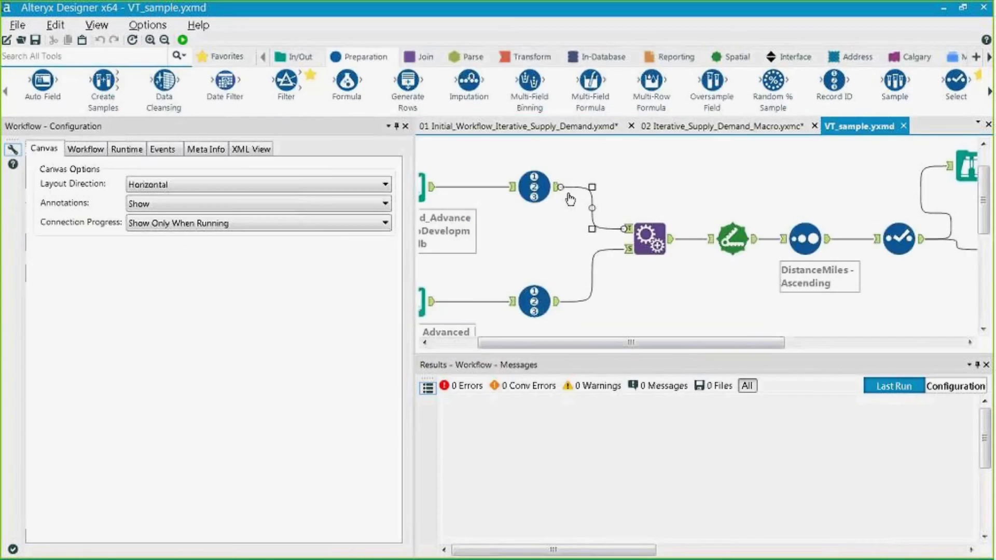
Step: Insert the 02 Iterative_Supply_Demand_Macro macro from the Desktop below the output tool and connect the Select tool's output to it
{"action": "right_click", "coordinate": [785, 277]}
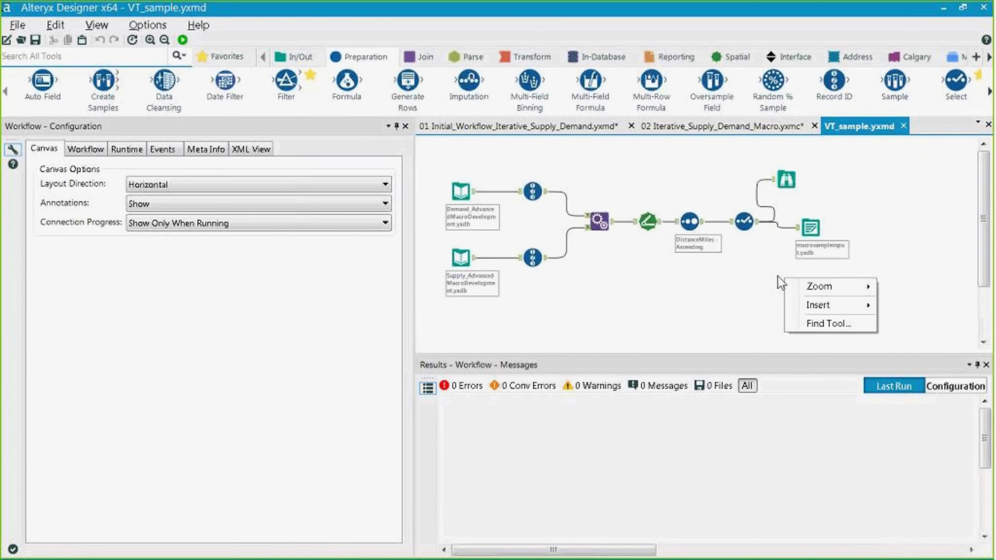
{"action": "mouse_move", "coordinate": [832, 300]}
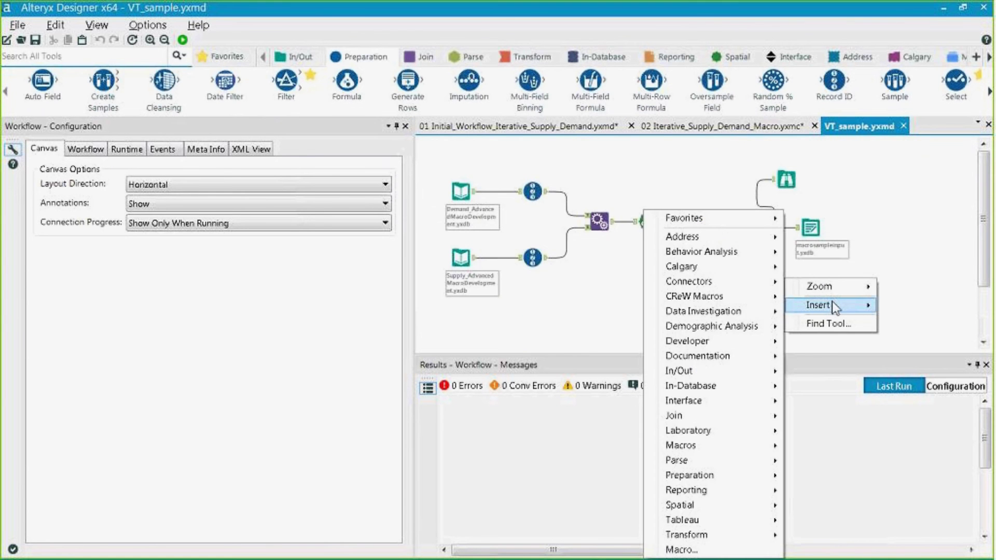
{"action": "left_click", "coordinate": [730, 550]}
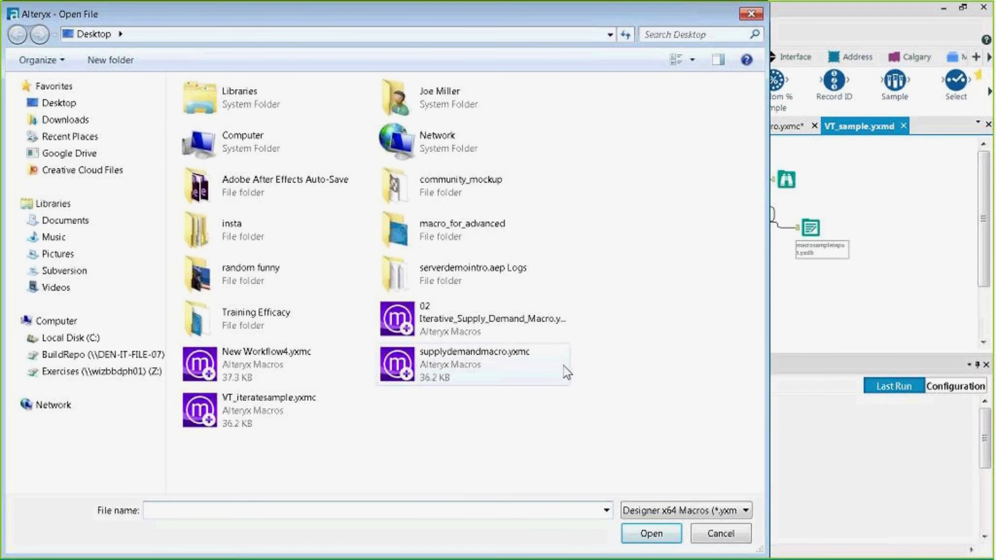
{"action": "double_click", "coordinate": [506, 317]}
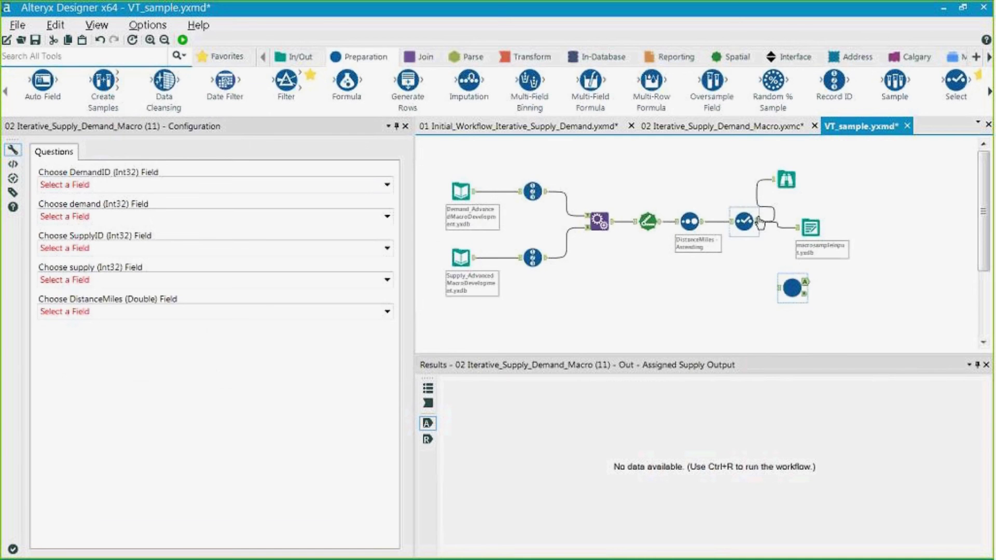
{"action": "left_click_drag", "start_coordinate": [759, 223], "coordinate": [816, 275]}
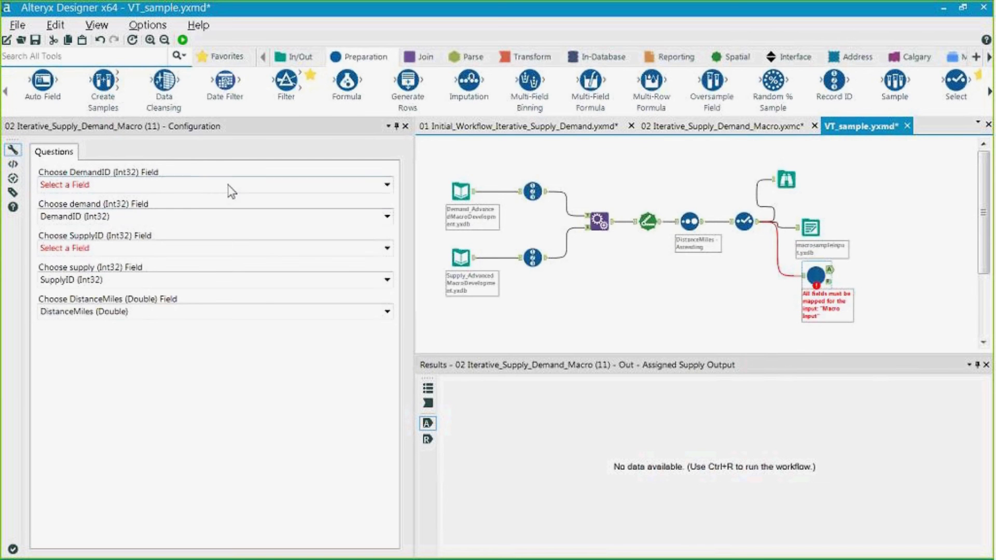
Step: Map the macro's DemandID, demand, SupplyID and supply questions to the fields with the same names
{"action": "left_click", "coordinate": [387, 185]}
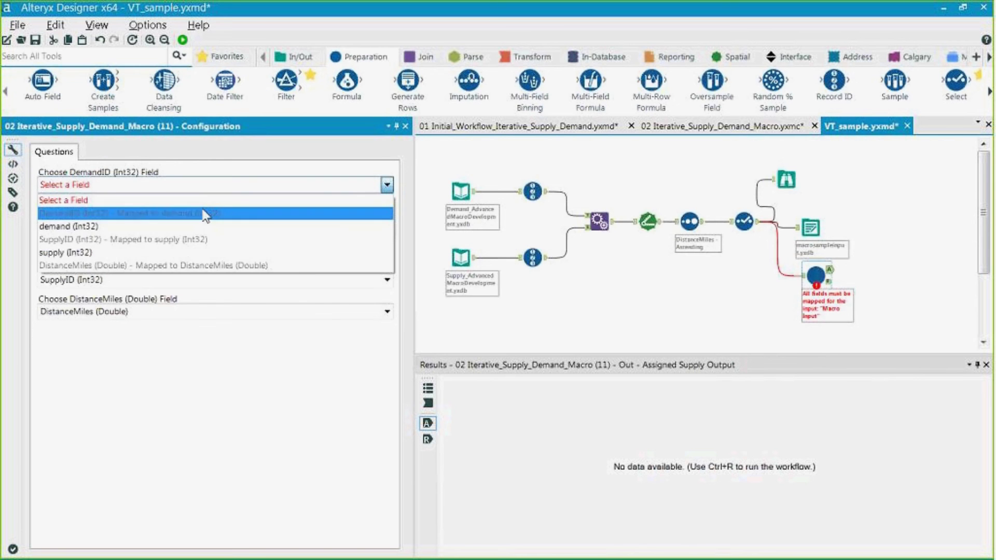
{"action": "left_click", "coordinate": [233, 210]}
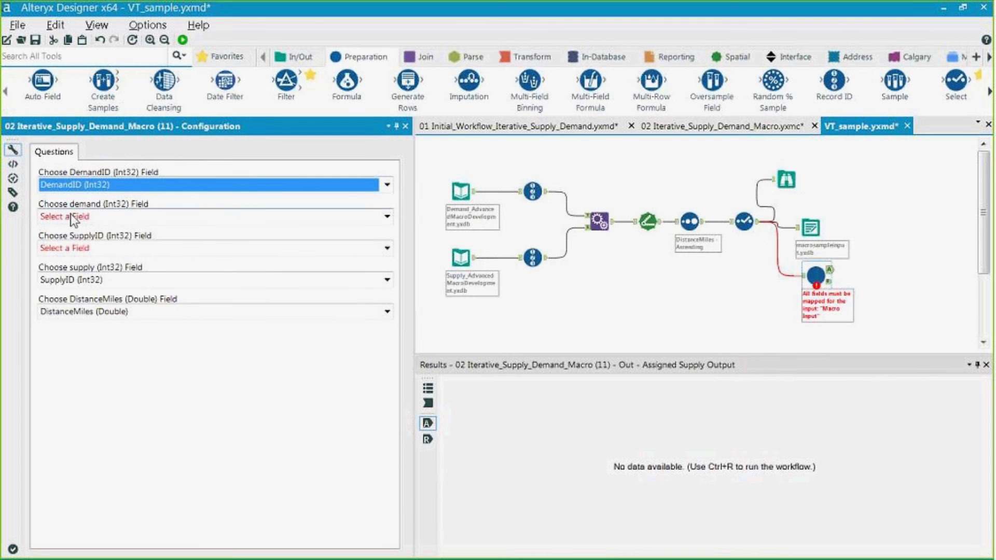
{"action": "left_click", "coordinate": [387, 217]}
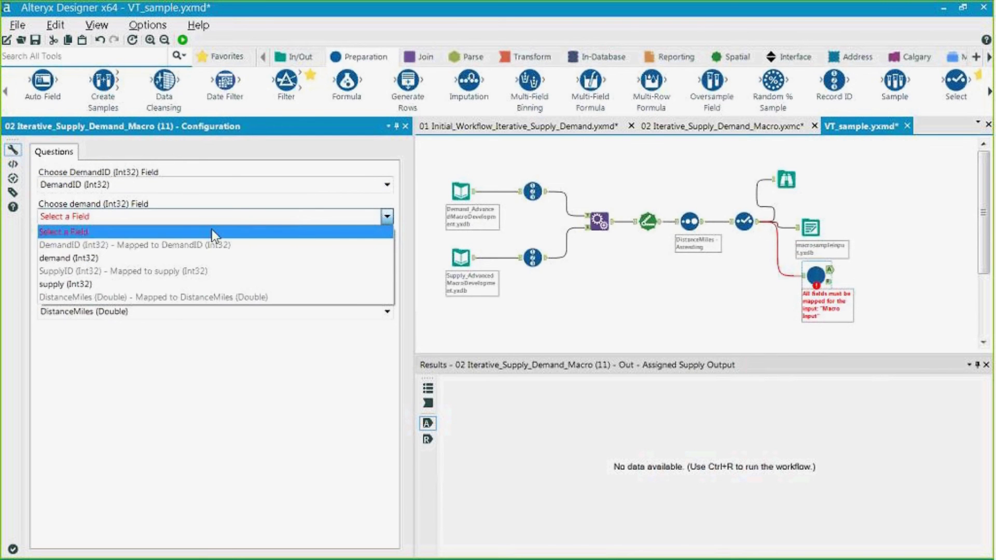
{"action": "left_click", "coordinate": [151, 258]}
{"action": "left_click", "coordinate": [151, 253]}
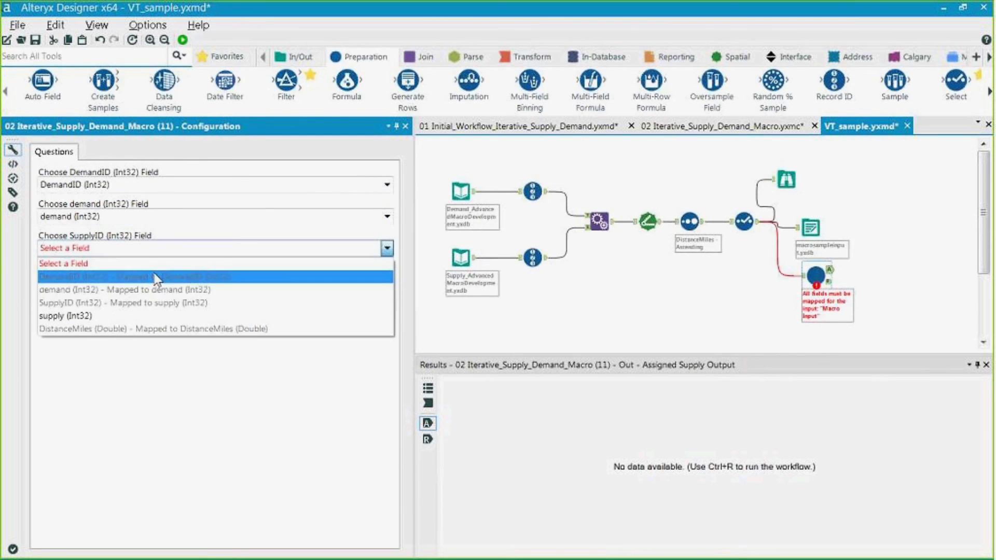
{"action": "left_click", "coordinate": [129, 312]}
{"action": "left_click", "coordinate": [139, 280]}
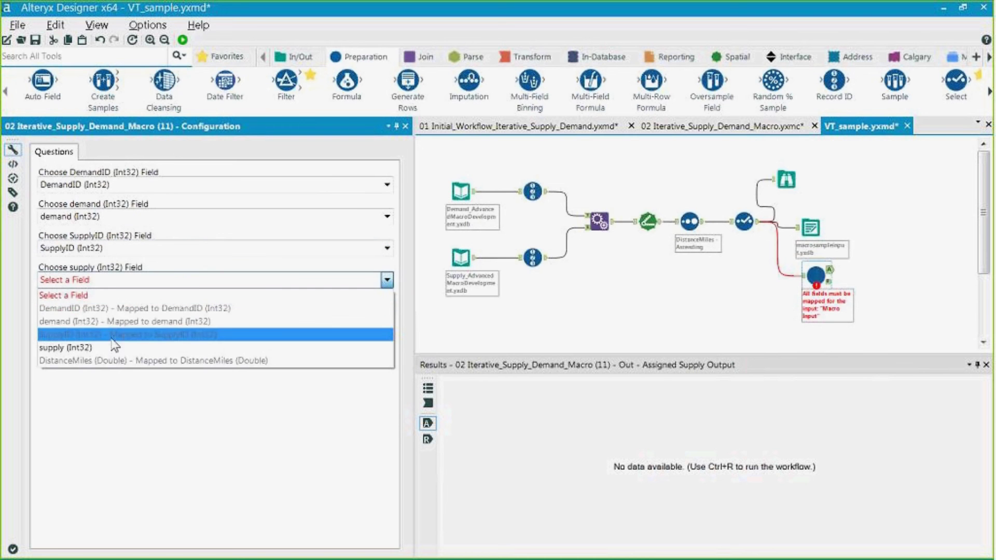
{"action": "left_click", "coordinate": [140, 344]}
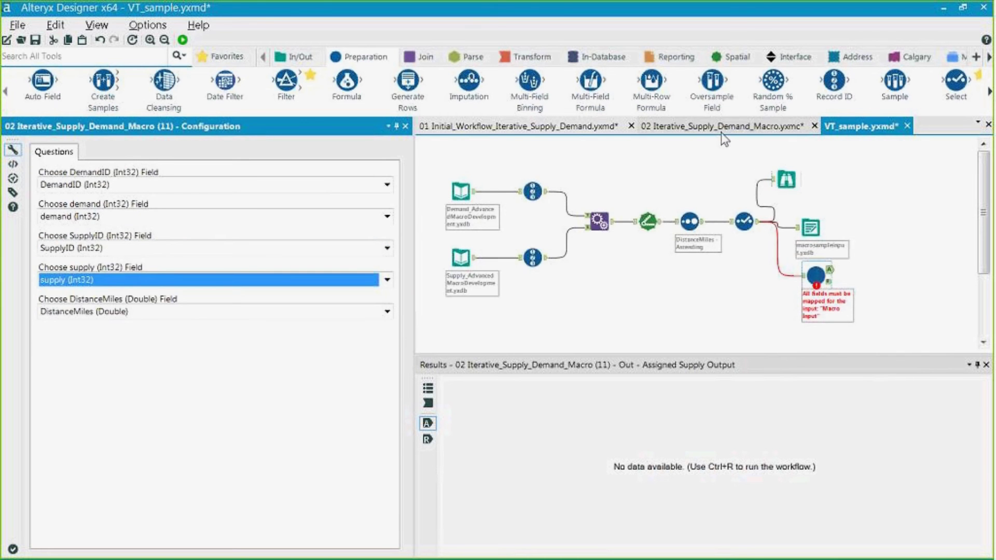
Step: Examine the Show Field Map option of the Macro Input tool in 02 Iterative_Supply_Demand_Macro and return to the VT_sample workflow
{"action": "left_click", "coordinate": [720, 128]}
{"action": "left_click_drag", "start_coordinate": [787, 343], "coordinate": [492, 342]}
{"action": "left_click", "coordinate": [641, 212]}
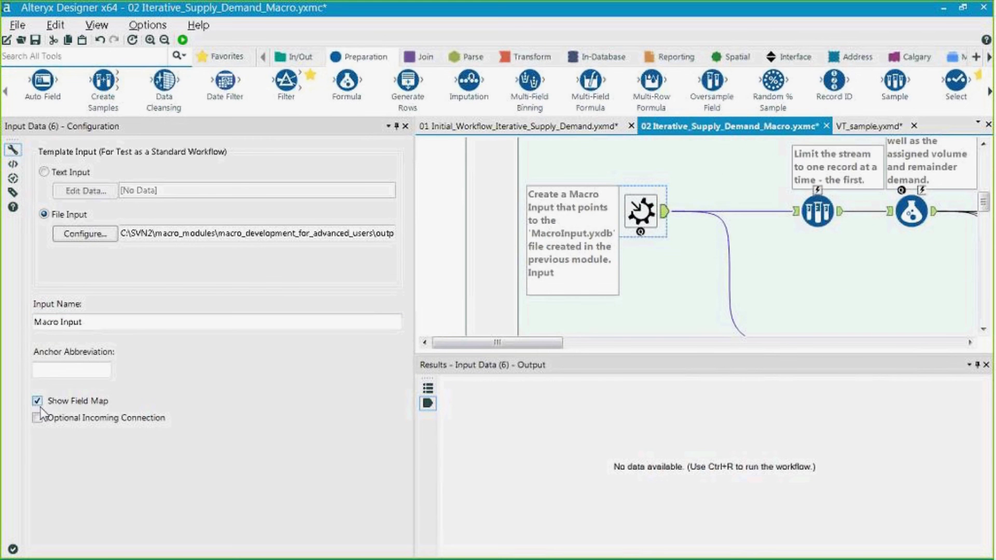
{"action": "left_click", "coordinate": [850, 126]}
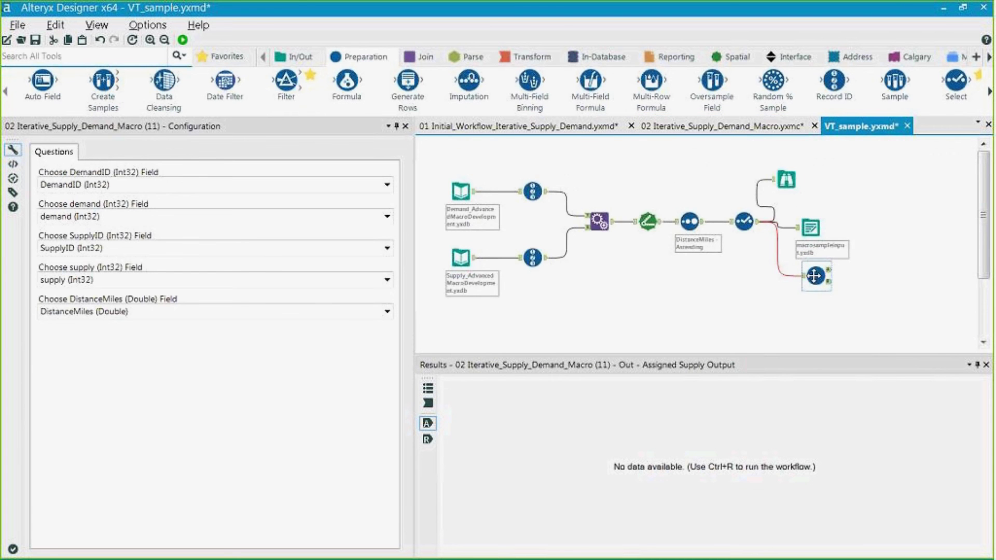
Step: Add Browse tools to both outputs of the macro and run the workflow
{"action": "key", "text": "ctrl+shift+b"}
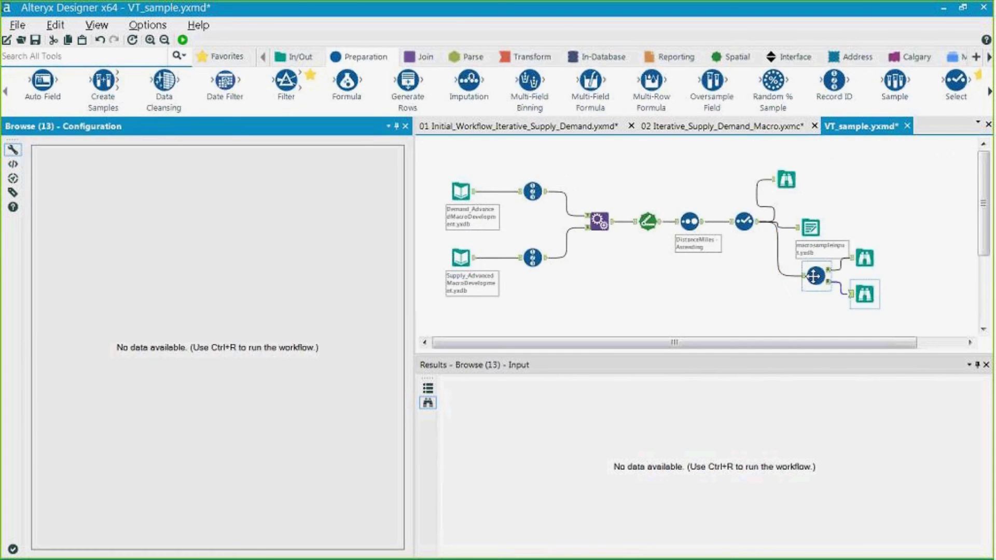
{"action": "key", "text": "ctrl+r"}
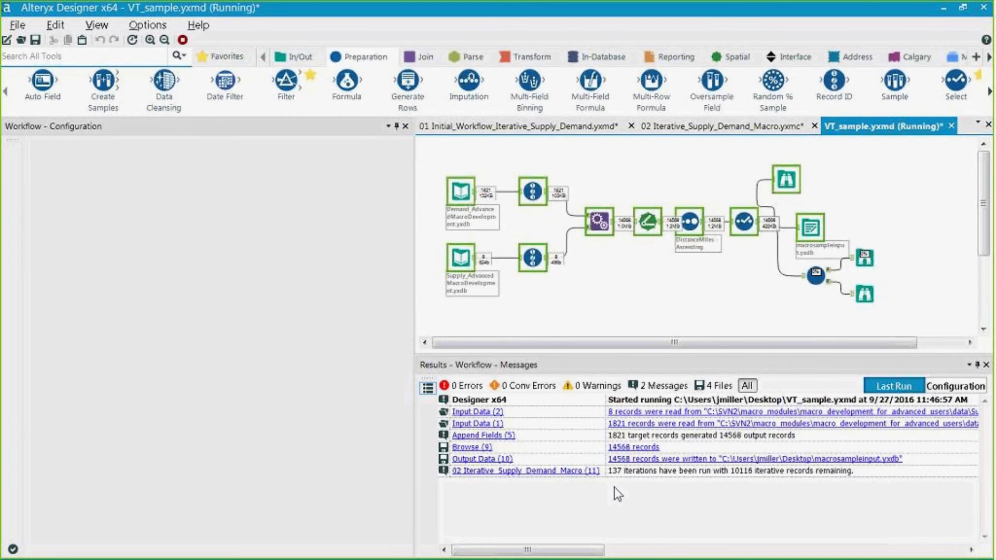
{"action": "left_click", "coordinate": [638, 462]}
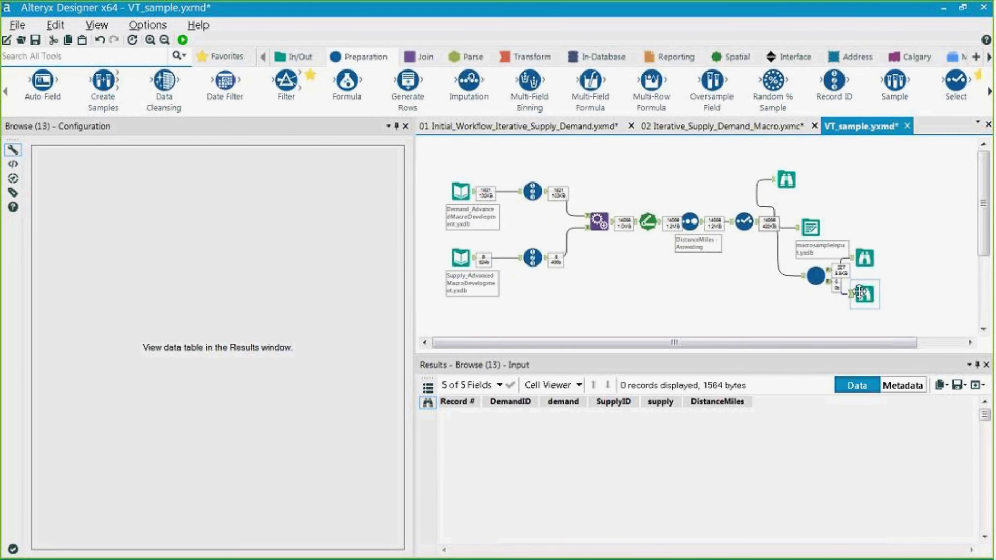
Step: Examine the last-run messages of the second Browse tool and of the supply demand macro
{"action": "left_click", "coordinate": [427, 388]}
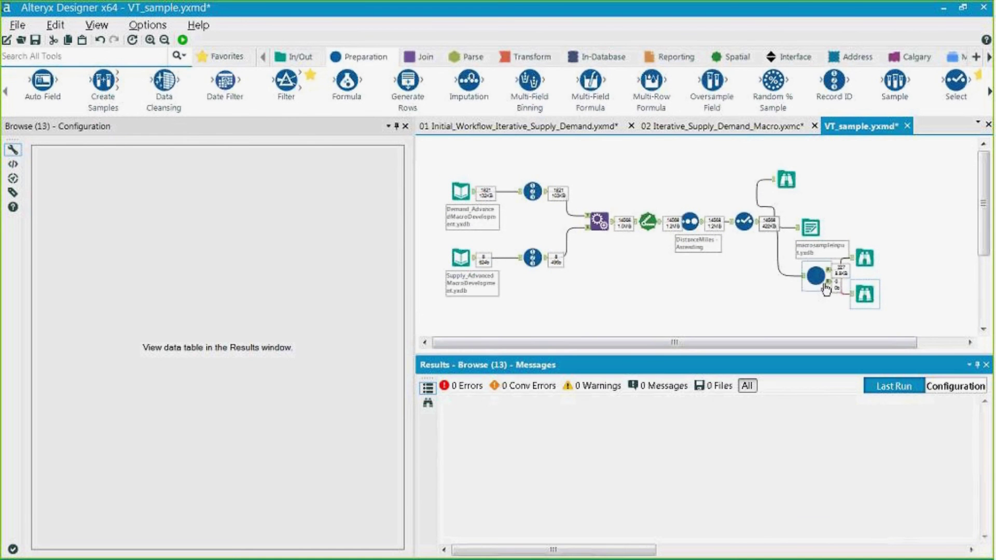
{"action": "left_click", "coordinate": [819, 278]}
{"action": "left_click", "coordinate": [428, 387]}
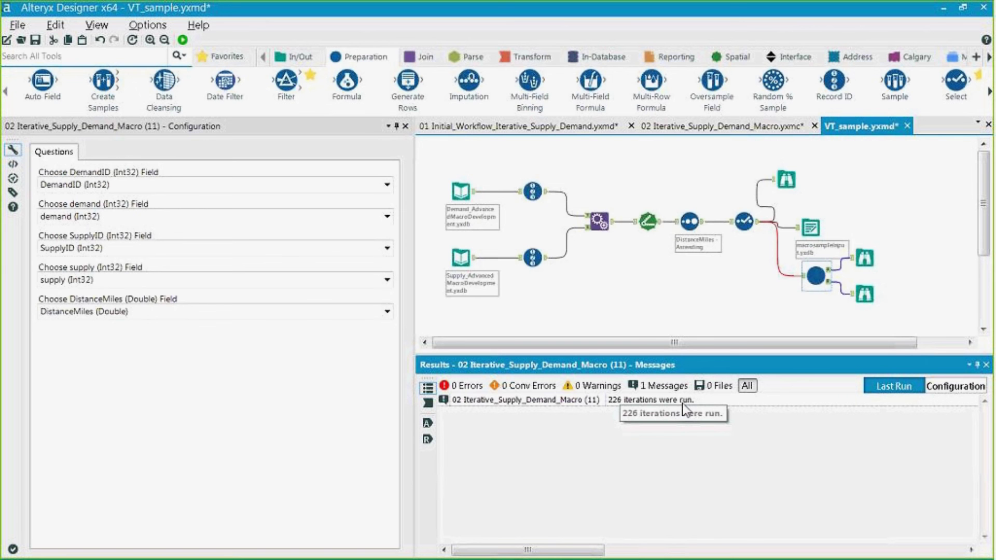
{"action": "left_click", "coordinate": [779, 285]}
Step: Examine the supply, demand, assigned volume and distance columns in the Browse tool on the macro's A output
{"action": "left_click", "coordinate": [864, 258]}
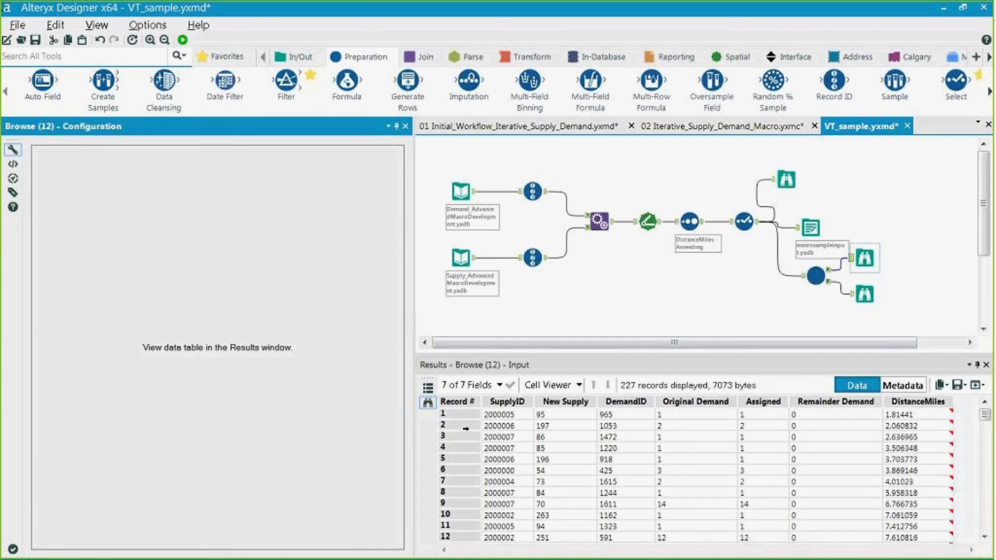
{"action": "left_click", "coordinate": [501, 415]}
{"action": "left_click_drag", "start_coordinate": [500, 415], "coordinate": [591, 413]}
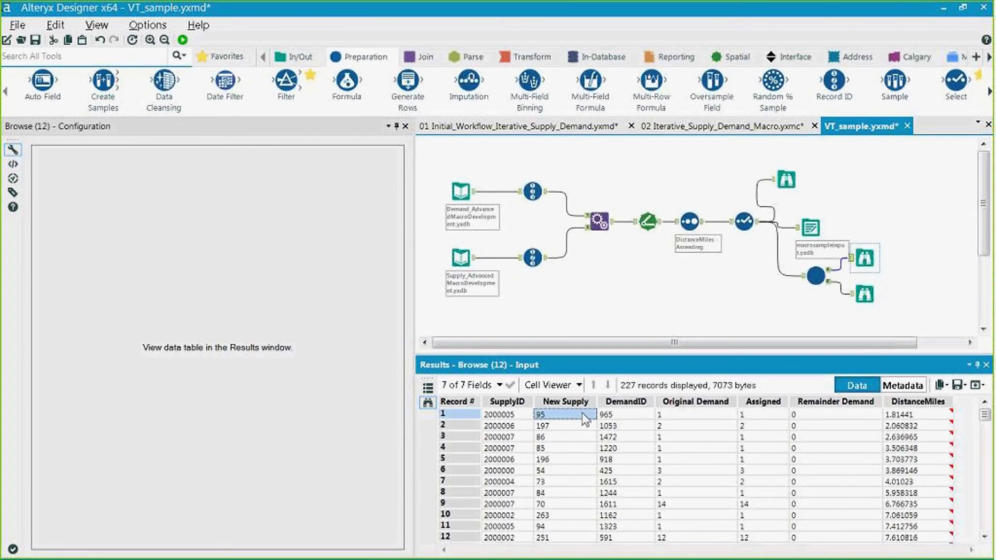
{"action": "left_click", "coordinate": [699, 418]}
{"action": "left_click", "coordinate": [760, 416]}
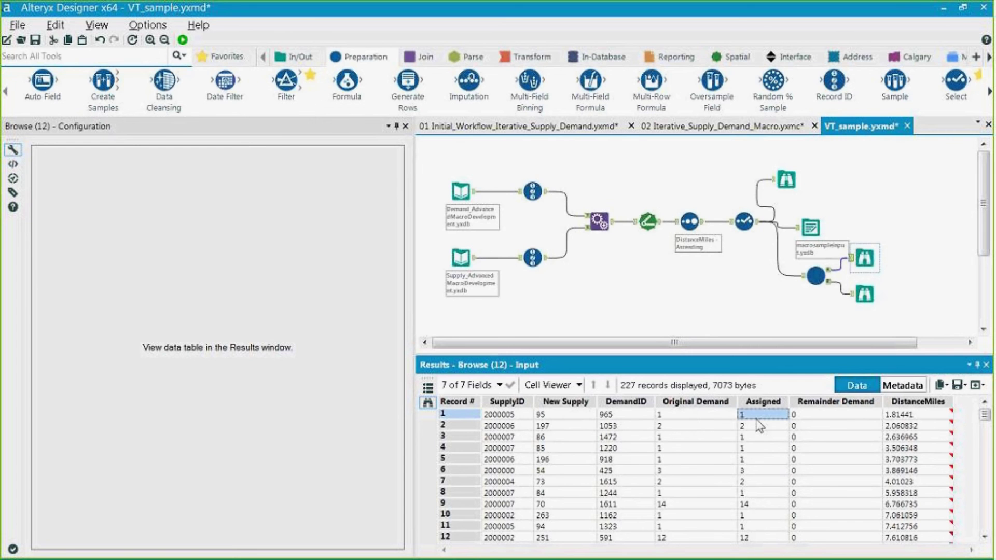
{"action": "left_click", "coordinate": [649, 418]}
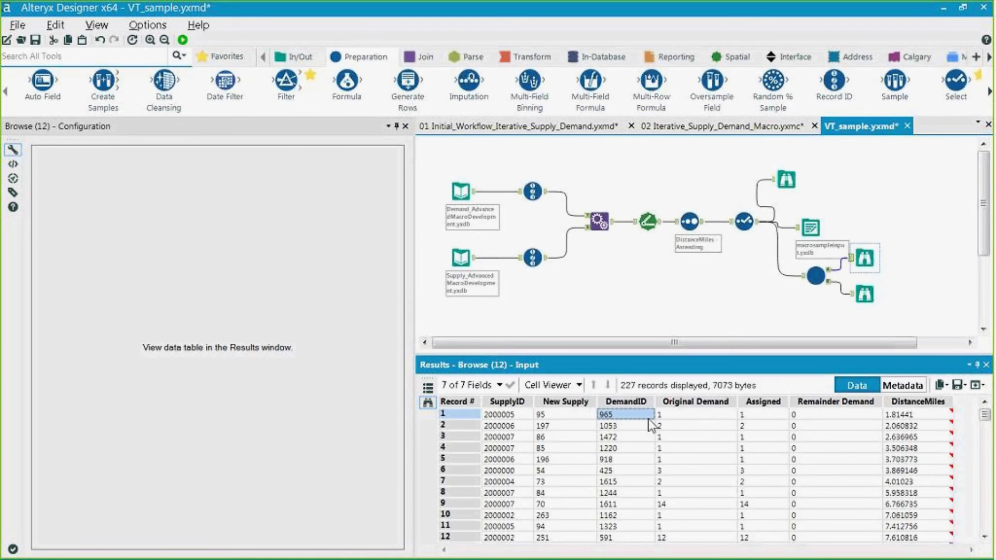
{"action": "left_click", "coordinate": [761, 415]}
{"action": "left_click_drag", "start_coordinate": [915, 415], "coordinate": [916, 446]}
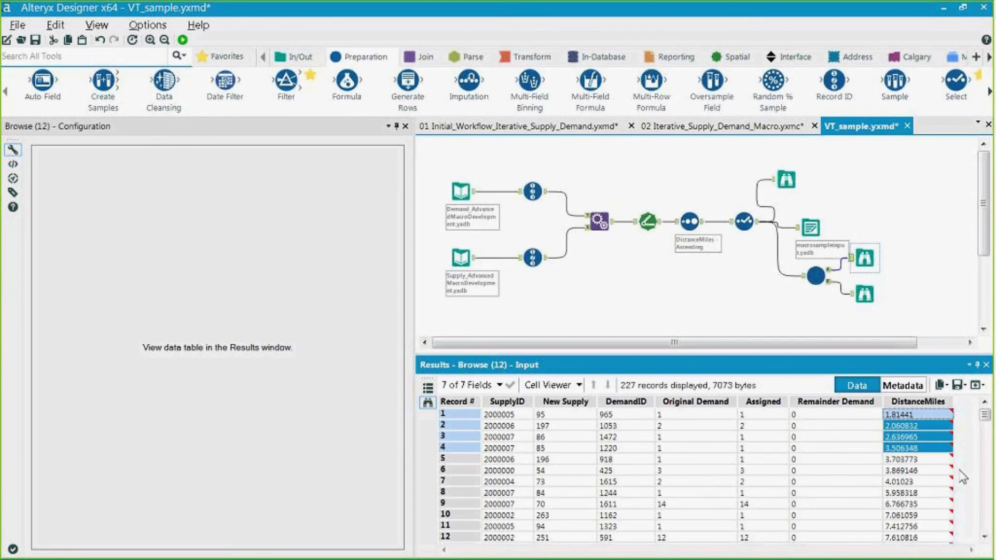
{"action": "left_click", "coordinate": [987, 437]}
{"action": "mouse_move", "coordinate": [988, 428]}
{"action": "left_mouse_down"}
{"action": "mouse_move", "coordinate": [988, 485]}
{"action": "mouse_move", "coordinate": [987, 422]}
{"action": "left_mouse_up"}
Step: Run the workflow again with the macro selected and examine its iteration progress messages
{"action": "left_click", "coordinate": [815, 276]}
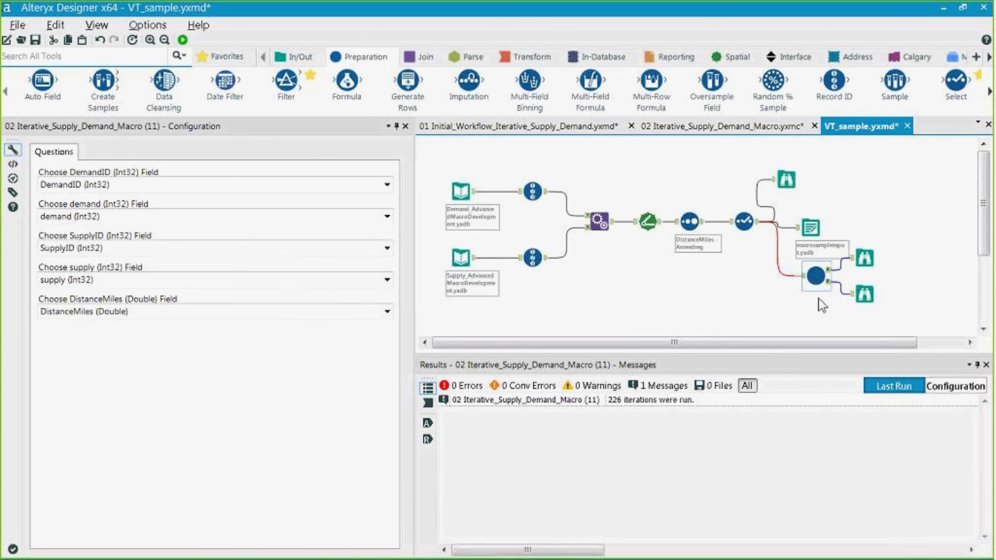
{"action": "scroll", "coordinate": [819, 298], "scroll_direction": "up", "scroll_amount": 3}
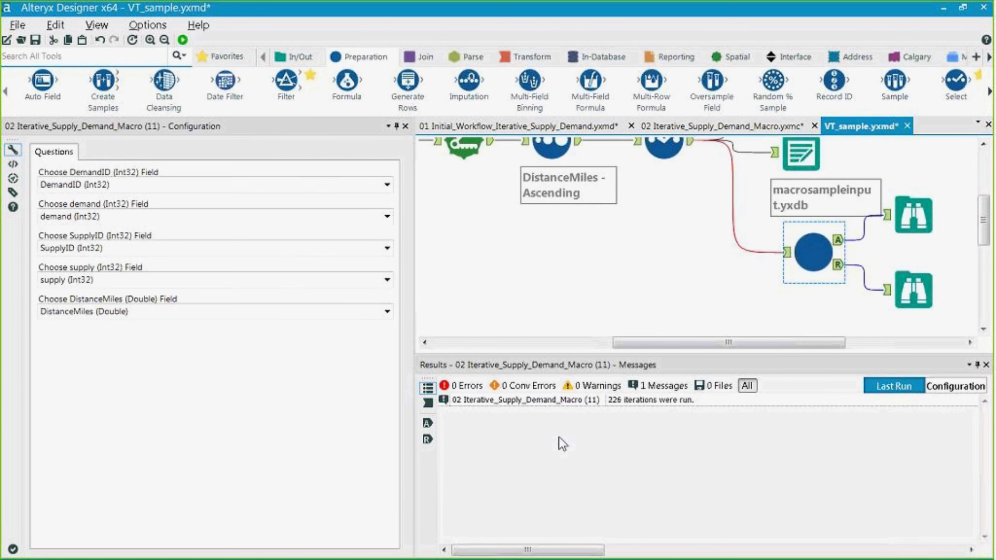
{"action": "key", "text": "ctrl+r"}
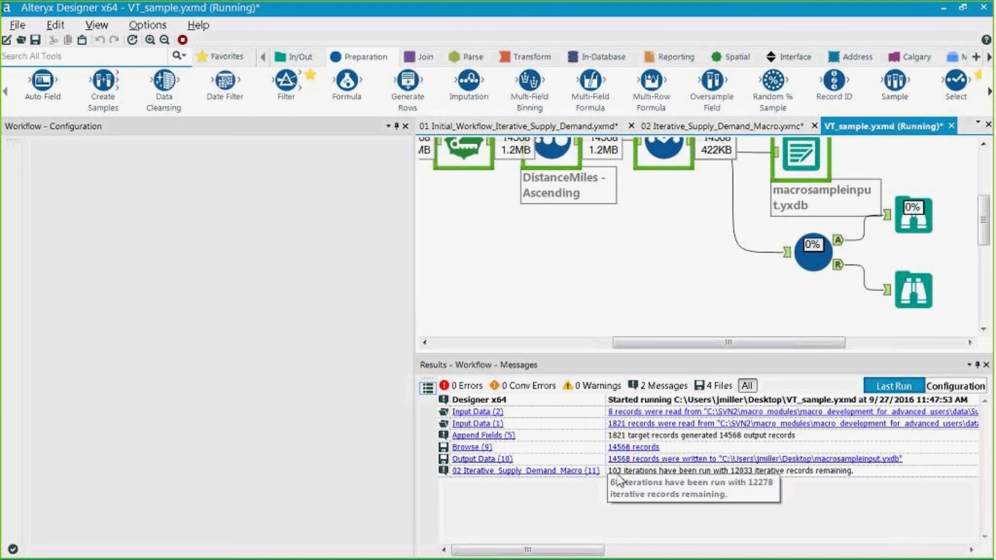
{"action": "left_click", "coordinate": [741, 472]}
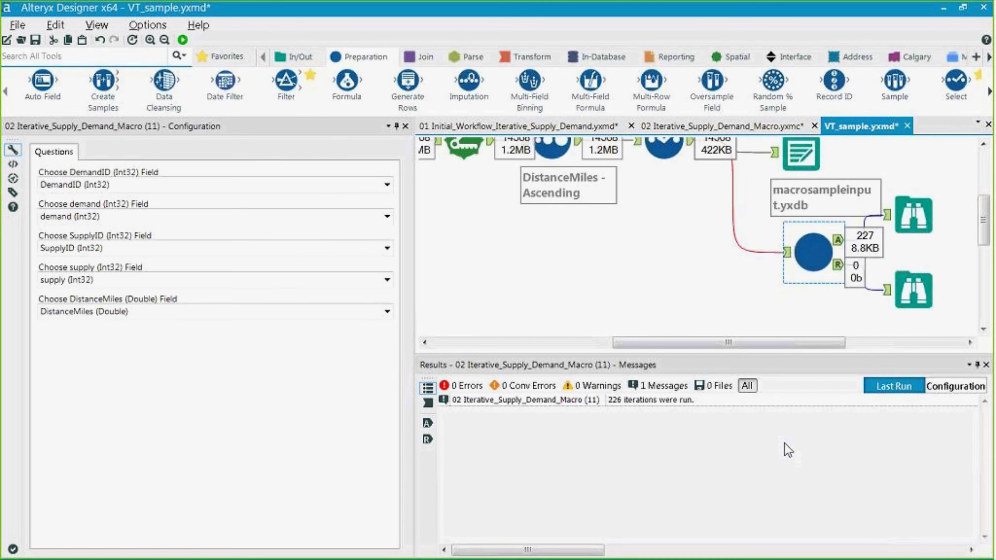
{"action": "left_click", "coordinate": [949, 390]}
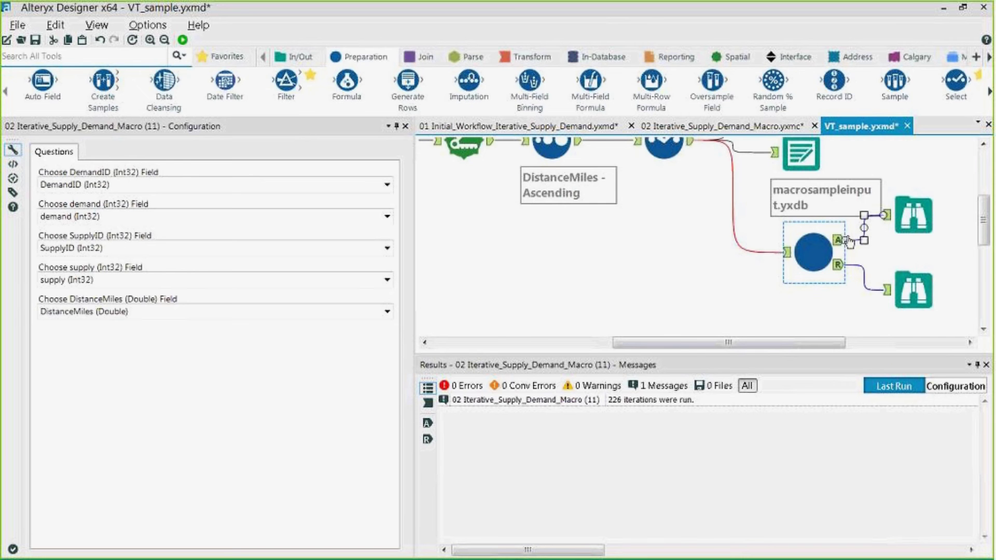
Step: Leave Alteryx Designer and switch to the presentation's Support Resources slide
{"action": "left_click", "coordinate": [944, 9]}
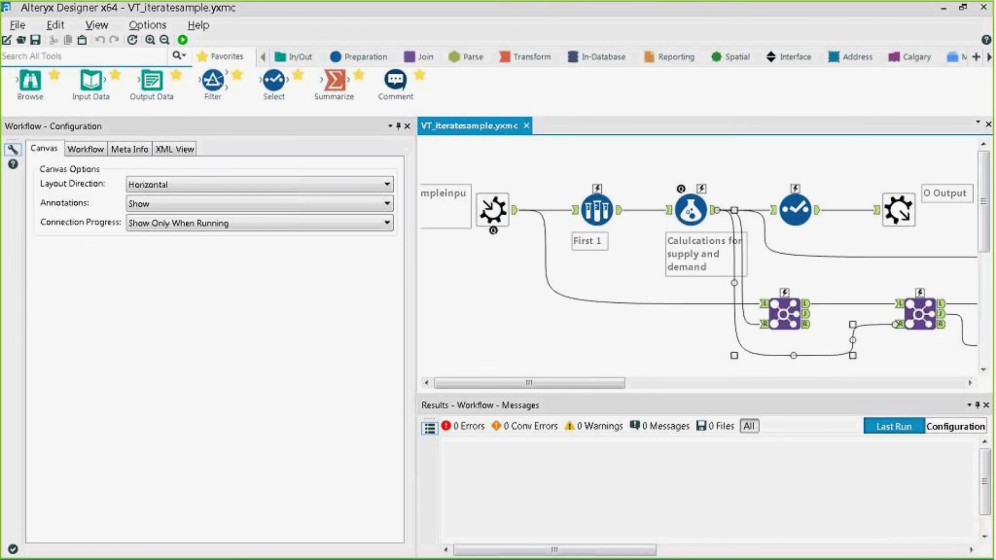
{"action": "key", "text": "alt+Tab"}
{"action": "left_click", "coordinate": [668, 421]}
{"action": "left_click", "coordinate": [669, 421]}
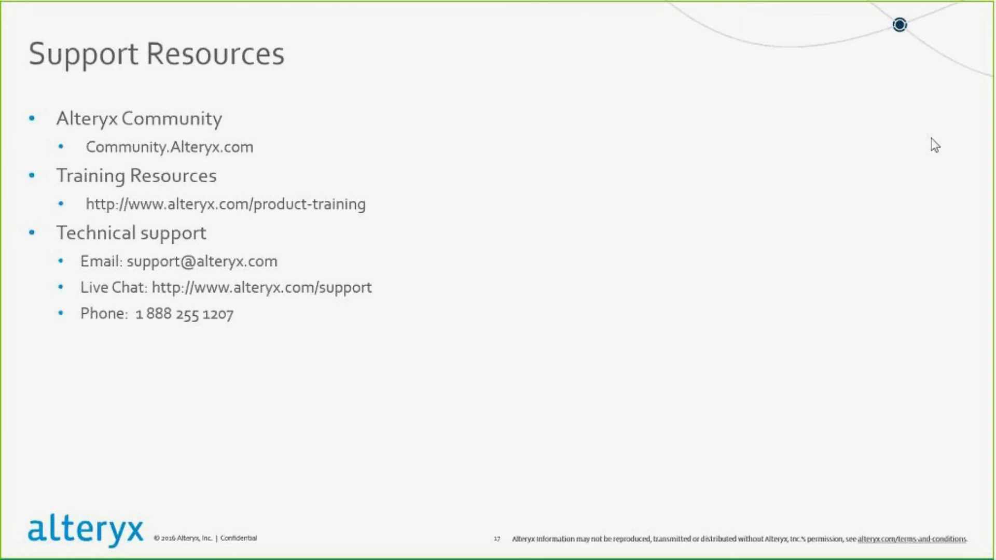
Step: Switch to the web browser and open the Overview of Alteryx product training
{"action": "left_click_drag", "start_coordinate": [931, 138], "coordinate": [39, 1]}
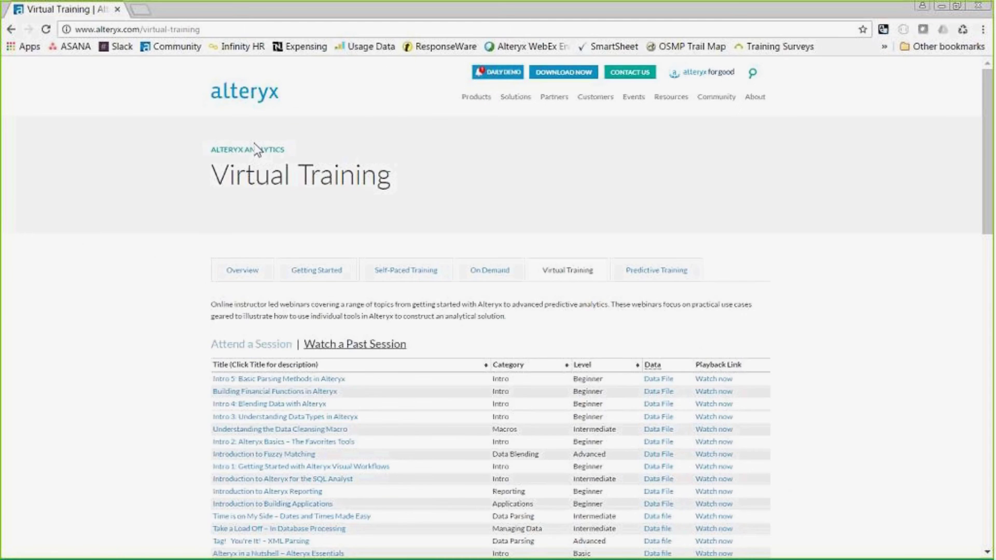
{"action": "key", "text": "ctrl+plus"}
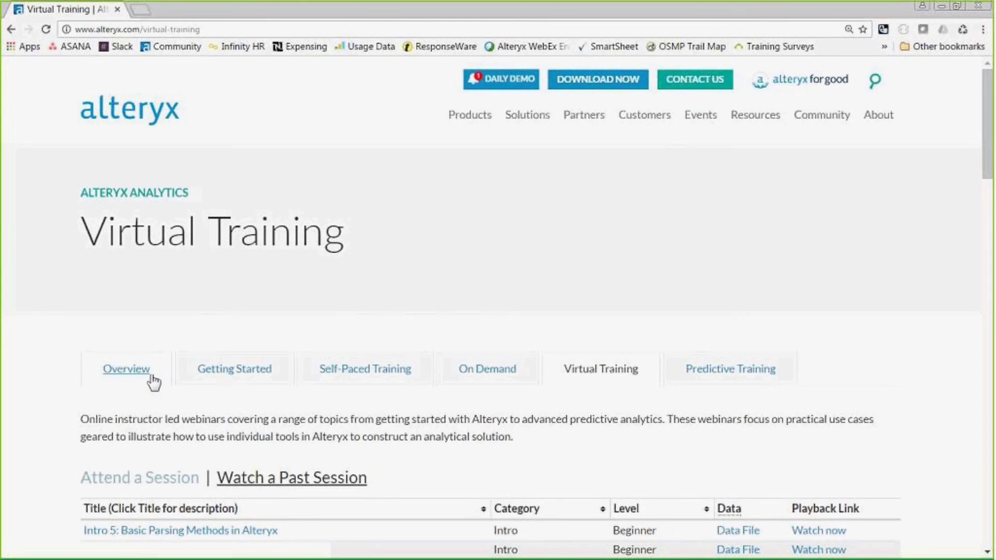
{"action": "left_click", "coordinate": [200, 394]}
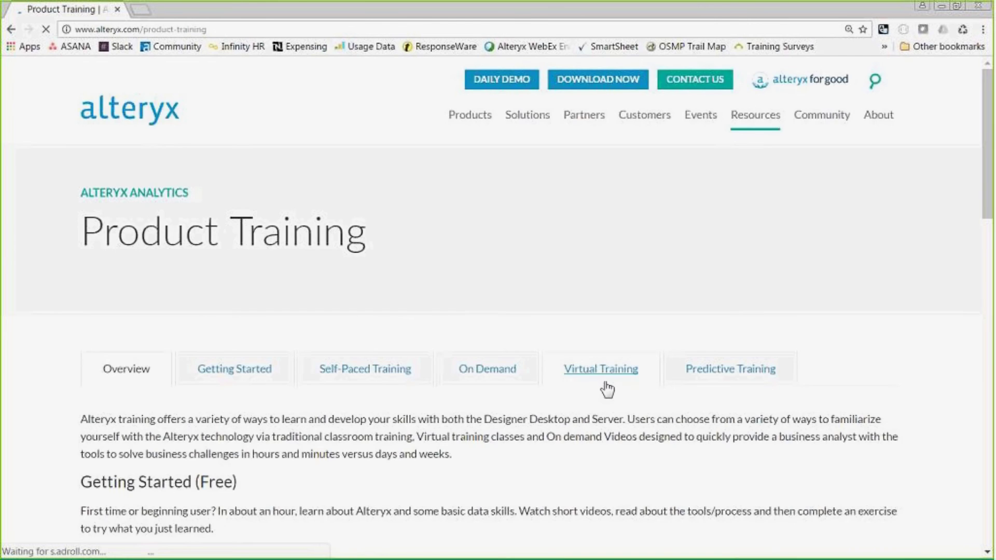
Step: Open the Virtual Training page and look through its upcoming sessions and the list of past sessions
{"action": "left_click", "coordinate": [602, 370]}
{"action": "scroll", "coordinate": [633, 376], "scroll_direction": "down", "scroll_amount": 5}
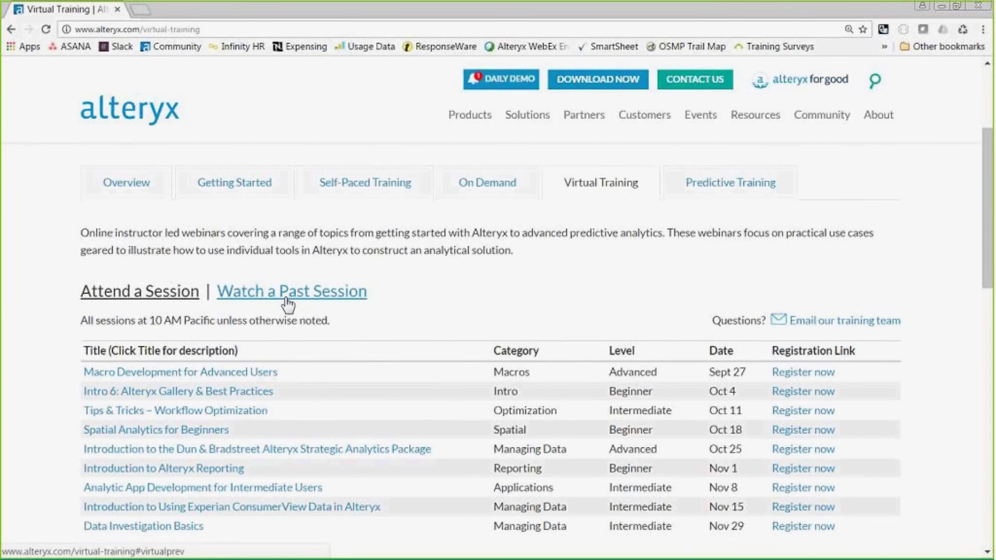
{"action": "left_click", "coordinate": [285, 296]}
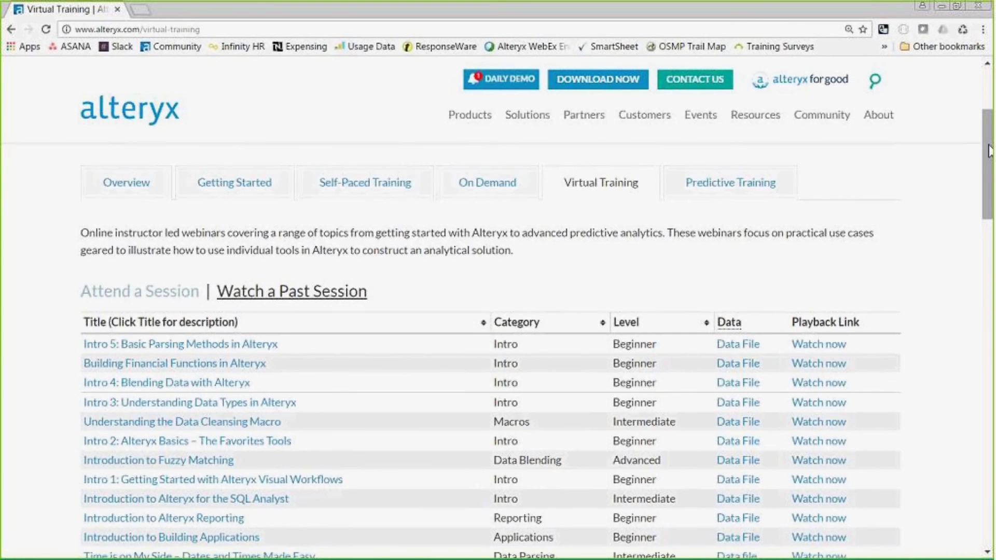
{"action": "scroll", "coordinate": [975, 192], "scroll_direction": "down", "scroll_amount": 2}
{"action": "scroll", "coordinate": [975, 192], "scroll_direction": "down", "scroll_amount": 2}
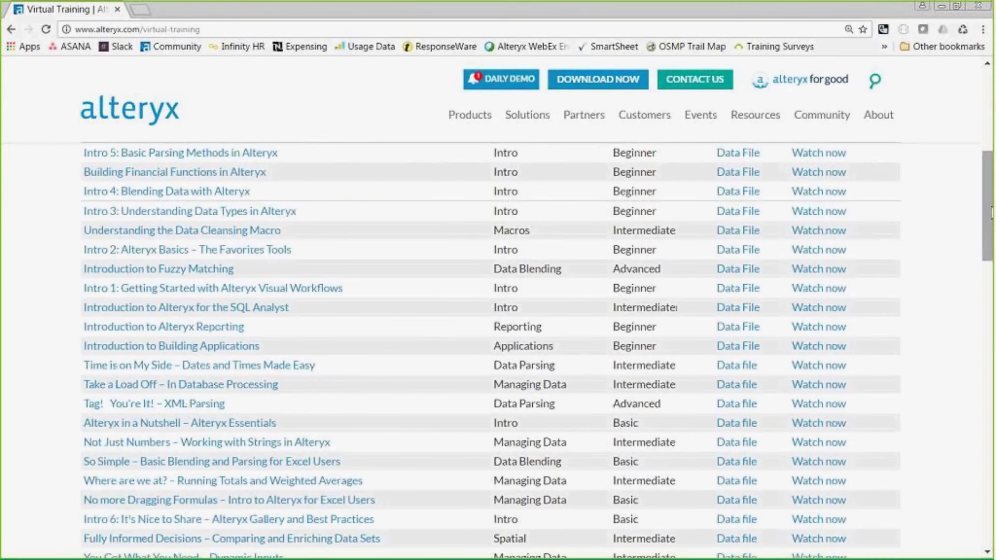
{"action": "left_click_drag", "start_coordinate": [984, 216], "coordinate": [988, 231]}
{"action": "scroll", "coordinate": [527, 351], "scroll_direction": "down", "scroll_amount": 7}
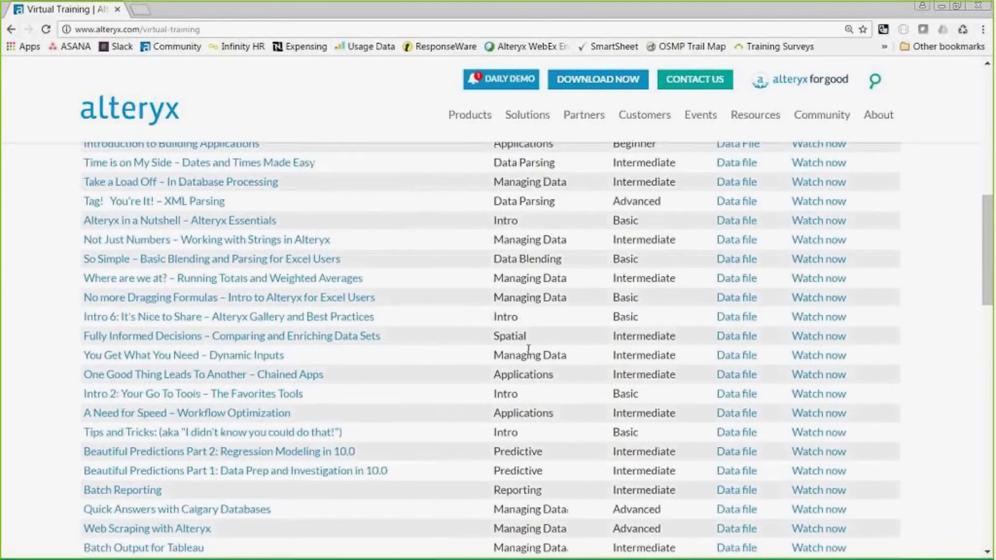
{"action": "scroll", "coordinate": [526, 351], "scroll_direction": "down", "scroll_amount": 3}
Step: Search the page for "inter" and step through the matches in the past sessions list
{"action": "key", "text": "ctrl+f"}
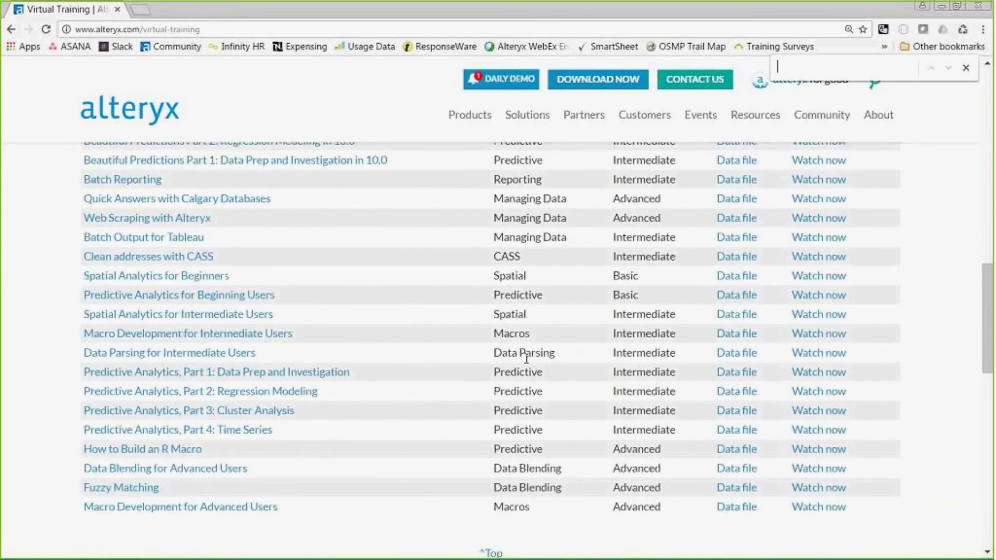
{"action": "type", "text": "inter"}
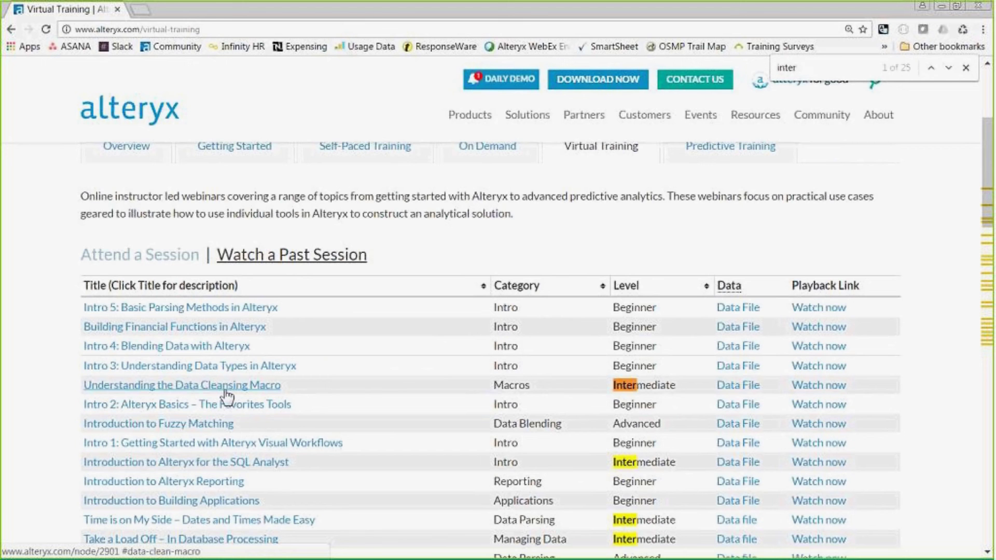
{"action": "key", "text": "Return"}
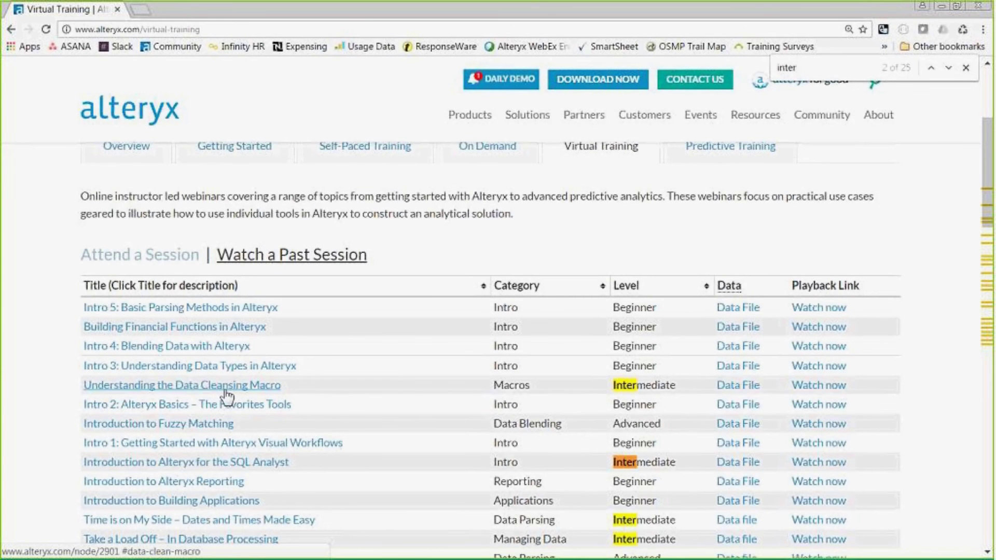
{"action": "key", "text": "Return"}
{"action": "key", "text": "Return"}
{"action": "key", "text": "Return"}
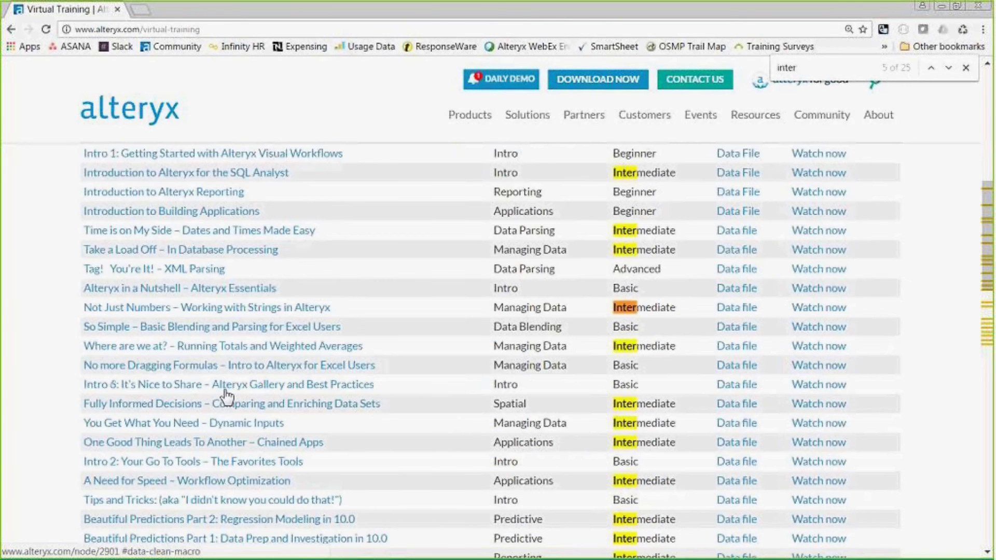
Step: Search the page for "macro", view the description of Macro Development for Intermediate Users, and return to the Support Resources slide
{"action": "key", "text": "ctrl+a"}
{"action": "type", "text": "macro"}
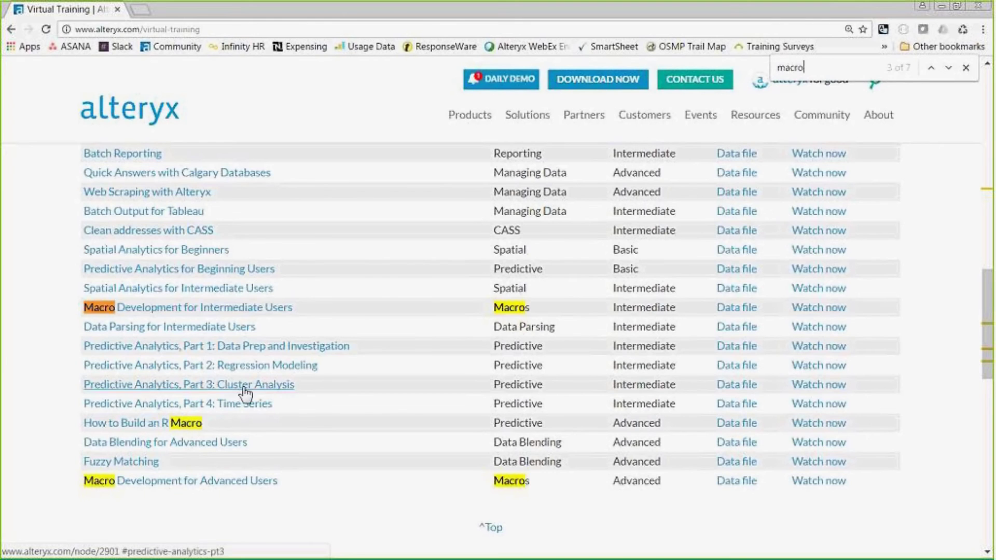
{"action": "left_click", "coordinate": [232, 311]}
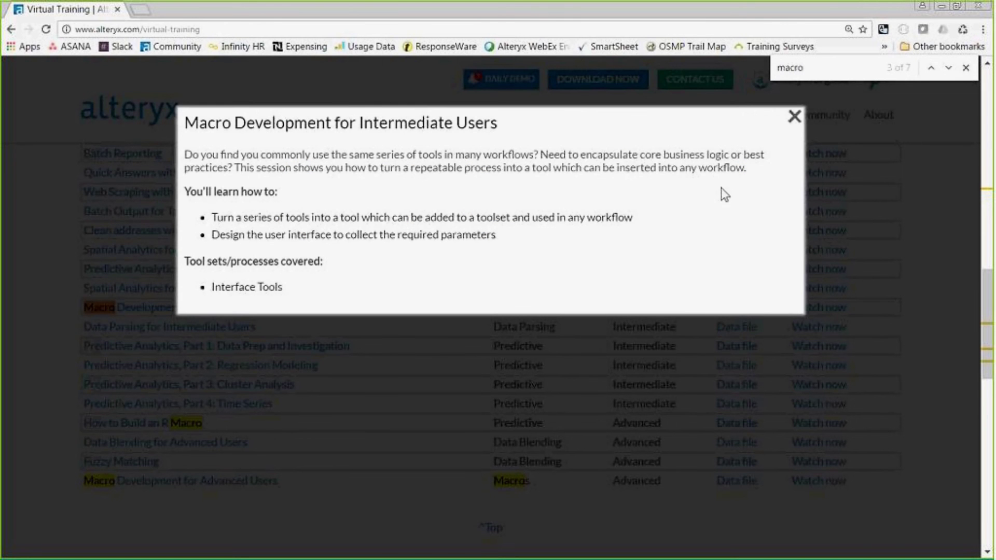
{"action": "left_click", "coordinate": [794, 116]}
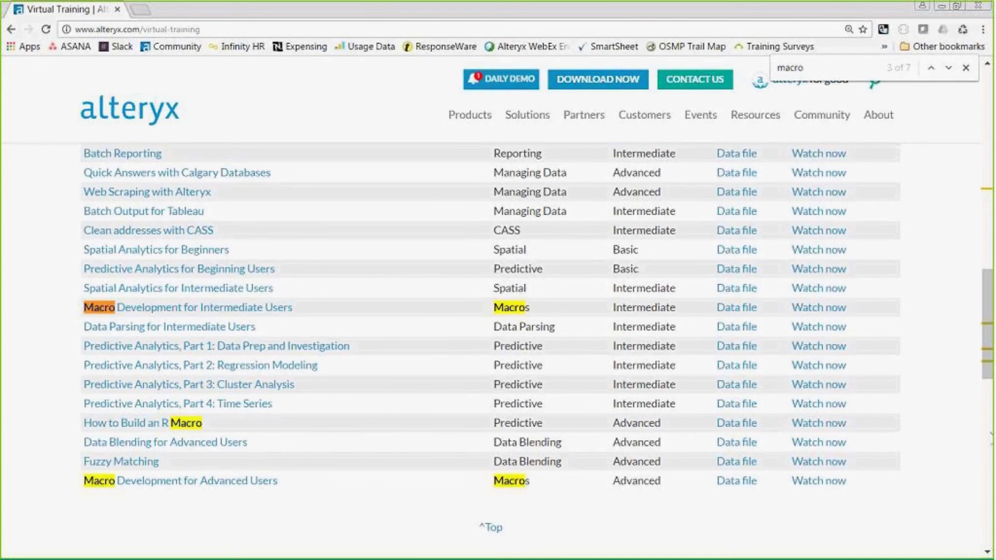
{"action": "key", "text": "alt+Tab"}
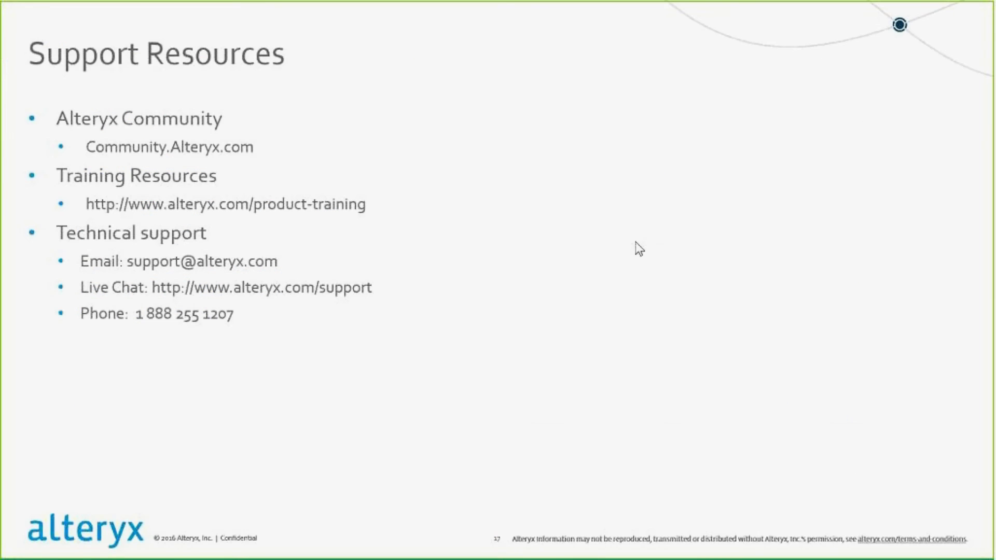